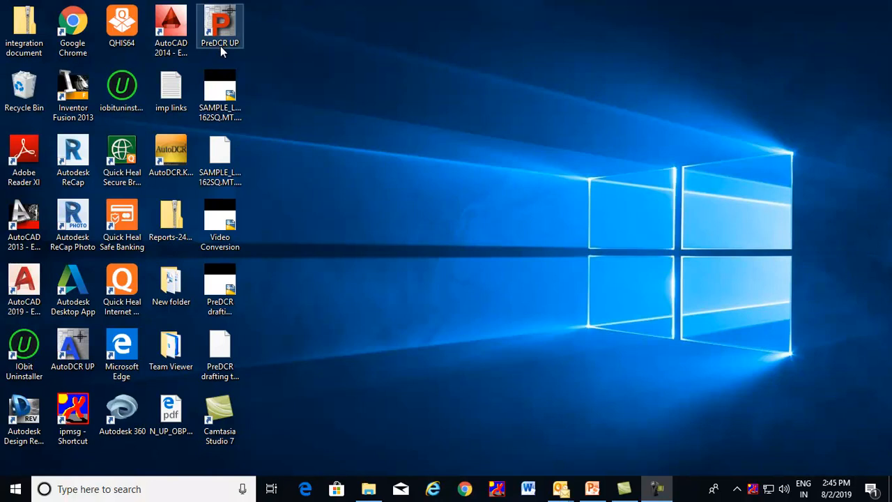
Step: Launch PreDCR UP and open the "PreDCR drafting tutorial" drawing from the desktop
double_click(221, 46)
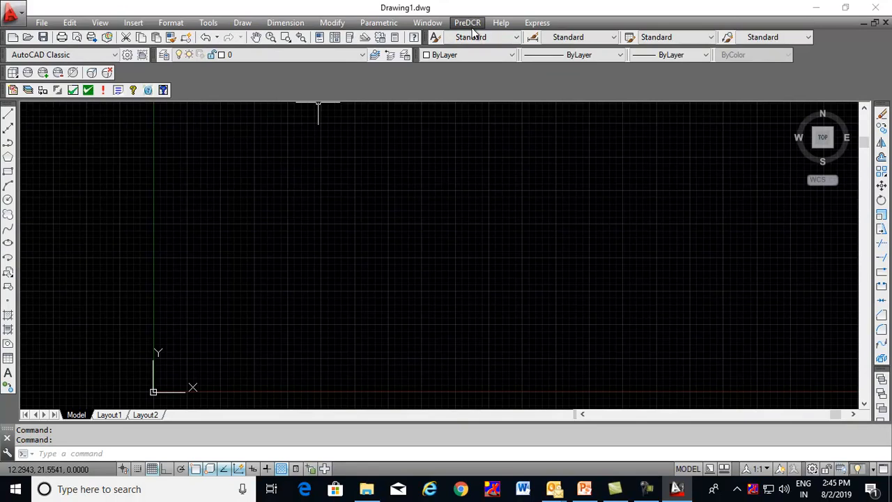
click(40, 23)
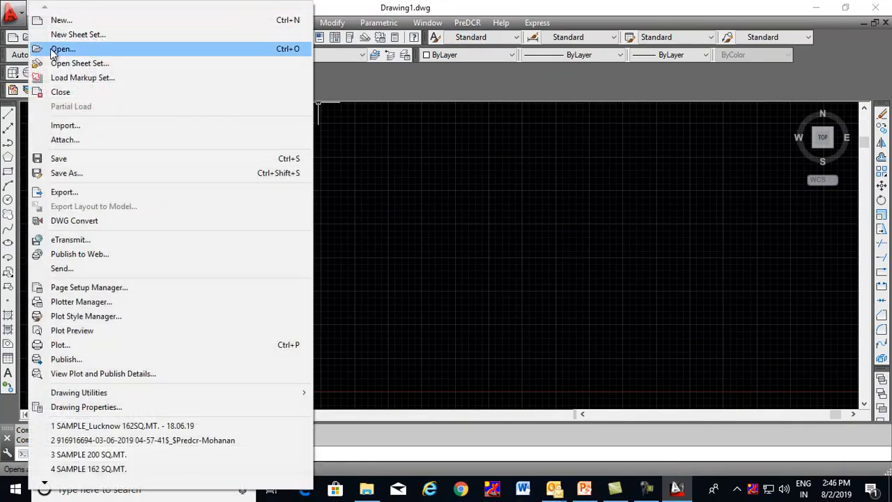
click(56, 50)
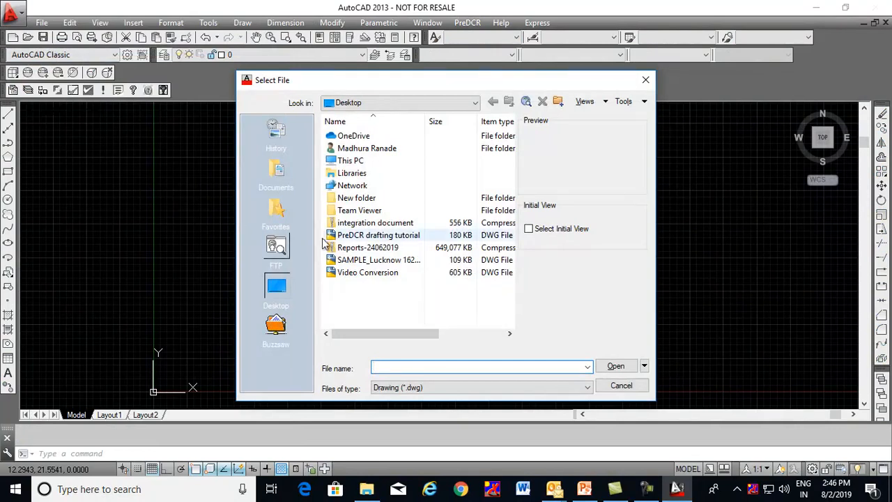
click(348, 235)
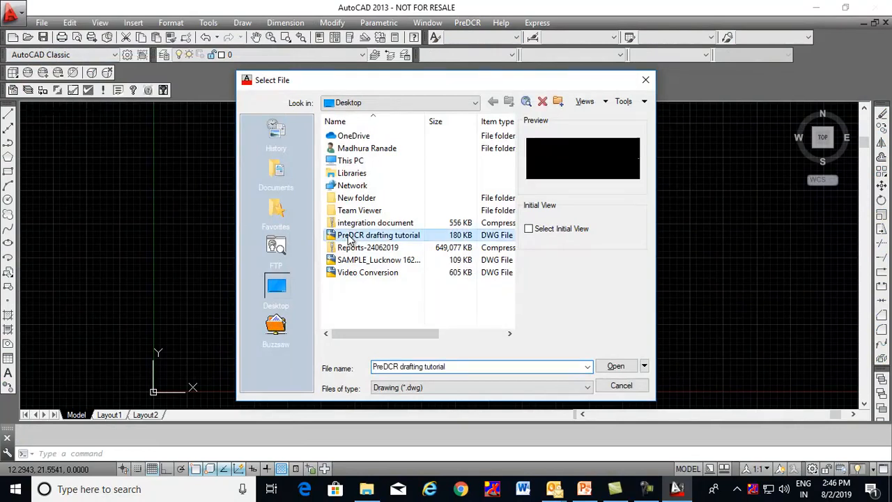
click(617, 368)
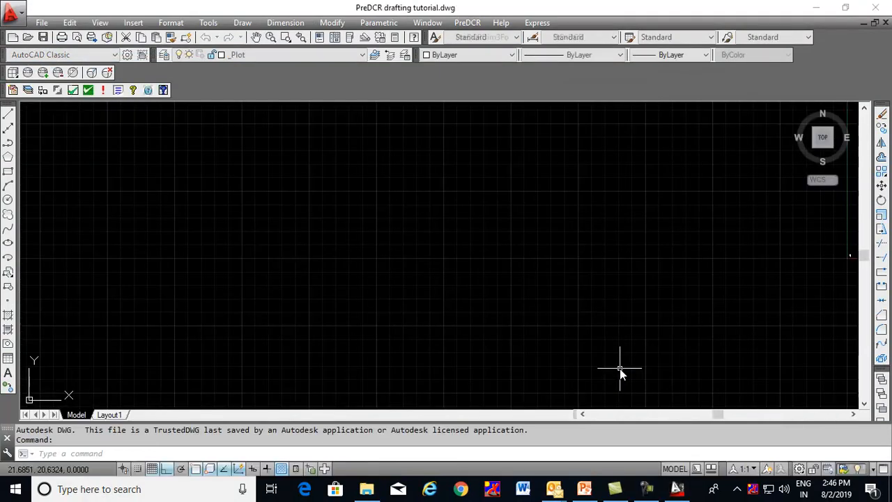
scroll(620, 367, down, 5)
middle_drag(619, 368, 454, 365)
scroll(614, 285, up, 2)
scroll(613, 284, down, 4)
scroll(662, 293, up, 3)
middle_drag(597, 308, 637, 313)
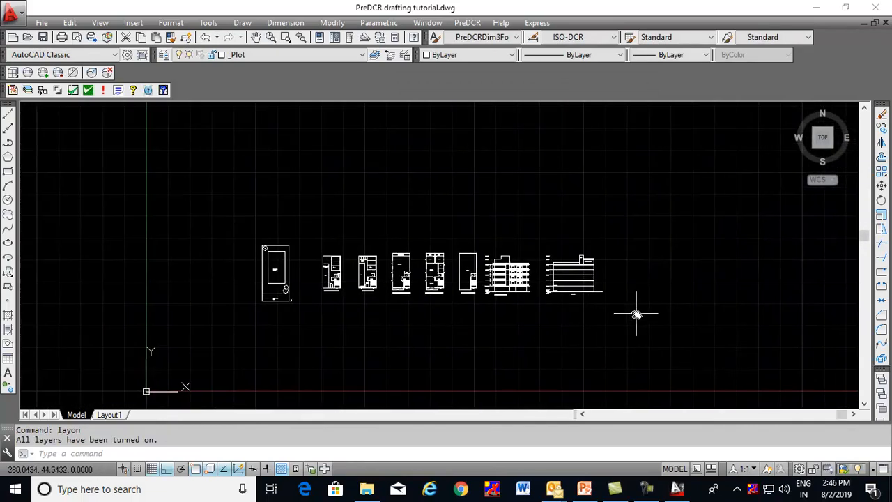
Step: Start a new PreDCR project for Lucknow Development Authority, choosing its development authority grade and Residential as the plot use
click(12, 92)
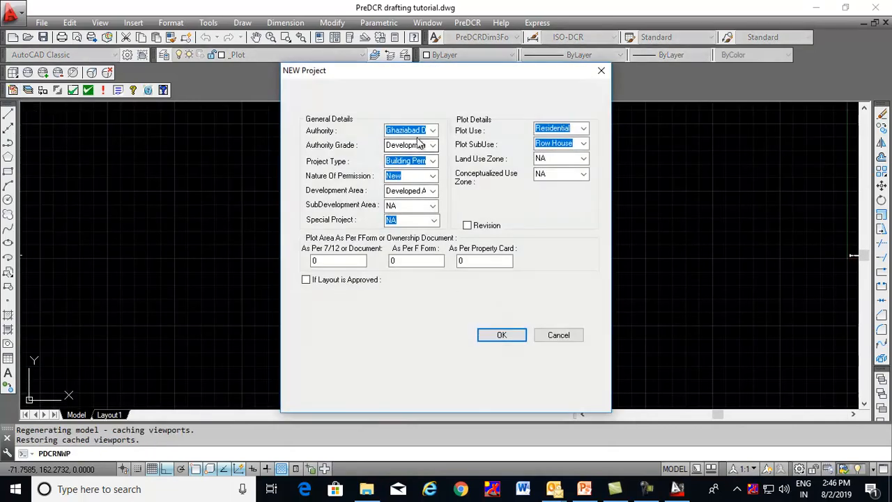
click(433, 131)
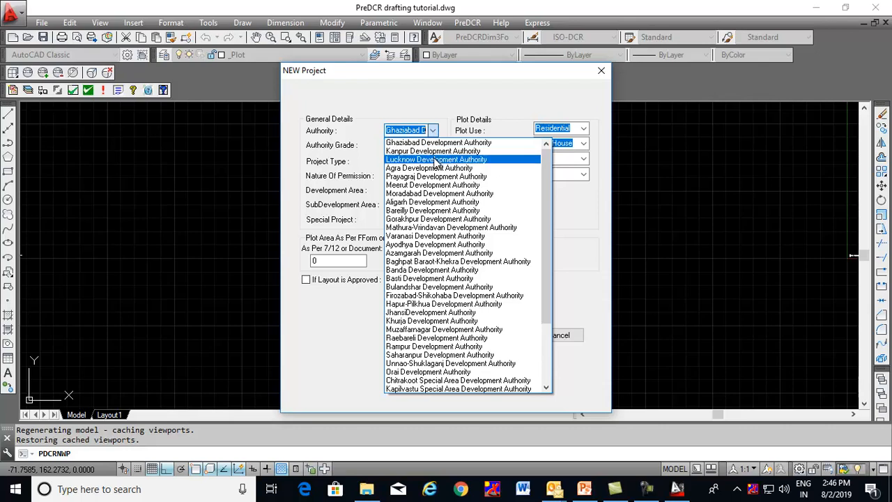
click(437, 159)
click(583, 129)
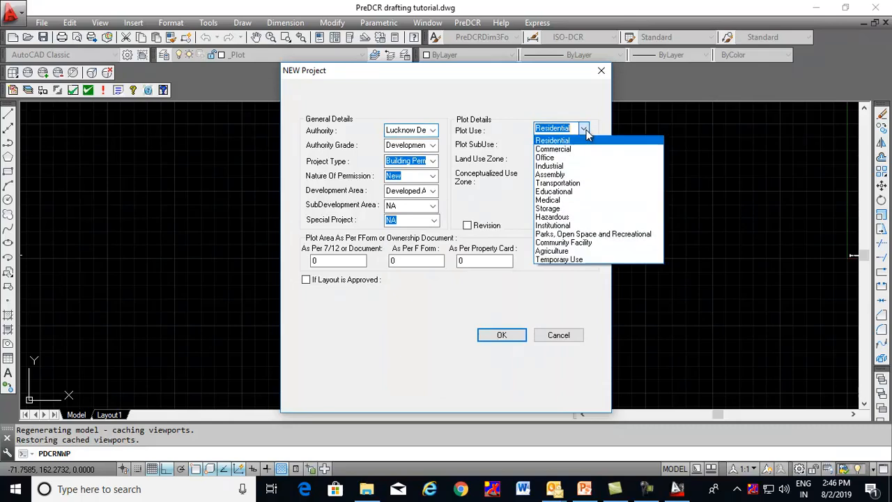
click(585, 142)
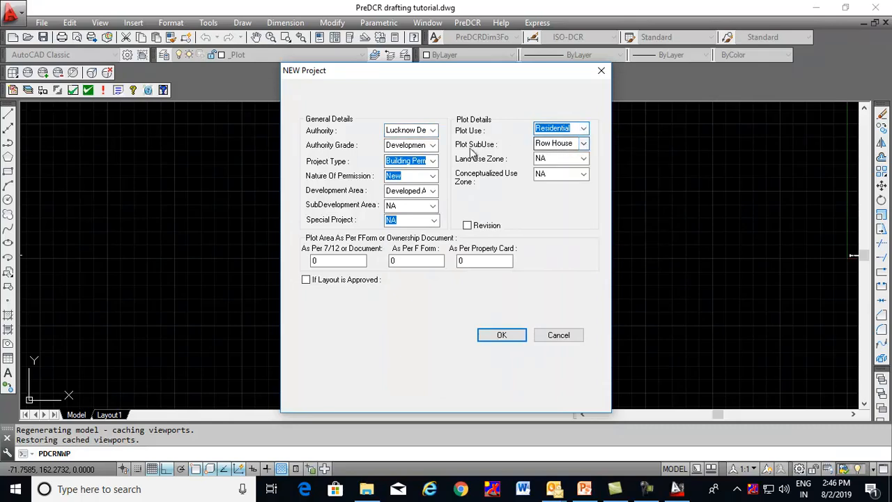
click(432, 145)
click(437, 160)
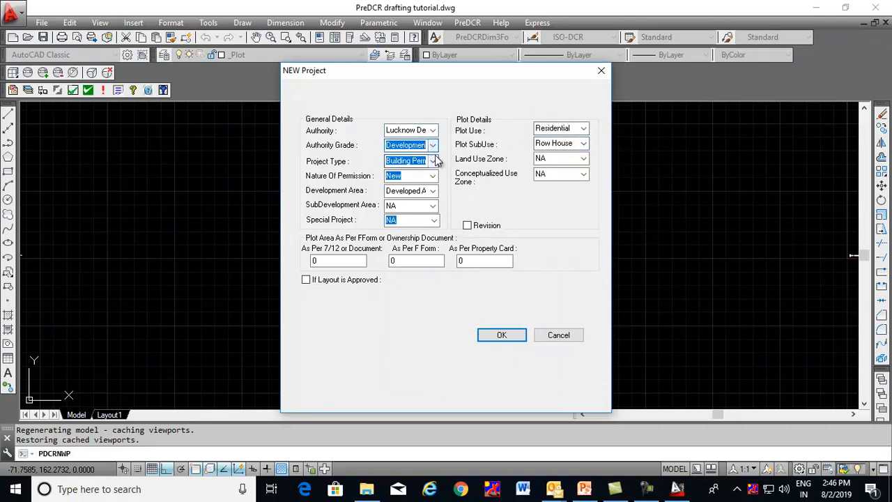
Step: Set the plot subuse to Row House, the project type to Building Permission and the land use zone to Residential use Zone
click(583, 143)
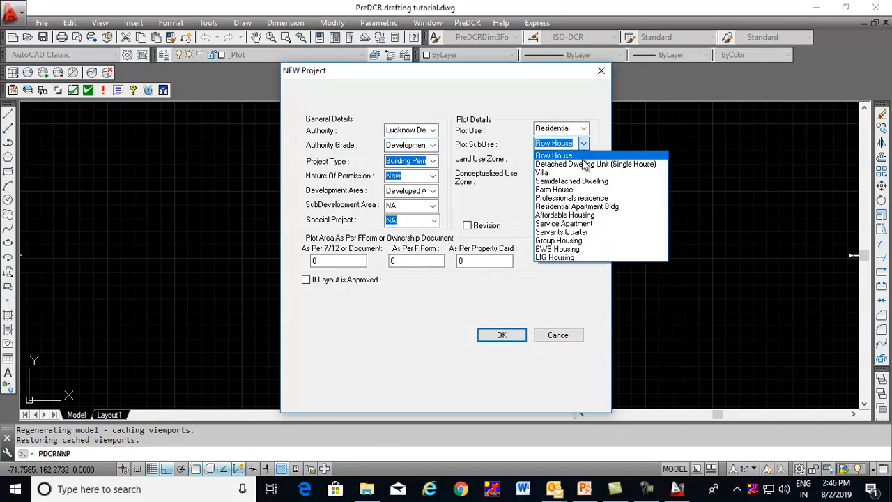
click(583, 158)
click(433, 161)
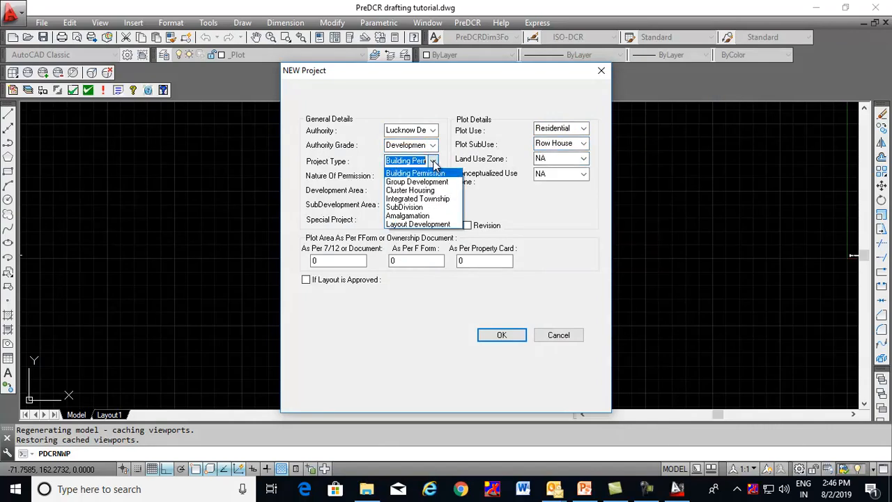
click(433, 174)
click(584, 158)
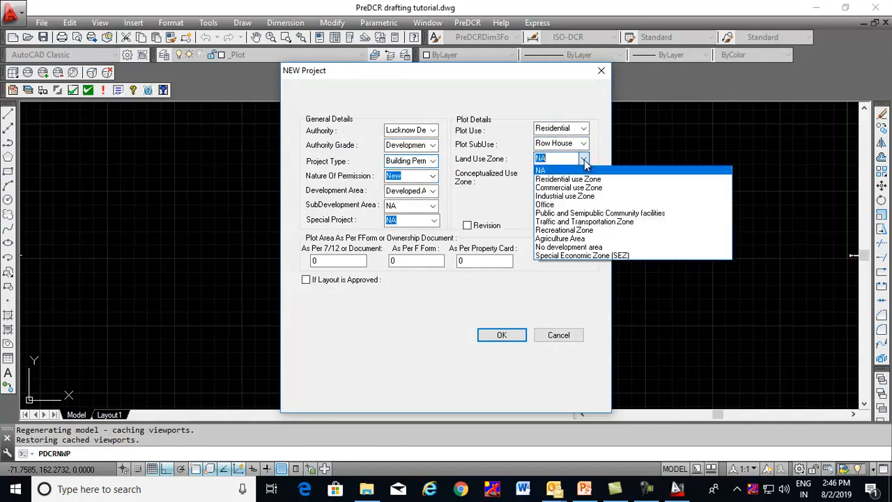
click(584, 179)
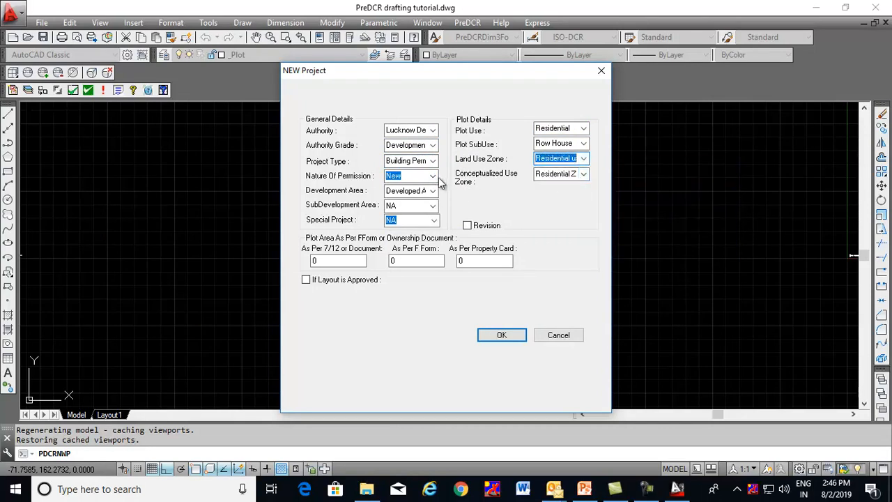
Step: Choose New as the nature of permission, the residential conceptualized use zone, and the developed option for the development area
click(432, 175)
click(433, 188)
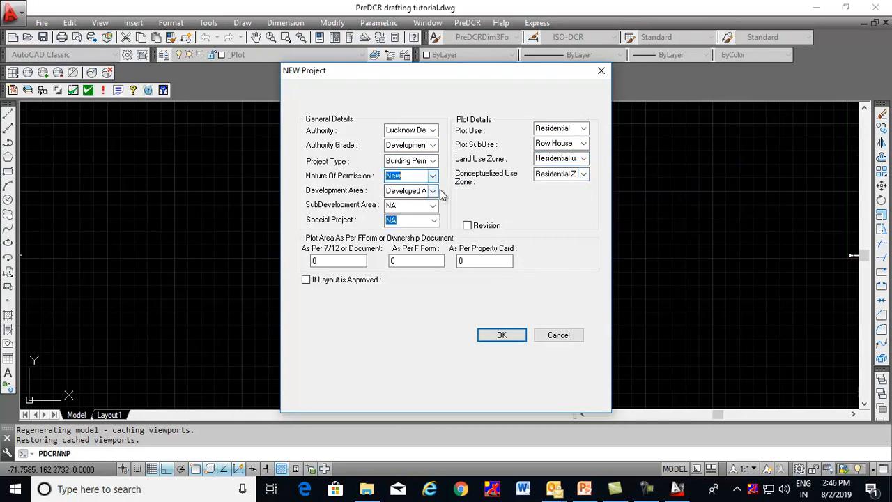
click(583, 174)
click(587, 187)
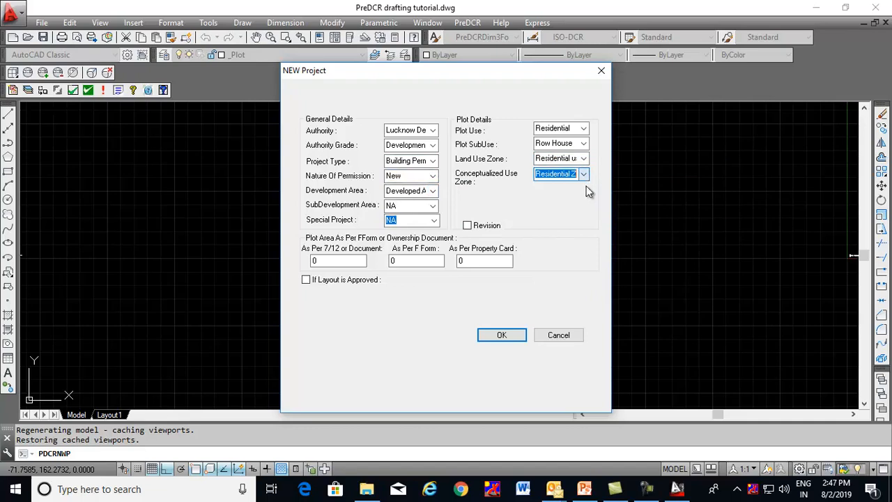
click(432, 191)
click(436, 205)
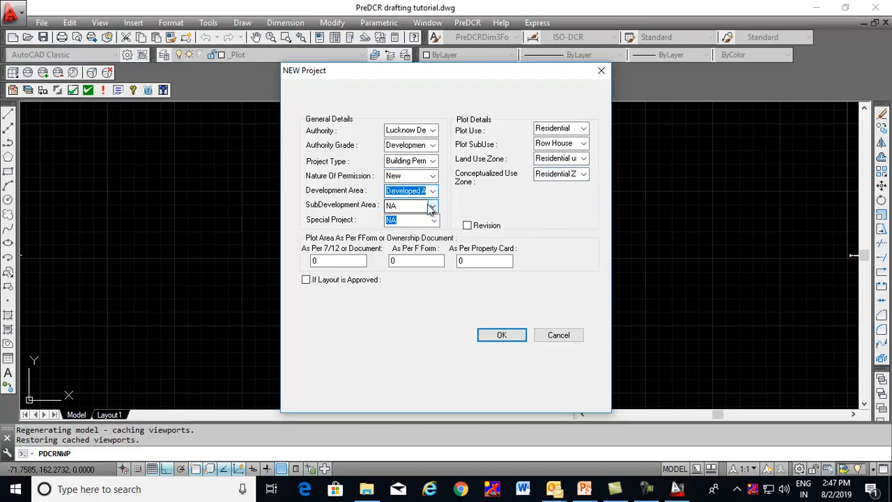
Step: Set the subdevelopment area to the Metro City option and the special project to NA
click(433, 206)
click(438, 226)
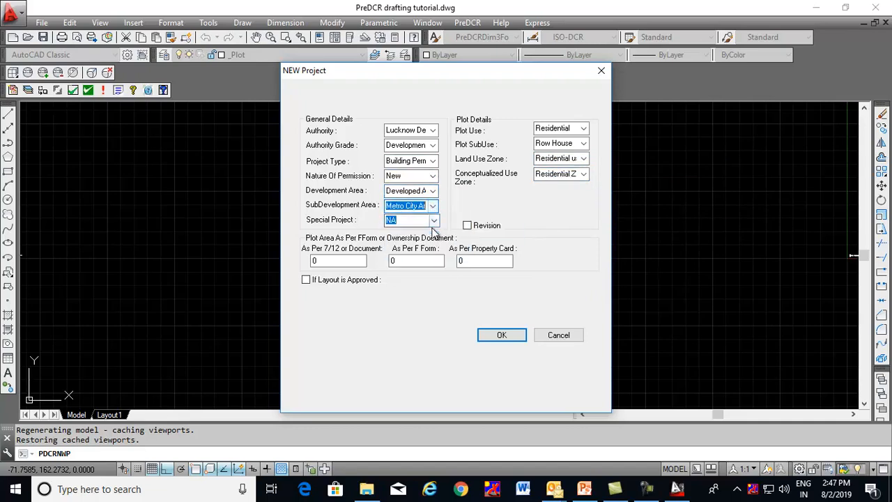
click(438, 223)
click(436, 235)
Step: Enter 162 as the plot area per 7/12 document, F Form and property card, and confirm the new project
click(326, 260)
double_click(327, 259)
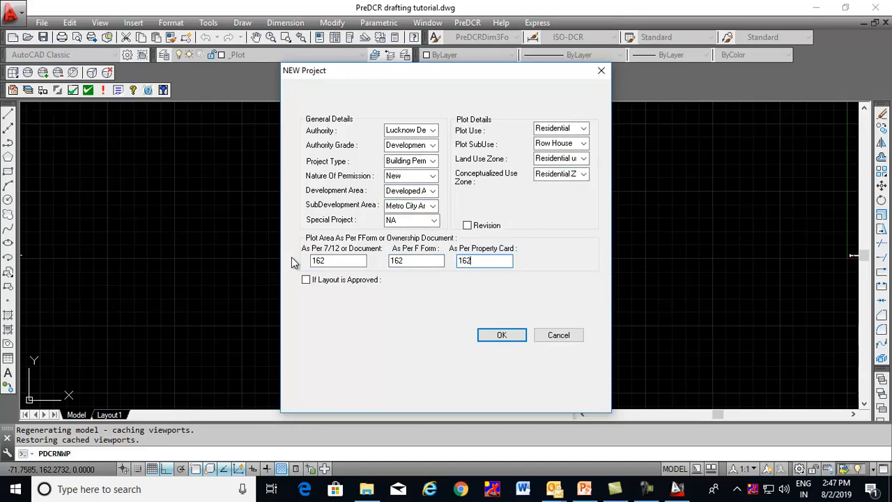
click(500, 336)
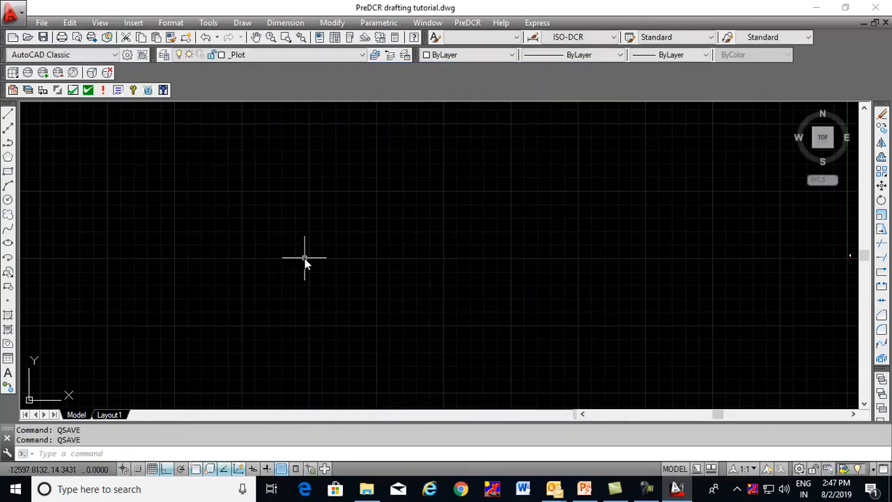
Step: Create the layers required by the AutoDCR rules in the current drawing
click(28, 93)
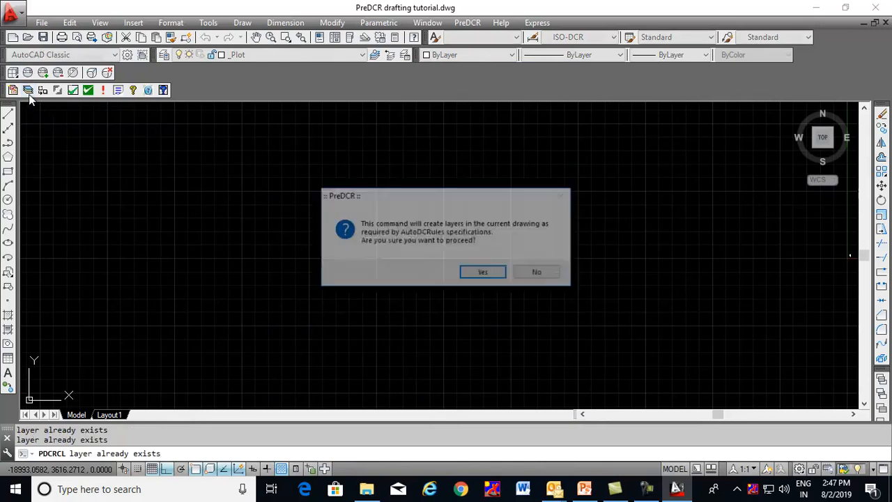
click(482, 273)
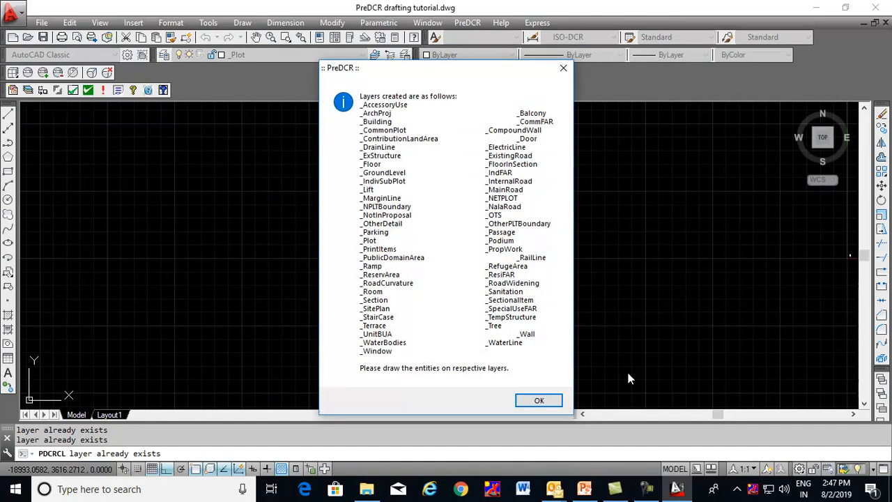
click(549, 402)
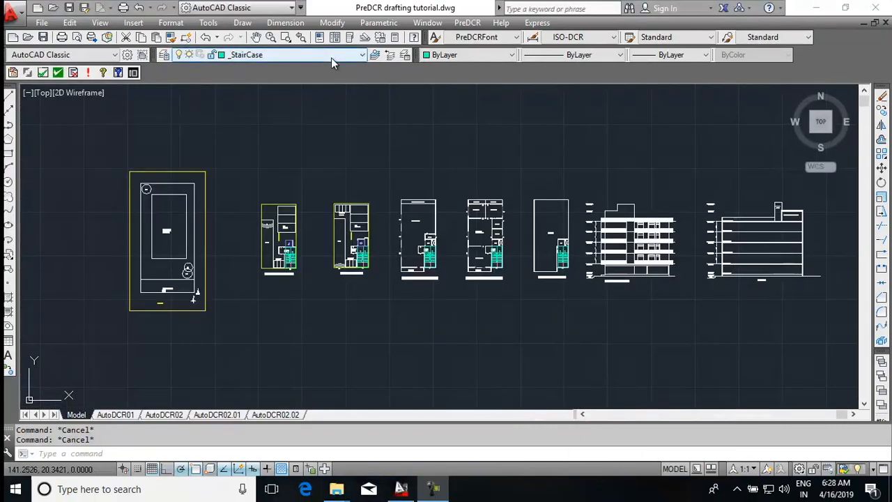
Step: Make _Plot the current layer and trace the plot boundary in the site plan with a rectangle
click(360, 56)
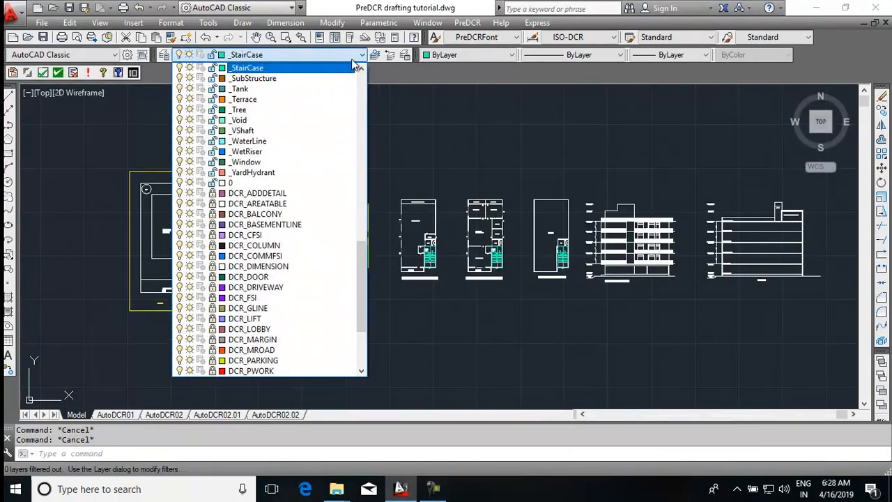
scroll(271, 180, up, 1)
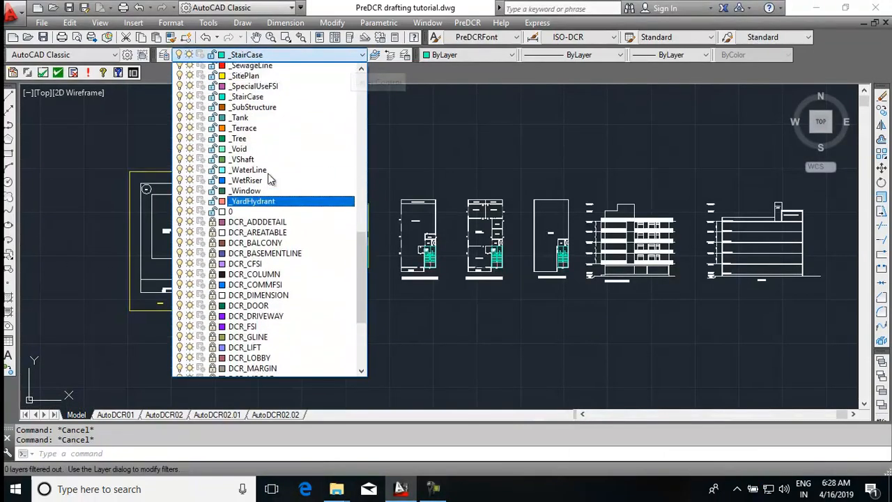
scroll(270, 180, up, 6)
click(279, 128)
text(RE)
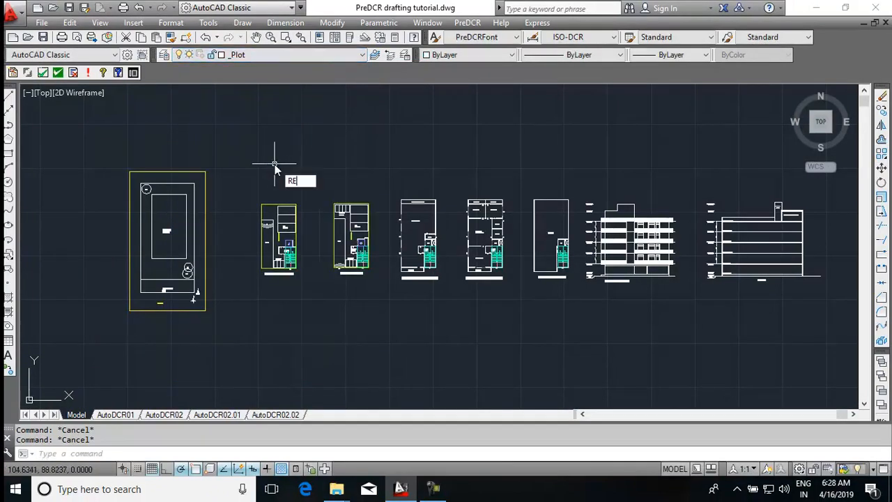
text(C)
key(Return)
scroll(140, 174, up, 4)
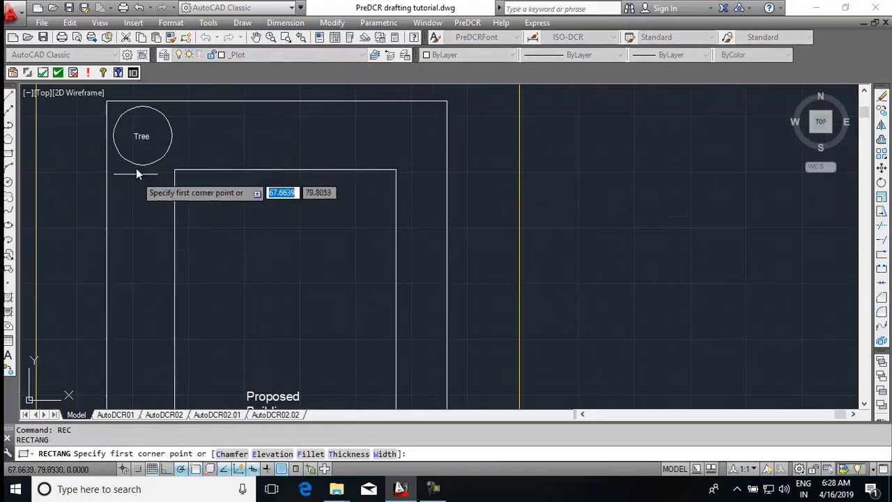
click(108, 102)
scroll(239, 339, down, 4)
scroll(246, 352, up, 6)
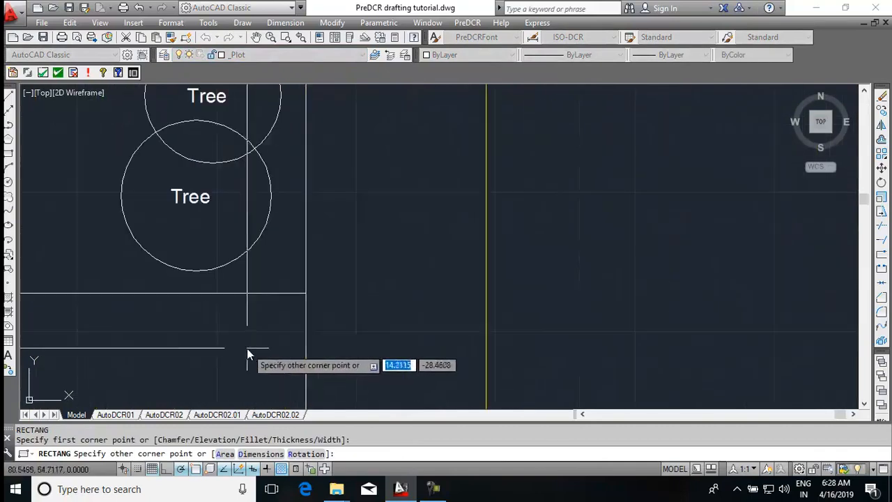
scroll(466, 319, down, 8)
key(Escape)
Step: Add the multiline text "PLOT" inside the plot boundary, between the building outline and the road
text(t)
key(Return)
scroll(339, 265, up, 4)
click(332, 270)
click(416, 274)
text(PLOT)
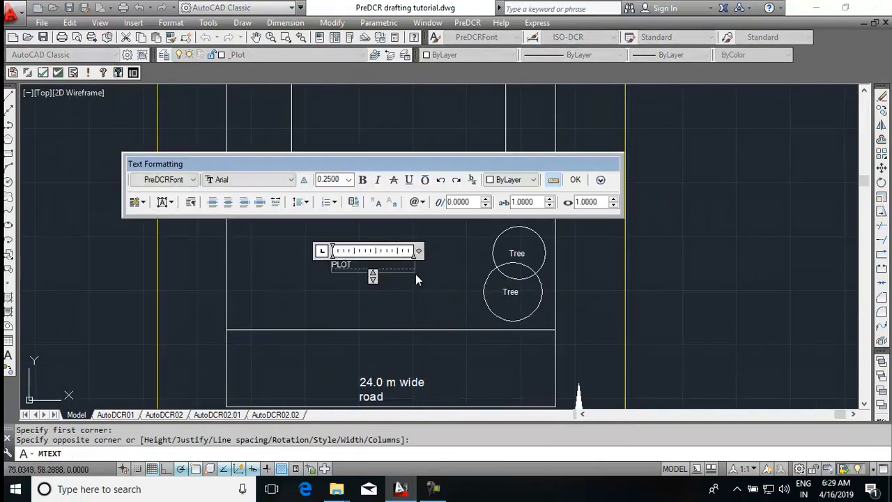
click(416, 274)
middle_drag(416, 290, 399, 223)
Step: Make _MainRoad the current layer and draw a rectangle over the 24.0 m wide road strip
click(352, 55)
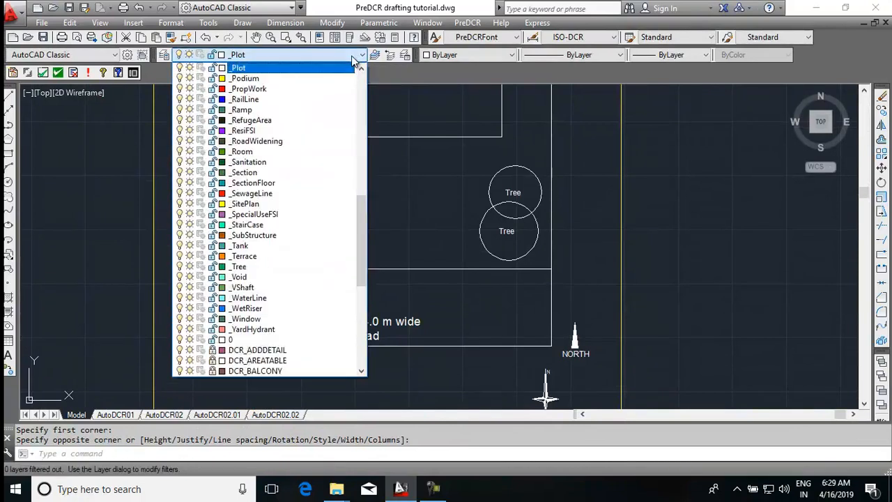
scroll(291, 132, up, 5)
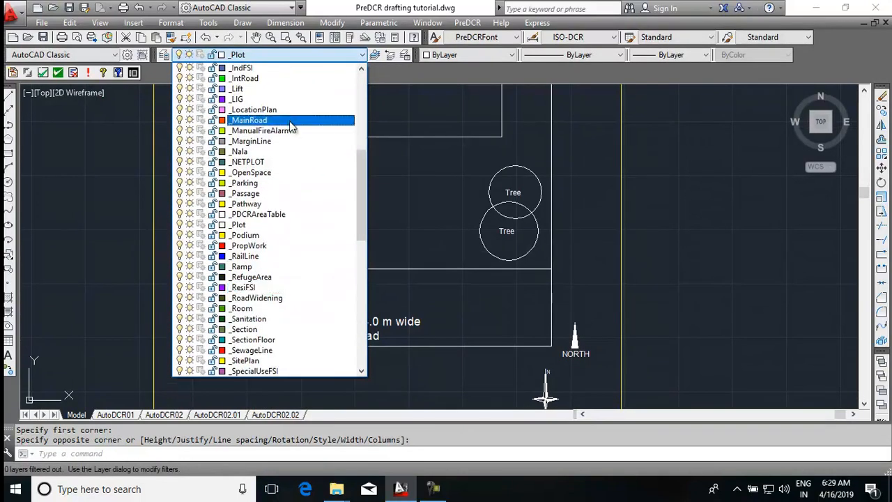
click(290, 120)
key(Escape)
text(REC)
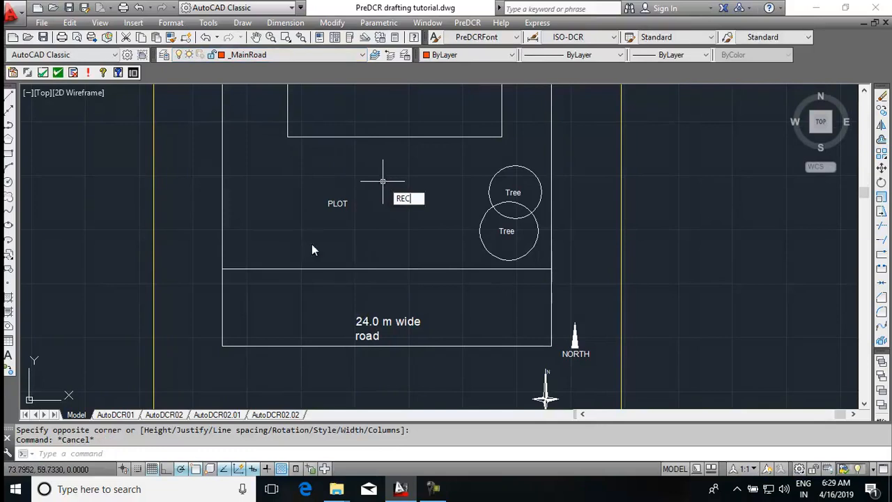
key(Return)
click(222, 269)
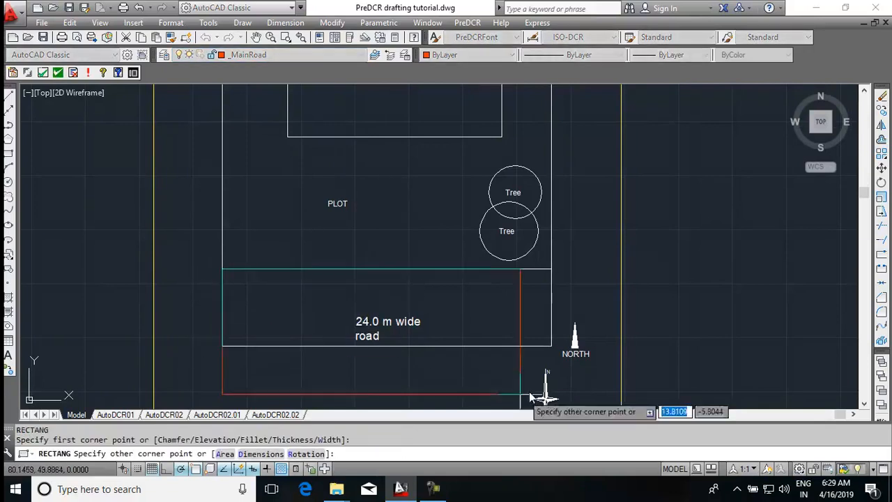
click(548, 348)
key(Escape)
Step: Add the multiline text "24.0 M WIDE MAIN ROAD" inside the main road rectangle, above the existing road label
text(MT)
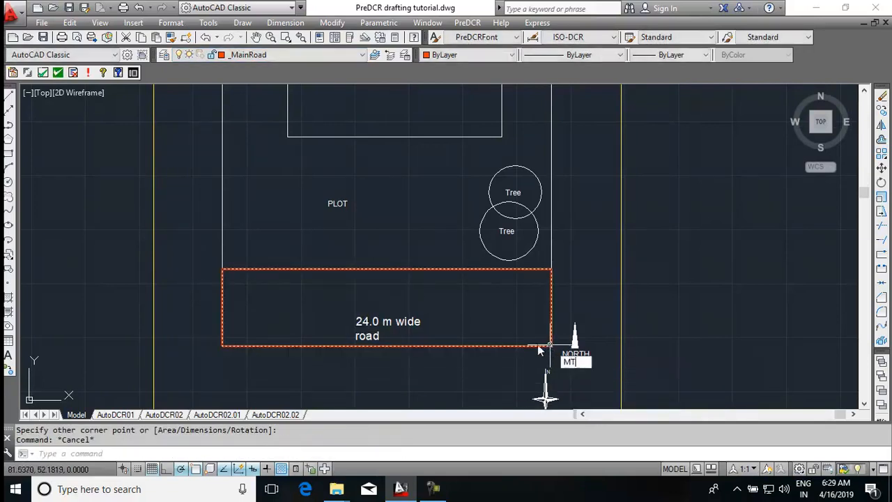
key(Return)
click(285, 293)
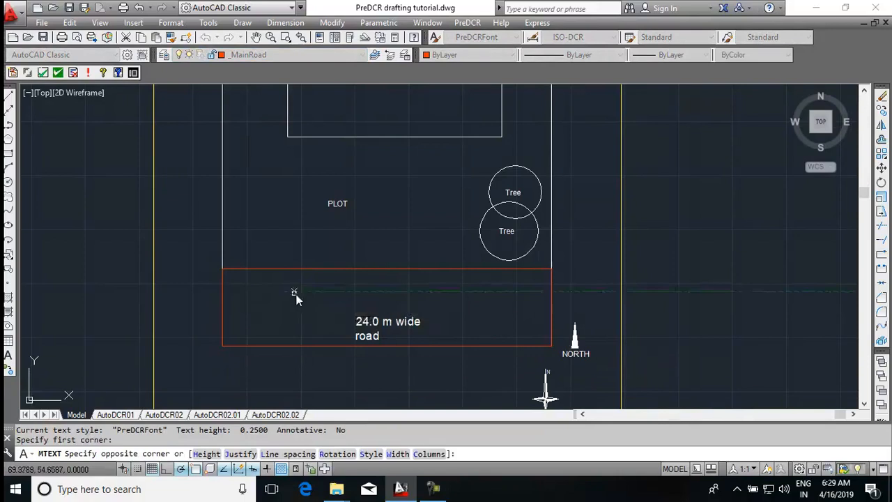
click(500, 307)
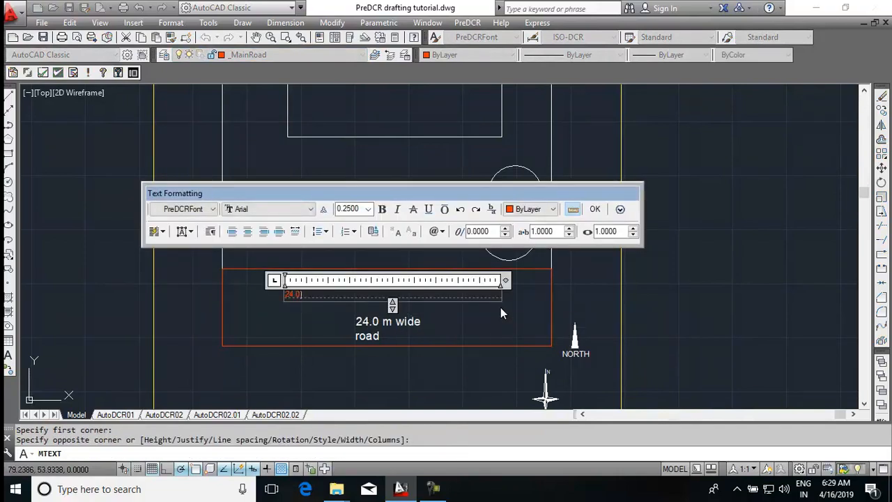
text(24.0 M WIDE MAIN ROAD)
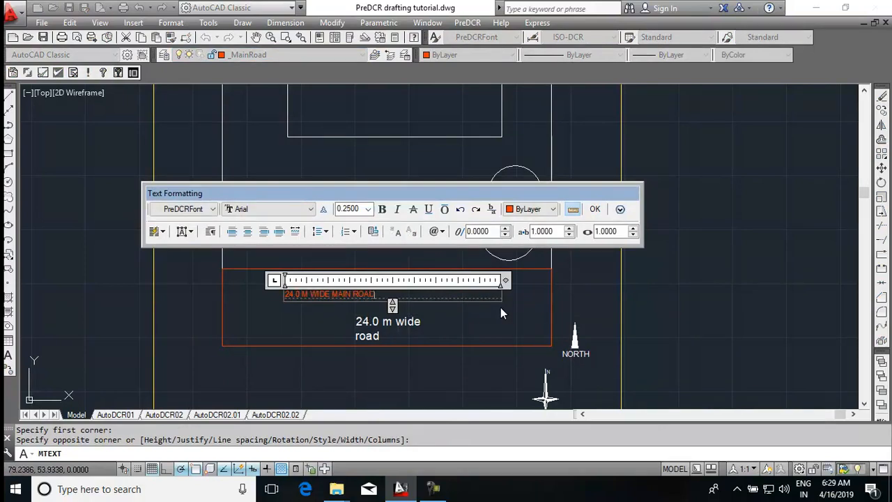
click(500, 307)
Step: Make _PropWork the current layer and trace the proposed building outline in the site plan with a rectangle
scroll(500, 307, down, 5)
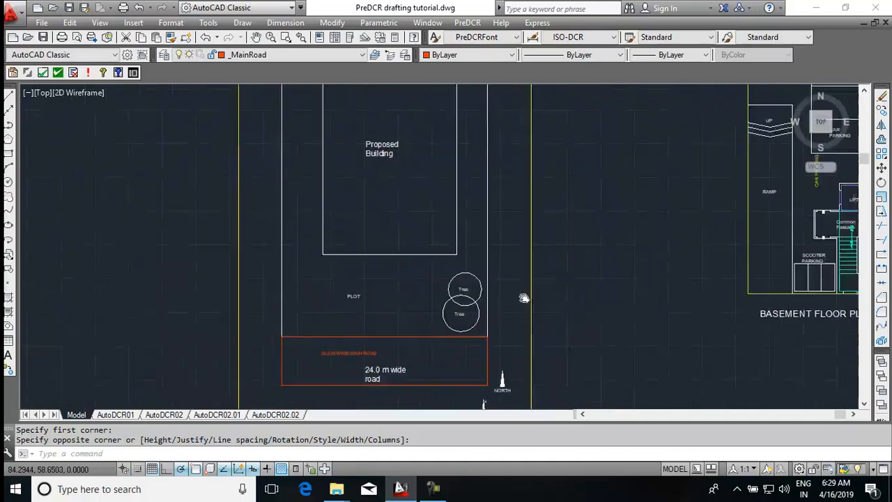
click(364, 55)
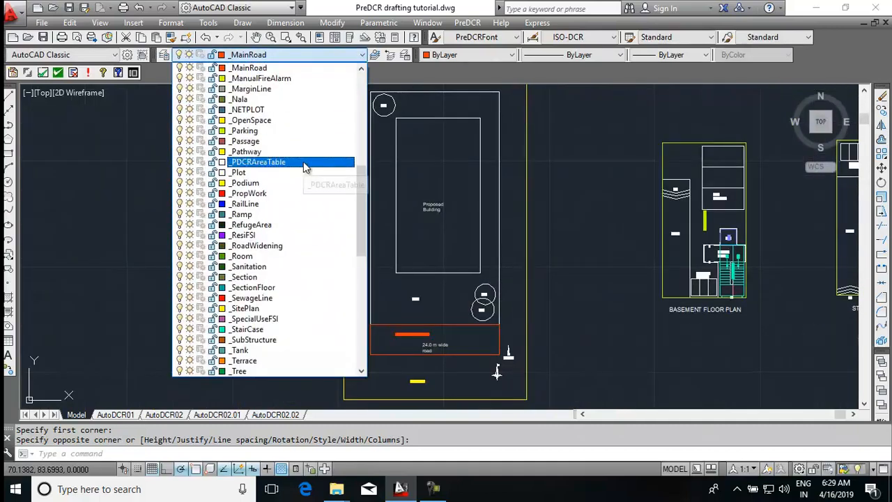
click(298, 194)
text(REC)
key(Return)
middle_drag(415, 204, 402, 250)
click(383, 166)
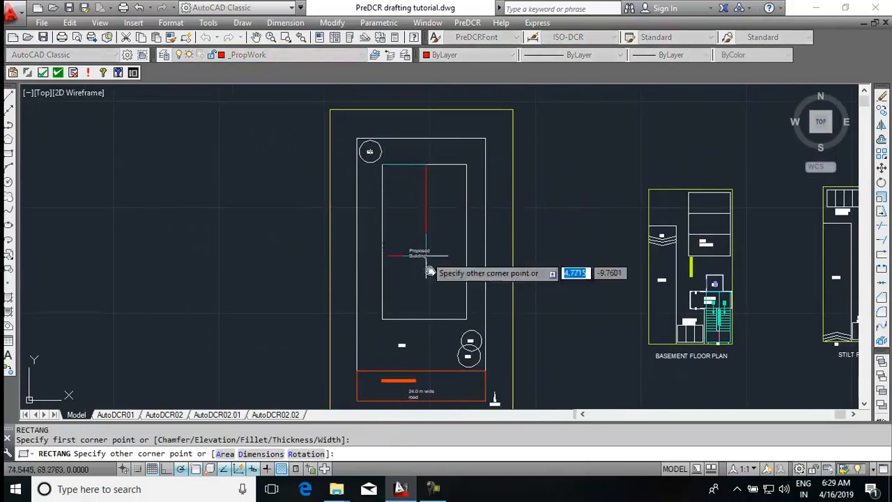
click(466, 319)
key(Escape)
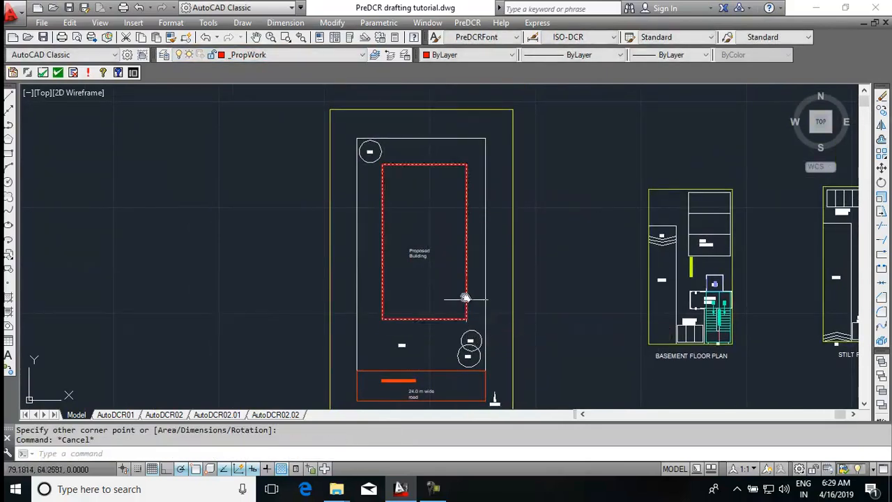
mouse_move(467, 284)
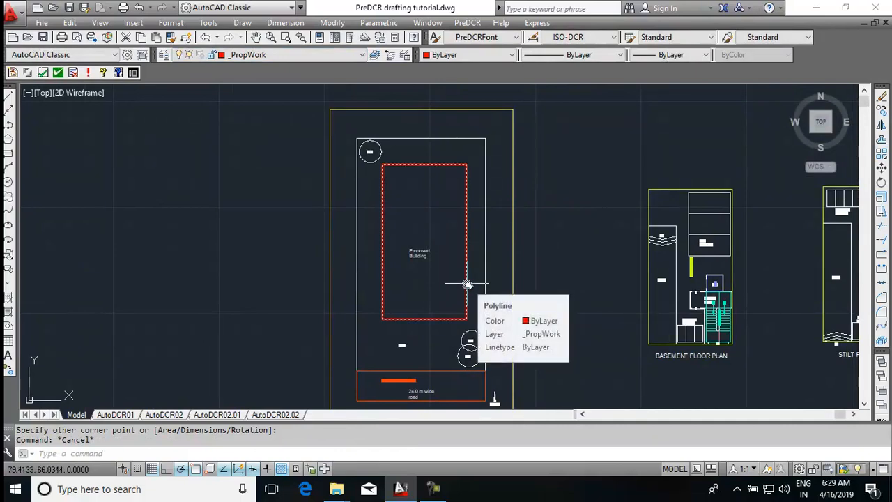
Step: Insert PreDCR trees at the centres of the three tree circles in the site plan
click(471, 23)
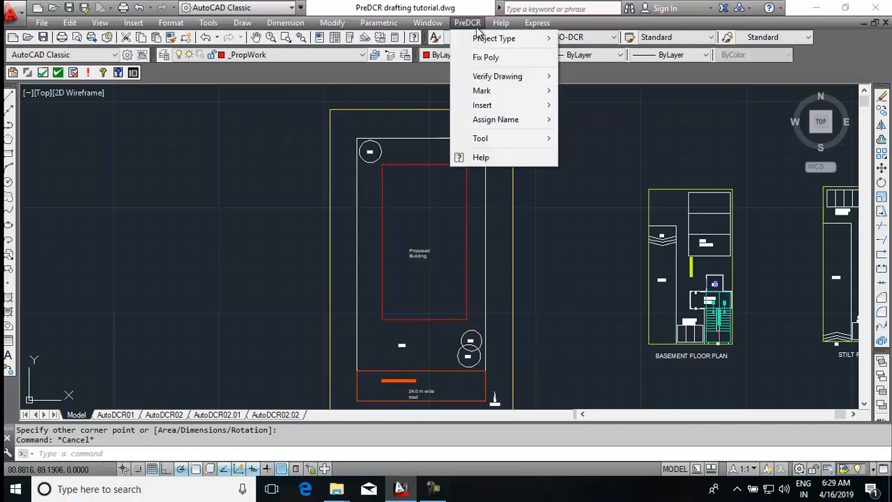
mouse_move(486, 110)
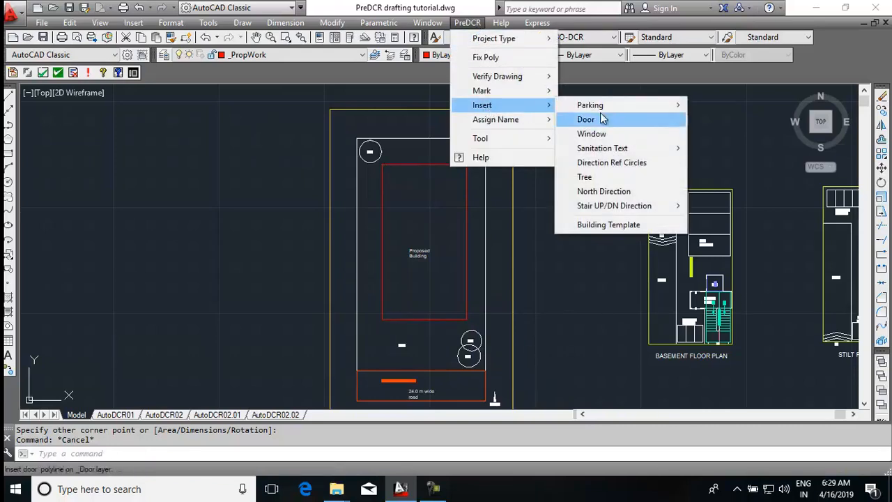
click(585, 177)
click(370, 151)
click(471, 341)
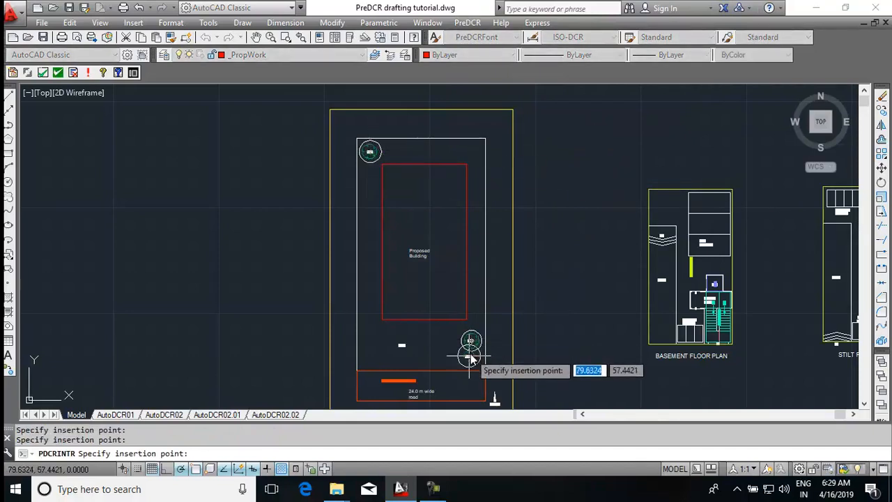
click(470, 357)
Step: Make _SitePlan the current layer and draw a rectangle enclosing the plot, the main road and the north arrow
click(362, 54)
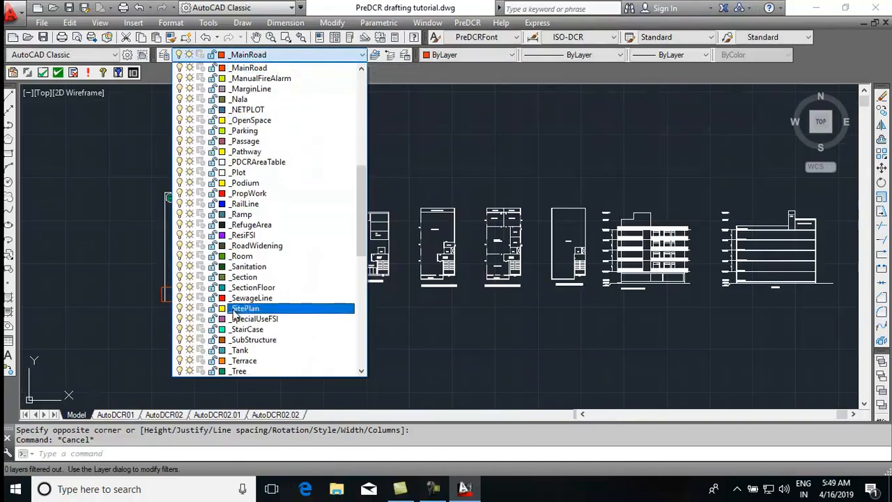
scroll(253, 314, down, 4)
click(258, 305)
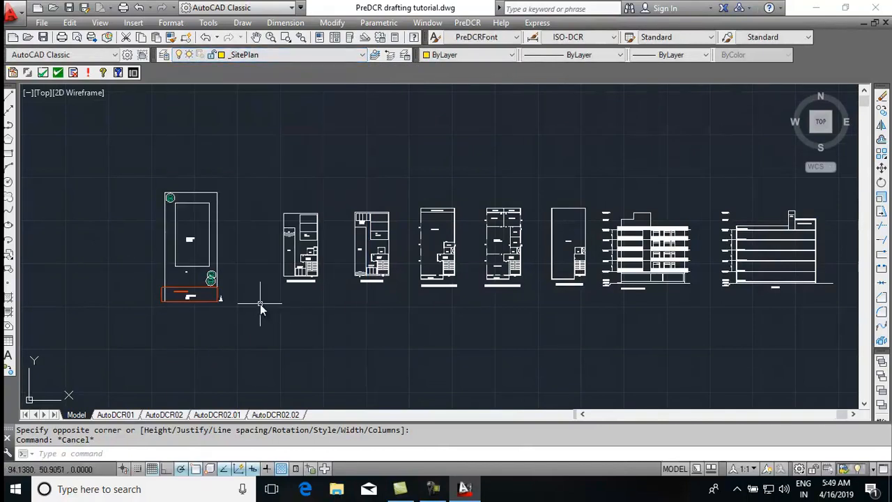
text(REC)
key(Return)
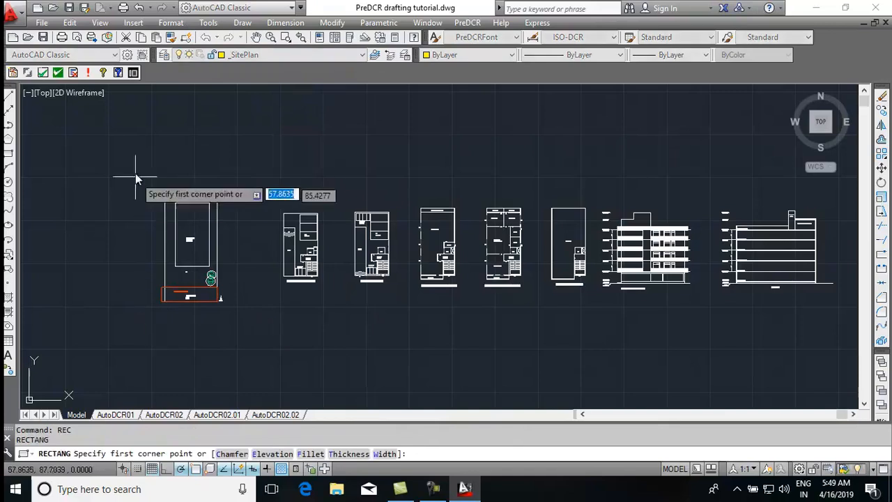
click(163, 193)
click(227, 317)
key(Escape)
Step: Add the multiline text "SITE PLAN" below the main road, inside the site plan boundary
text(T)
key(Return)
scroll(185, 317, up, 4)
click(145, 299)
click(310, 326)
text(SiTE PLAN)
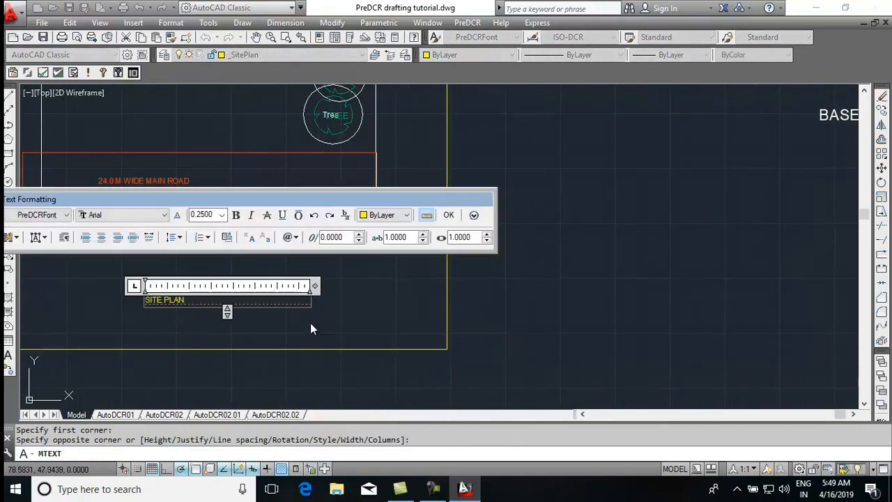
click(310, 322)
Step: Insert the PreDCR north direction symbol just below the existing NORTH arrow, inside the site plan boundary
scroll(310, 322, down, 6)
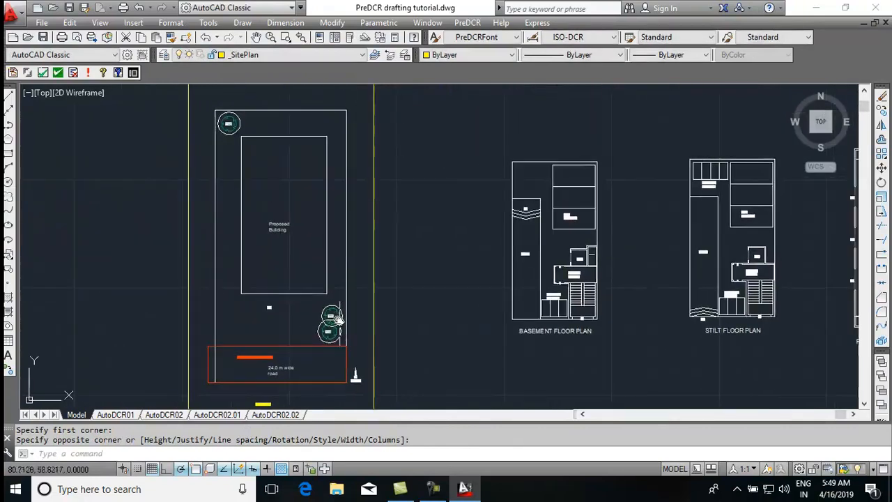
click(468, 23)
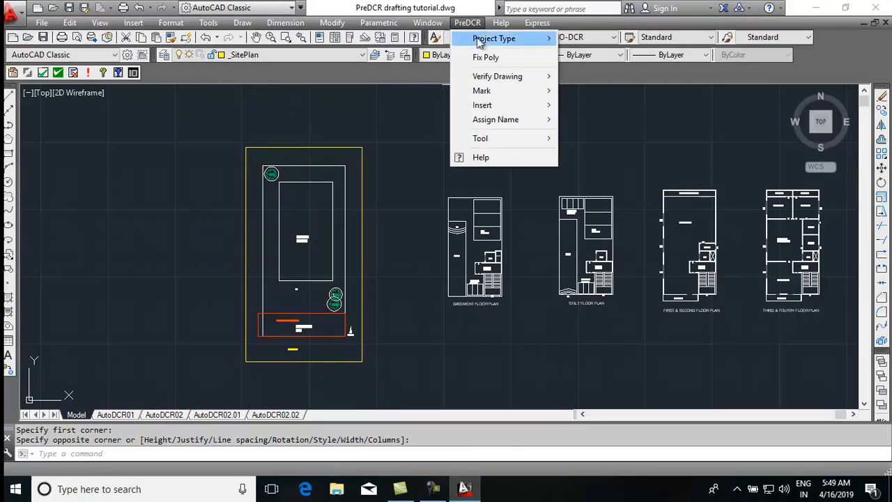
mouse_move(489, 104)
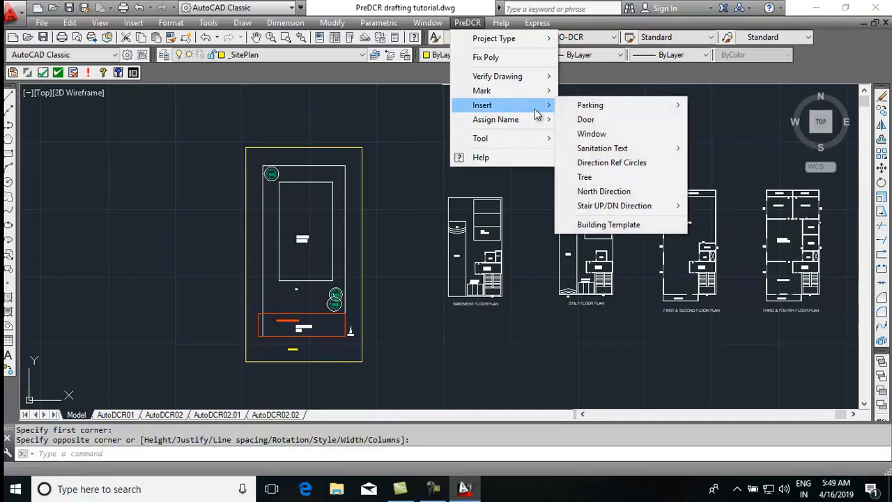
click(621, 193)
scroll(368, 355, up, 8)
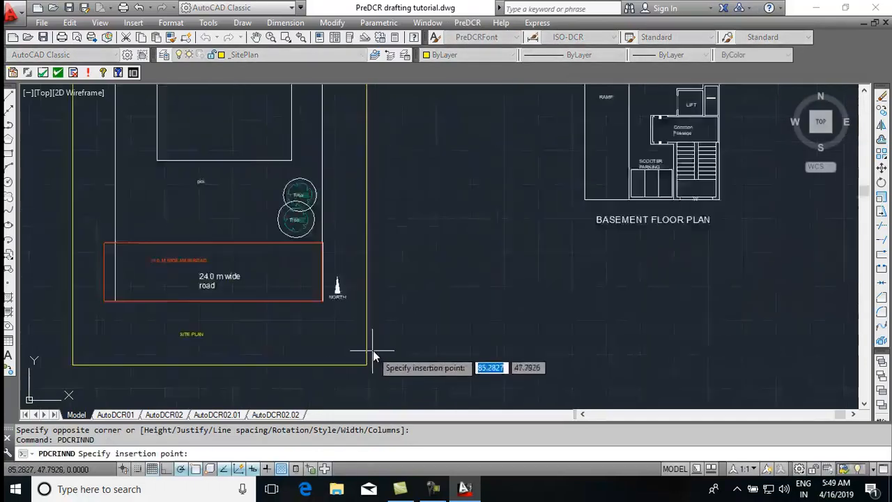
click(231, 288)
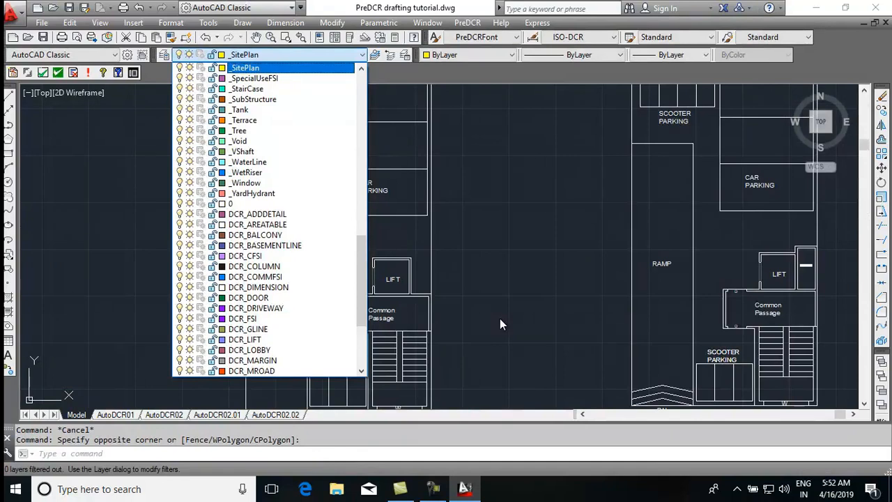
Step: Make _Parking the current layer and trace the outer outline of the basement floor plan with a rectangle
scroll(293, 108, up, 6)
click(286, 78)
scroll(287, 115, down, 5)
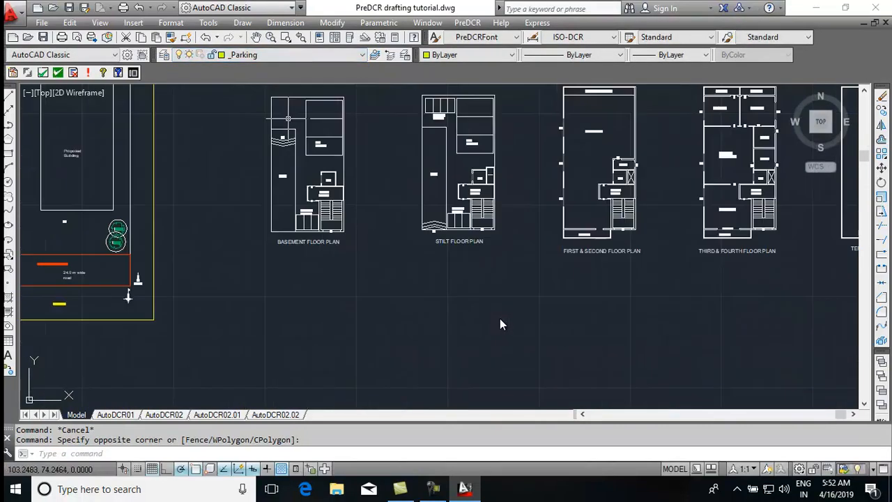
key(Escape)
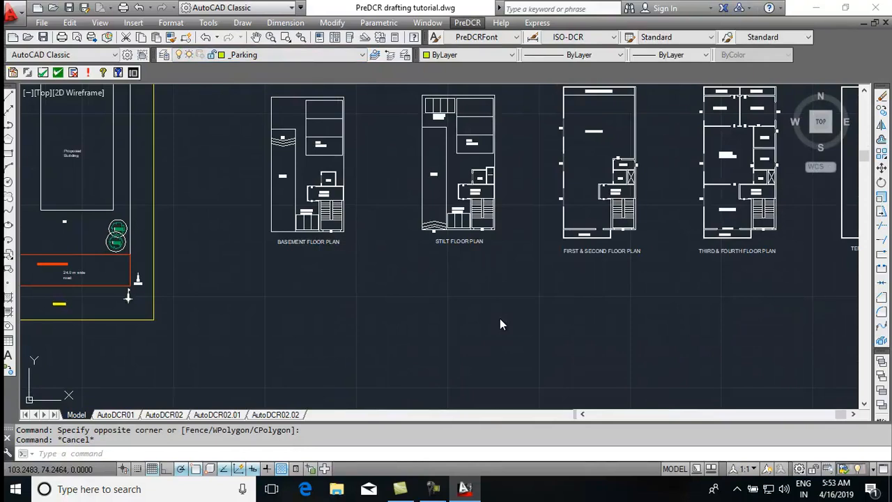
click(245, 111)
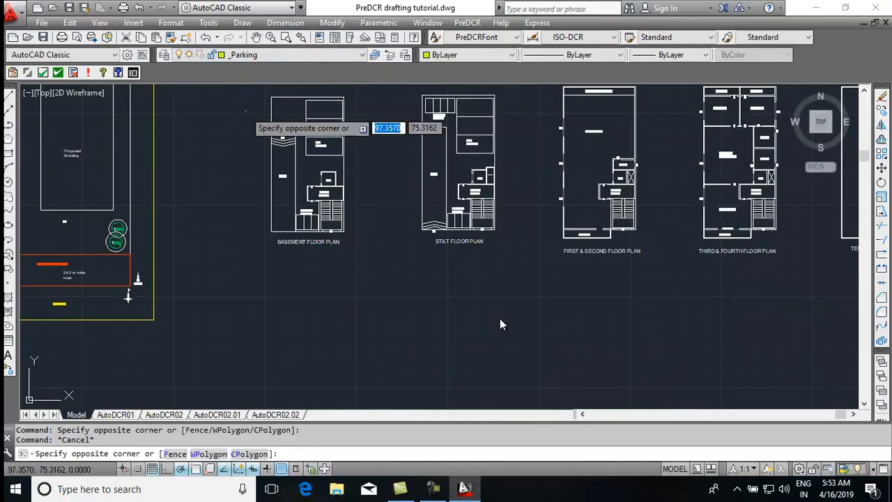
key(Escape)
text(REC)
key(Return)
scroll(500, 324, up, 5)
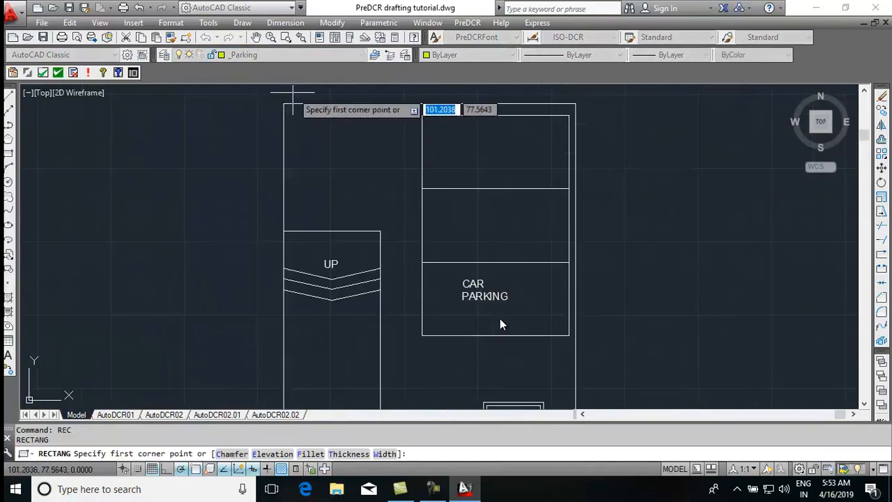
click(293, 97)
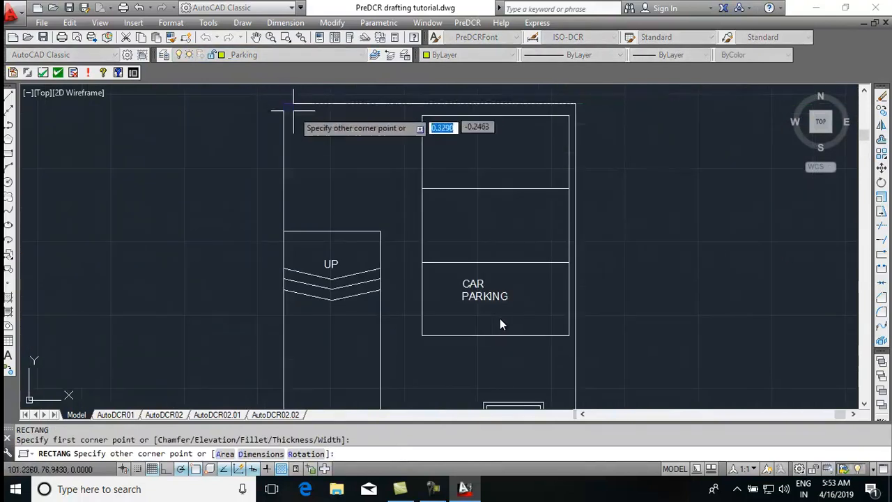
scroll(322, 198, down, 5)
scroll(415, 339, up, 5)
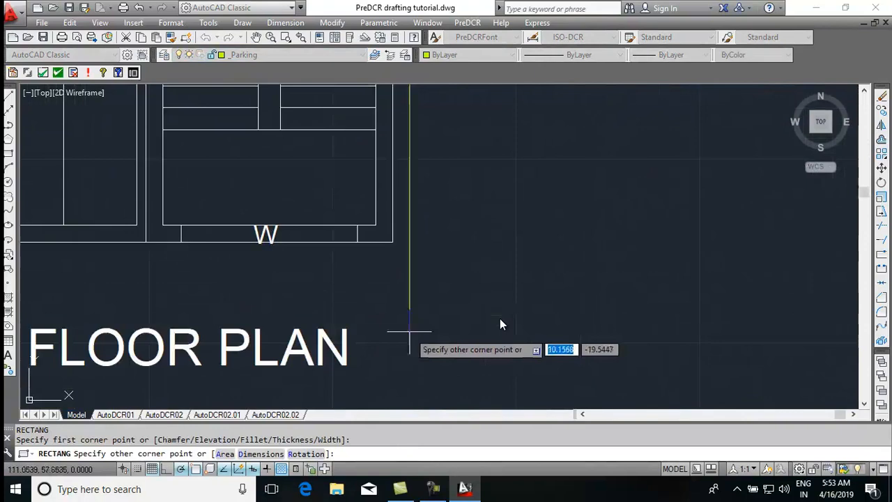
click(392, 242)
Step: Mark the _Parking polyline around the basement floor plan as Car Parking
scroll(416, 265, down, 5)
middle_drag(396, 199, 351, 233)
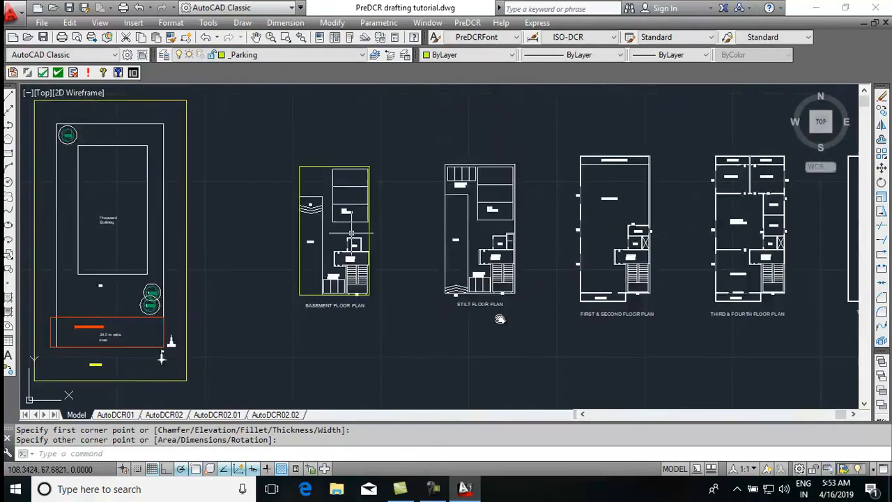
scroll(351, 233, up, 1)
key(Escape)
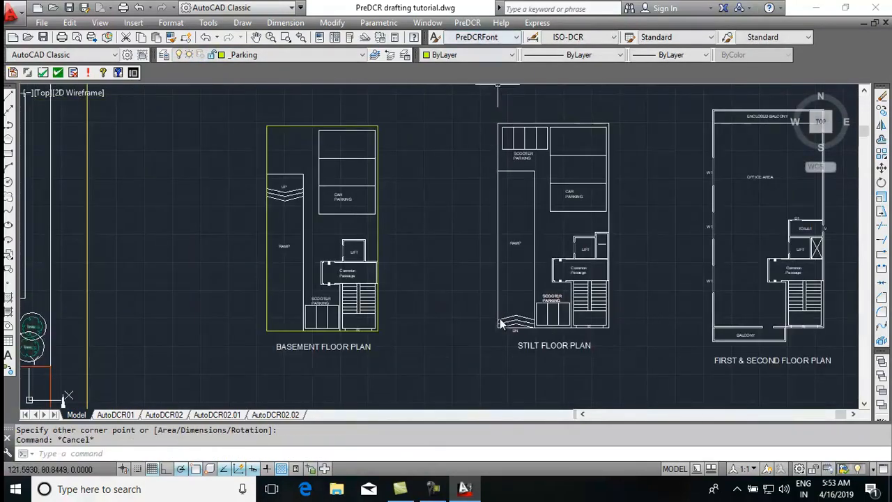
click(467, 23)
mouse_move(488, 91)
mouse_move(590, 292)
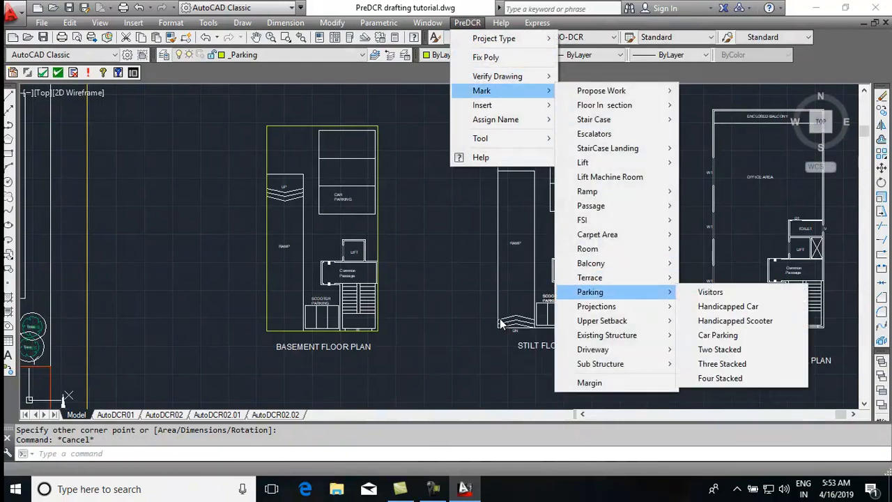
click(718, 334)
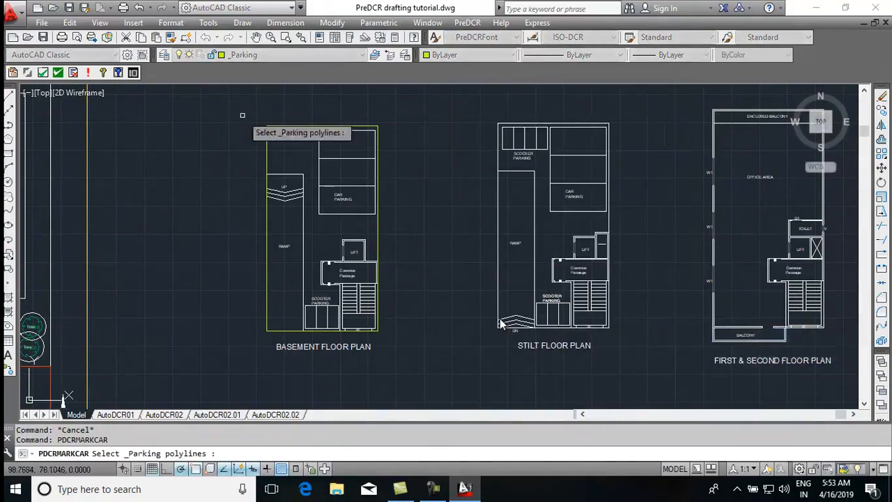
click(286, 125)
click(286, 126)
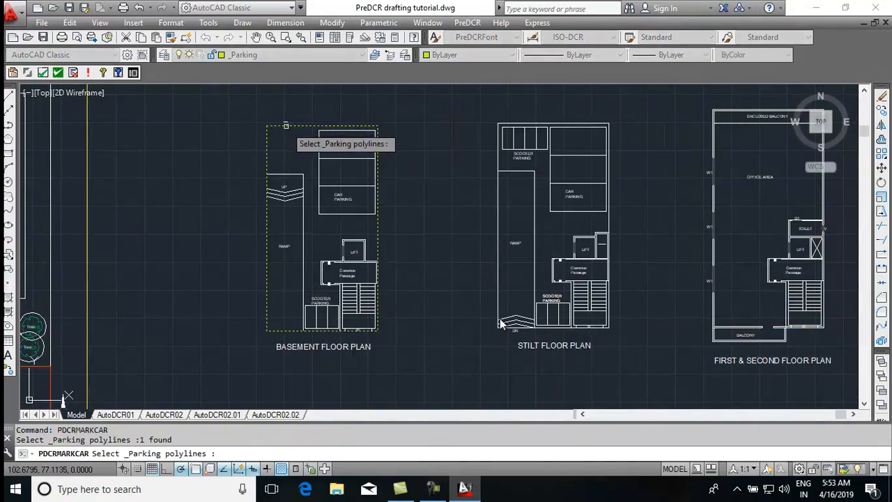
key(Return)
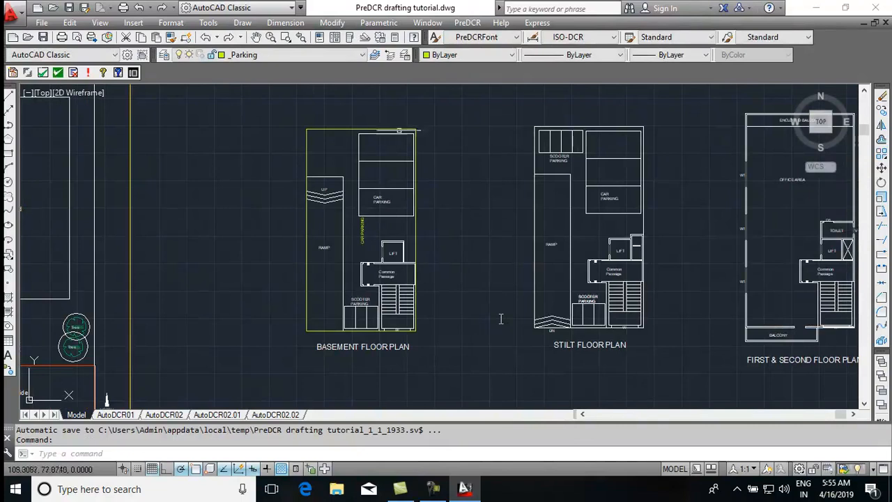
Step: Make _Lift the current layer and trace the inner outline of the basement lift shaft with a rectangle
click(362, 55)
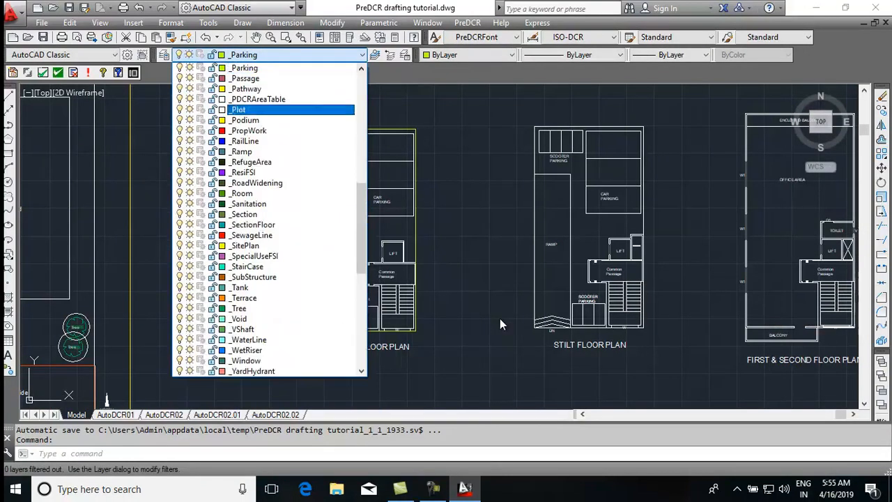
scroll(307, 225, up, 5)
scroll(307, 224, up, 4)
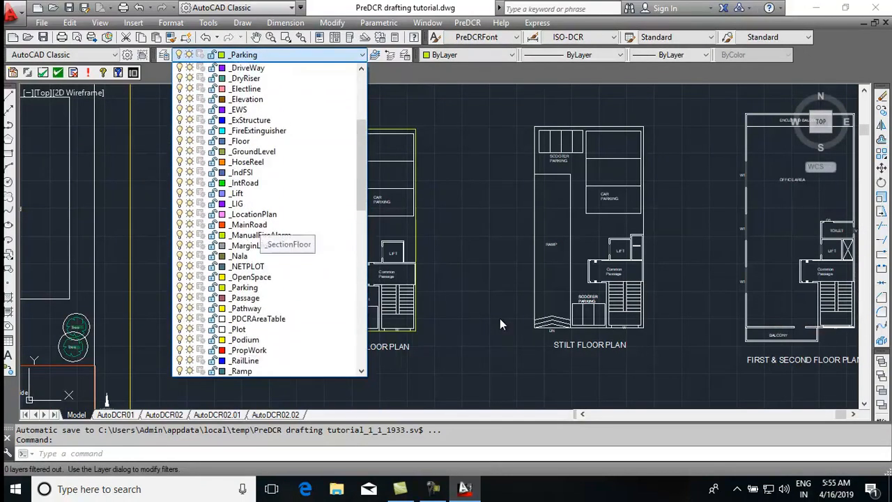
click(276, 193)
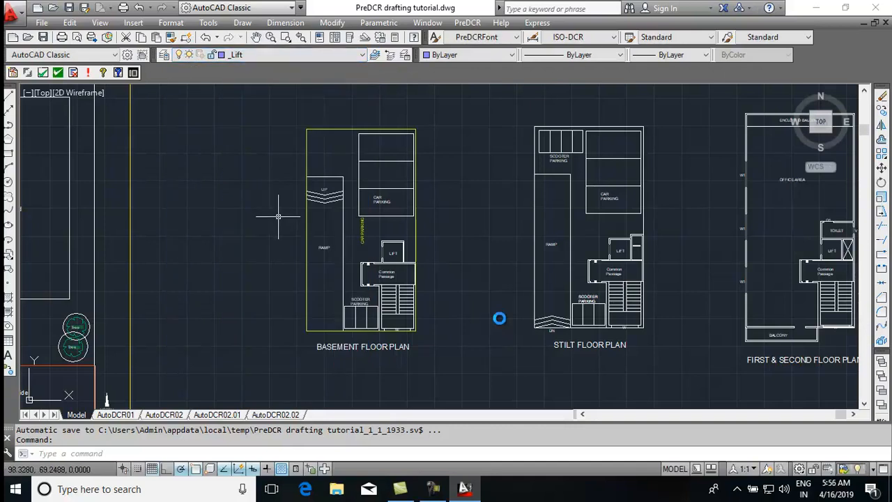
key(Escape)
text(REC)
key(Return)
scroll(399, 260, up, 8)
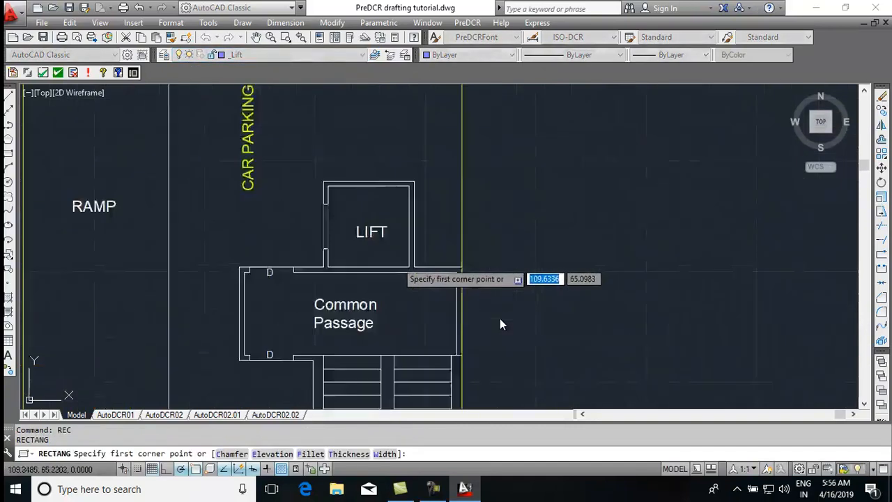
click(285, 270)
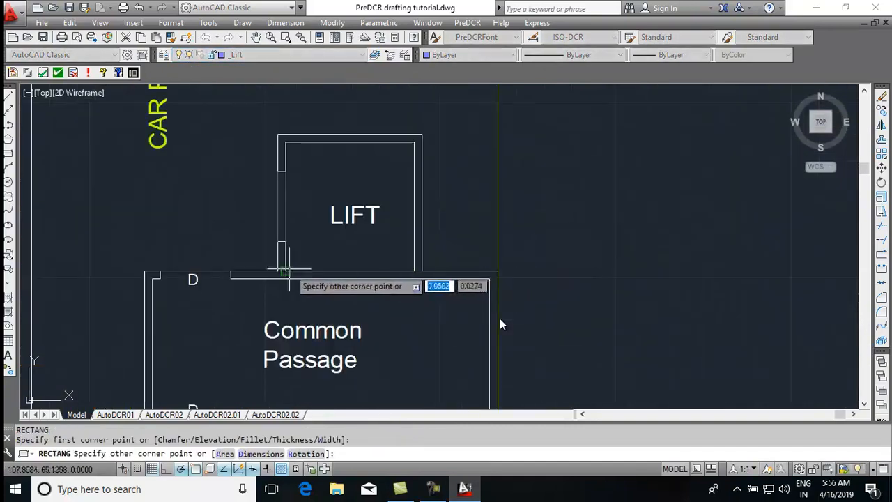
click(416, 142)
key(Escape)
Step: Mark the _Lift polyline in the basement floor plan as Lift (Default)
click(467, 23)
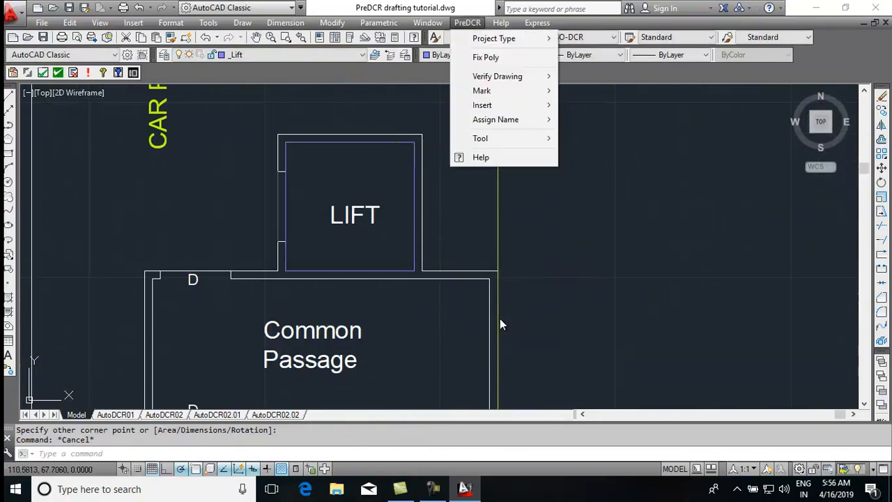
mouse_move(481, 91)
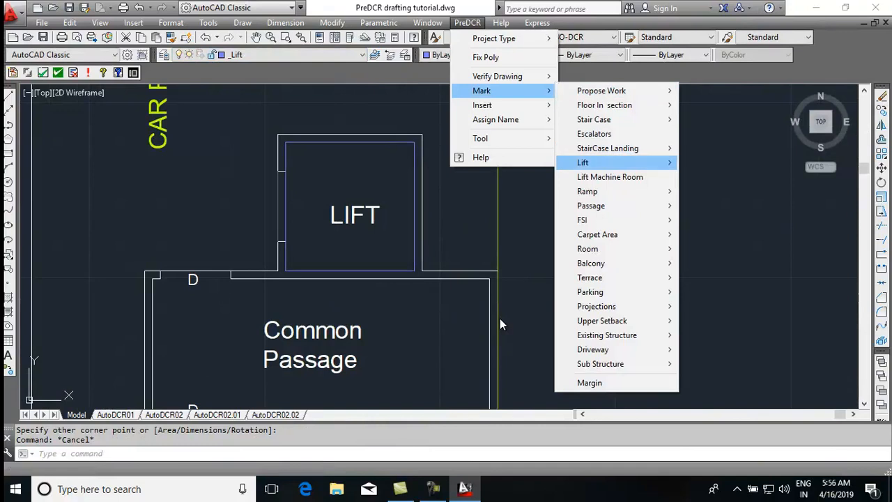
mouse_move(592, 162)
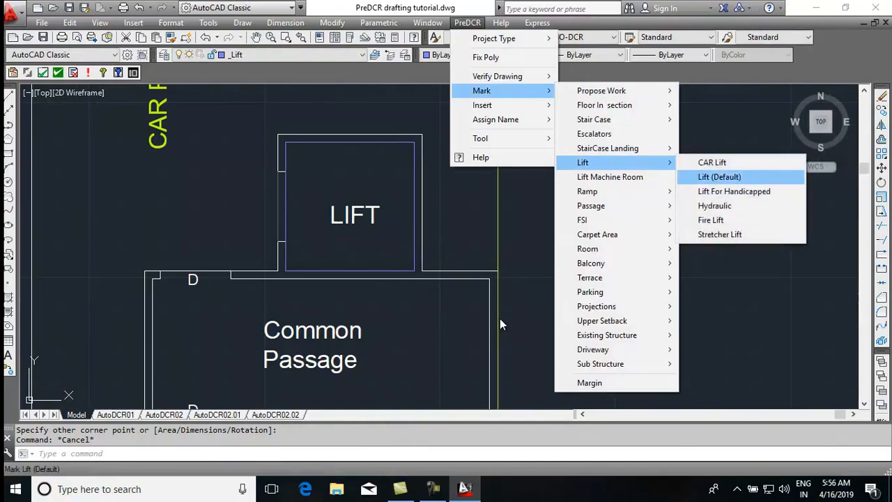
click(719, 177)
click(373, 142)
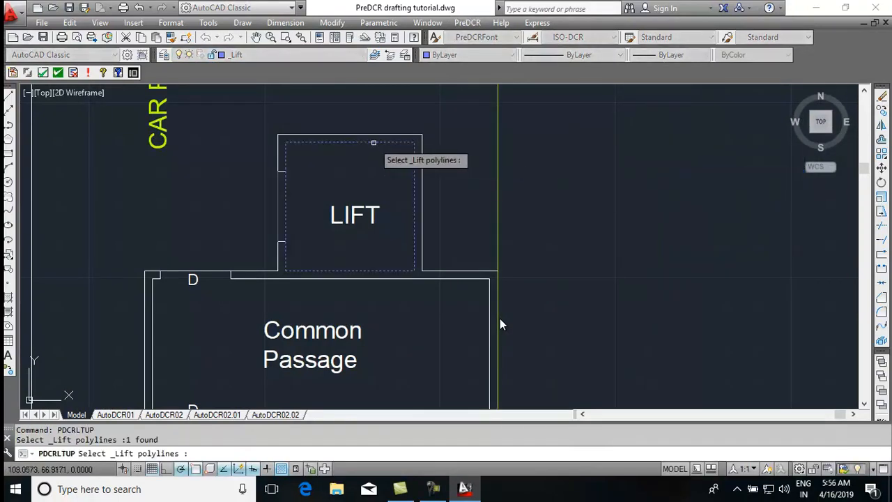
key(Return)
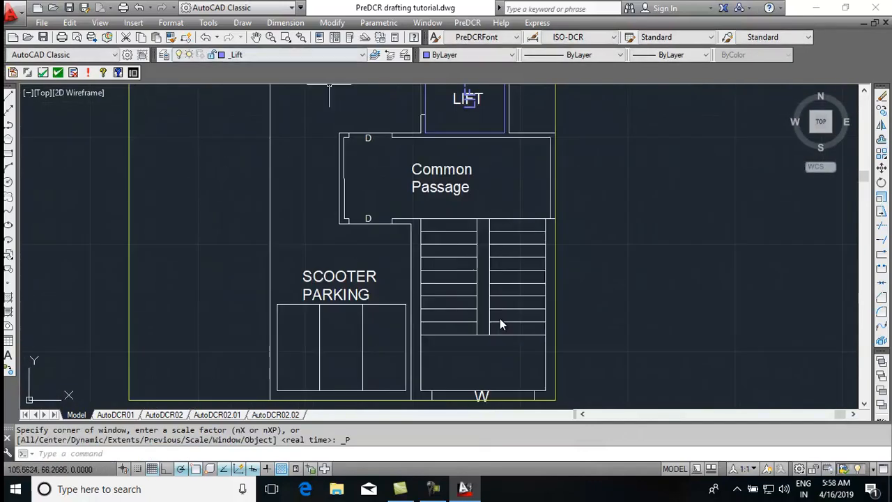
Step: Make _StairCase the current layer and draw a rectangle from the basement stair landing's lower-left inner corner up to the common passage's upper wall
click(328, 55)
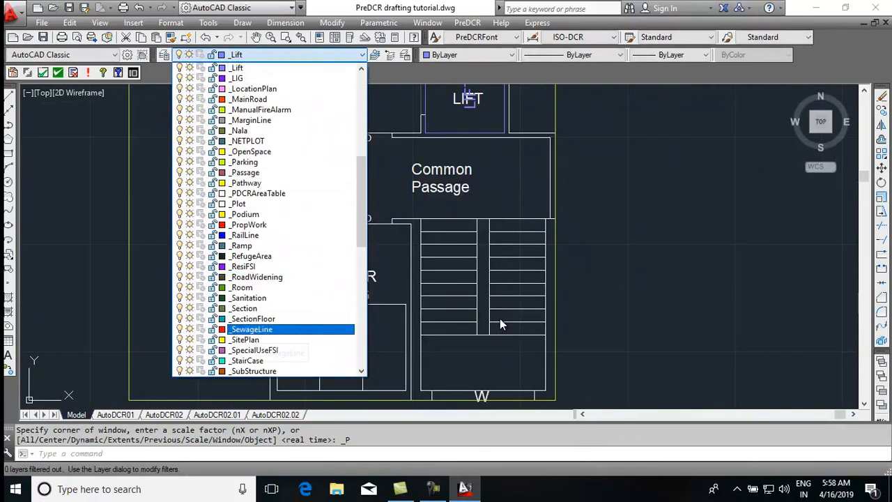
click(261, 361)
text(REC)
key(Return)
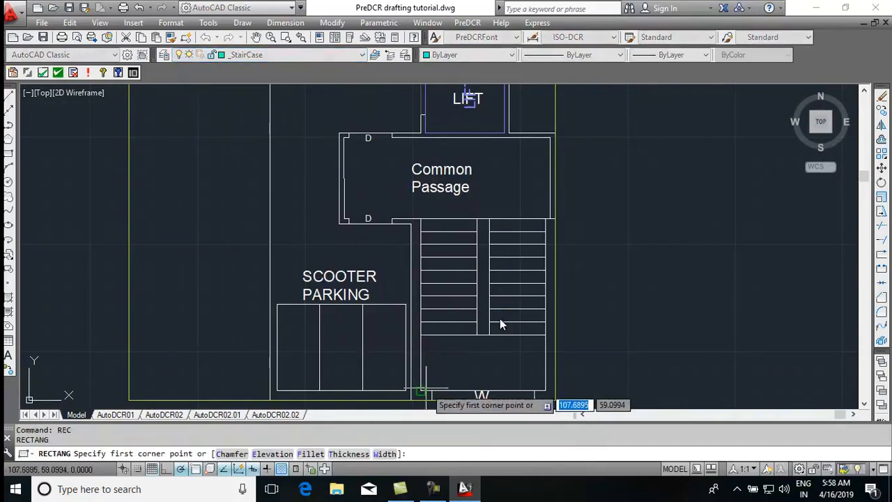
click(420, 390)
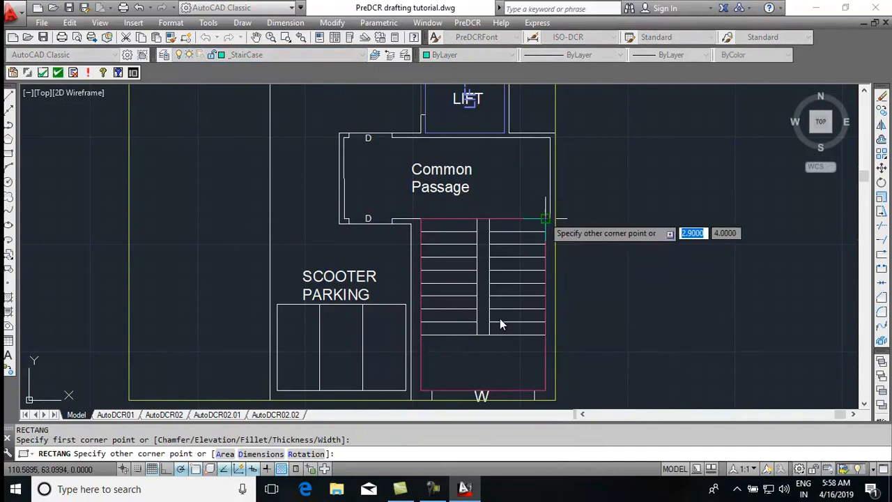
click(546, 138)
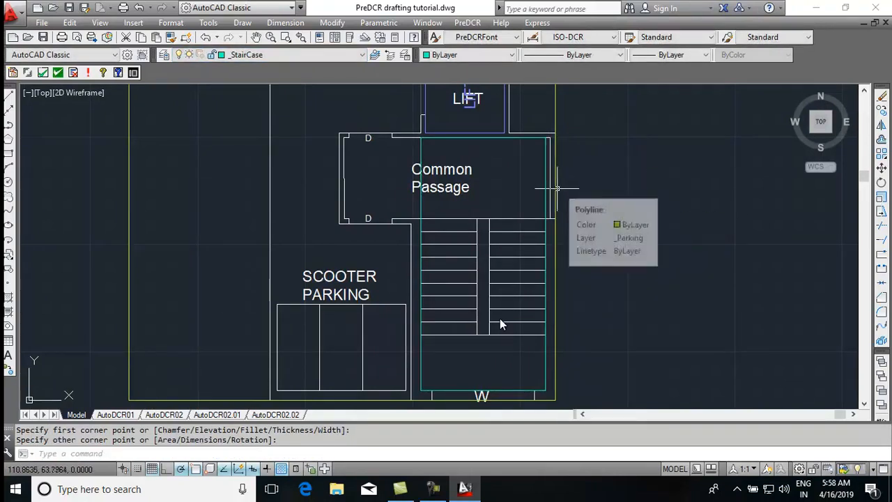
key(Escape)
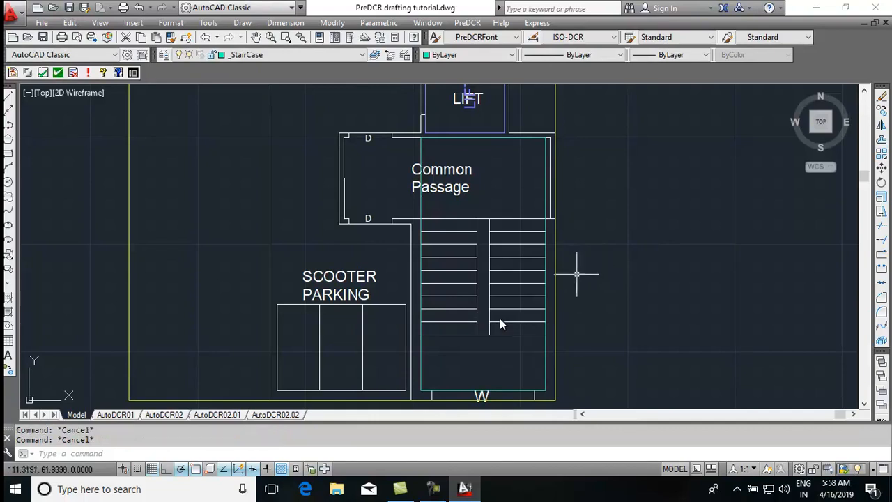
Step: Draw polylines along the top tread line of both basement stair flights, one on each side of the stairwell
key(Return)
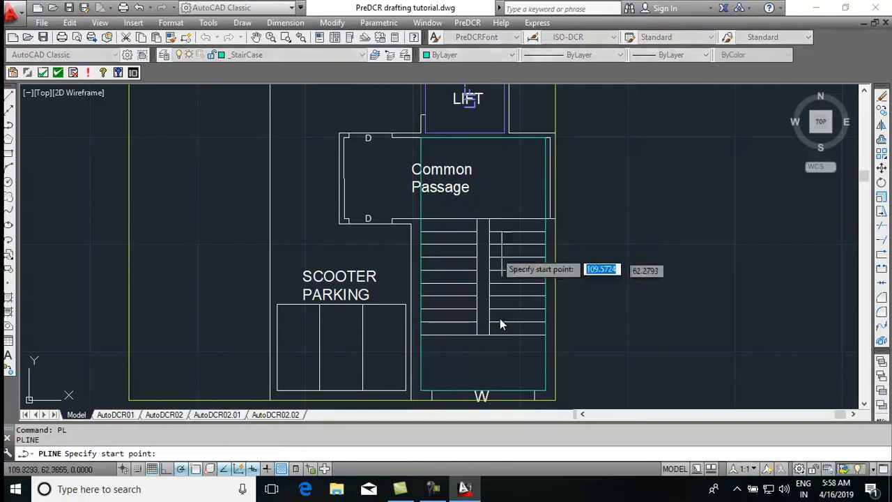
click(489, 219)
key(Return)
key(Return)
click(489, 219)
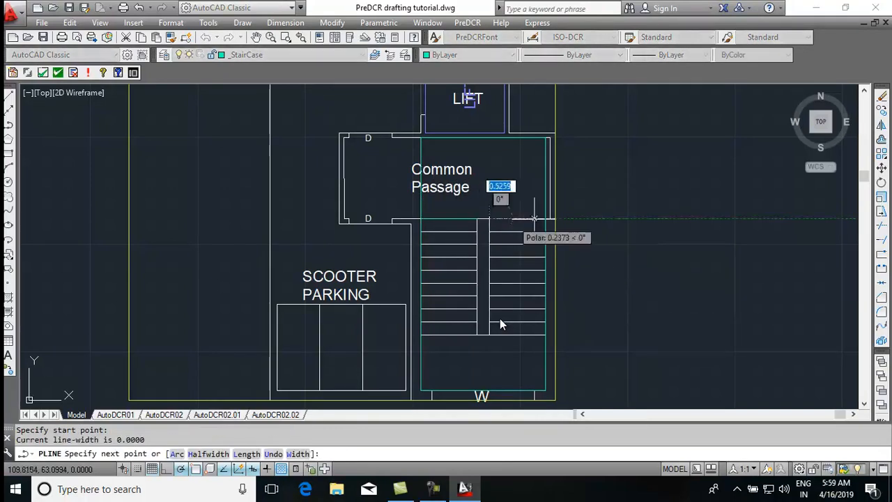
key(Escape)
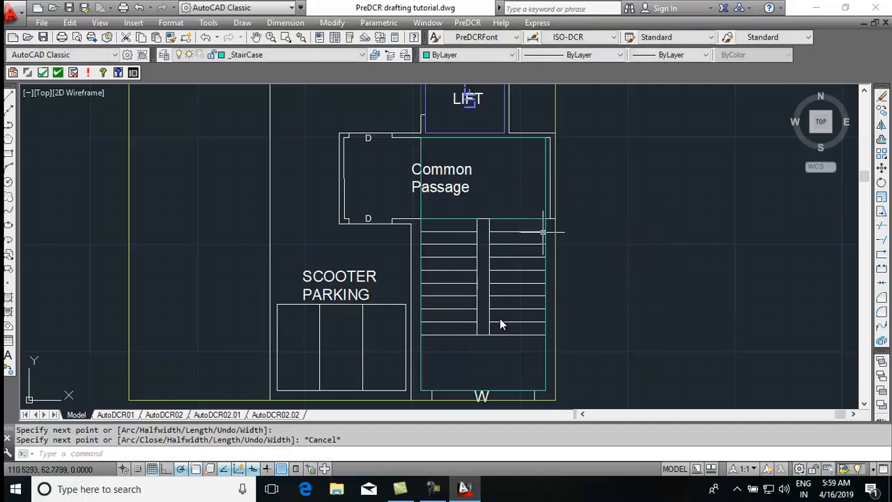
Step: Copy the two top tread polylines down onto each remaining tread line of both basement stair flights
scroll(467, 241, up, 2)
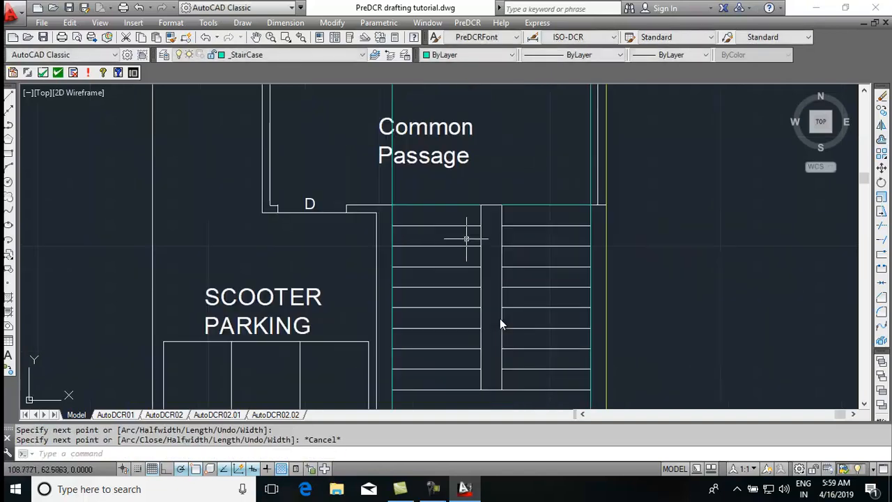
click(485, 204)
click(507, 205)
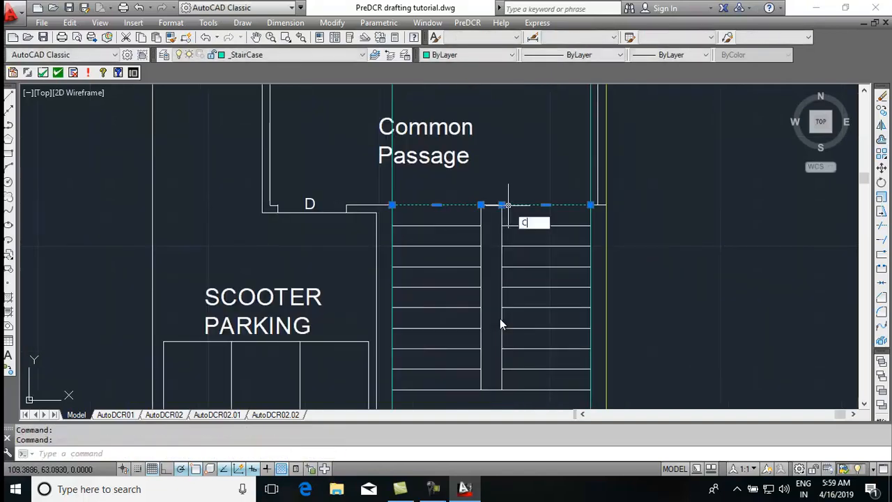
text(o)
key(Return)
click(501, 205)
click(502, 246)
click(502, 266)
click(502, 286)
click(501, 307)
click(502, 327)
click(502, 348)
click(502, 369)
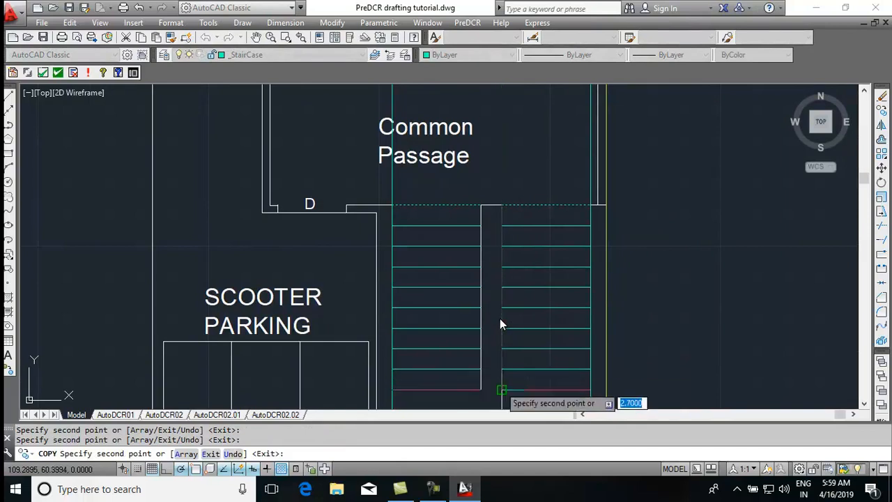
key(Escape)
Step: Draw a vertical polyline across the common passage from the stairwell's upper-right corner to the upper edge of the staircase rectangle
text(pl)
key(Return)
click(501, 205)
middle_drag(498, 171, 501, 278)
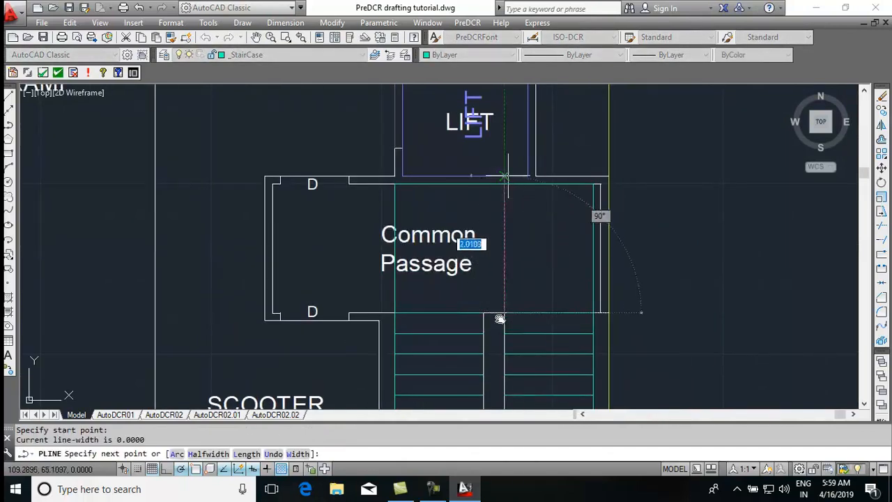
scroll(505, 147, down, 4)
key(Escape)
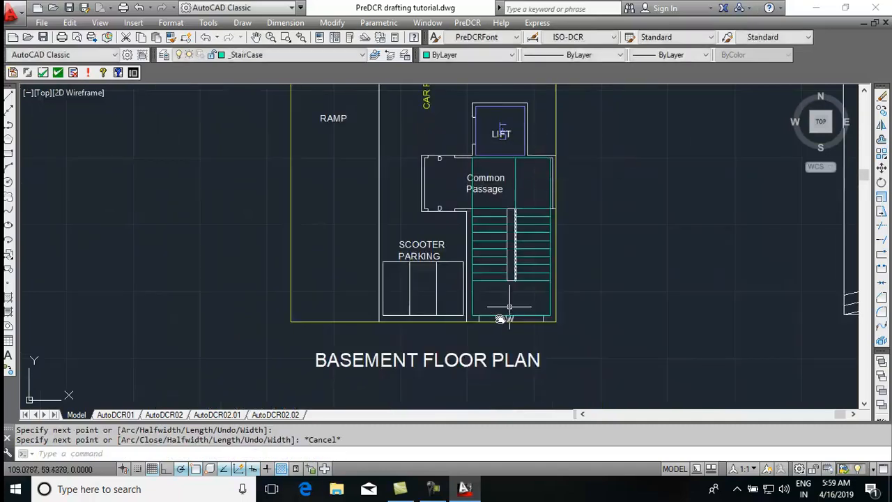
Step: Draw a vertical polyline across the lower stair landing from the stairwell's lower-right corner to the bottom edge of the staircase rectangle
scroll(498, 318, up, 4)
key(Return)
click(516, 245)
scroll(487, 299, up, 5)
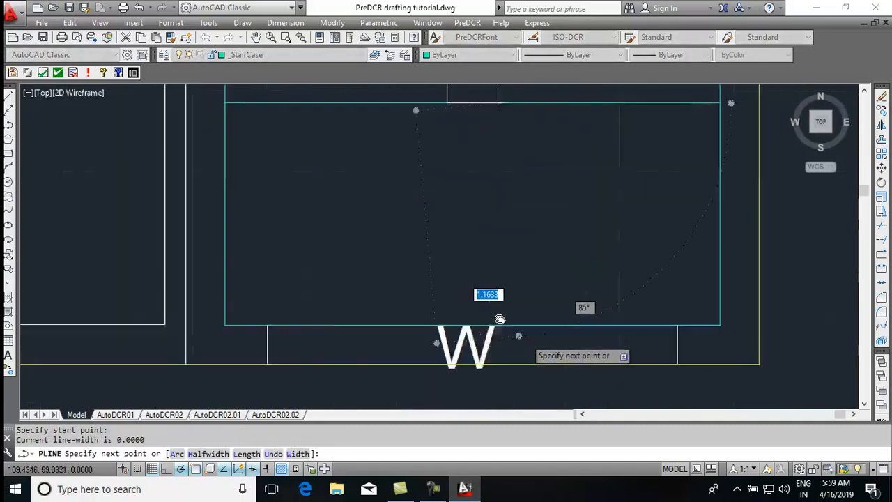
click(472, 313)
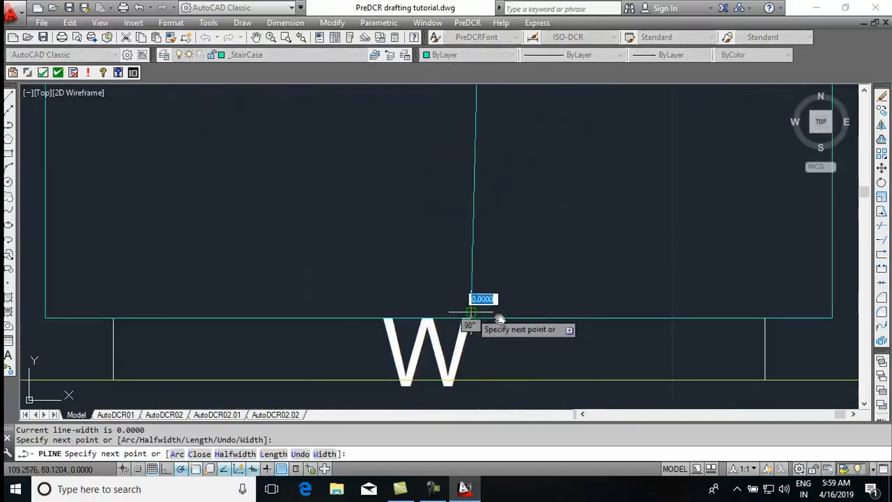
key(ctrl+z)
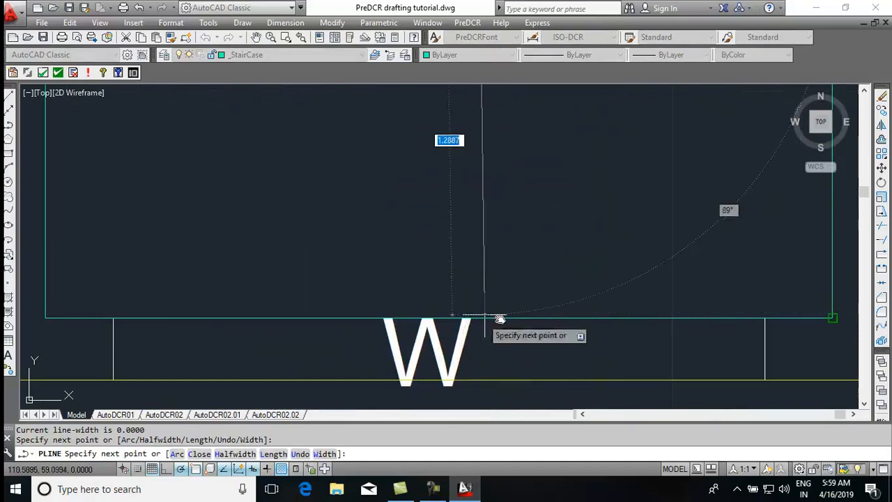
scroll(499, 317, down, 8)
key(Escape)
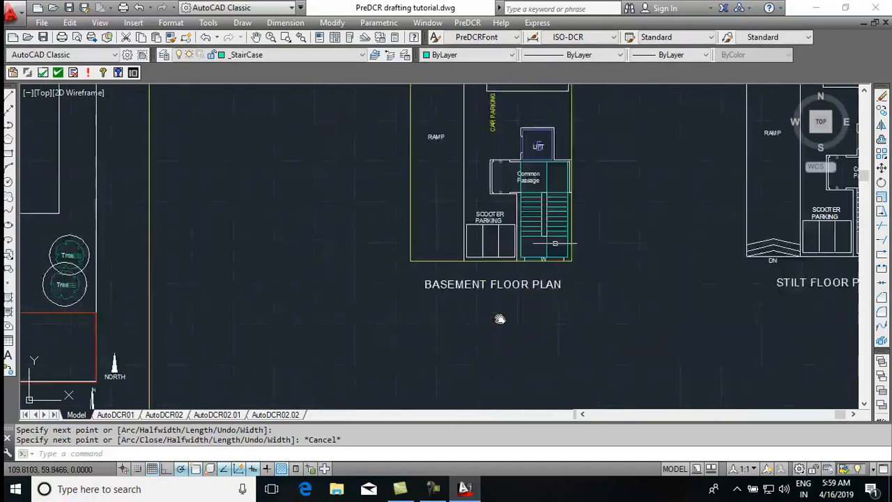
scroll(501, 319, up, 2)
Step: Apply the Stair Case UnMark(Default) marking to the _StairCase outline polyline in the basement floor plan
click(467, 23)
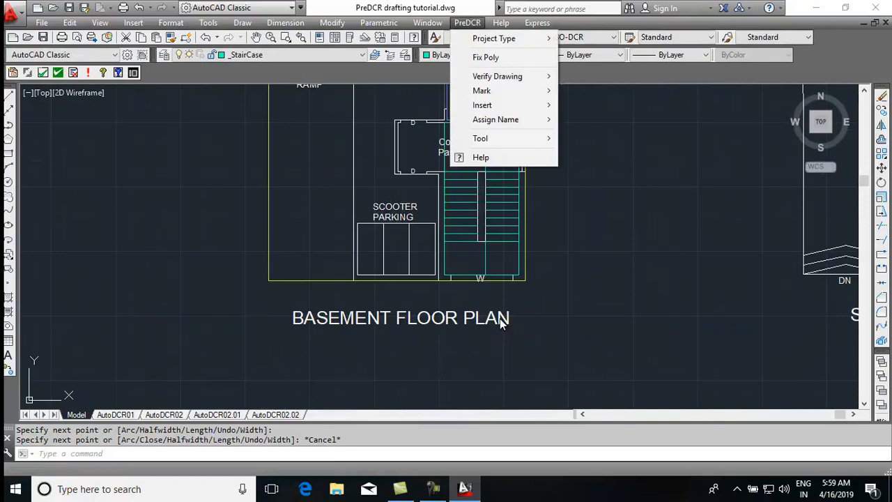
mouse_move(482, 91)
mouse_move(594, 119)
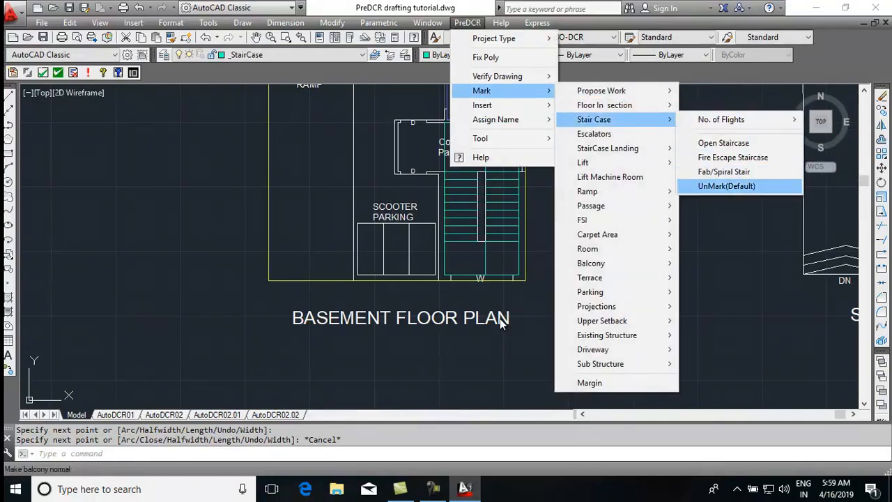
click(726, 186)
click(518, 130)
click(519, 127)
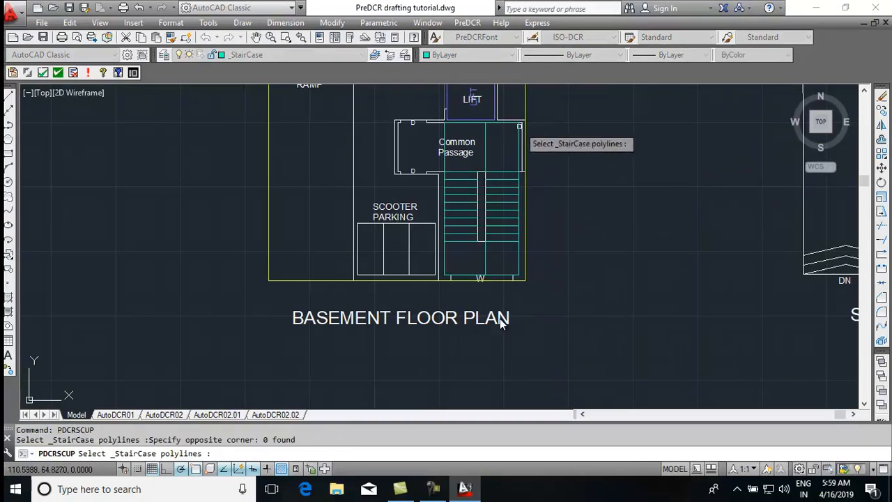
click(500, 322)
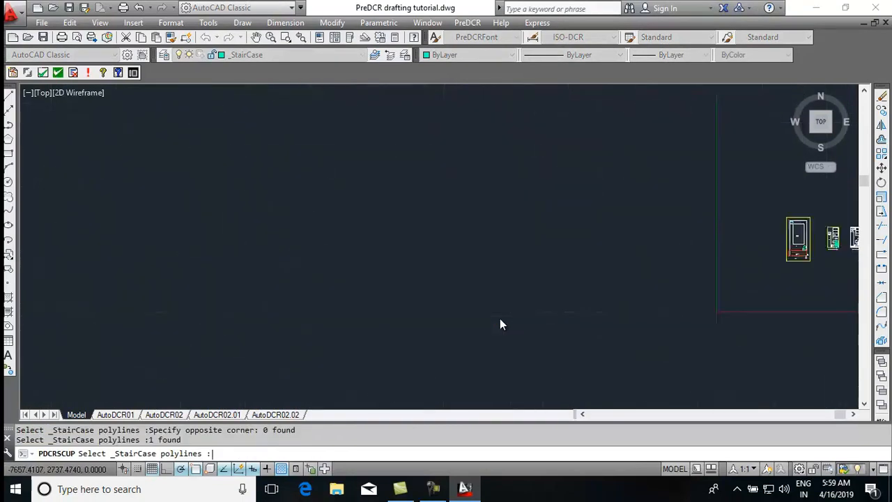
scroll(497, 166, up, 2)
mouse_move(553, 152)
middle_down()
mouse_move(554, 165)
mouse_move(553, 157)
middle_up()
Step: Insert a stair Up direction arrow at the stairwell's upper-left corner in the basement plan, pointing down the flight
click(468, 23)
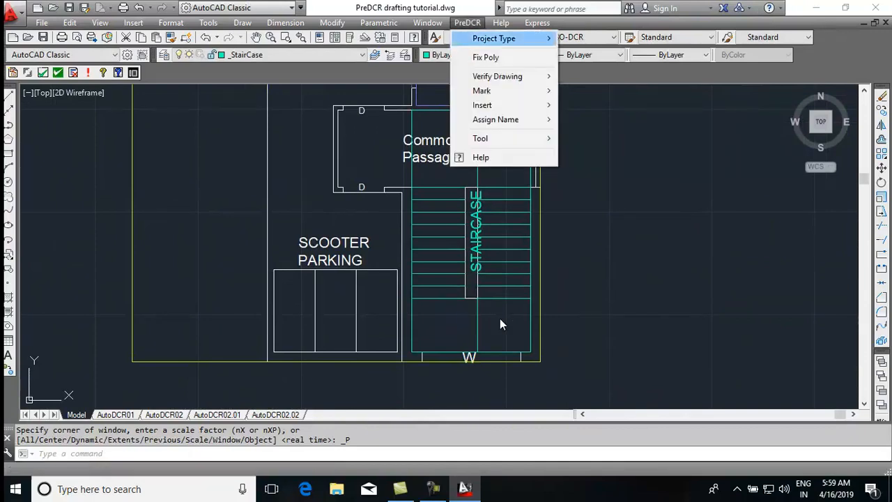
mouse_move(488, 91)
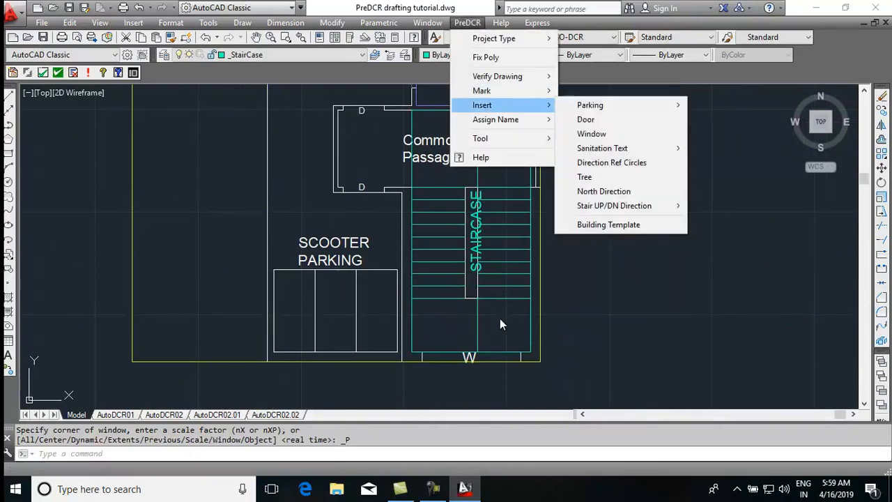
mouse_move(614, 205)
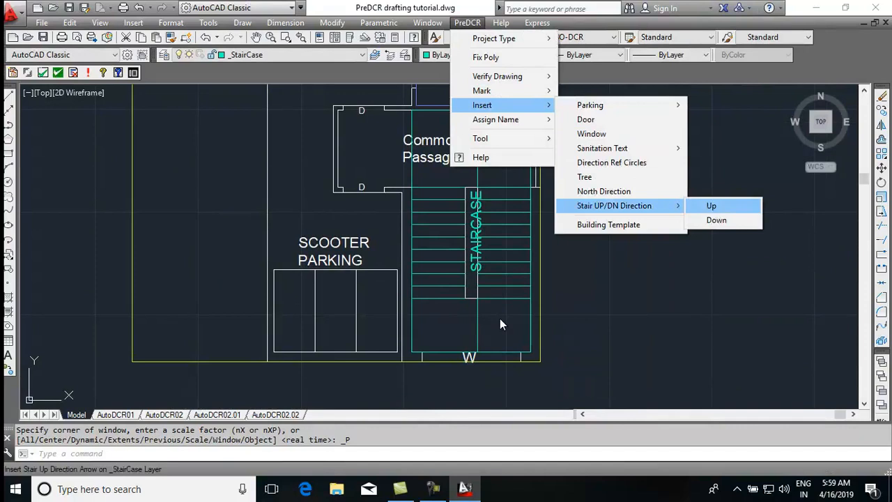
click(710, 206)
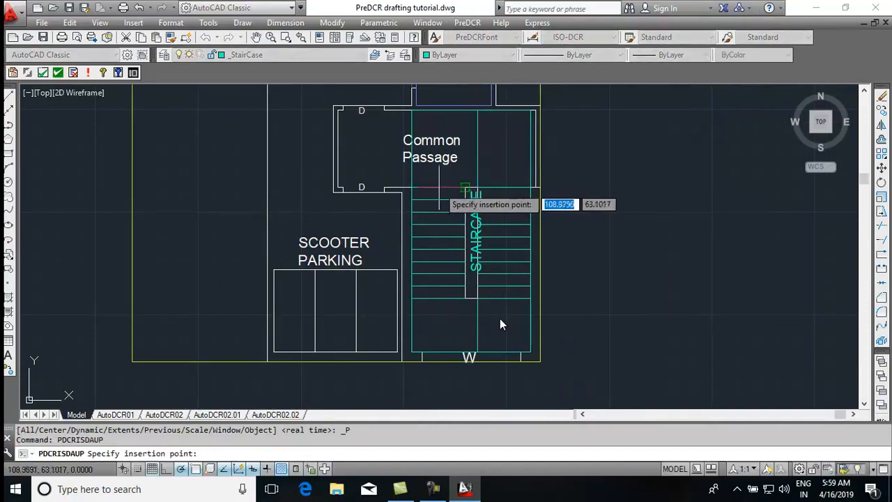
click(438, 186)
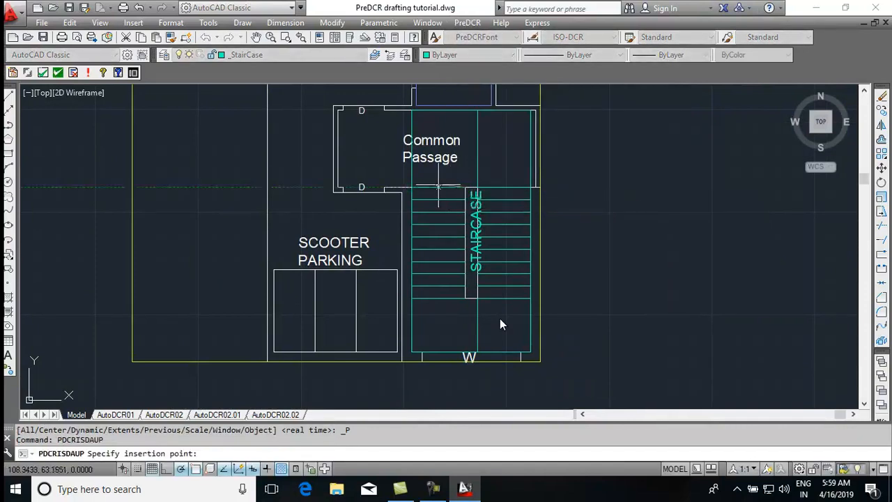
scroll(459, 212, up, 4)
click(471, 202)
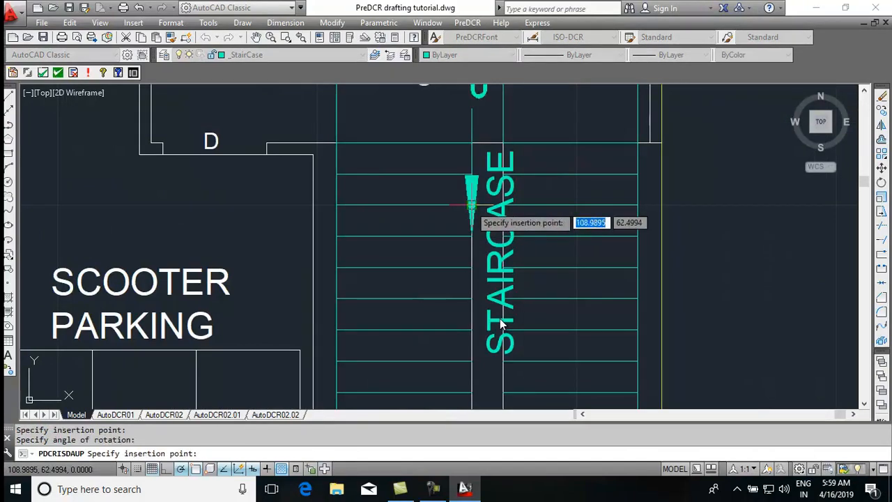
key(Escape)
Step: Move the UP arrow from the stairwell edge to the left onto the left stair flight
click(478, 175)
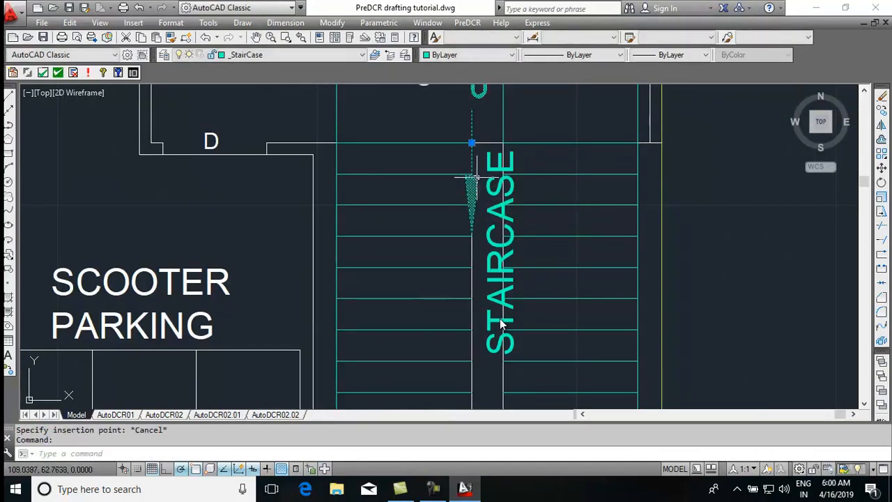
text(m)
key(Return)
click(555, 131)
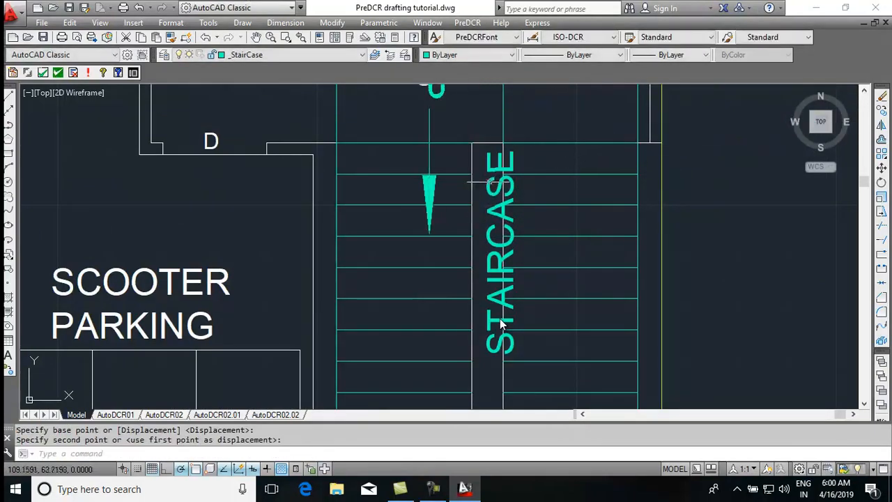
Step: Insert a stair Down direction arrow at the stairwell's upper-right corner, pointing down the flight
scroll(512, 131, down, 2)
middle_drag(503, 151, 471, 186)
click(468, 23)
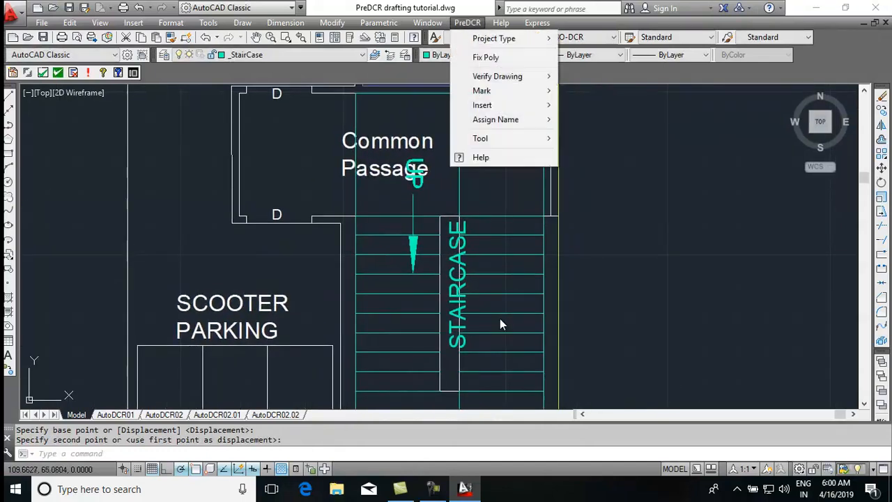
mouse_move(482, 91)
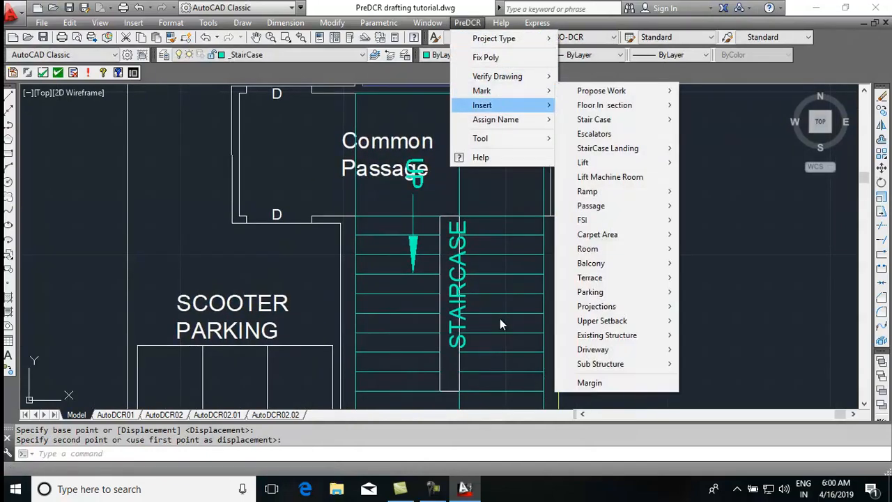
mouse_move(613, 205)
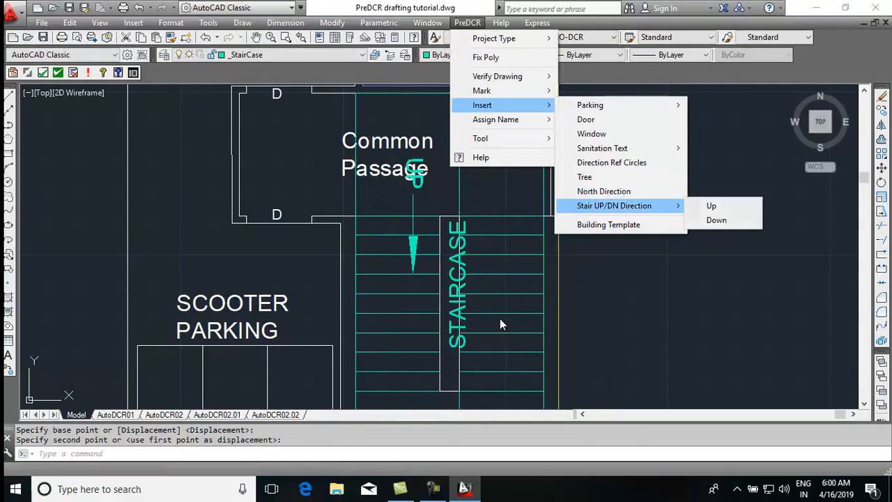
click(716, 220)
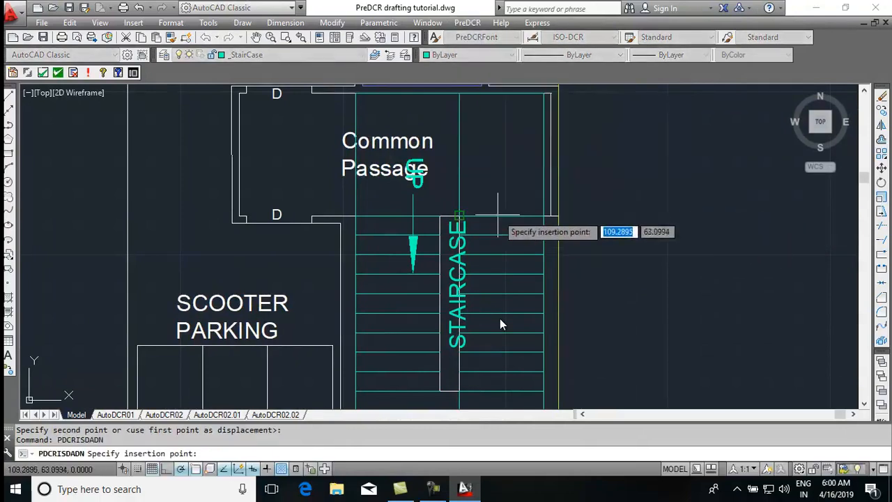
click(488, 233)
scroll(458, 257, up, 5)
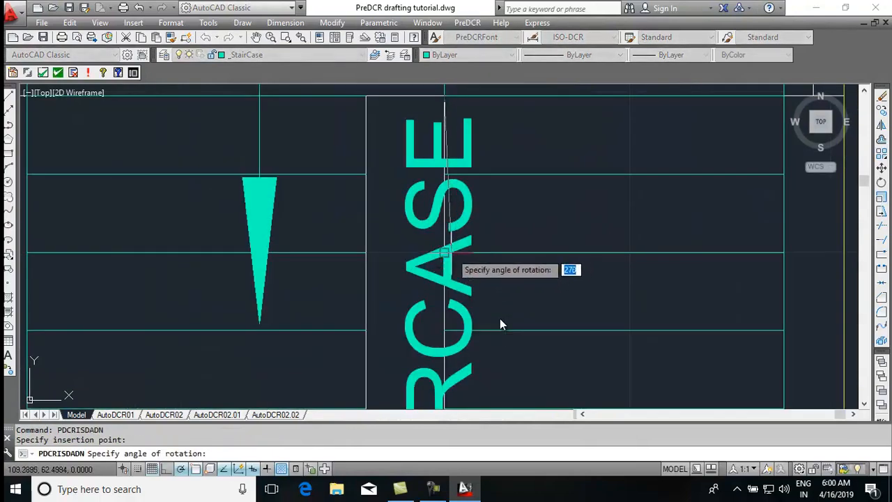
click(460, 255)
key(Return)
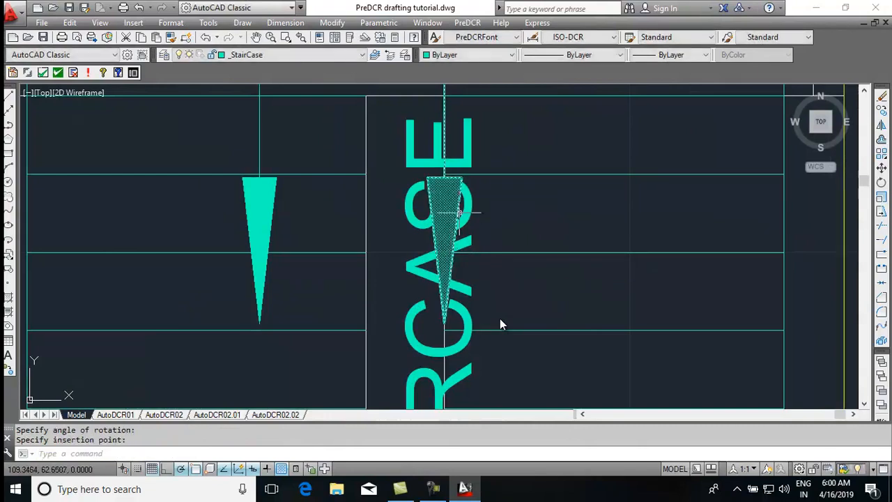
Step: Move the DN arrow from the stairwell edge to the right onto the middle of the right stair flight
click(461, 178)
key(Return)
click(529, 204)
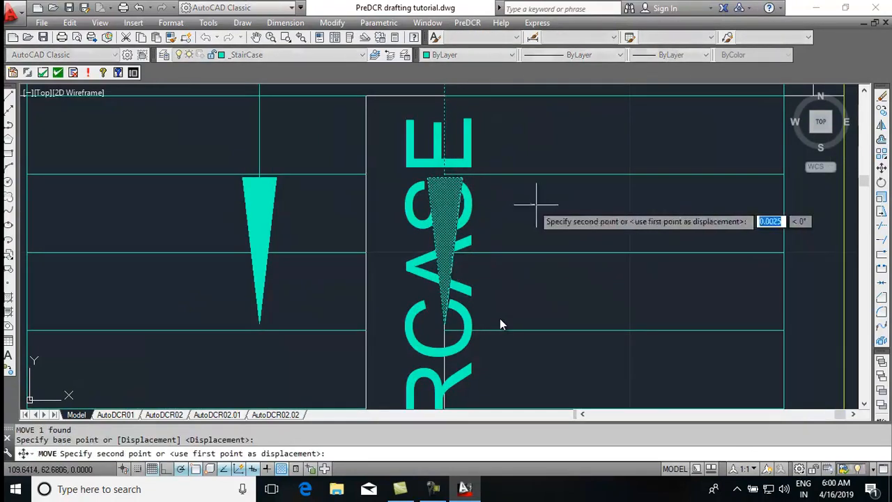
click(685, 210)
scroll(641, 211, down, 2)
scroll(501, 324, down, 3)
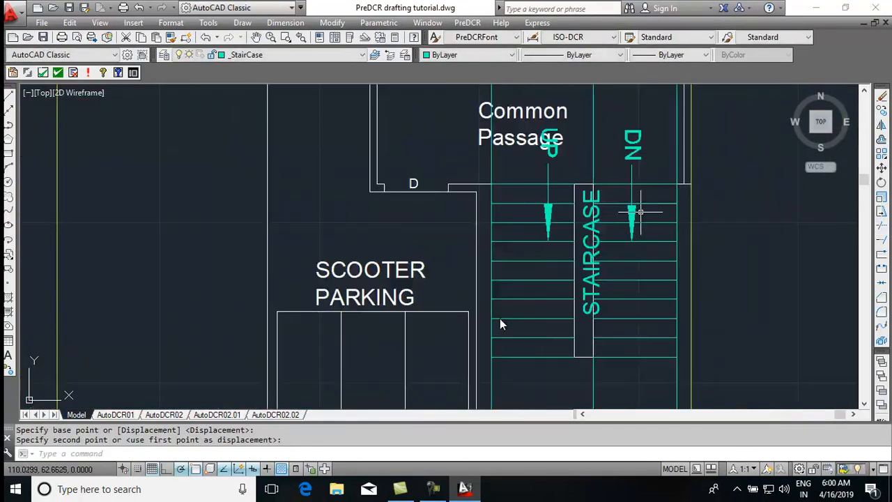
key(Escape)
Step: Mark the vertical polyline across the lower stair landing as Intermediate Landing
scroll(500, 323, down, 2)
scroll(593, 184, up, 2)
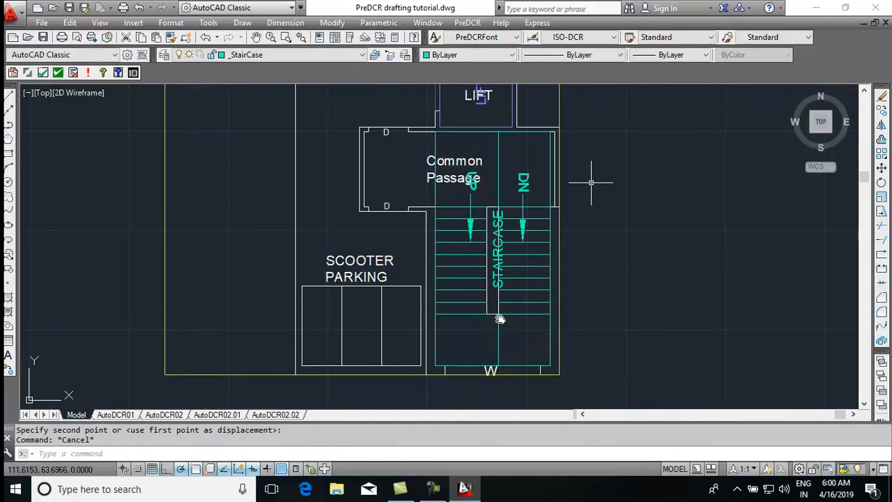
click(466, 23)
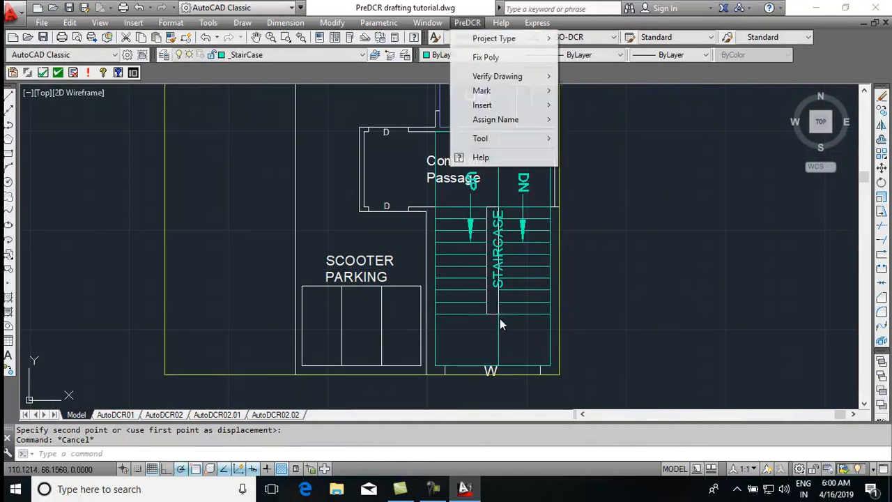
mouse_move(482, 90)
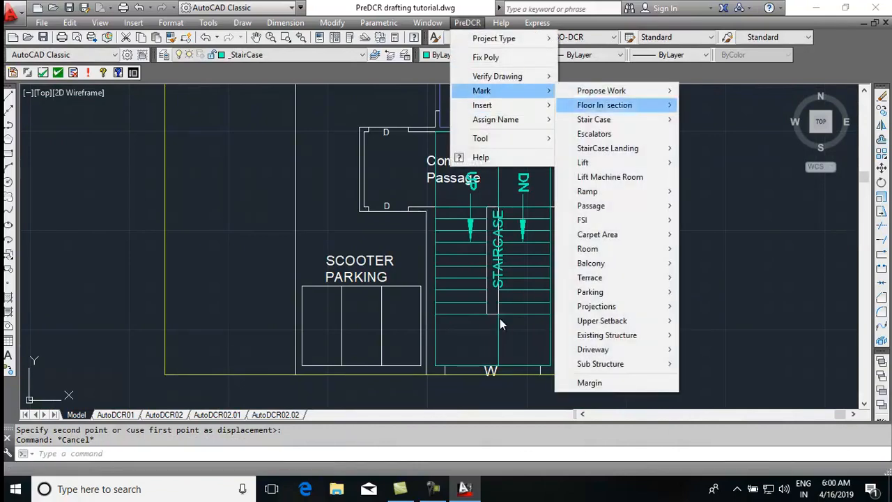
mouse_move(607, 148)
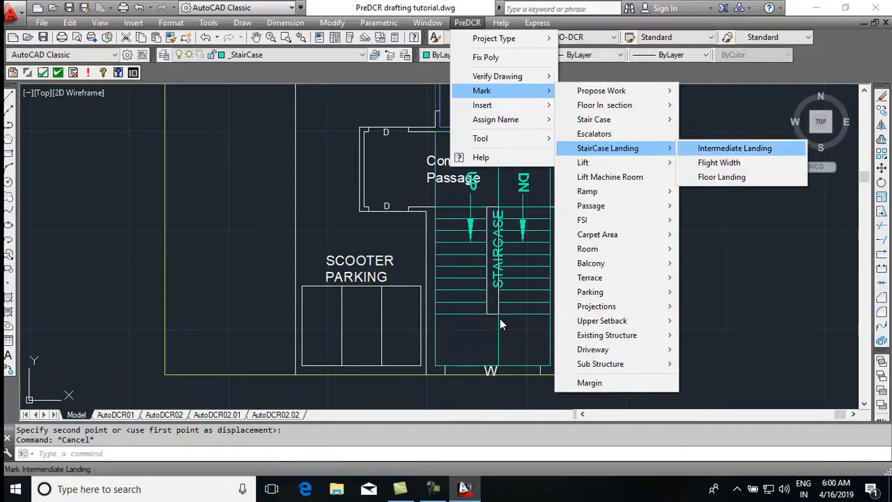
click(734, 148)
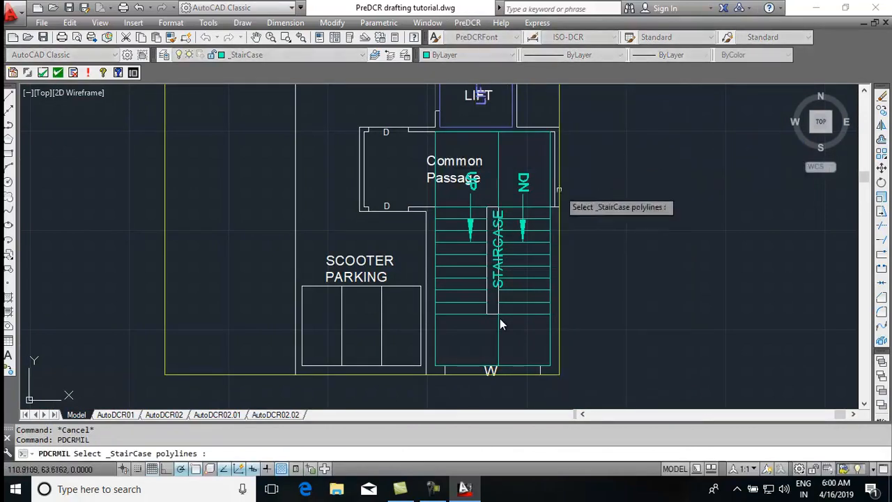
click(499, 323)
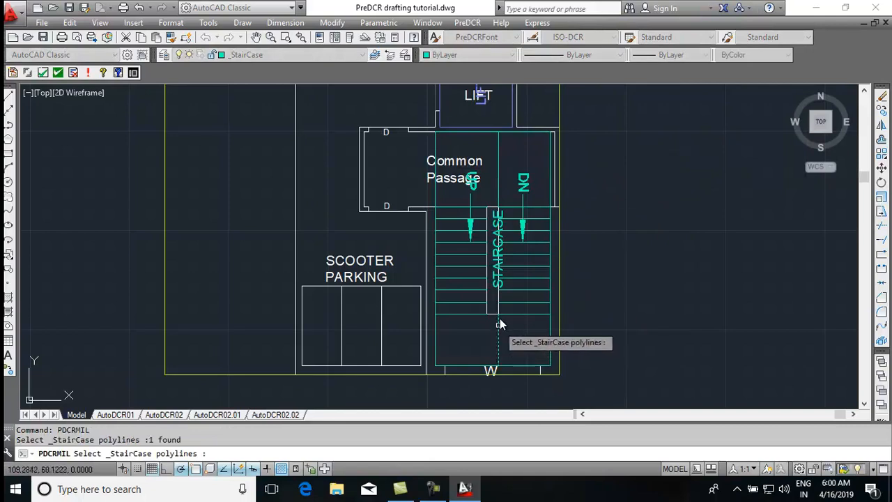
key(Return)
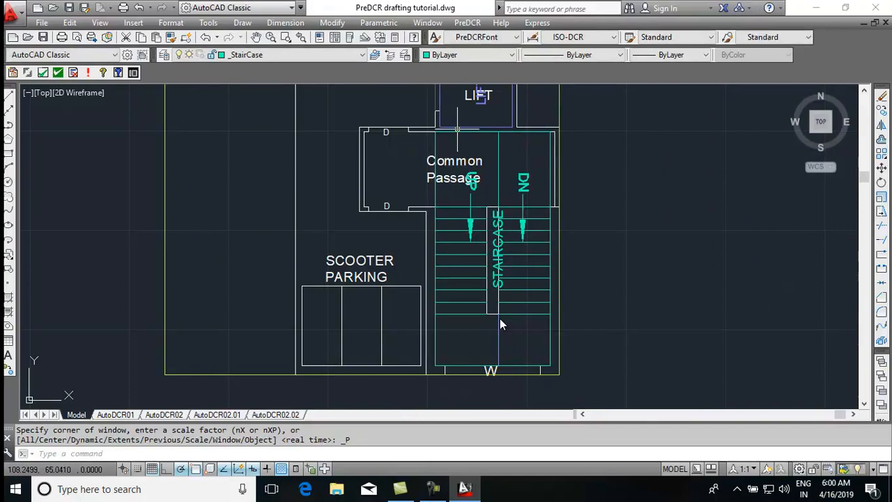
Step: Mark the vertical polyline across the lower stair landing as Floor Landing
click(468, 23)
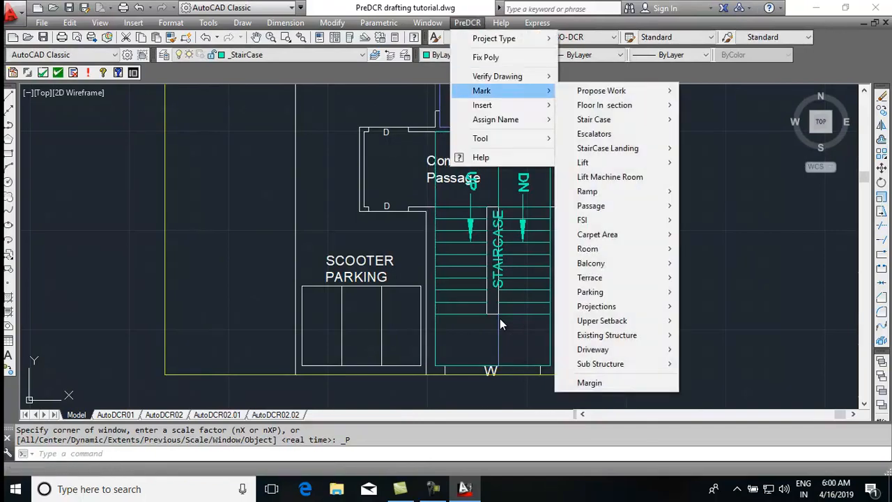
mouse_move(594, 119)
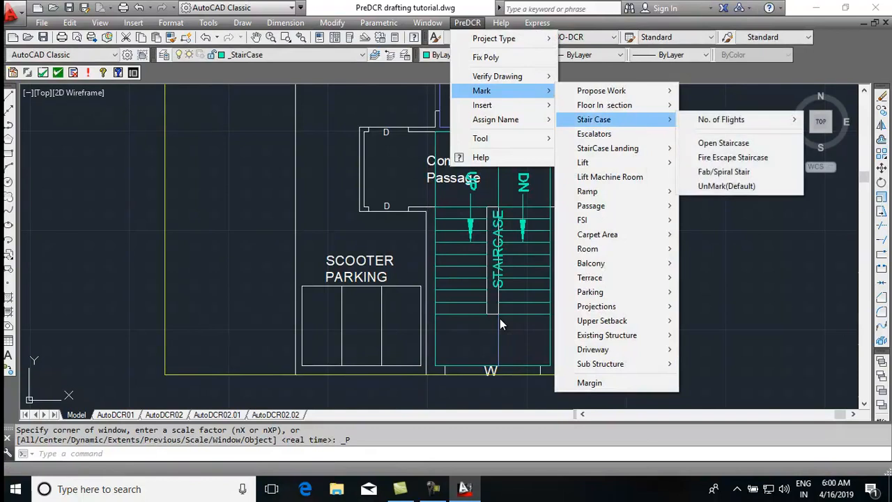
mouse_move(607, 147)
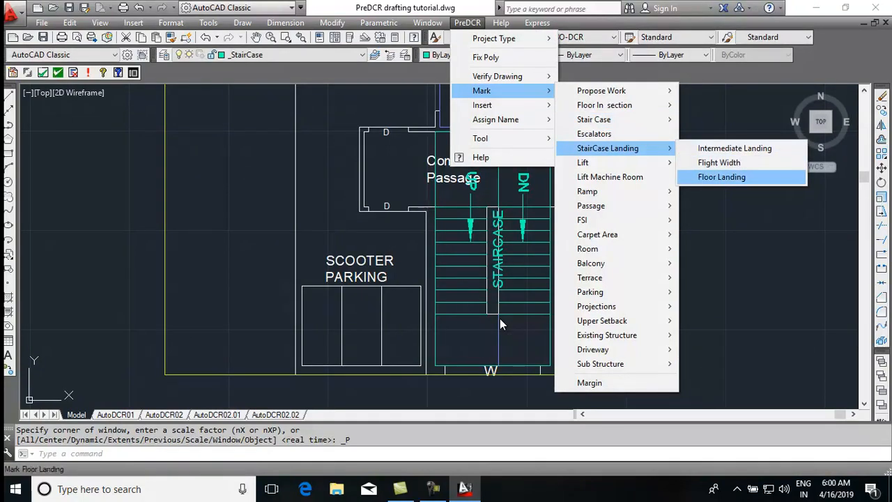
click(722, 176)
click(500, 340)
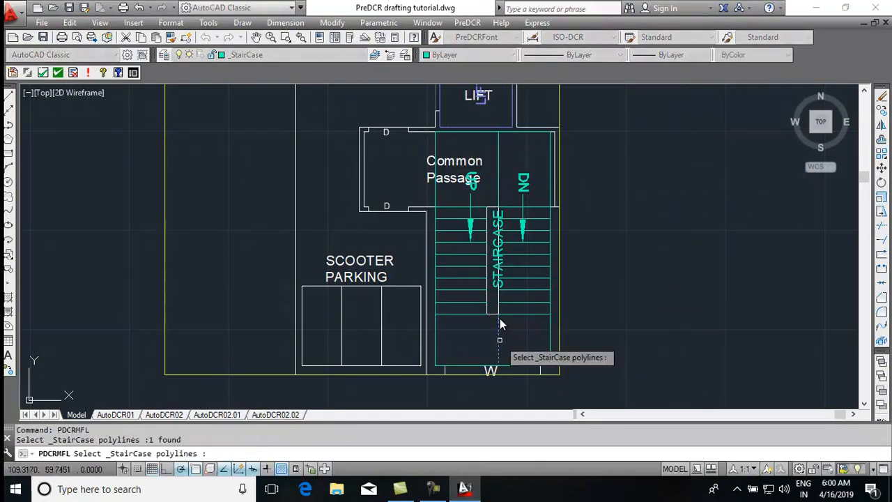
key(Return)
click(500, 320)
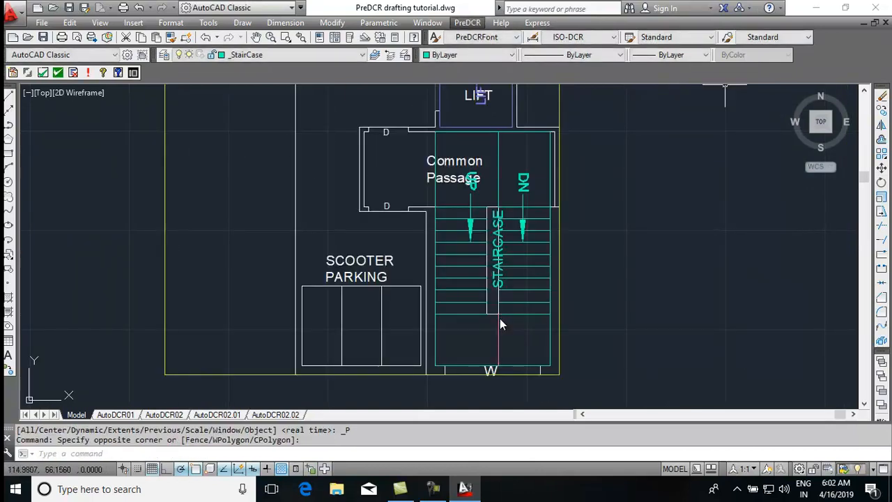
Step: Mark the top tread polyline of the right stair flight as Flight Width
click(466, 23)
mouse_move(483, 90)
mouse_move(608, 147)
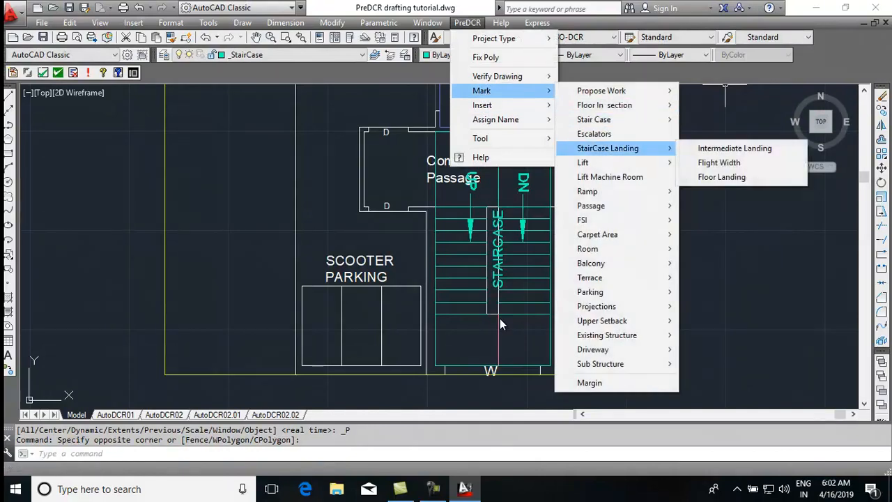
click(719, 163)
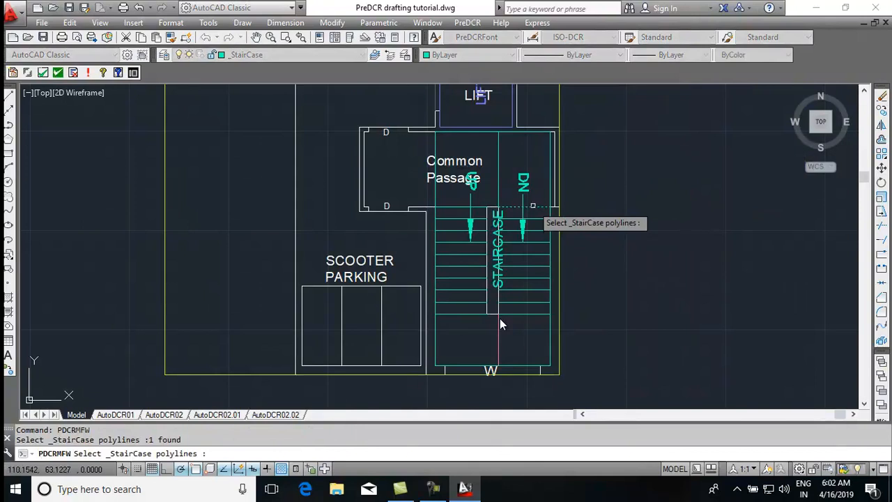
key(Return)
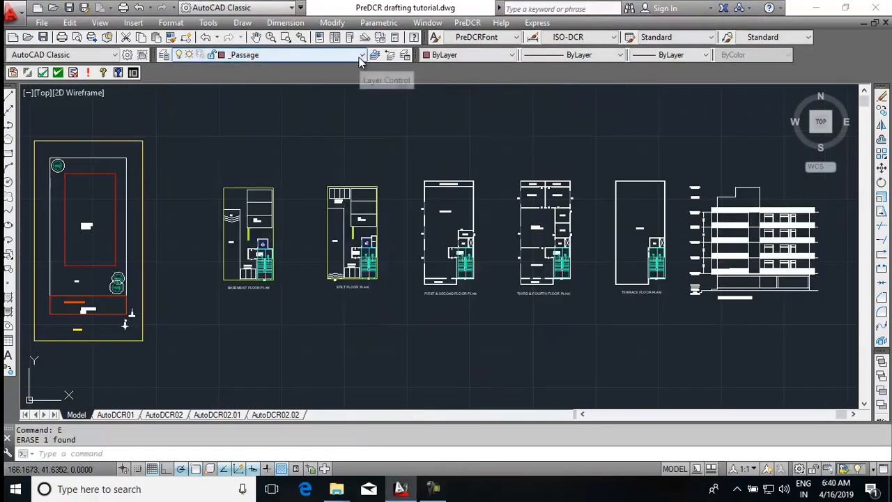
Step: Draw a rectangle on the _Passage layer around the stilt floor's Common Passage, from its inner lower-left corner to the staircase outline's upper-left corner
click(361, 60)
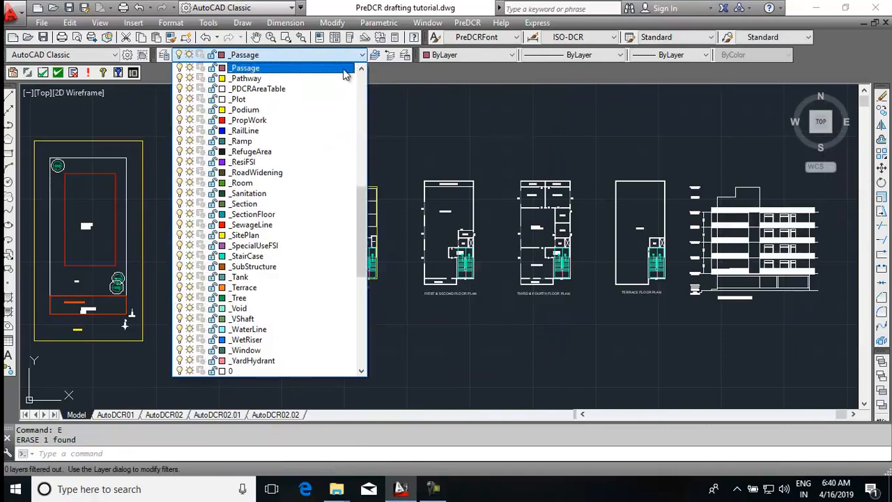
click(343, 73)
scroll(369, 277, up, 5)
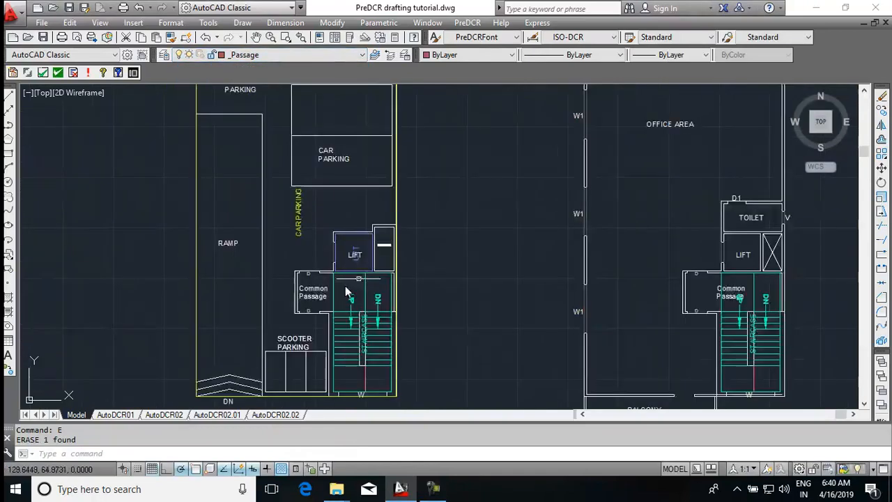
scroll(315, 300, up, 5)
key(Escape)
text(rec)
key(Return)
click(234, 354)
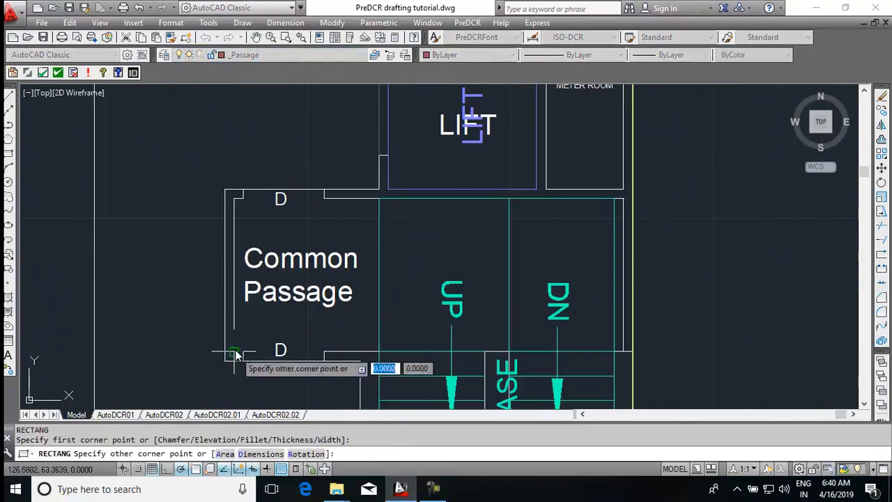
click(379, 200)
key(Escape)
Step: Draw a vertical polyline across the stilt floor's Common Passage, from the upper to the lower edge of its passage rectangle
text(pl)
key(Return)
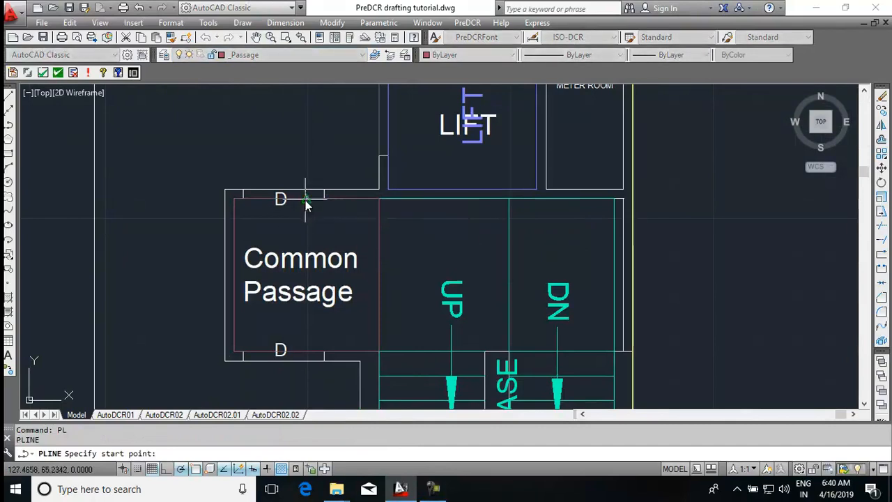
click(307, 200)
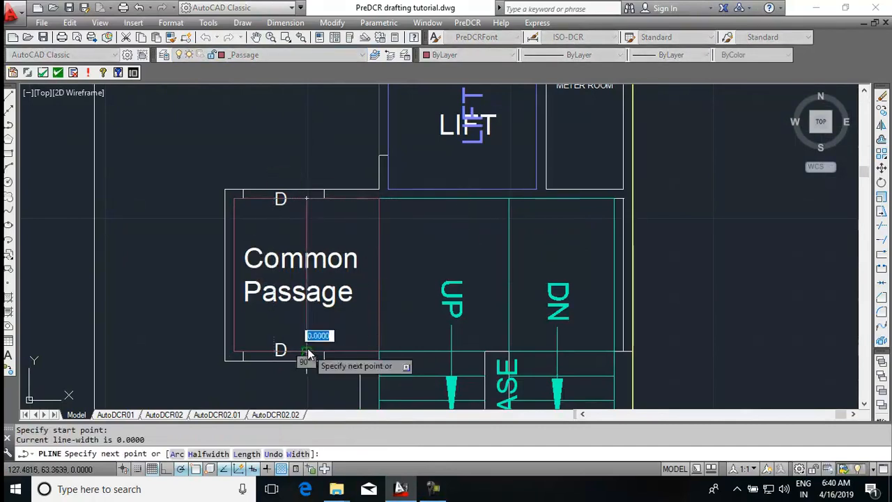
click(308, 352)
key(Escape)
Step: Set the linetype of the vertical polyline across the Common Passage to CENTER
click(307, 227)
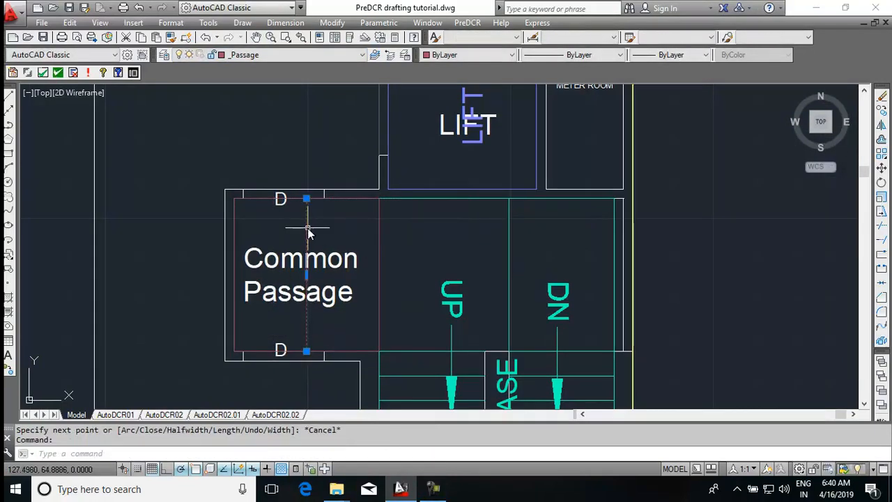
click(572, 56)
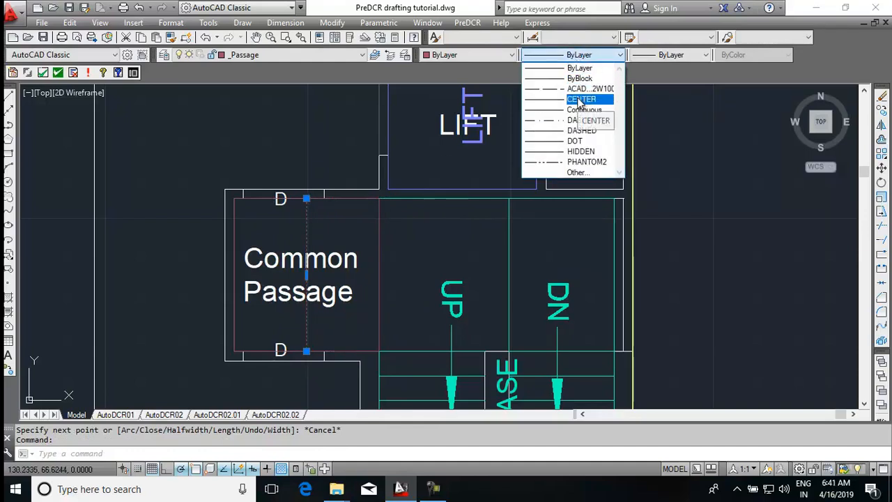
click(578, 99)
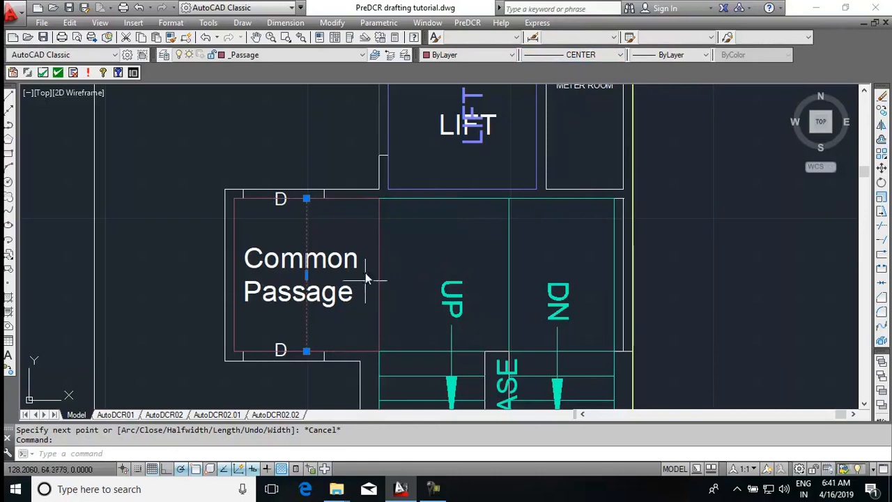
key(Escape)
Step: Mark the stilt floor's Common Passage rectangle with the passage option UnMark(Default)
click(467, 22)
mouse_move(484, 92)
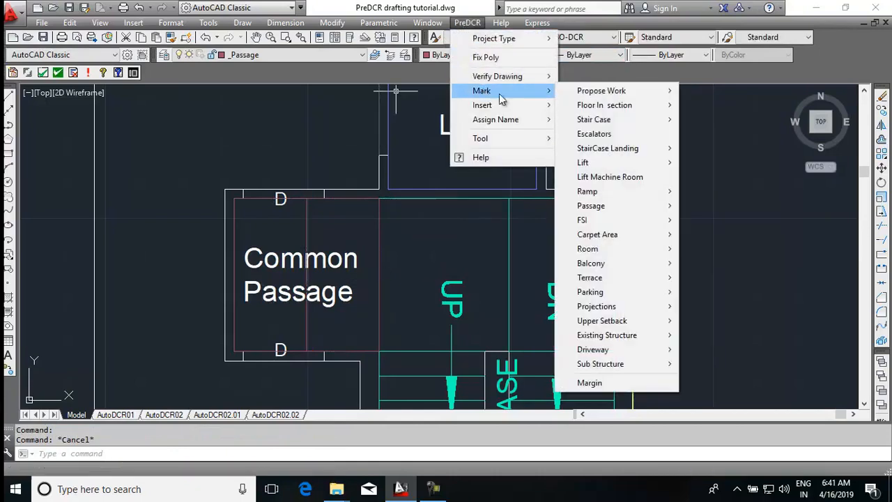
mouse_move(612, 294)
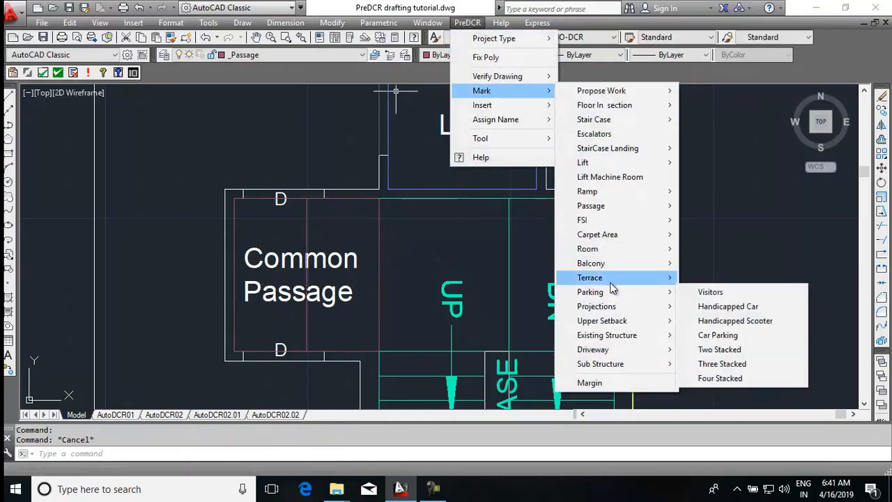
mouse_move(611, 213)
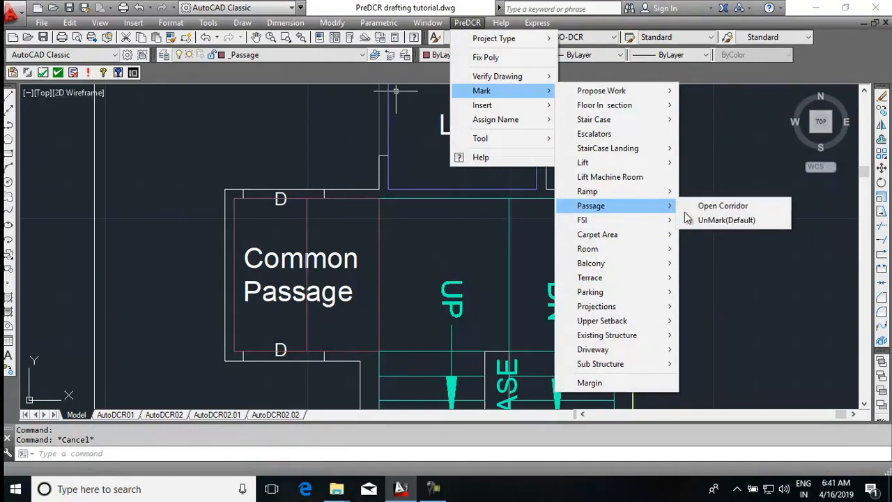
click(724, 220)
click(338, 202)
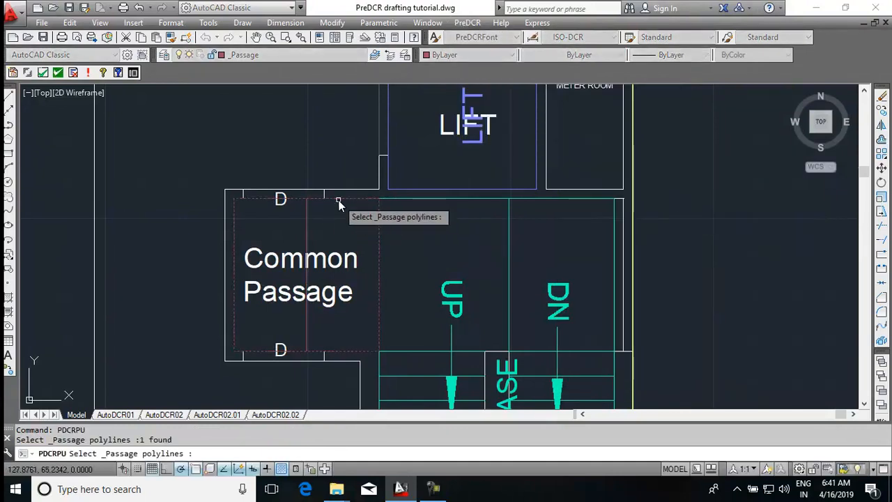
key(Return)
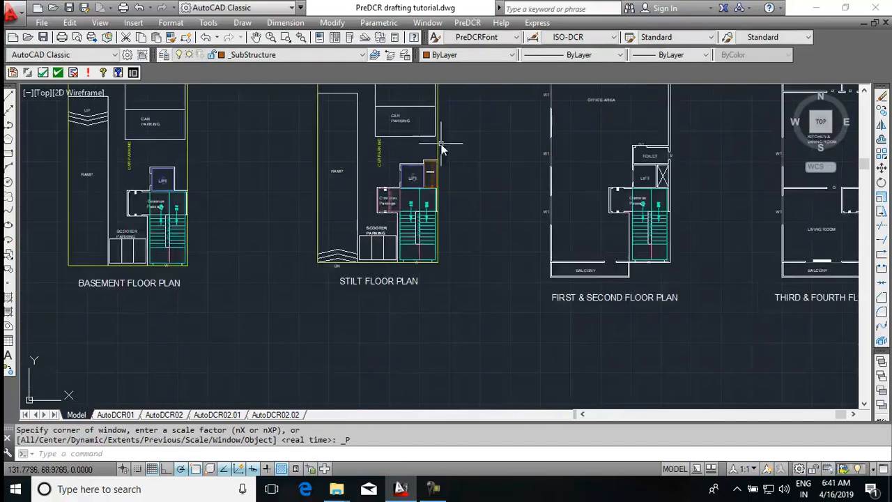
Step: Make _Floor the current layer and draw a rectangle enclosing the whole stilt floor plan with its title
click(325, 55)
scroll(282, 110, up, 1)
scroll(282, 111, up, 10)
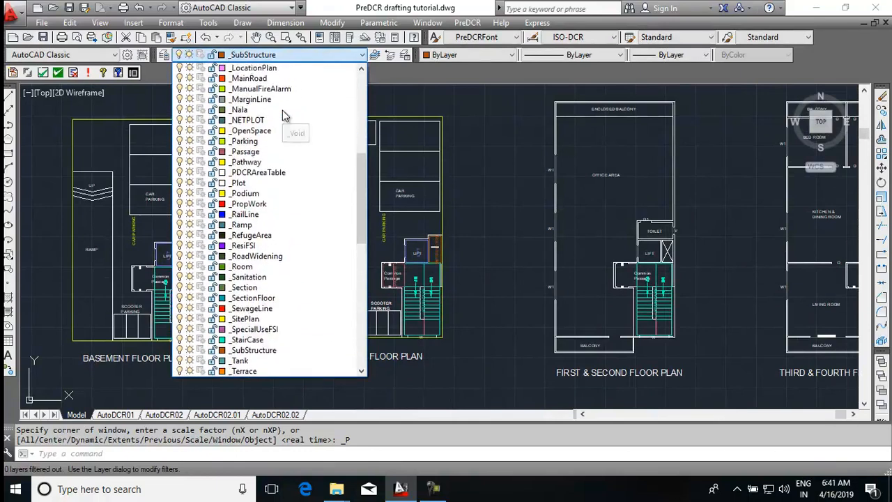
scroll(282, 110, up, 4)
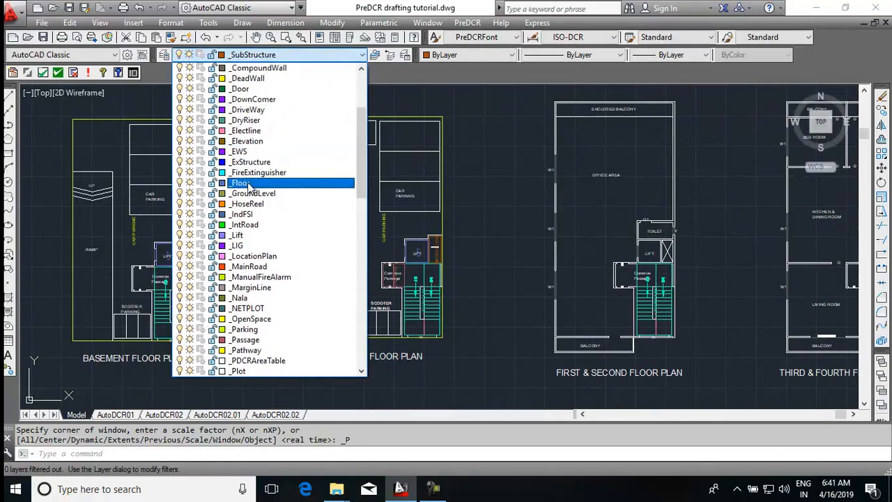
click(247, 182)
text(RE)
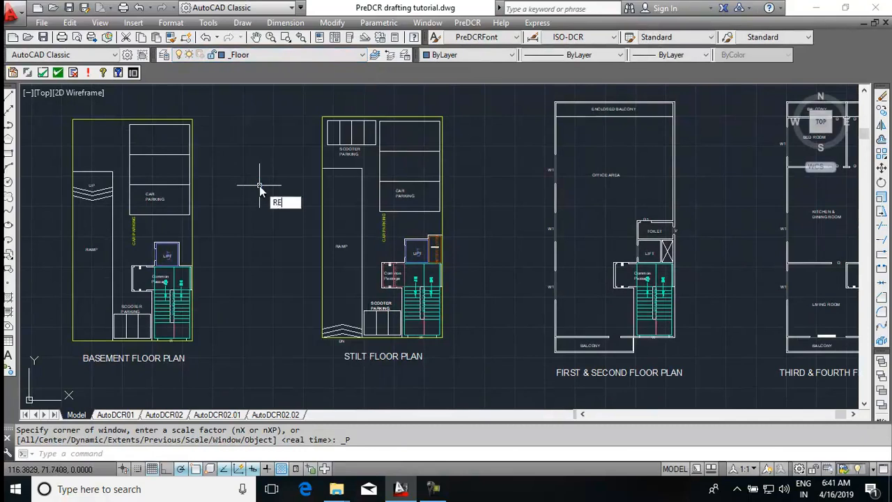
text(C)
key(Return)
click(298, 108)
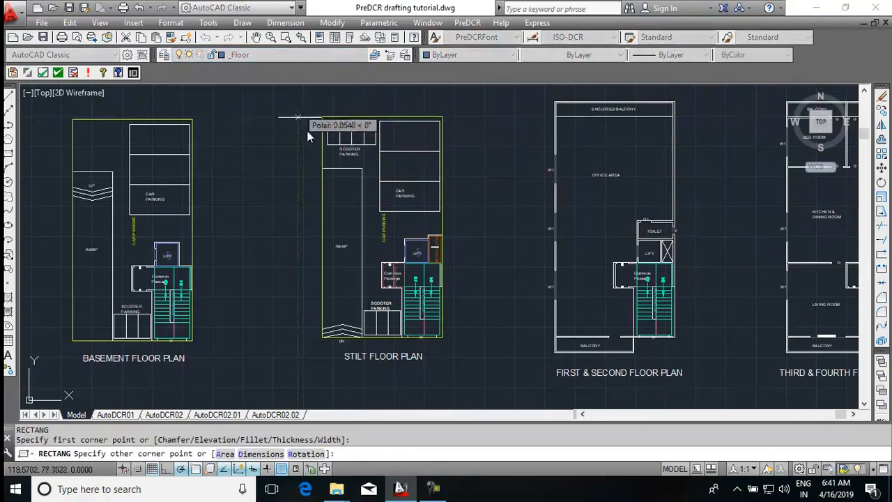
click(468, 371)
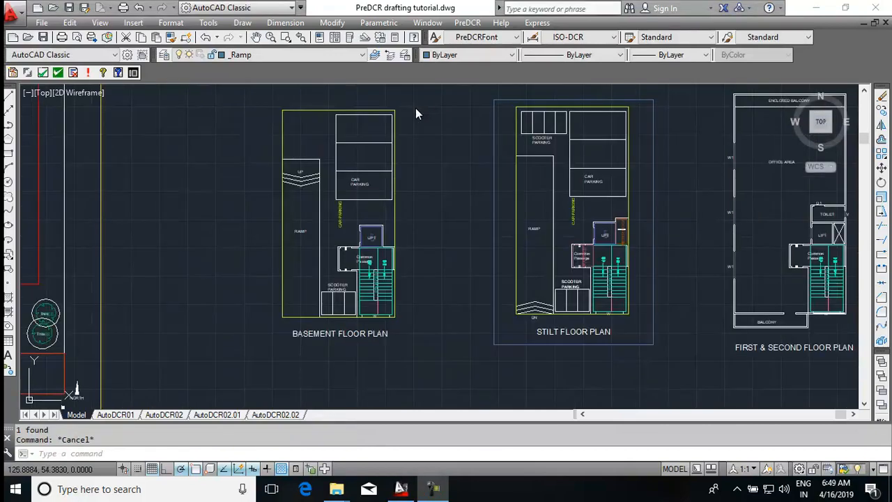
click(420, 160)
click(450, 166)
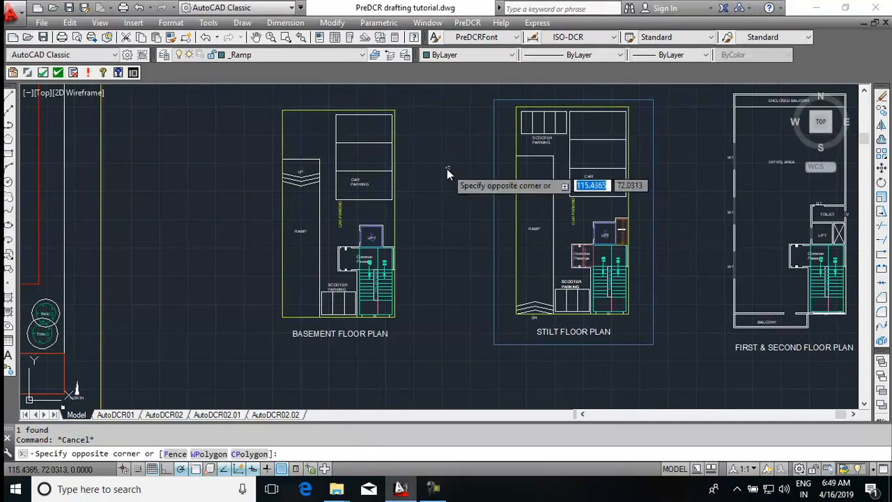
middle_drag(447, 169, 464, 167)
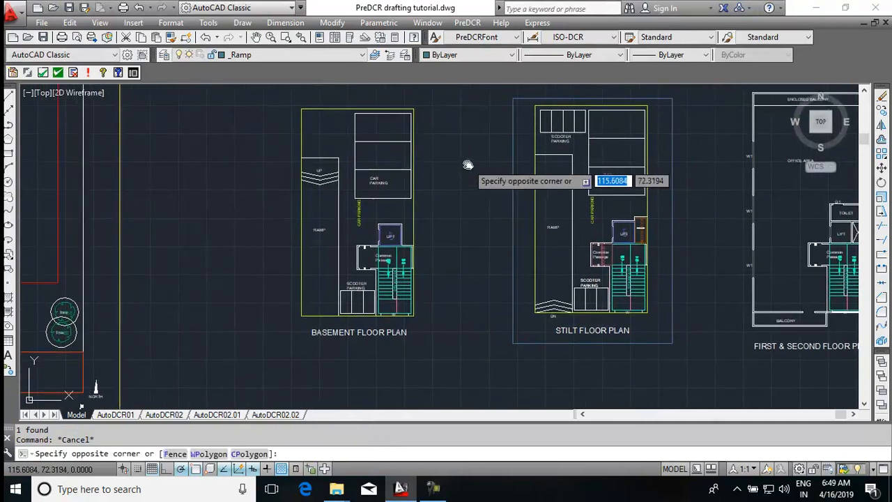
click(469, 160)
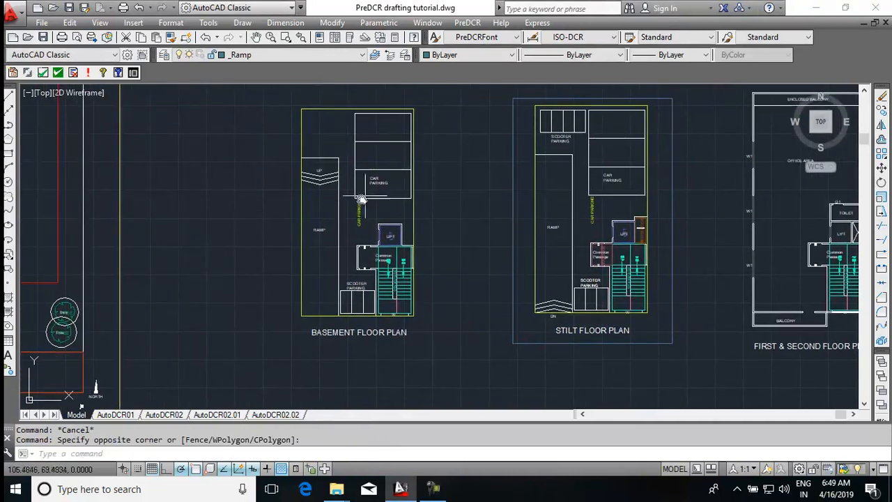
scroll(366, 195, up, 5)
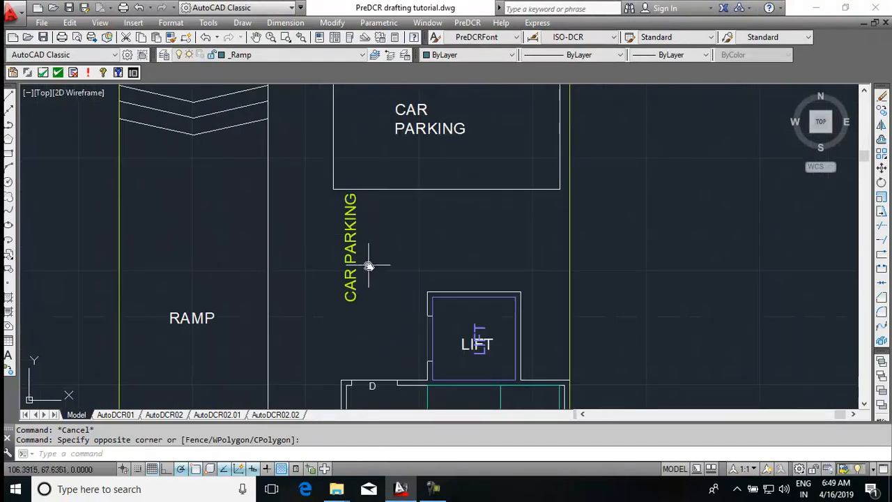
scroll(368, 265, down, 4)
middle_drag(481, 242, 492, 228)
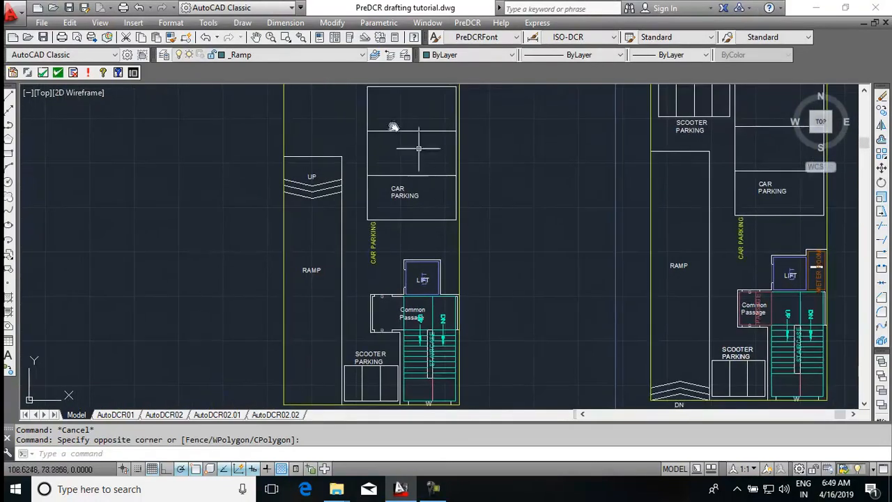
Step: Draw a 3.285 by 14 rectangle on the _Ramp layer over the basement ramp, from its upper-left to its lower-right corner
click(349, 56)
click(320, 70)
text(rec)
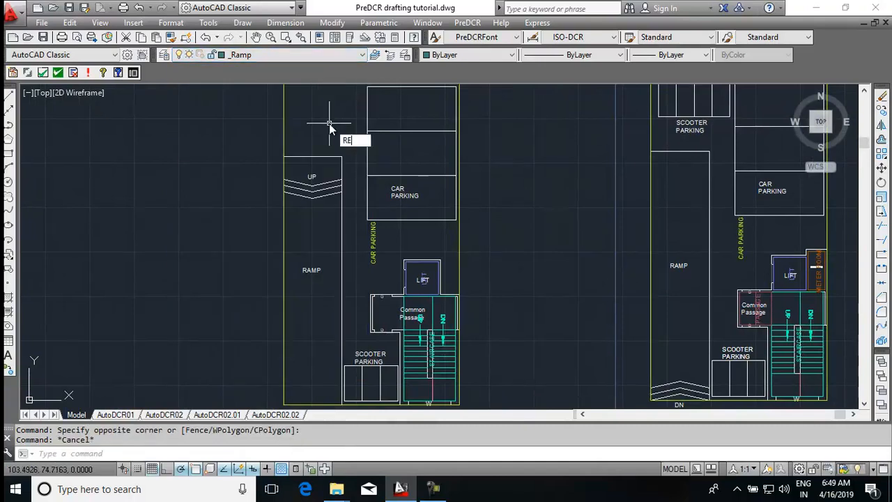
key(Return)
scroll(291, 161, up, 5)
click(284, 156)
scroll(345, 112, down, 5)
scroll(363, 381, up, 5)
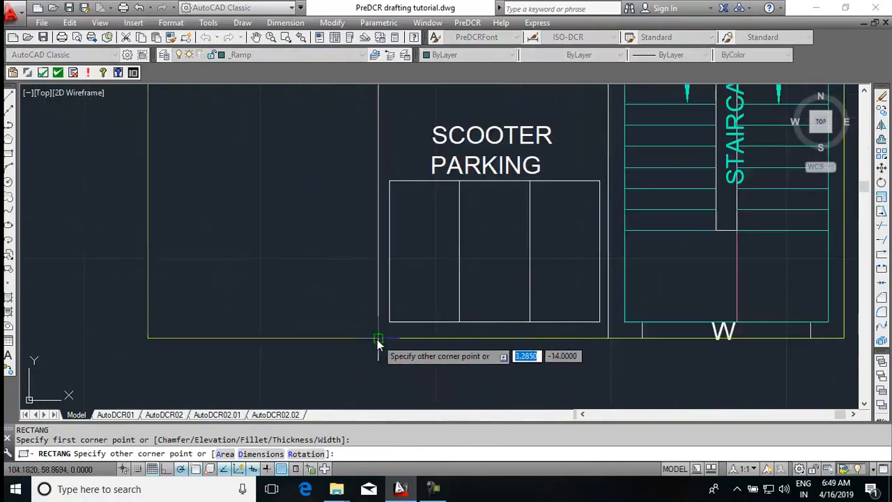
click(375, 363)
scroll(393, 334, down, 5)
middle_drag(408, 234, 411, 270)
key(Escape)
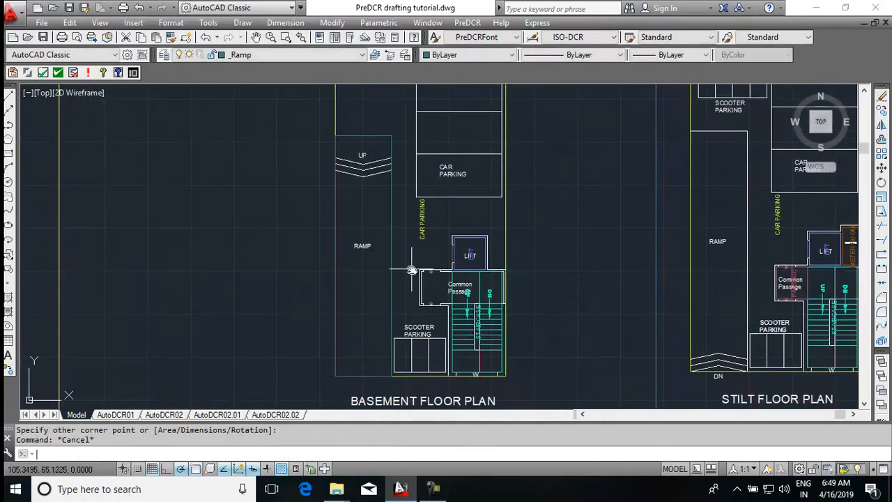
Step: Draw a vertical polyline along the middle of the basement ramp, from the midpoint of its upper edge to its lower edge
text(PL)
key(Return)
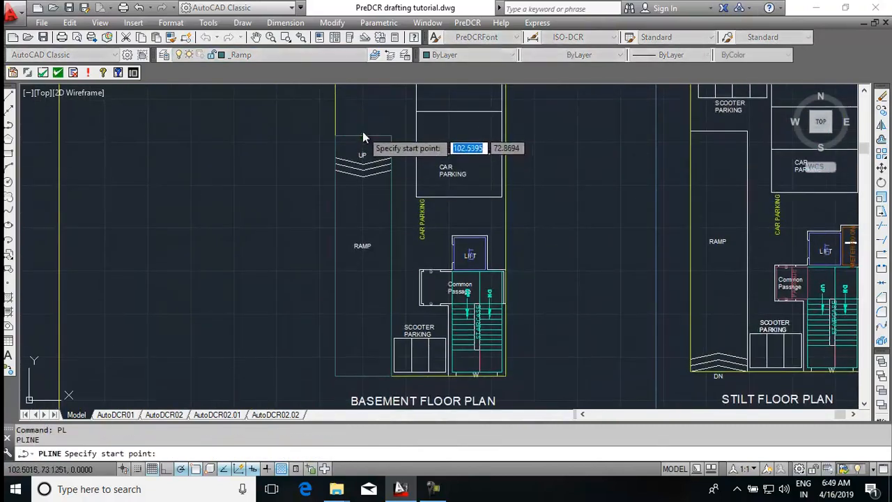
click(362, 135)
click(363, 376)
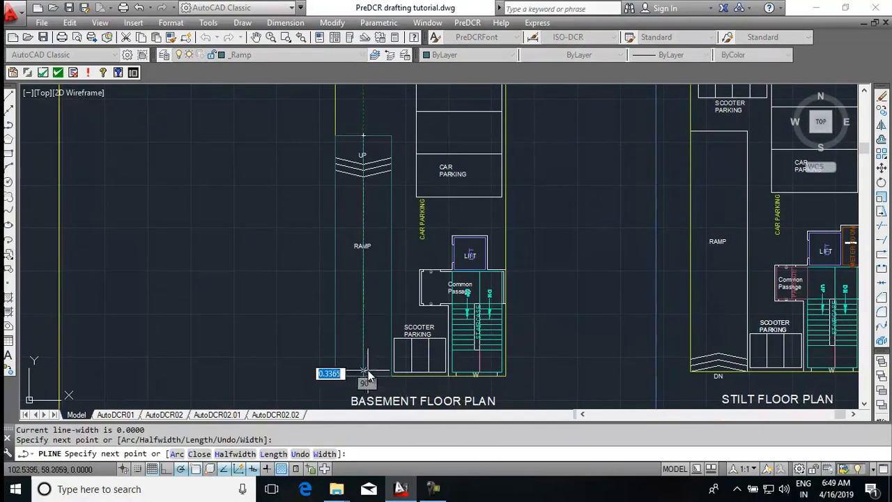
key(Escape)
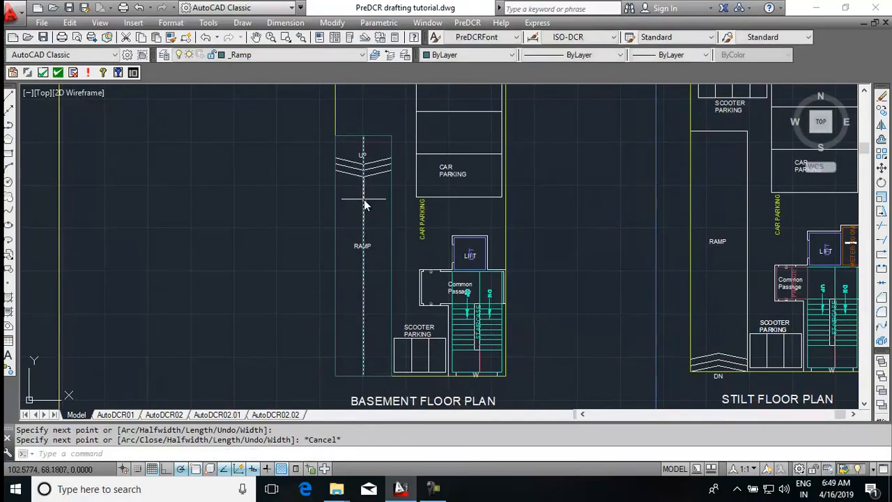
Step: Set the linetype of the basement ramp's vertical middle polyline to CENTER
click(364, 199)
click(570, 55)
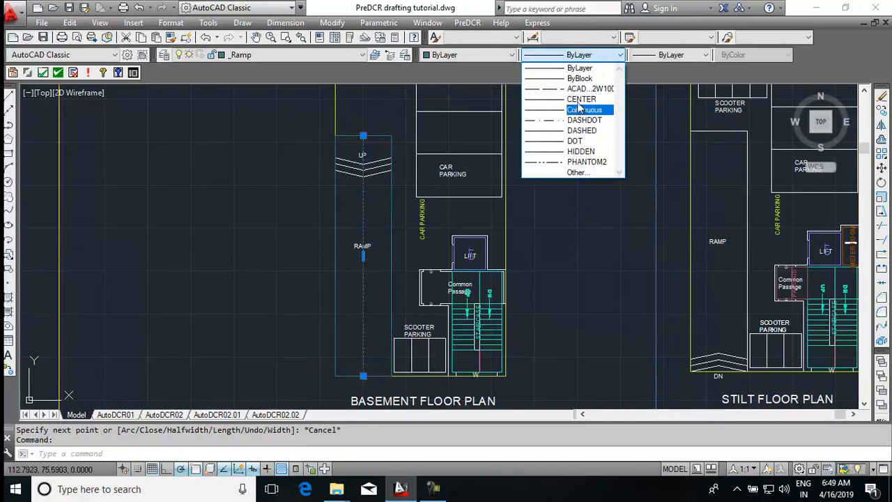
click(579, 100)
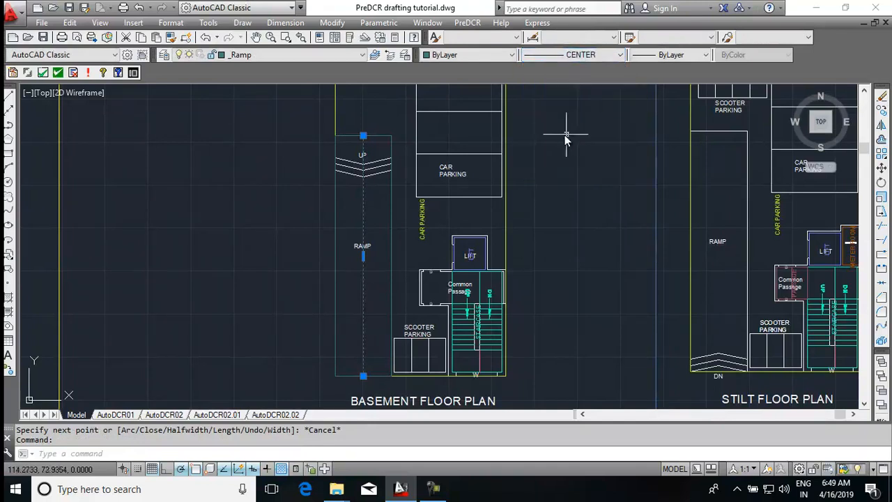
key(Escape)
Step: Mark the basement ramp's outline rectangle as Car Ramp
click(467, 23)
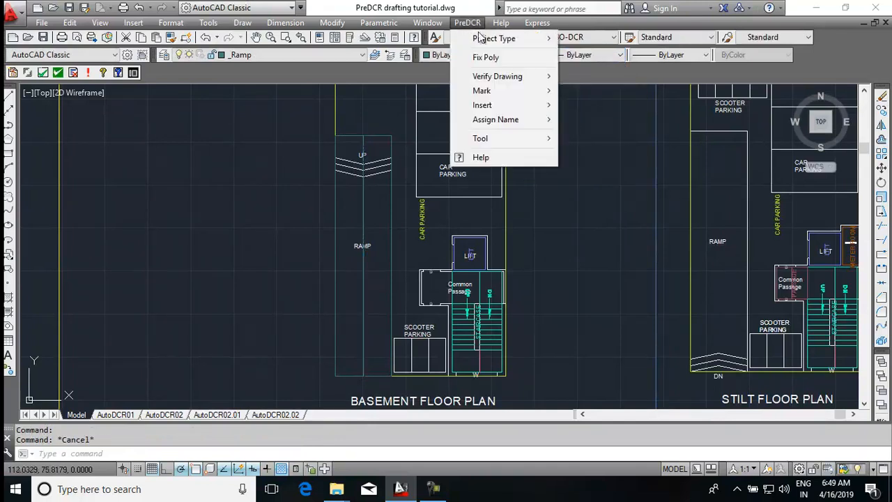
mouse_move(488, 91)
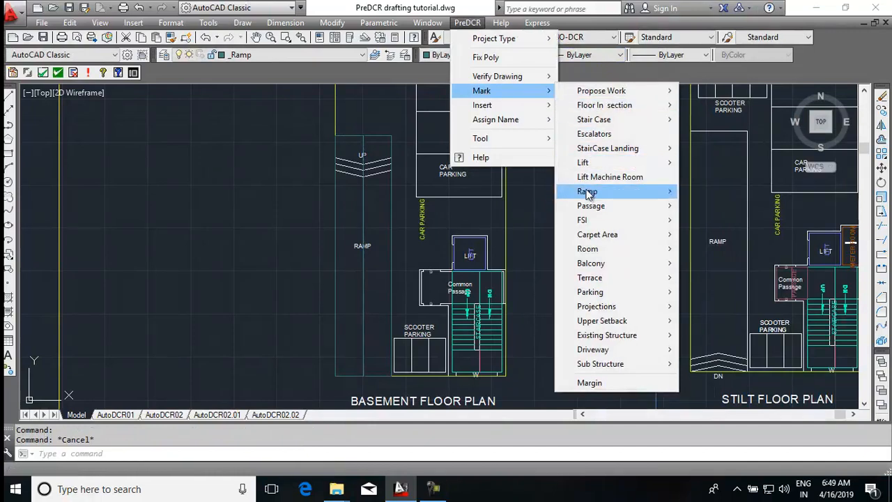
mouse_move(613, 191)
click(706, 191)
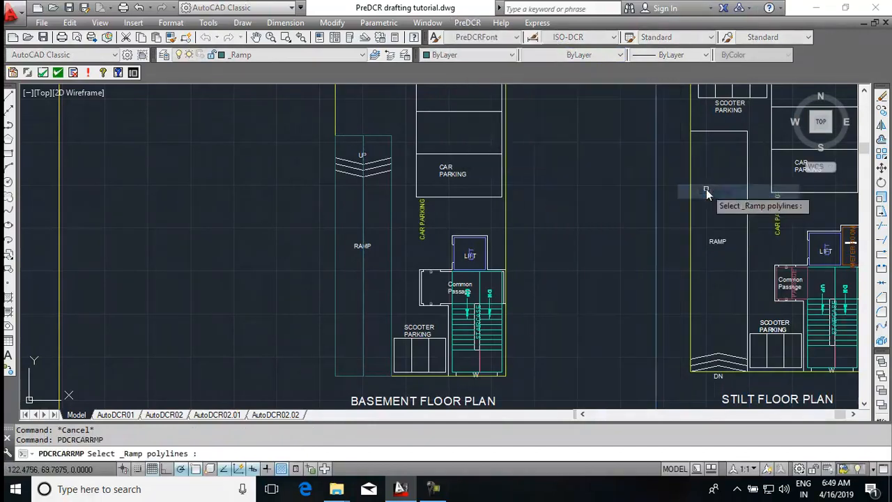
click(373, 136)
key(Return)
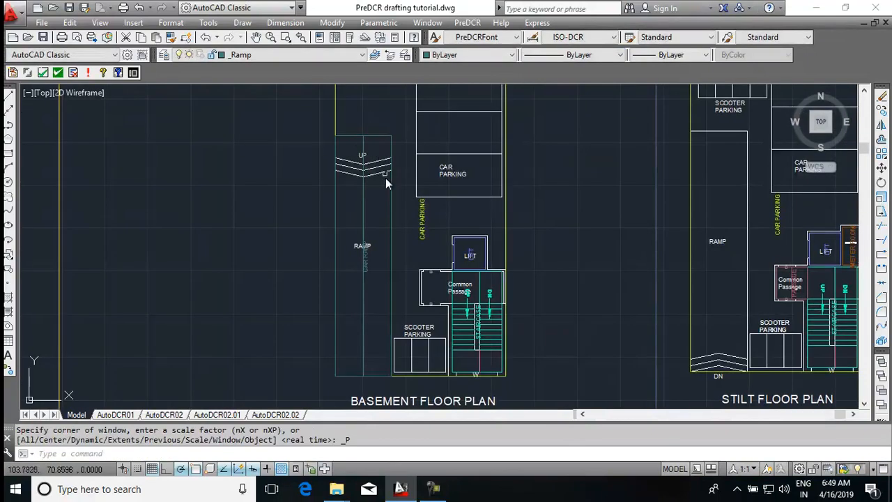
scroll(379, 251, up, 5)
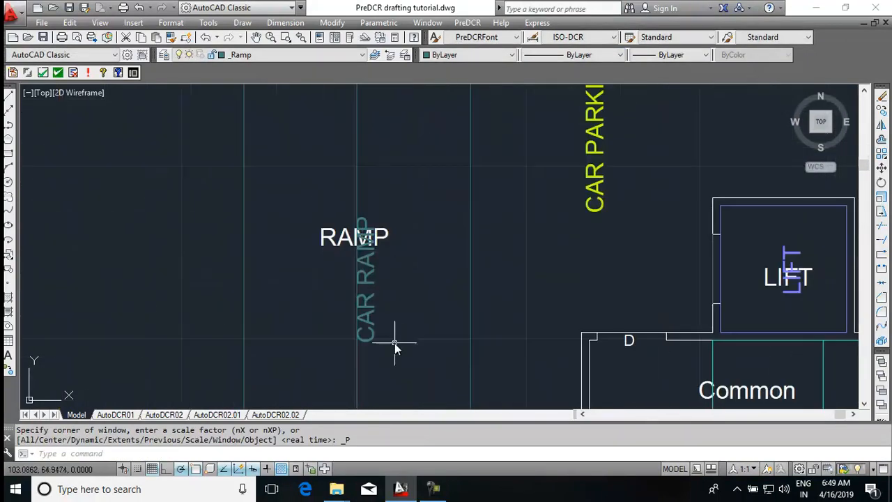
scroll(417, 287, down, 6)
middle_drag(467, 266, 418, 193)
scroll(487, 326, up, 2)
middle_drag(569, 243, 570, 265)
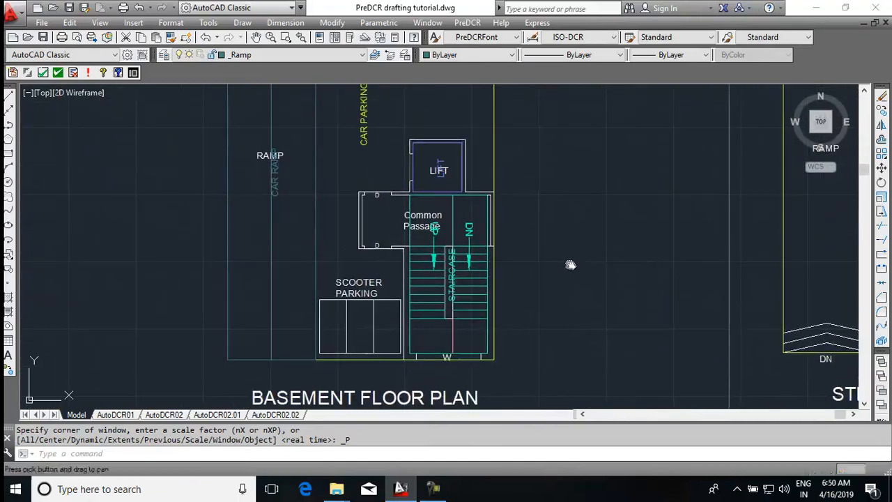
scroll(499, 271, down, 4)
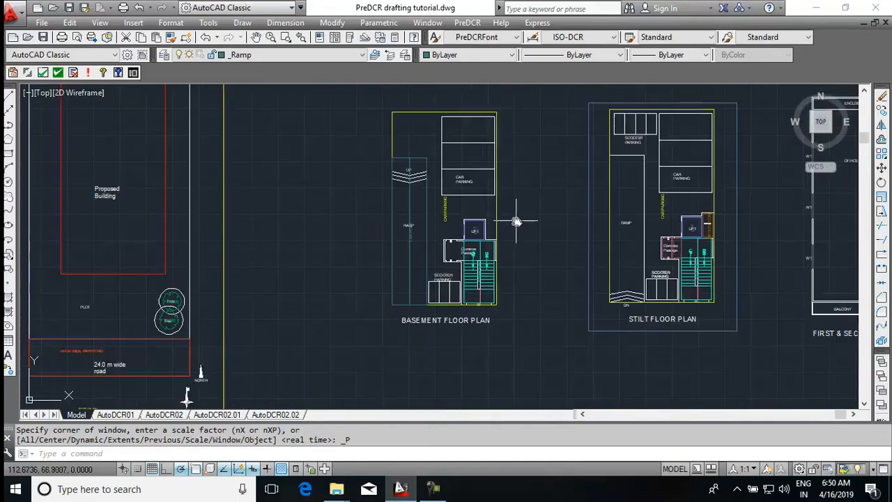
Step: Make _CommFSI the current layer for work on the first and second floor plan
middle_drag(494, 249, 491, 277)
click(430, 493)
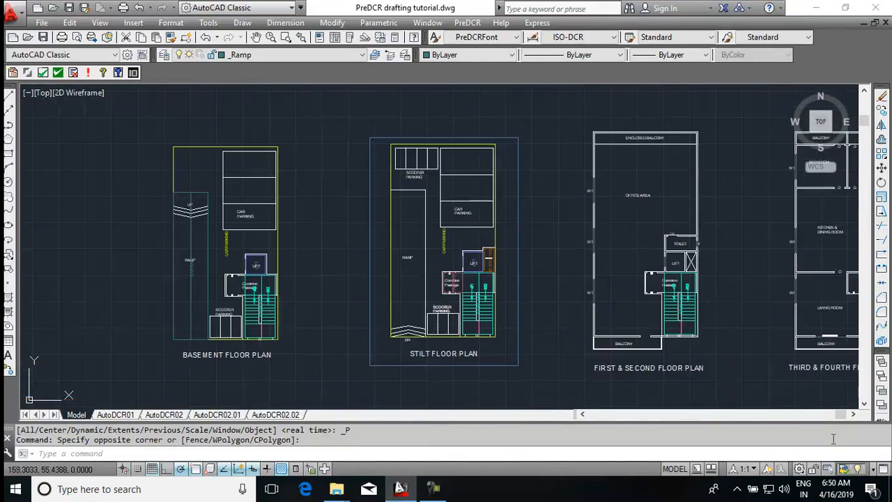
middle_drag(748, 297, 563, 280)
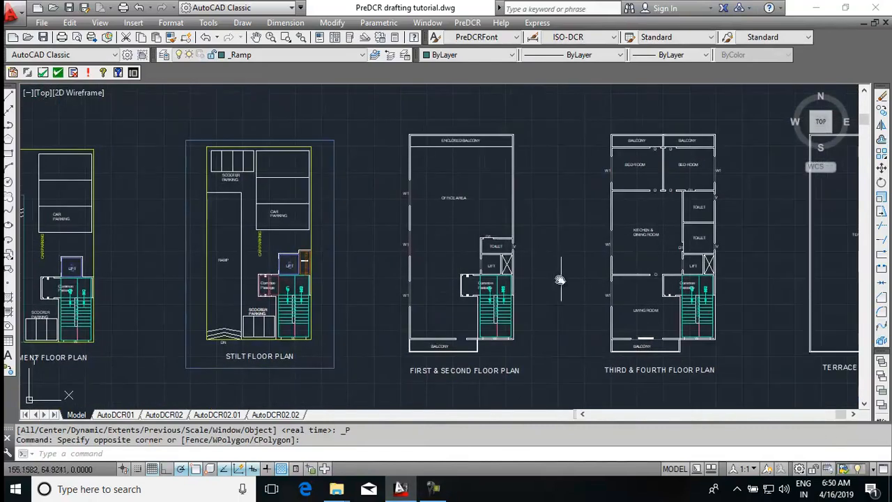
click(290, 57)
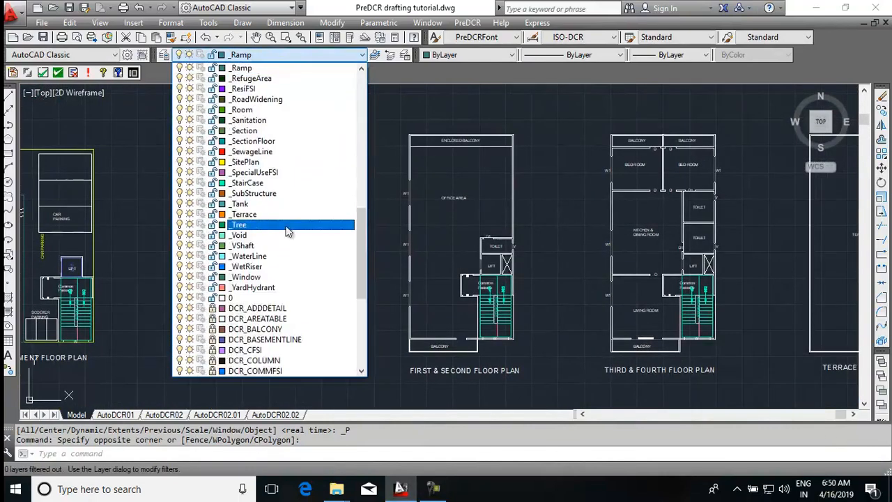
scroll(290, 221, up, 9)
scroll(291, 221, up, 4)
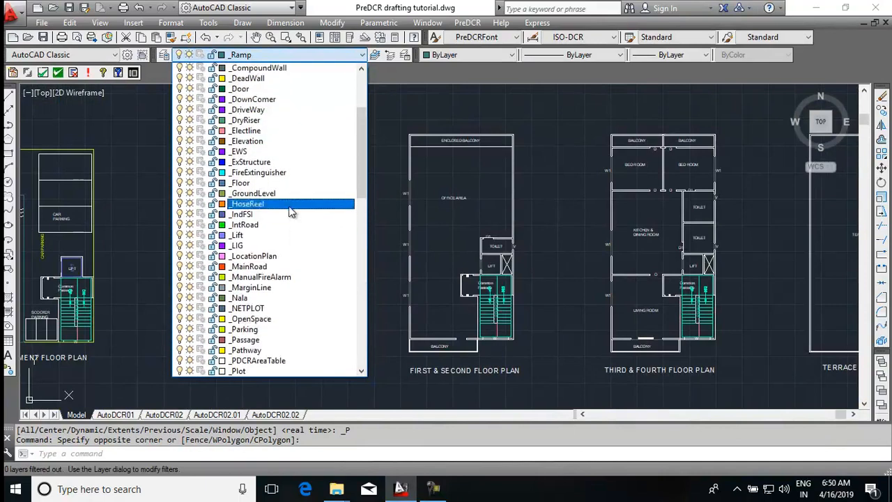
scroll(272, 98, down, 1)
click(257, 79)
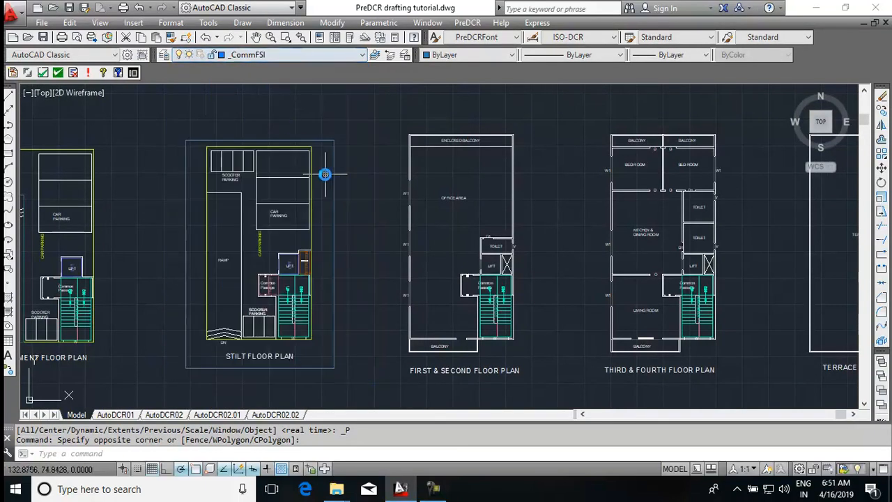
Step: Start a polyline at the first and second floor plan's lower-left outer wall corner and run it up to the enclosed balcony's lower line
key(Return)
scroll(400, 160, up, 6)
scroll(429, 209, down, 4)
middle_drag(426, 347, 427, 195)
scroll(424, 297, up, 6)
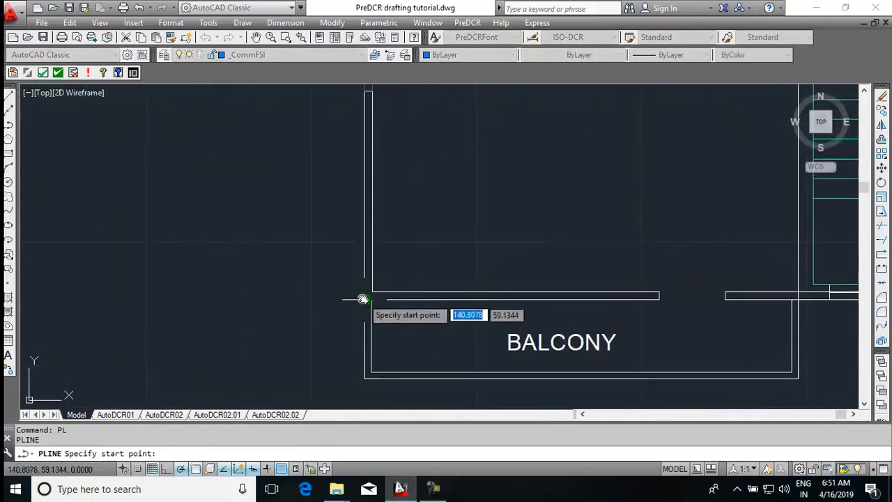
click(362, 300)
scroll(366, 209, down, 5)
scroll(356, 181, up, 5)
scroll(369, 230, up, 8)
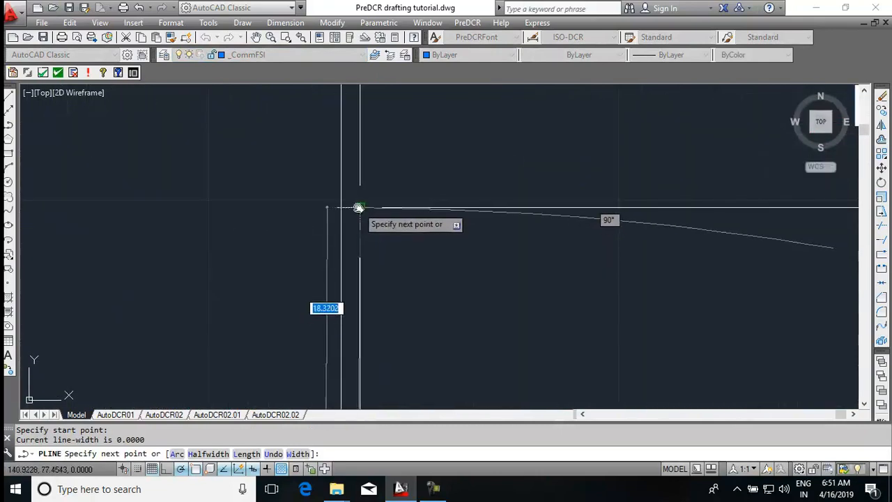
click(341, 209)
Step: Continue the _CommFSI polyline across the underside of the enclosed balcony to the right outer wall face
scroll(341, 212, down, 3)
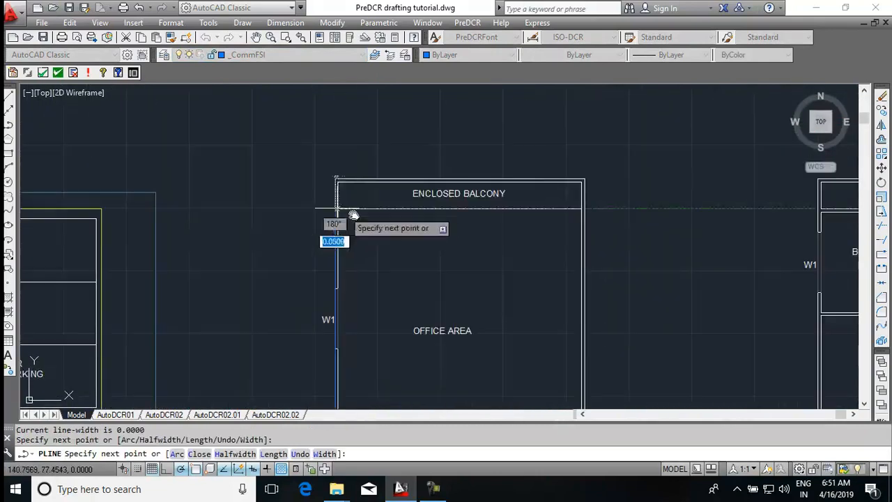
scroll(579, 195, up, 4)
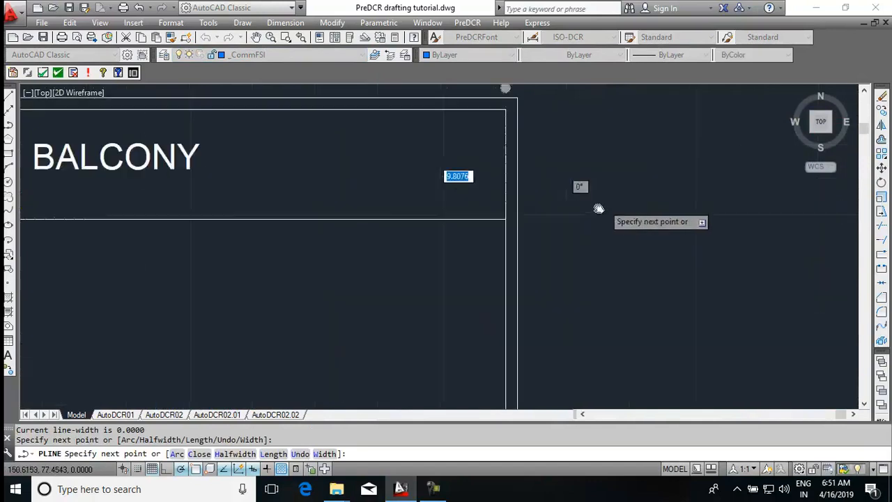
click(515, 223)
Step: Run the _CommFSI polyline down the right outer wall to the exact lower-right wall corner below the staircase
scroll(519, 209, down, 4)
scroll(519, 334, up, 4)
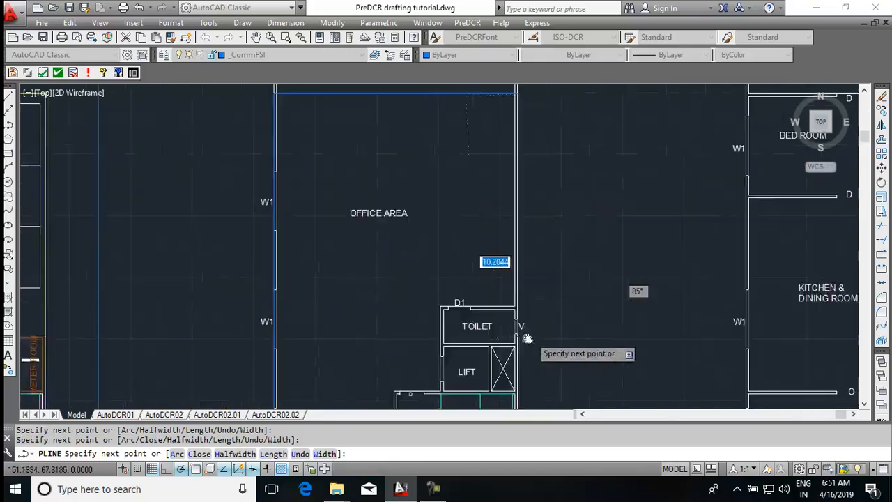
middle_drag(507, 364, 514, 235)
scroll(522, 175, down, 5)
scroll(533, 232, up, 3)
scroll(523, 285, up, 6)
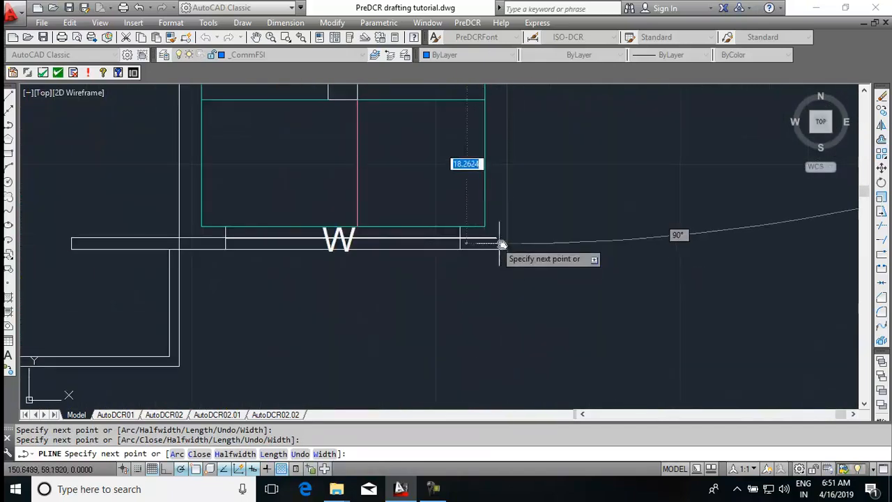
click(506, 249)
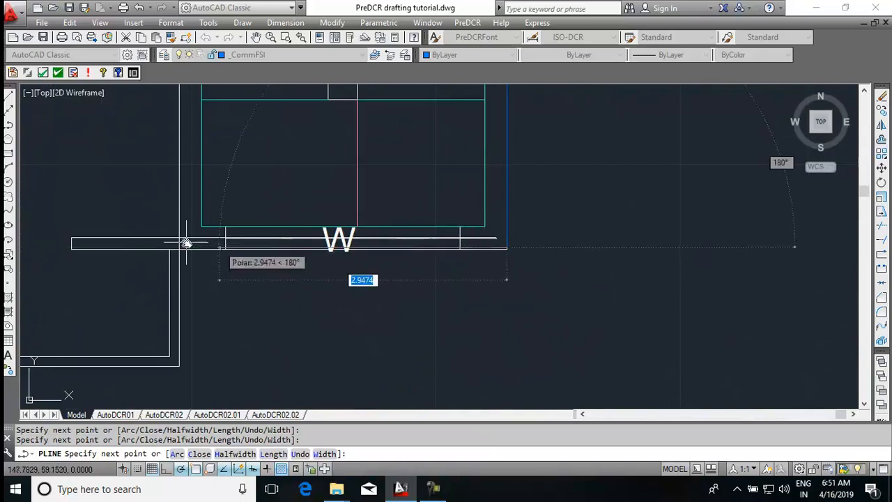
key(ctrl+z)
scroll(503, 242, up, 5)
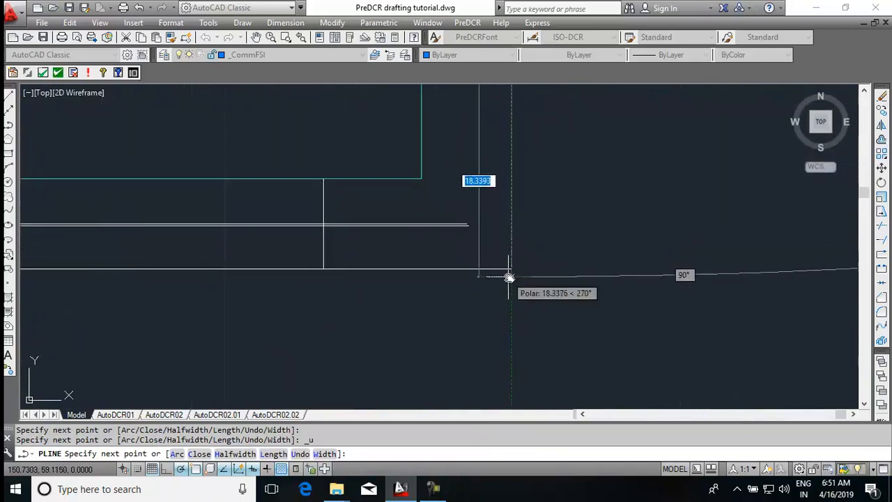
click(512, 269)
scroll(633, 228, down, 3)
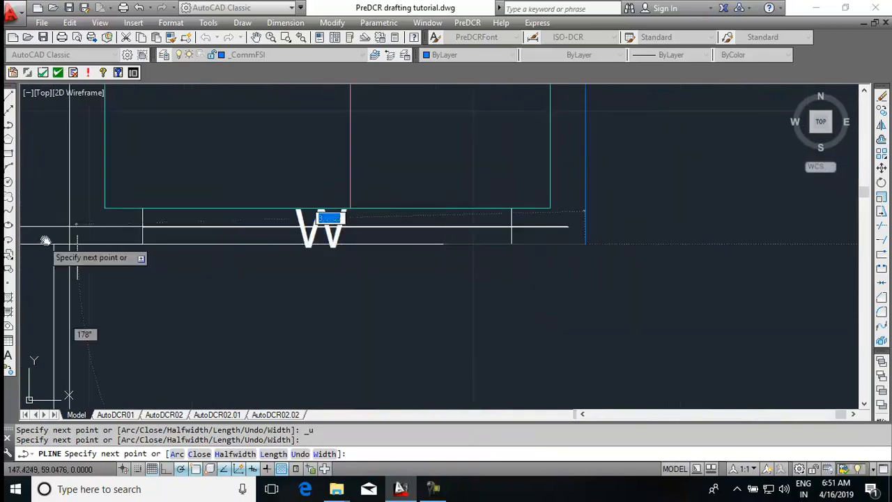
Step: Turn on Ortho and close the _CommFSI polyline along the outer face of the lower wall
middle_drag(72, 246, 237, 228)
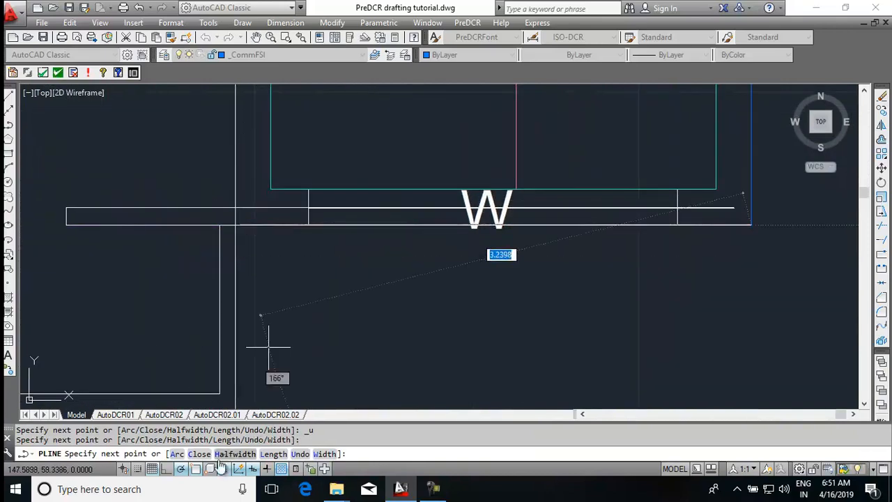
click(168, 469)
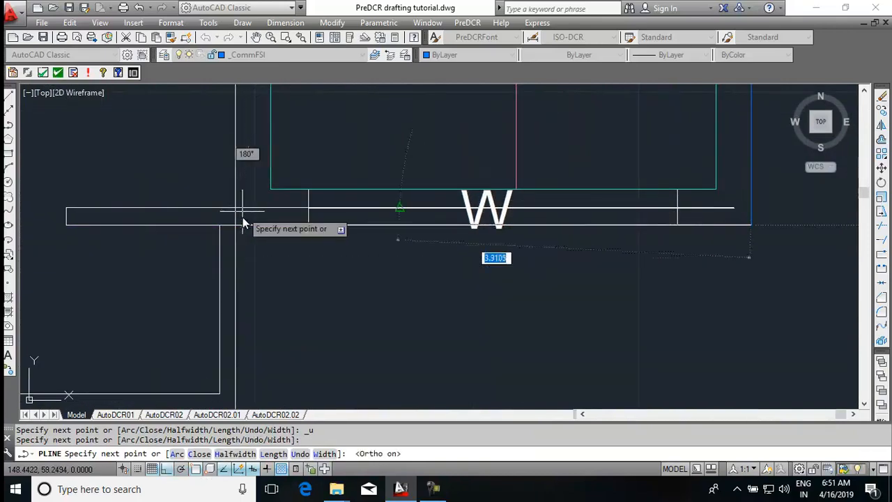
text(C)
key(Return)
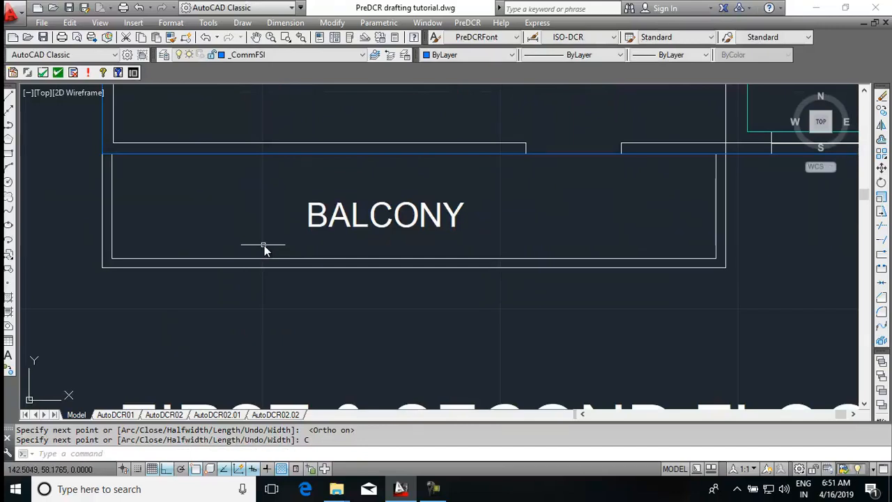
scroll(265, 250, down, 6)
scroll(348, 293, up, 6)
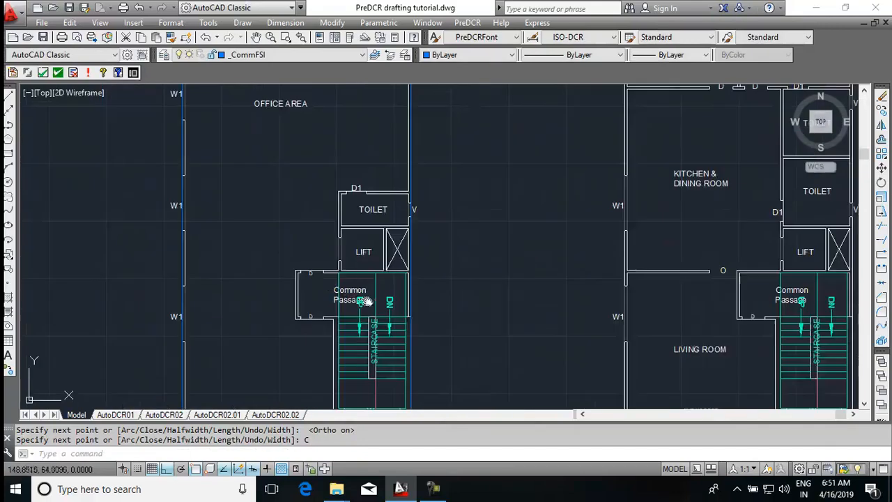
mouse_move(442, 316)
middle_down()
mouse_move(464, 205)
mouse_move(456, 302)
middle_up()
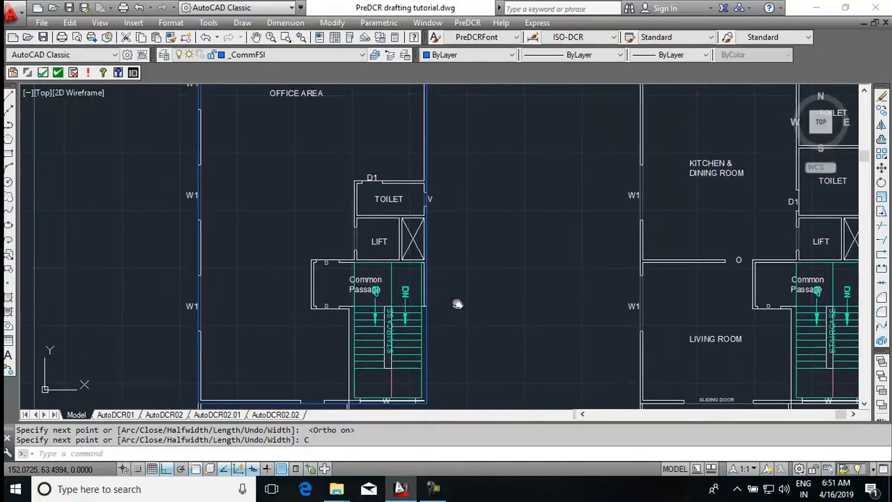
scroll(452, 280, down, 5)
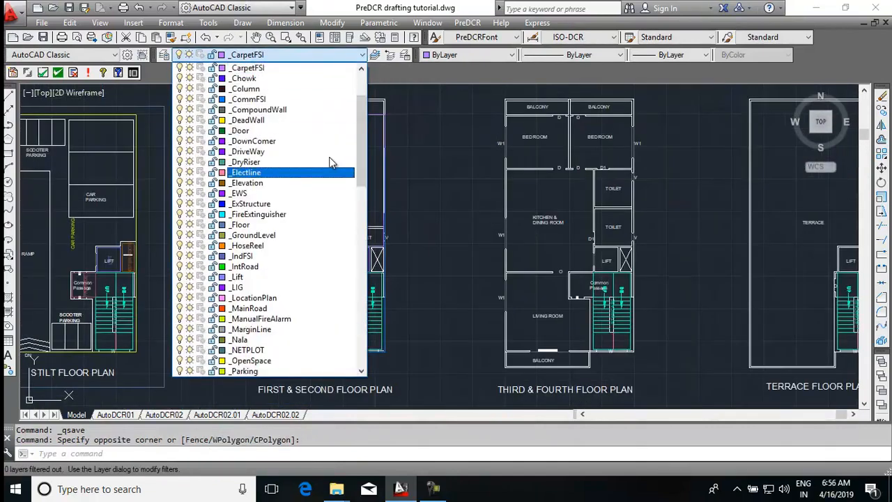
Step: On the _Room layer, start a polyline at the office area's lower-left inner corner and run it up to the enclosed balcony's lower line
scroll(330, 160, down, 1)
scroll(331, 163, down, 8)
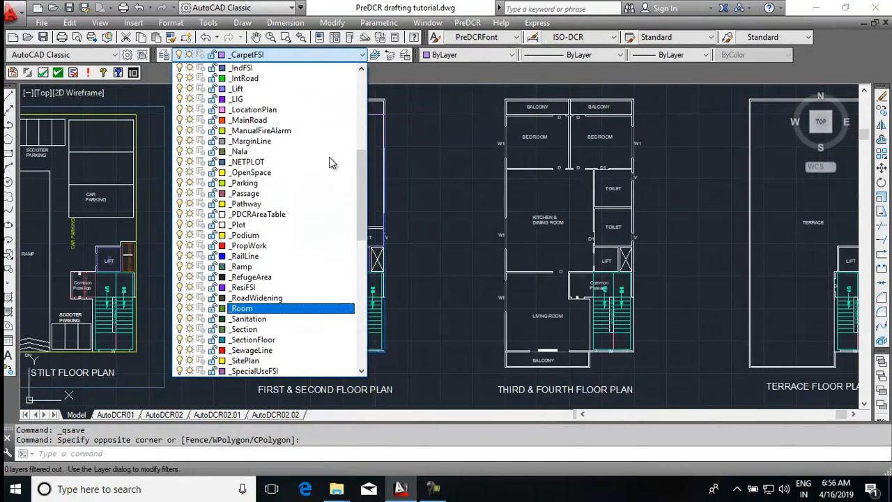
key(Return)
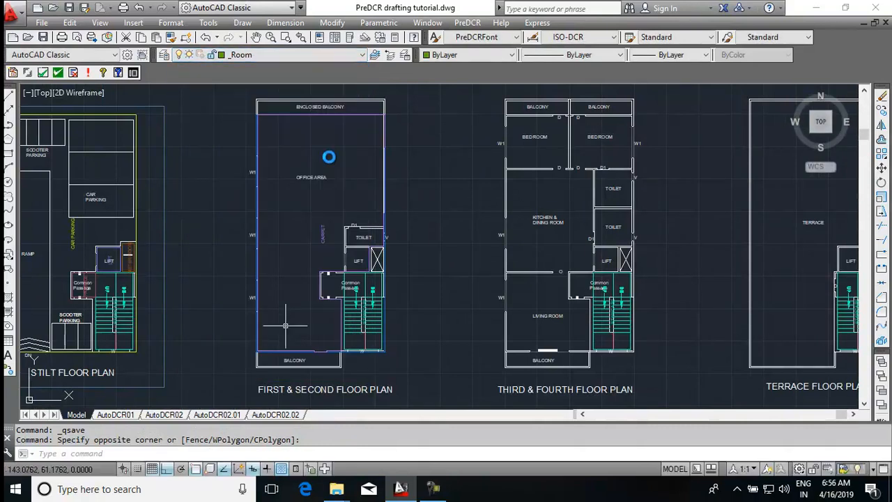
text(PL)
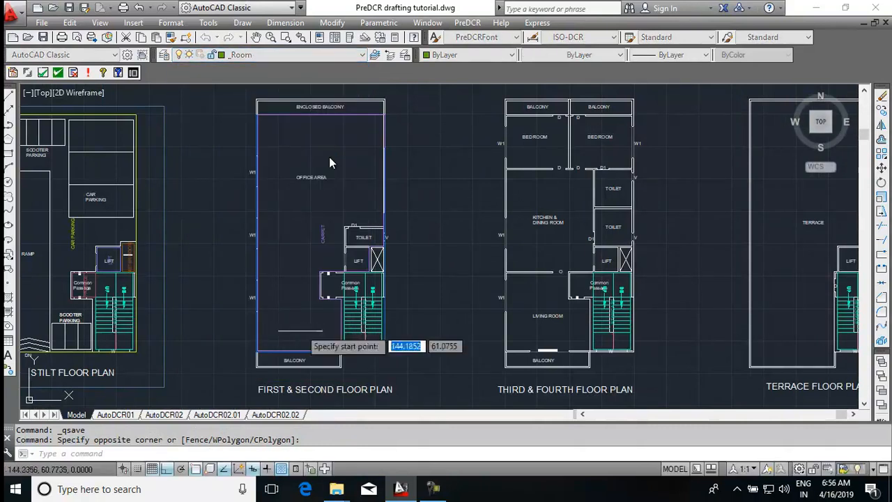
key(Return)
scroll(299, 328, up, 6)
click(310, 336)
scroll(329, 159, down, 5)
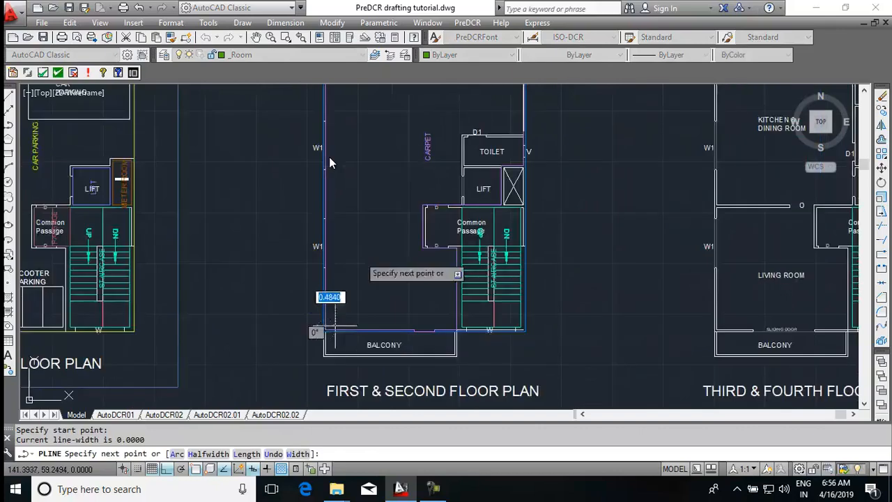
scroll(333, 139, up, 6)
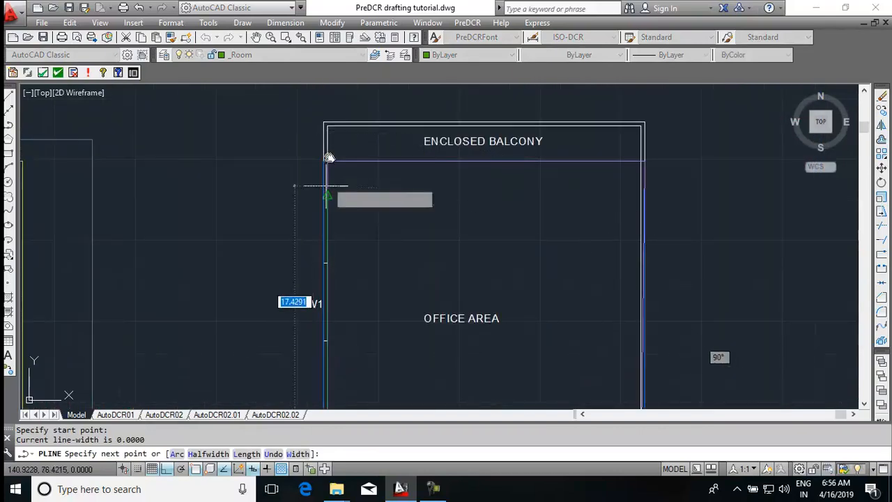
click(326, 130)
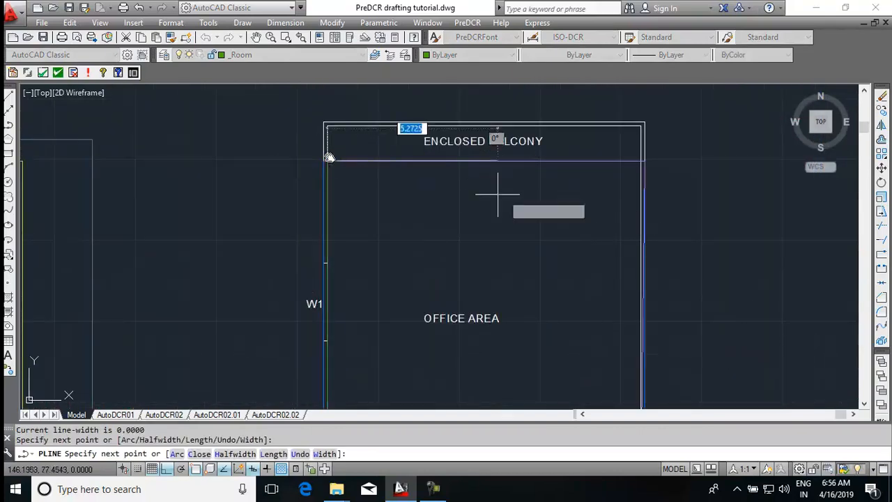
Step: Continue the office area's room outline below the enclosed balcony, around the toilet, lift and common passage, and finish its lower-right corner beside the staircase
click(639, 160)
scroll(641, 209, down, 3)
scroll(422, 254, up, 6)
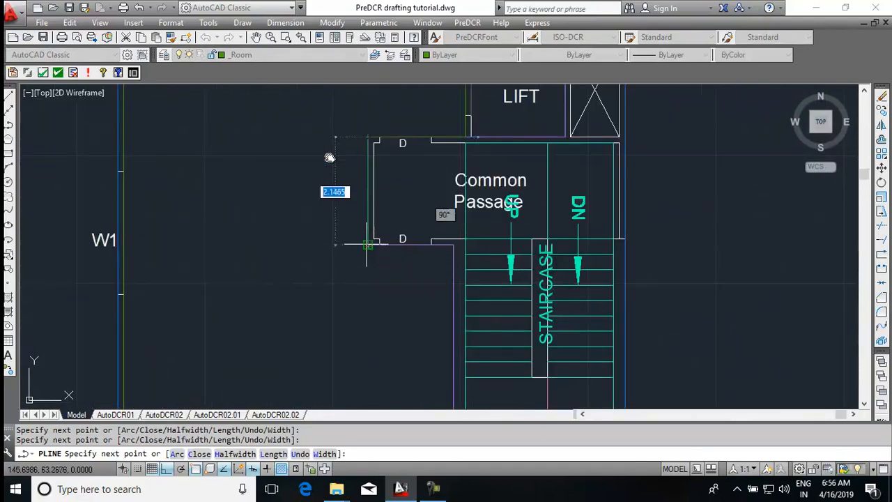
click(453, 244)
middle_drag(475, 351, 486, 148)
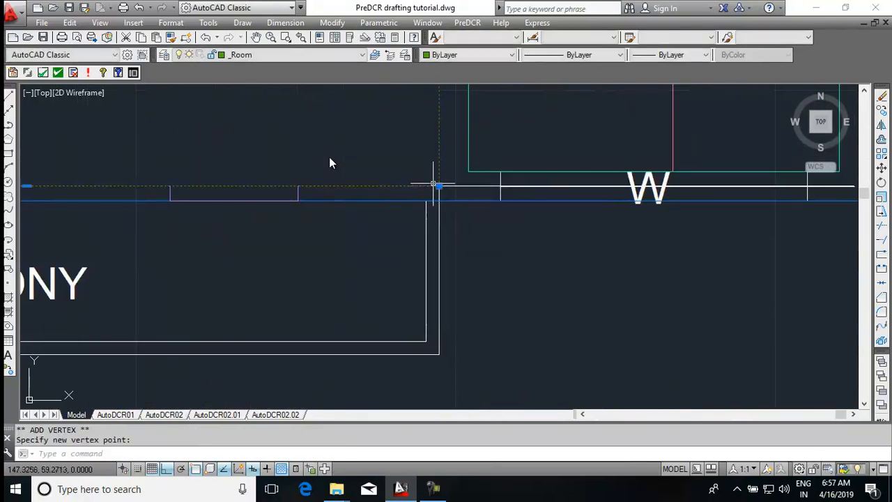
scroll(329, 157, down, 10)
key(Escape)
Step: Draw a rectangle on the _Room layer along the toilet's inner walls, from its lower-left to its upper-right corner
scroll(398, 201, up, 6)
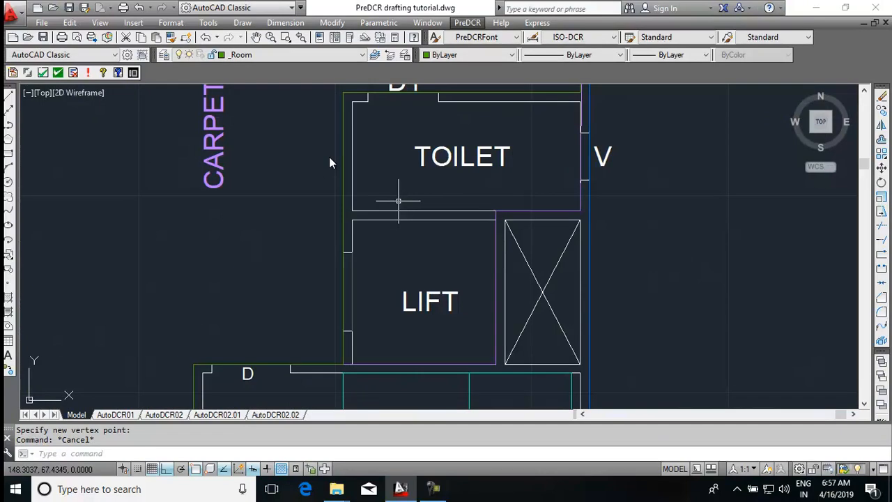
click(399, 247)
key(Escape)
text(REC)
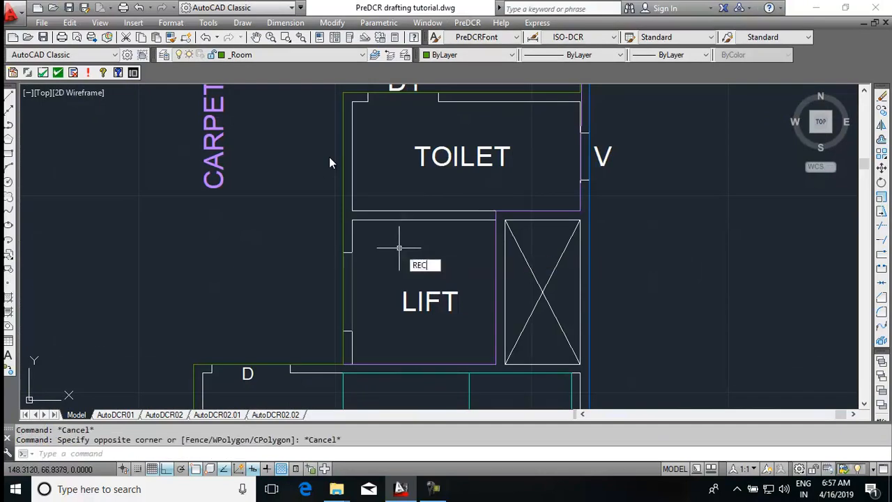
key(Return)
click(353, 210)
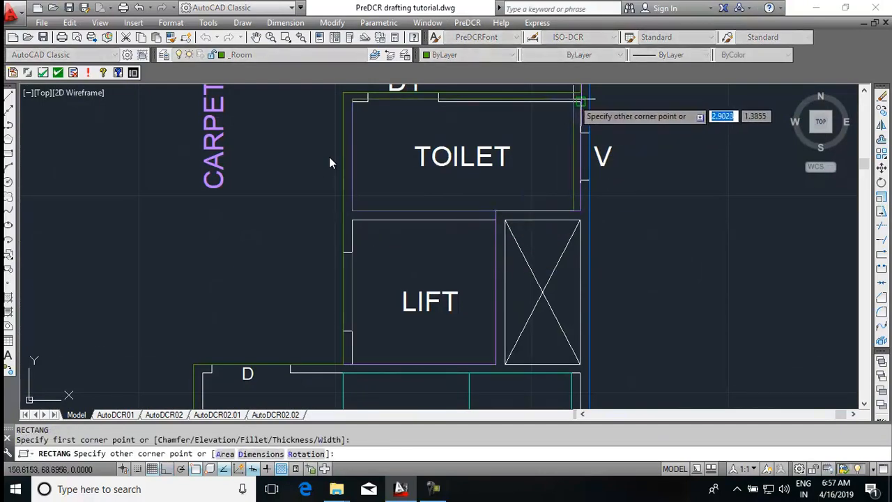
scroll(575, 99, up, 7)
click(588, 121)
scroll(552, 226, down, 9)
key(Escape)
Step: Assign the commercial room name Office to the _Room outline of the office area
scroll(481, 241, down, 4)
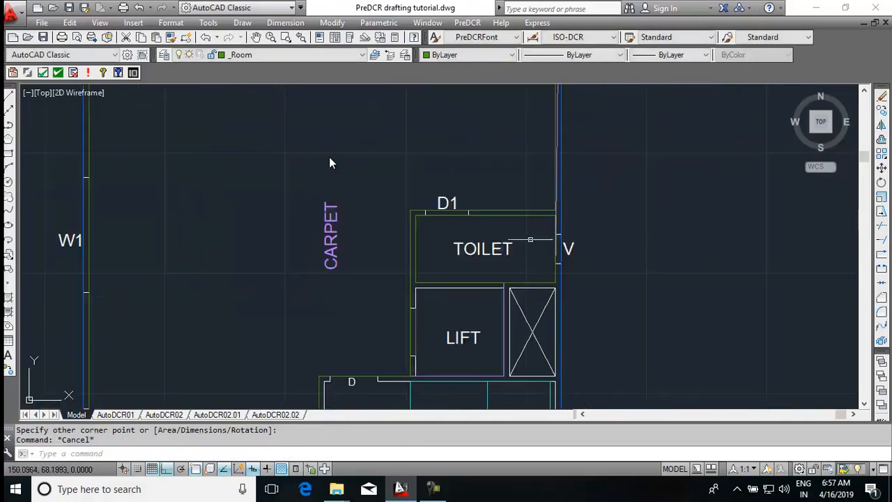
middle_drag(487, 169, 466, 247)
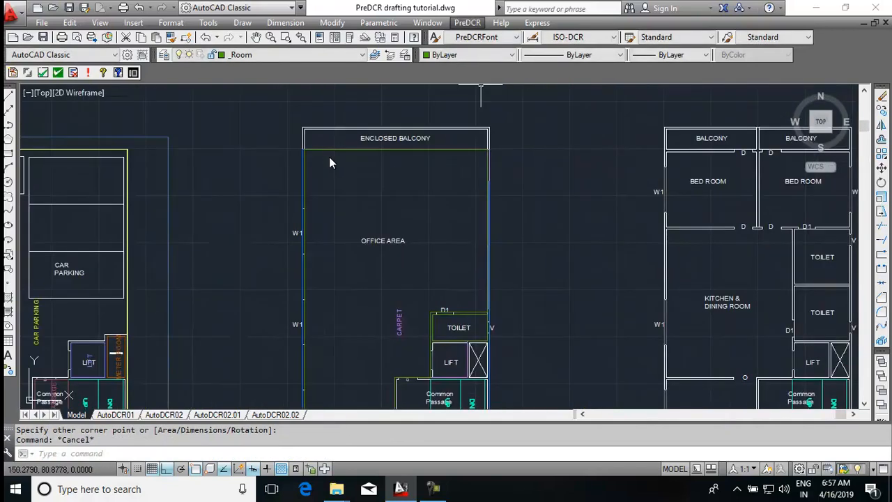
click(466, 23)
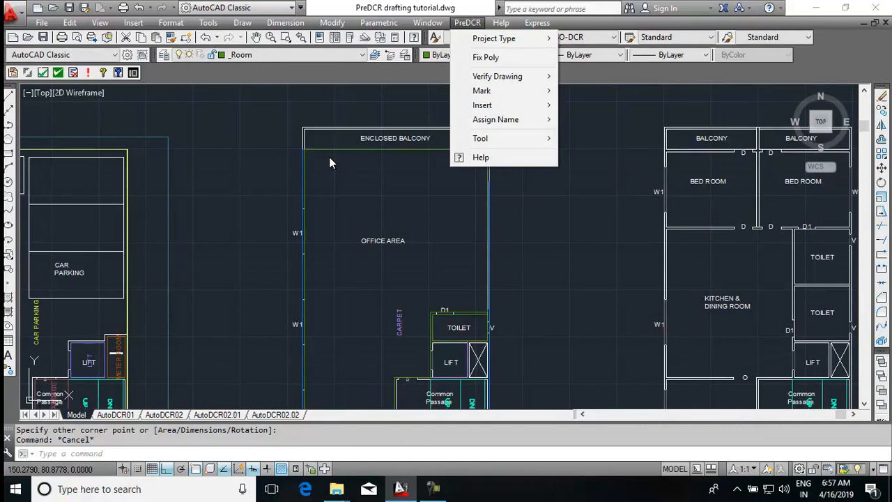
mouse_move(495, 119)
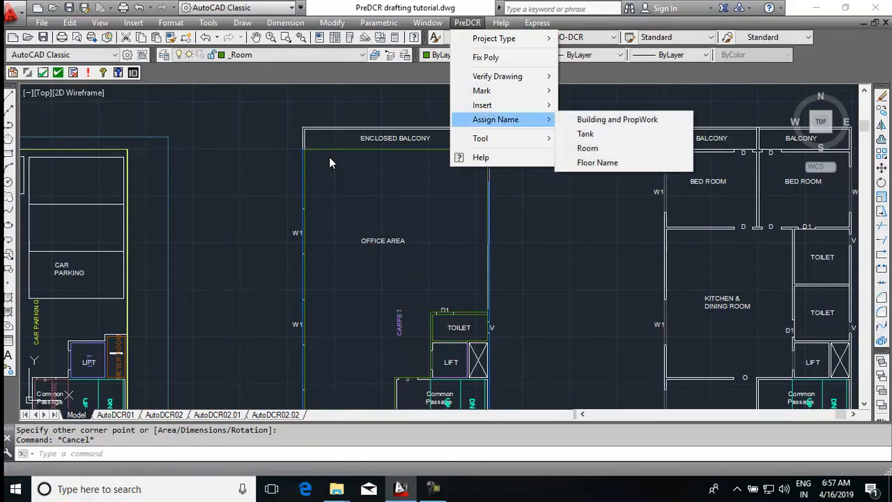
click(587, 148)
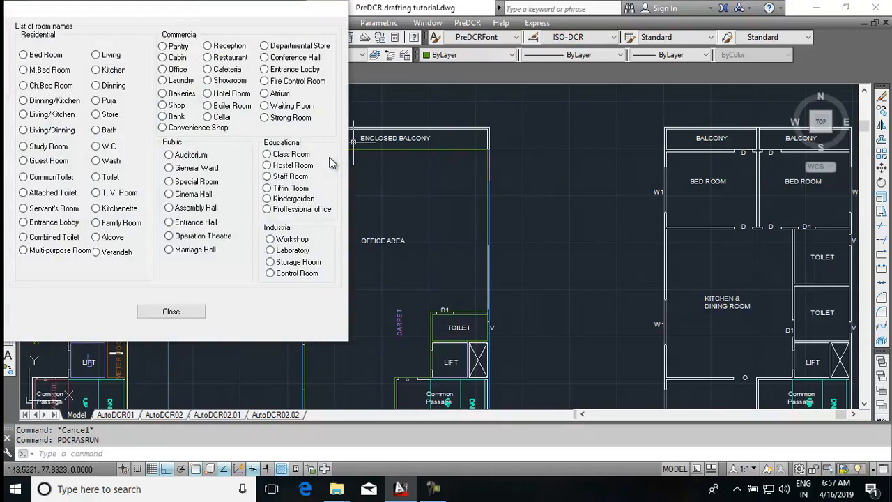
click(330, 162)
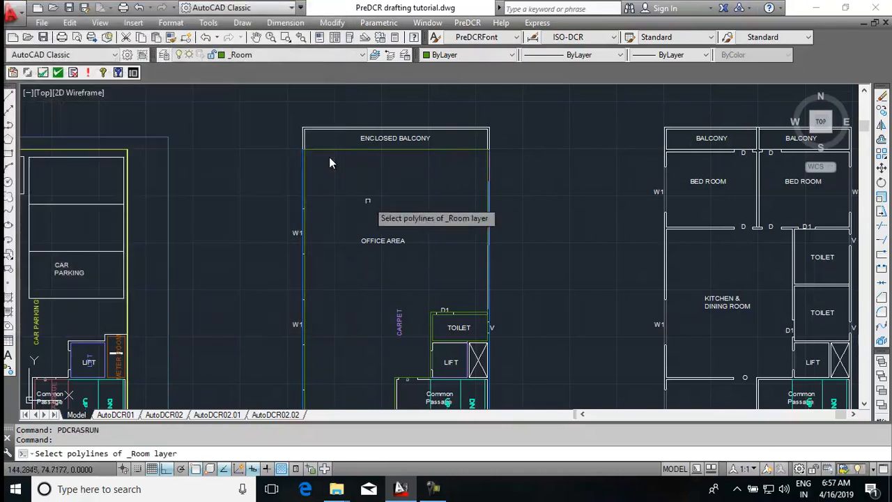
scroll(330, 162, up, 4)
click(331, 163)
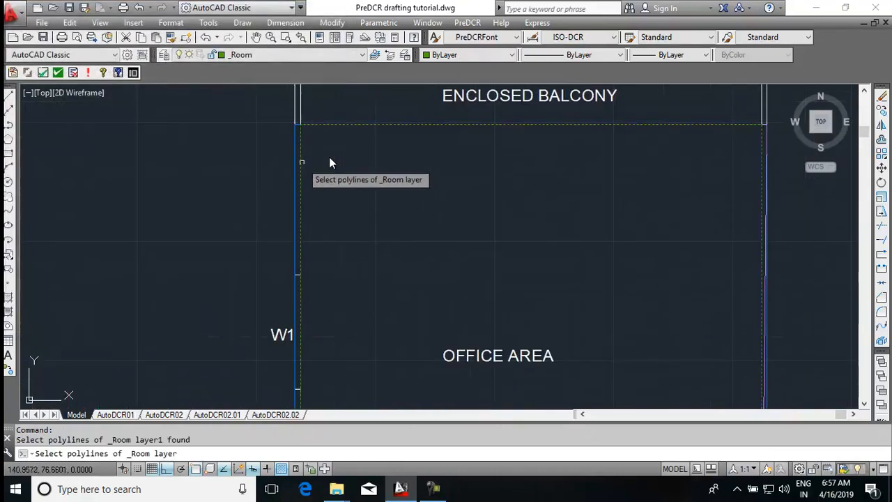
key(Return)
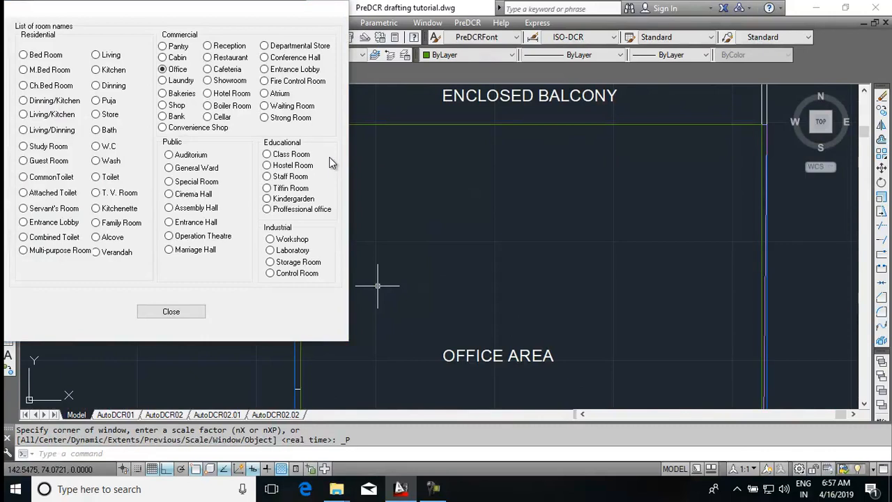
Step: Assign the residential room name Toilet to the toilet's _Room outline and finish naming rooms
click(112, 177)
scroll(496, 184, down, 2)
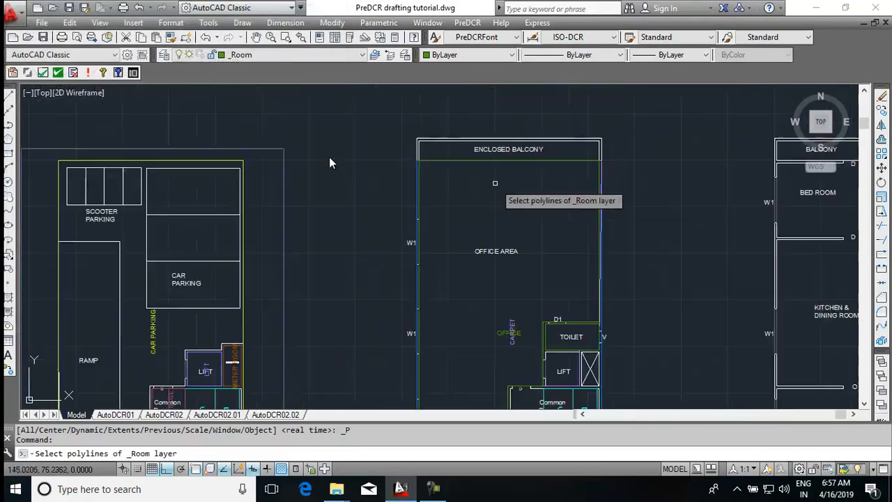
scroll(597, 370, up, 3)
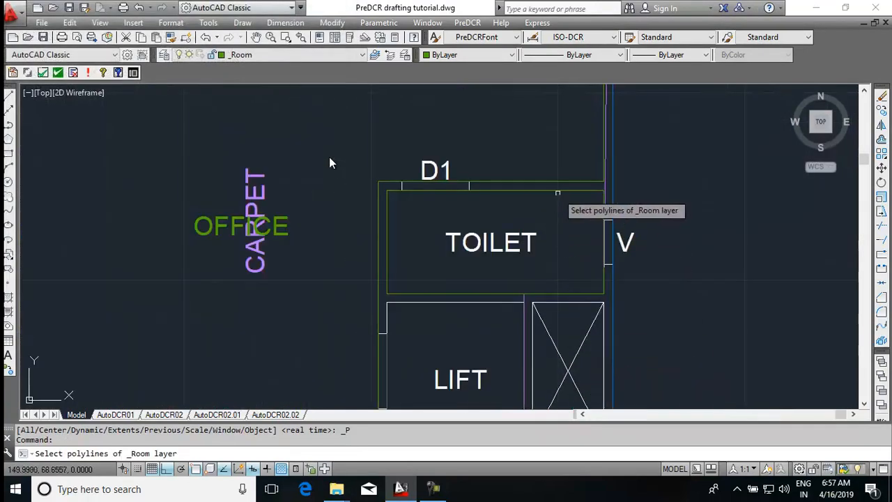
click(560, 192)
key(Return)
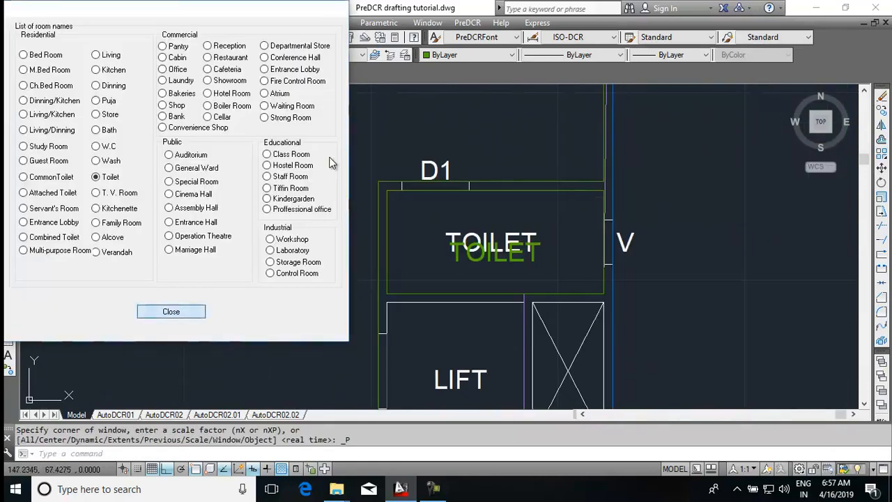
click(185, 309)
Step: Make _Balcony the current layer and draw a rectangle along the outer edges of the first and second floor plan's enclosed balcony
scroll(484, 168, down, 6)
middle_drag(450, 177, 419, 248)
click(307, 55)
scroll(331, 163, up, 12)
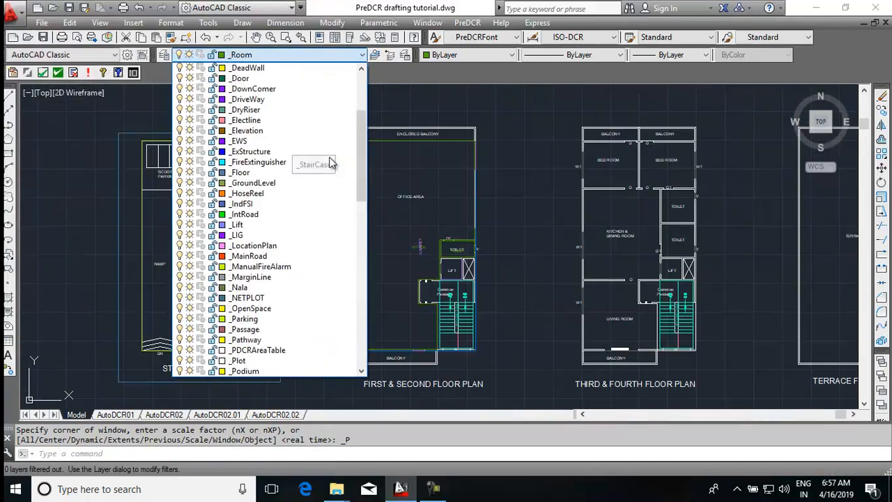
scroll(331, 163, up, 4)
click(273, 120)
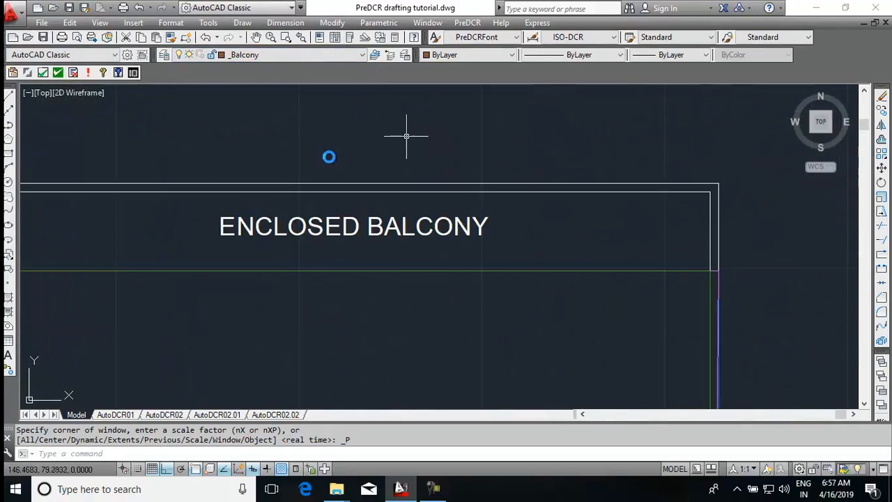
text(REC)
key(Return)
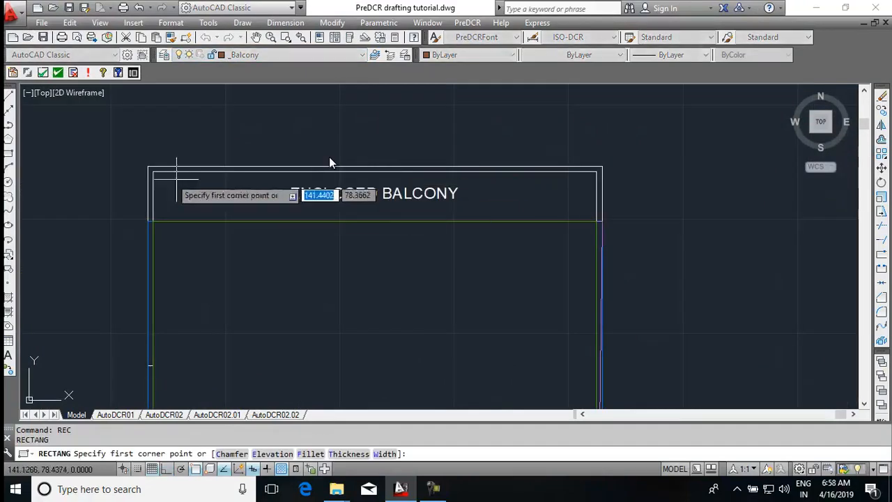
click(149, 166)
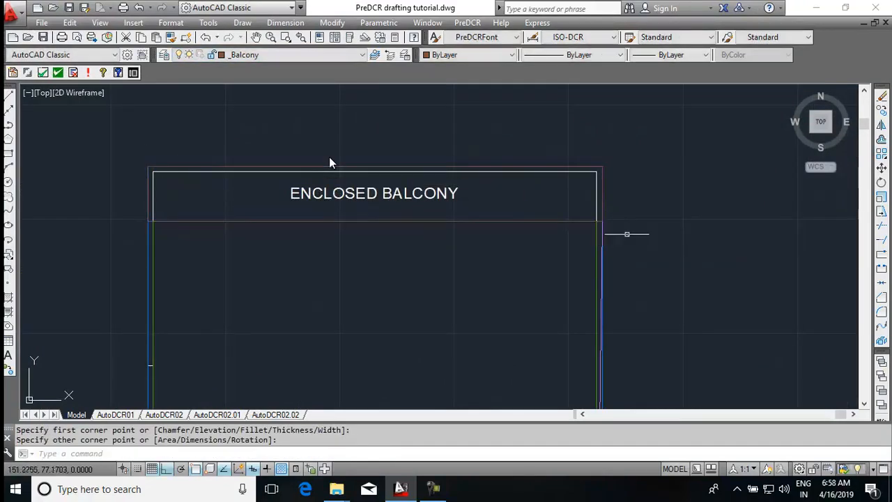
Step: Draw a second _Balcony rectangle around the lower balcony, from its lower-left outer corner to the junction with the building's lower wall
scroll(553, 136, down, 8)
scroll(533, 274, up, 8)
key(Return)
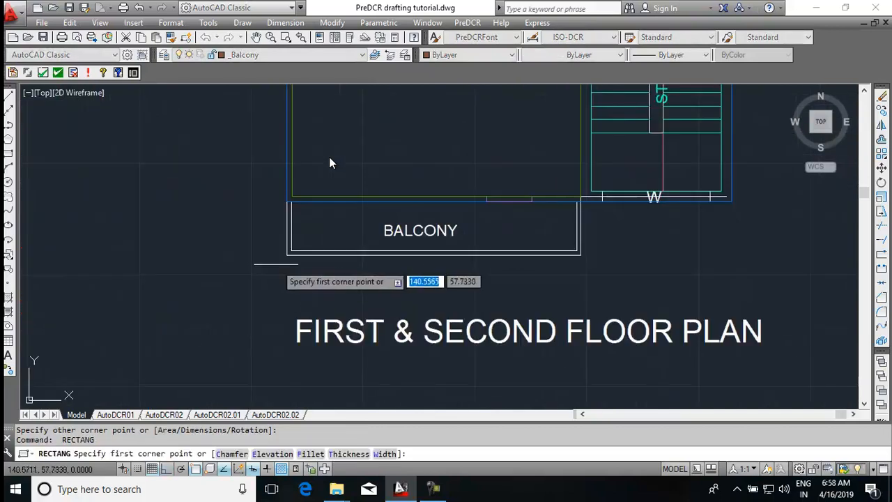
click(286, 254)
scroll(579, 201, up, 4)
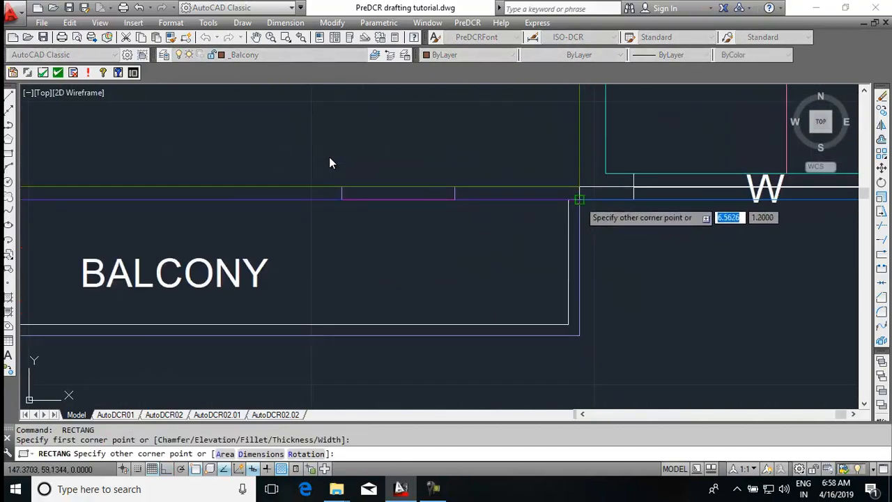
key(Escape)
scroll(577, 267, down, 5)
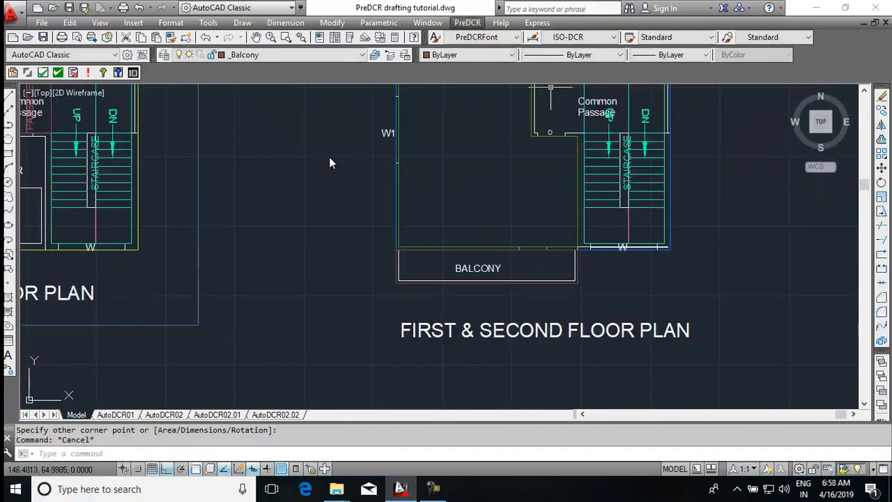
Step: Apply the UnMark(Default) balcony marking to the lower balcony's outline on the first and second floor plan
click(467, 23)
mouse_move(482, 91)
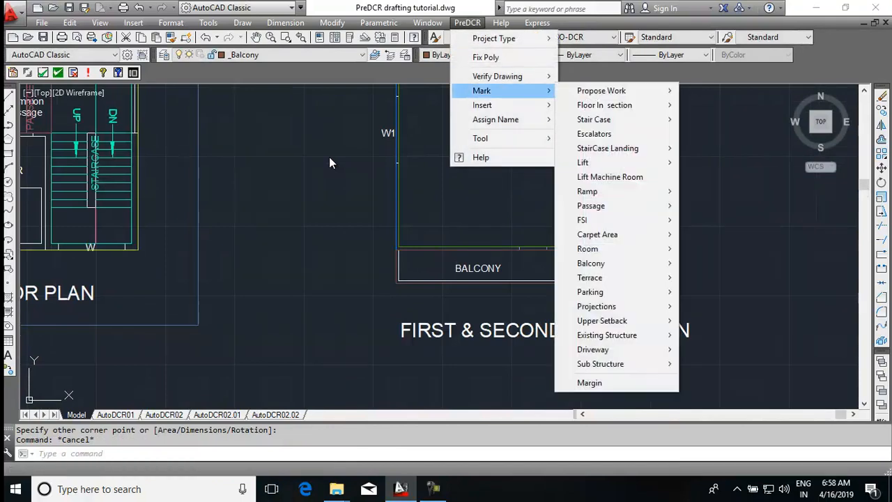
mouse_move(591, 263)
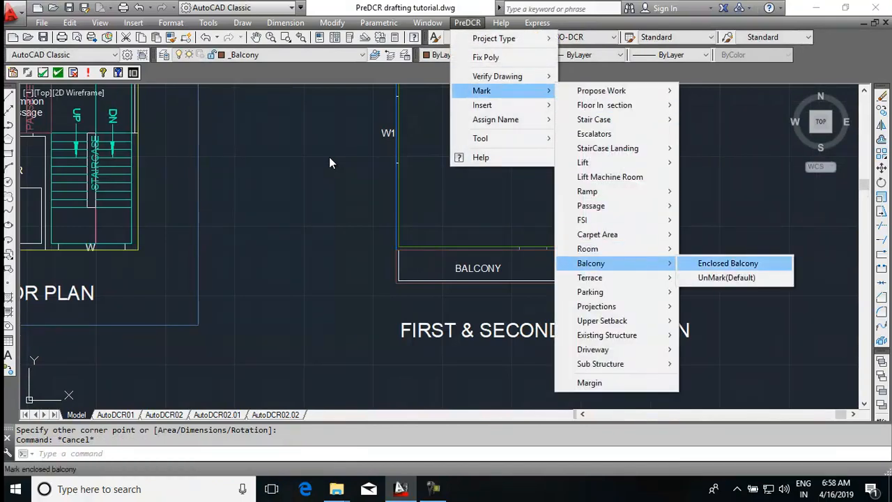
click(726, 277)
scroll(512, 286, up, 2)
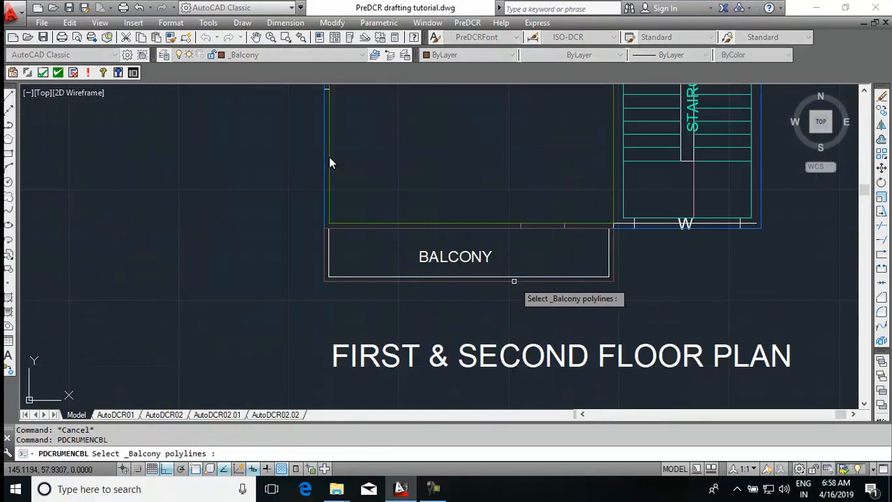
key(Return)
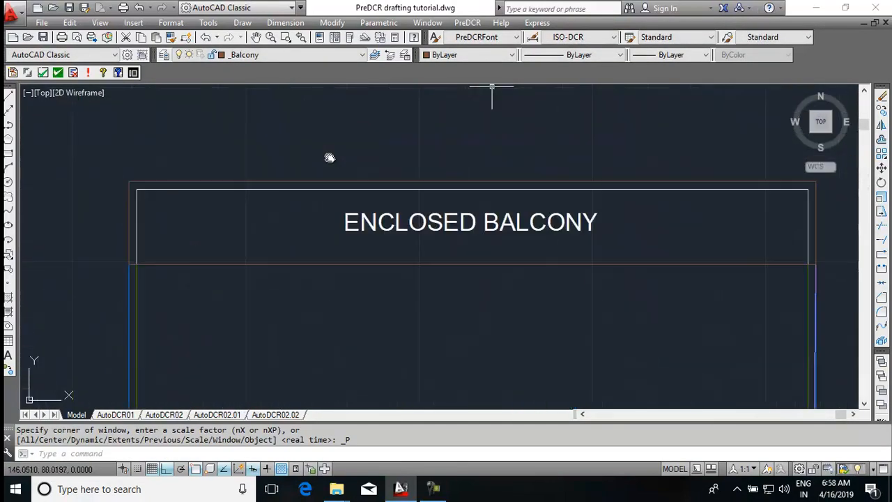
Step: Mark the upper balcony's outline on the first and second floor plan as Enclosed Balcony
click(467, 23)
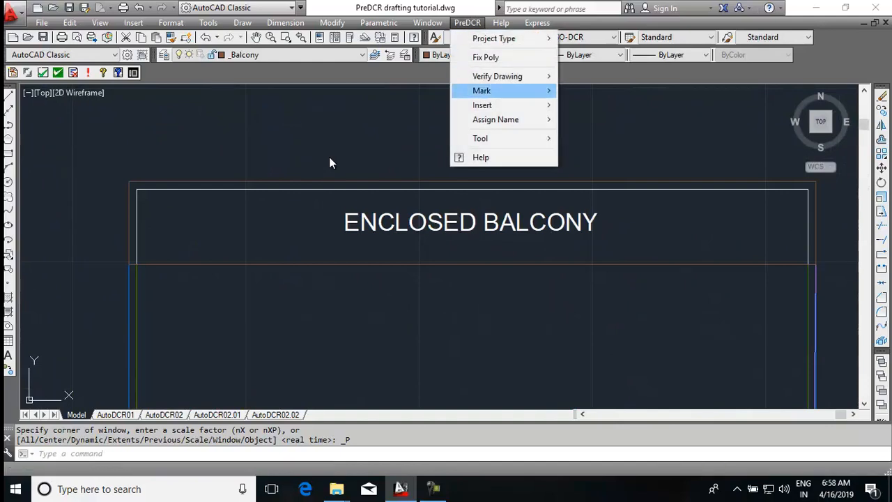
mouse_move(482, 90)
mouse_move(591, 262)
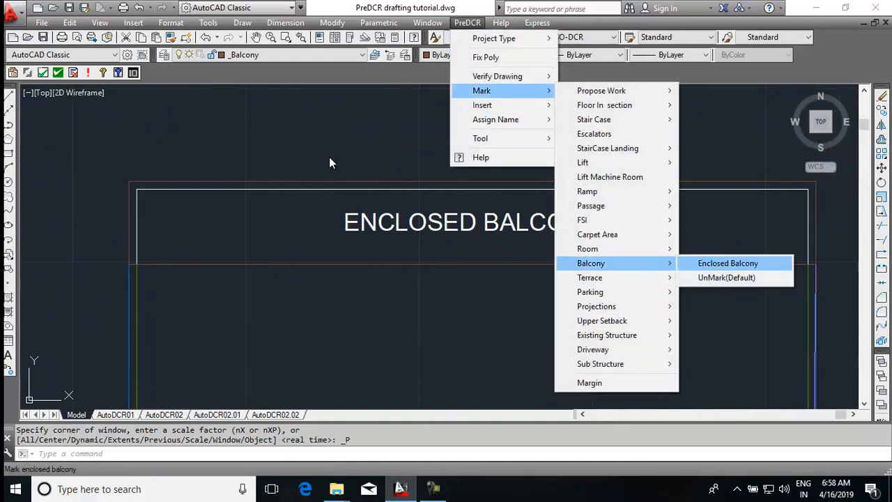
click(727, 261)
click(586, 181)
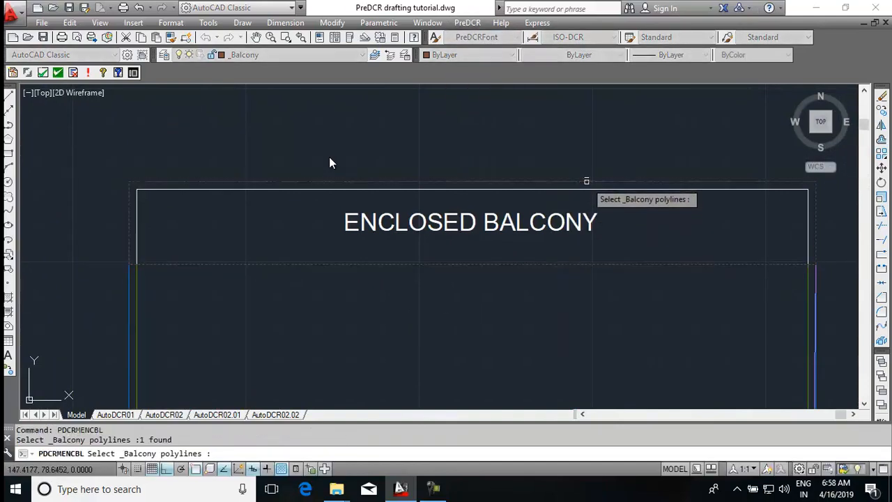
key(Return)
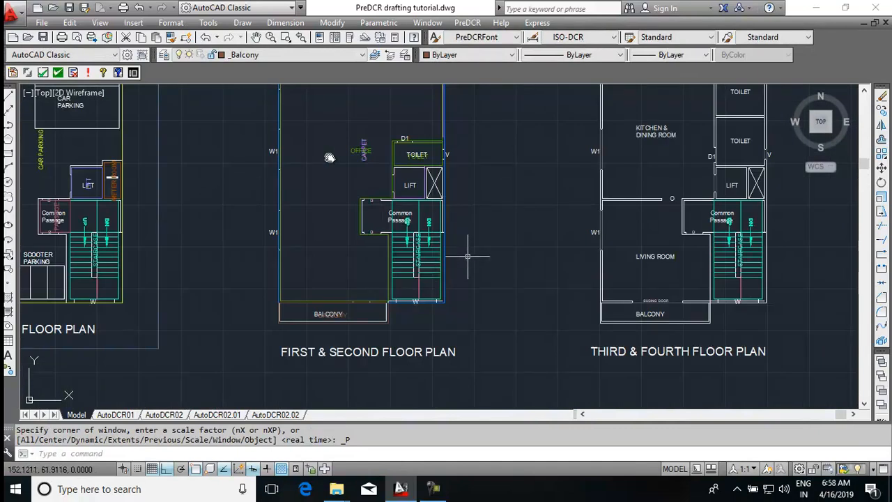
Step: Make _Floor the current layer and draw a rectangle enclosing the whole first and second floor plan with its title
click(300, 54)
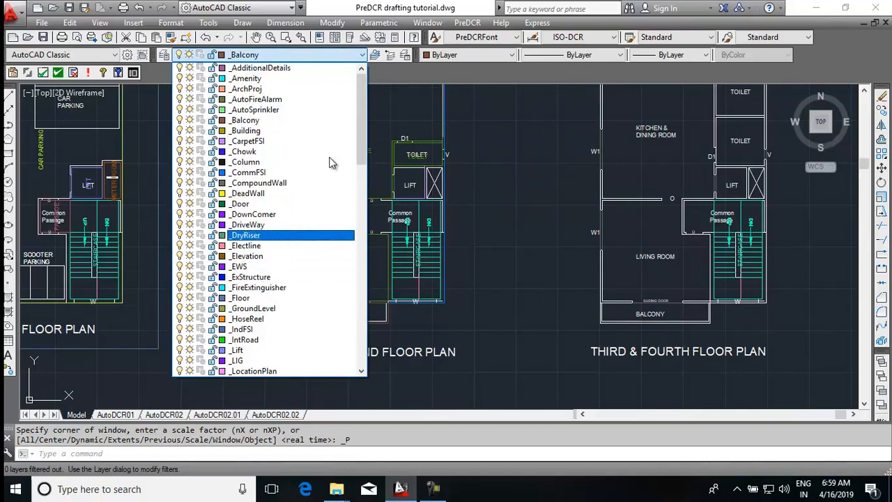
key(Down)
key(Down)
key(Return)
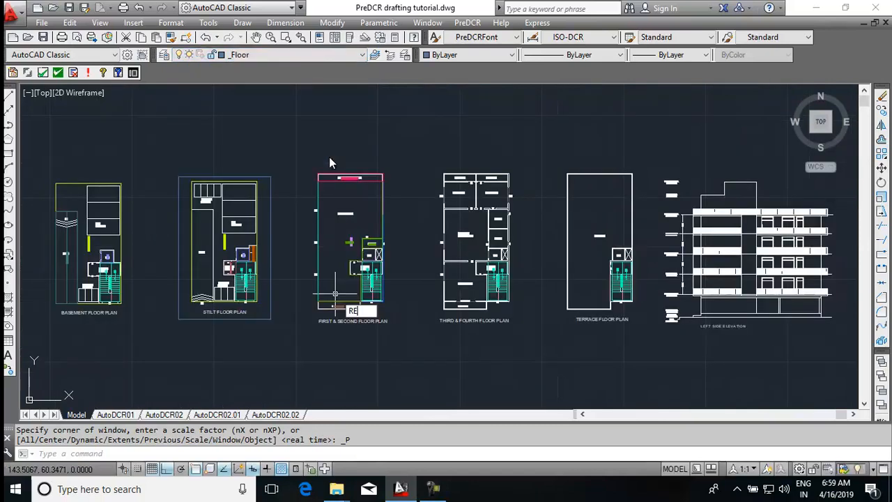
text(REC)
key(Return)
click(304, 161)
click(408, 346)
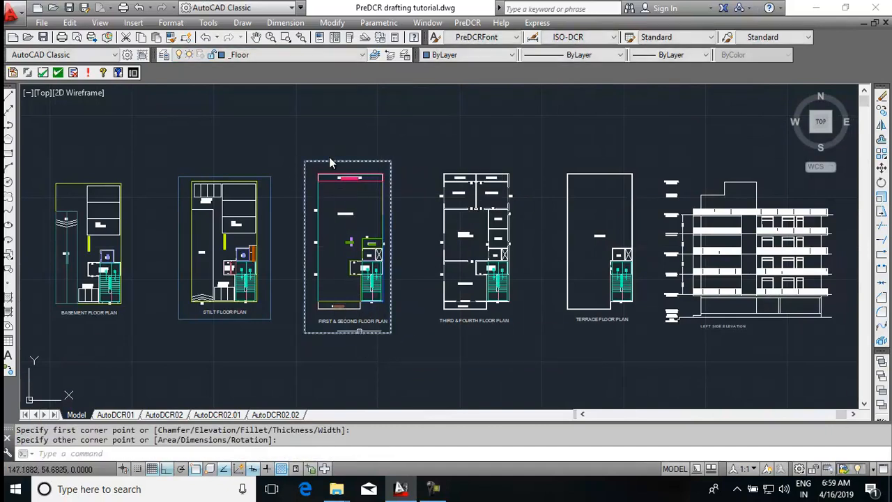
Step: Make _ResiFSI the current layer and start a polyline along the bedroom-balcony wall line of the third and fourth floor plan, between the outer walls
scroll(368, 342, up, 5)
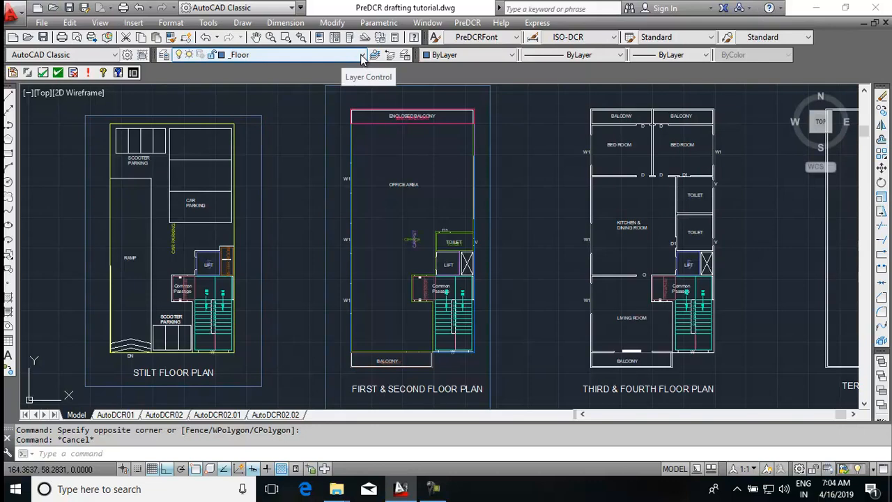
click(362, 56)
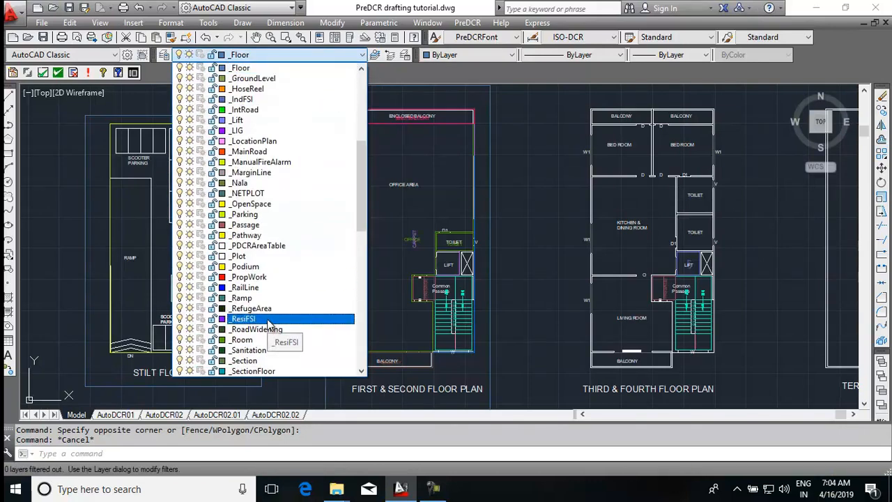
click(268, 321)
mouse_move(524, 253)
middle_down()
mouse_move(474, 237)
mouse_move(371, 251)
mouse_move(336, 240)
middle_up()
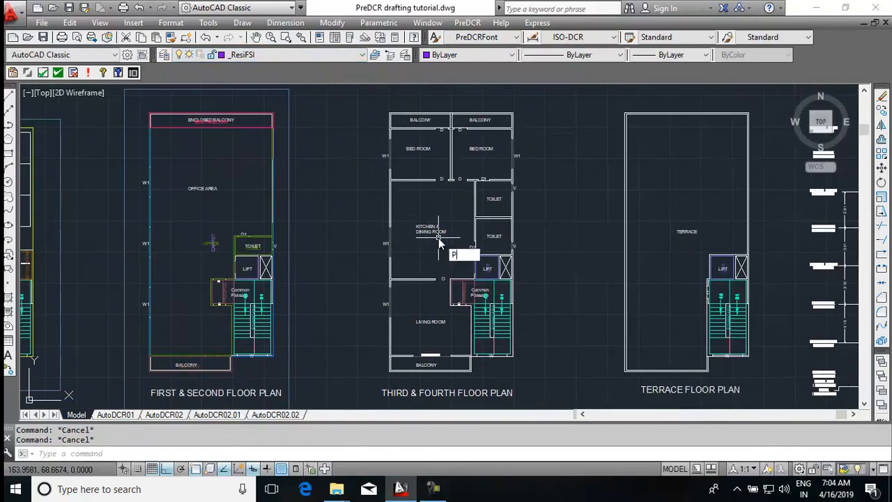
text(pl)
key(Return)
scroll(387, 120, up, 8)
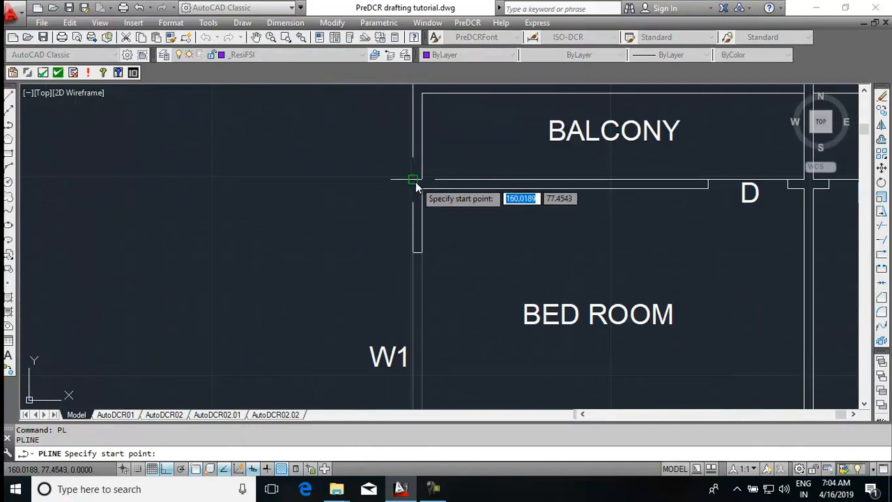
click(418, 180)
scroll(310, 182, down, 6)
scroll(540, 176, up, 6)
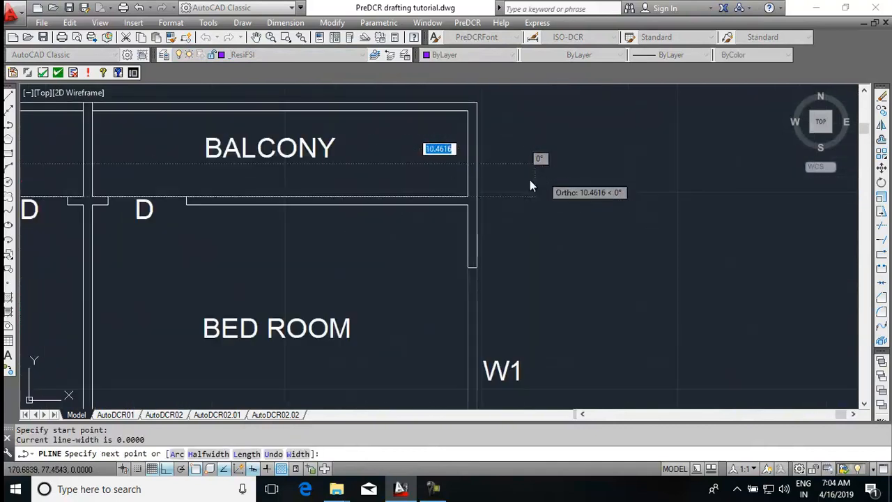
click(474, 198)
Step: Continue the FSI polyline down the outer wall to the staircase's lower corner and along the lower wall to the balcony junction
scroll(474, 198, down, 3)
scroll(472, 287, up, 3)
scroll(505, 227, down, 5)
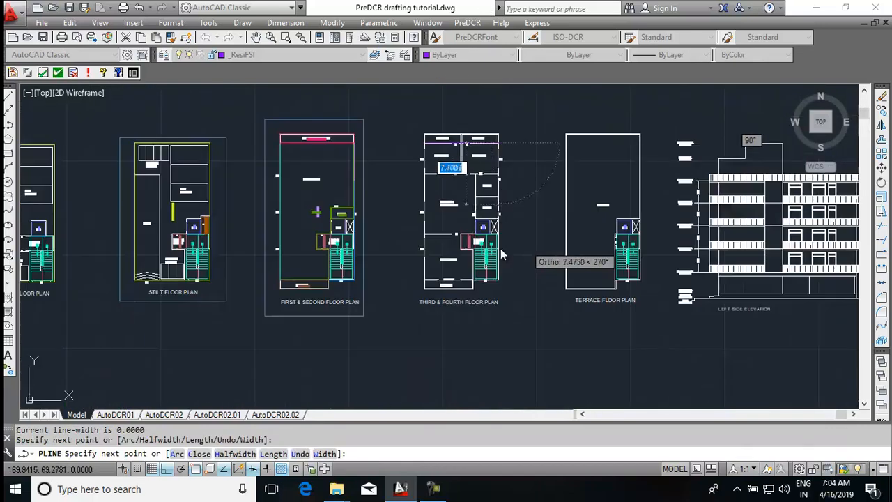
scroll(495, 289, up, 5)
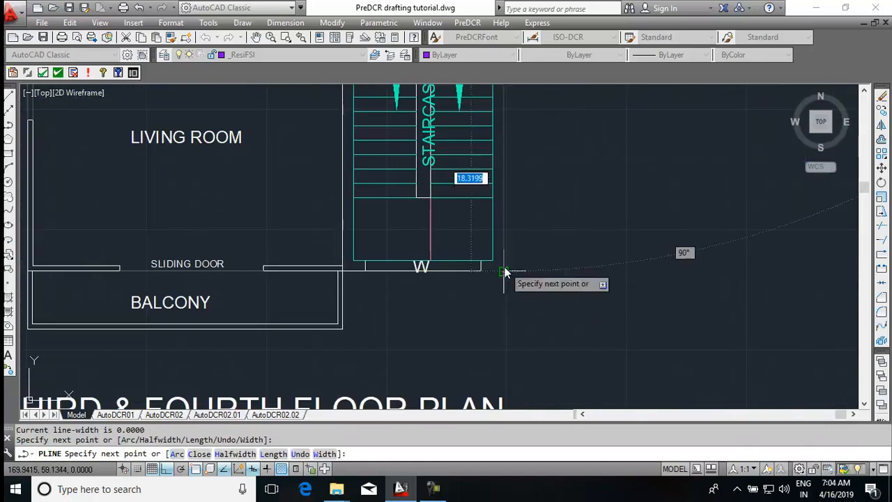
click(354, 273)
click(343, 271)
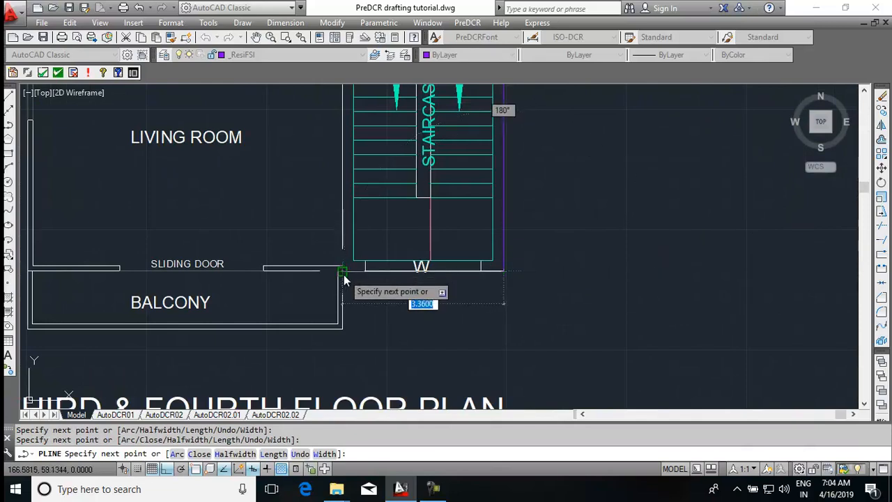
click(344, 331)
middle_drag(343, 331, 700, 329)
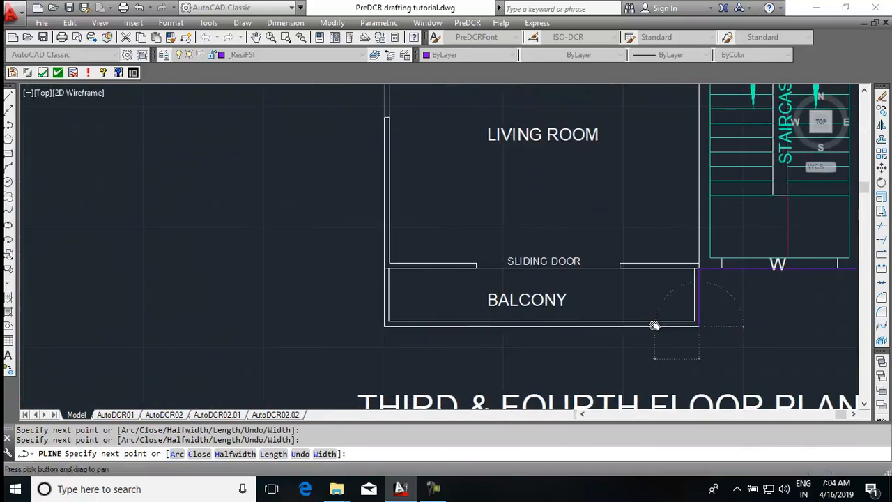
key(ctrl+z)
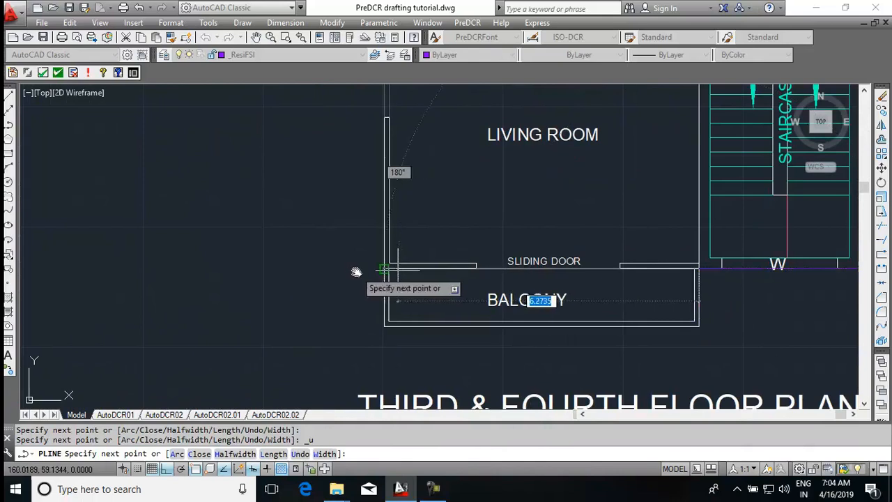
Step: Continue the FSI polyline along the sliding door wall line and up the living room's outer wall to the bedroom-balcony line, and close it
scroll(356, 272, up, 4)
scroll(354, 273, up, 2)
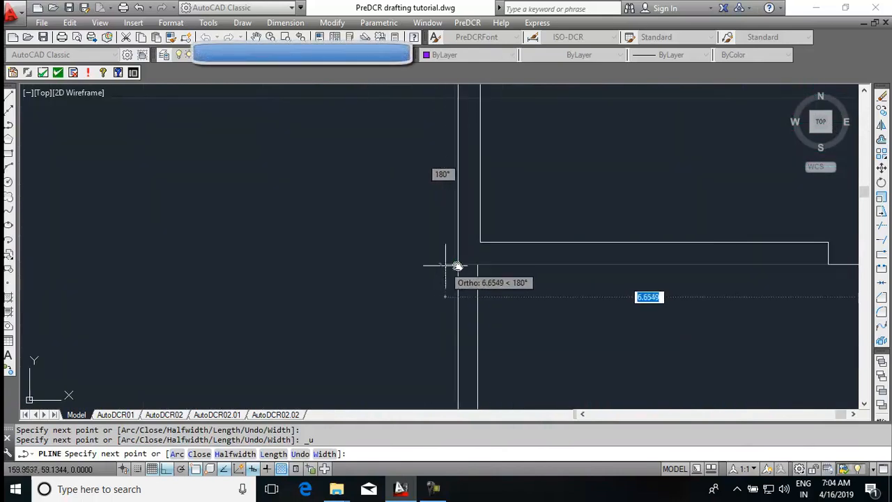
scroll(442, 278, down, 7)
scroll(444, 187, up, 8)
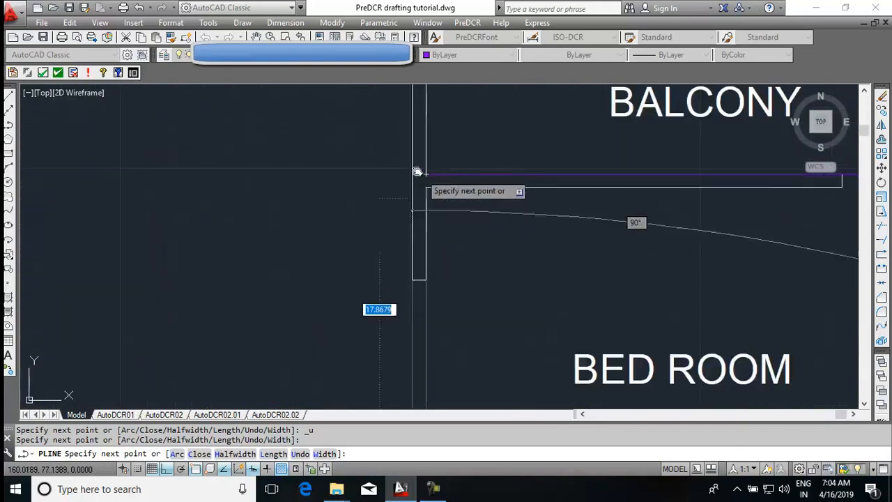
scroll(415, 181, up, 3)
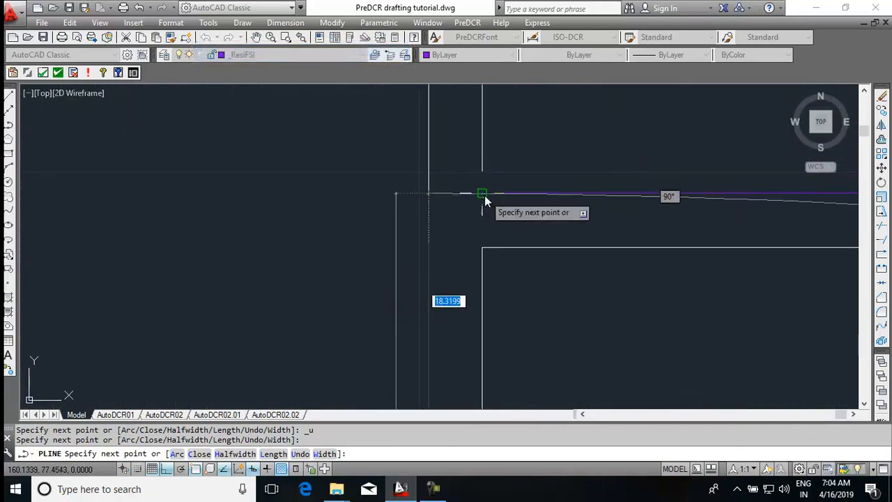
click(464, 195)
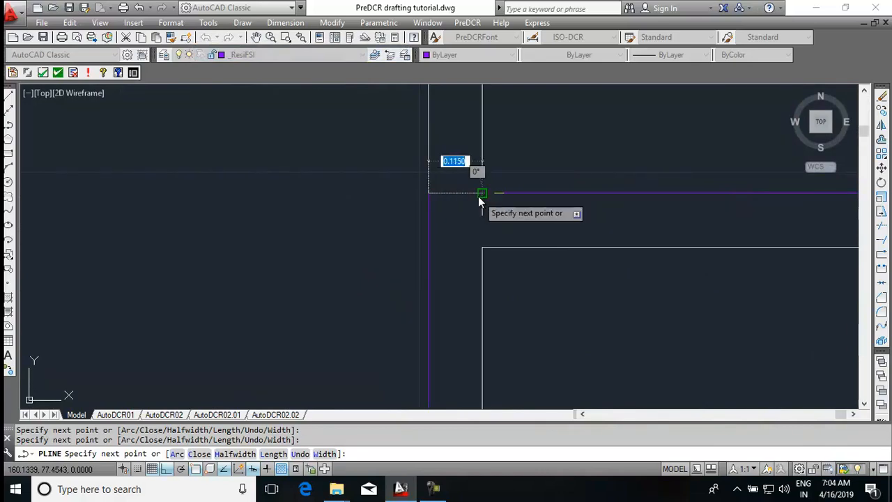
text(C)
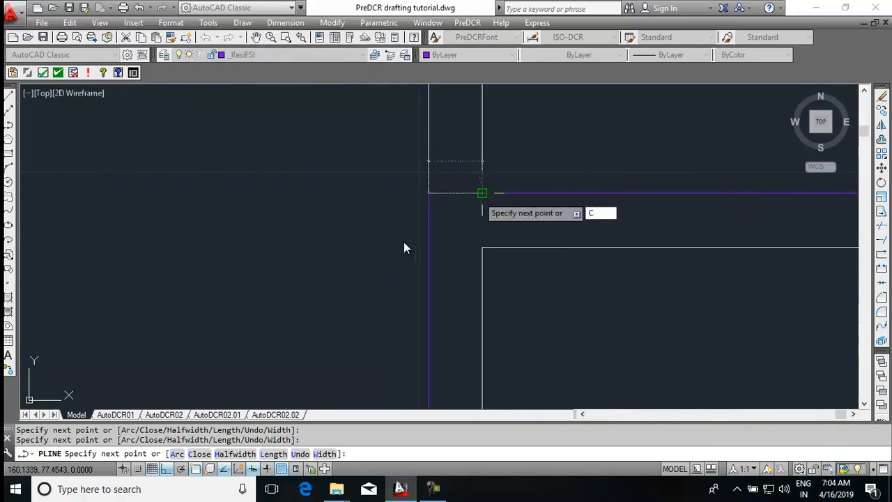
key(Return)
scroll(414, 199, down, 8)
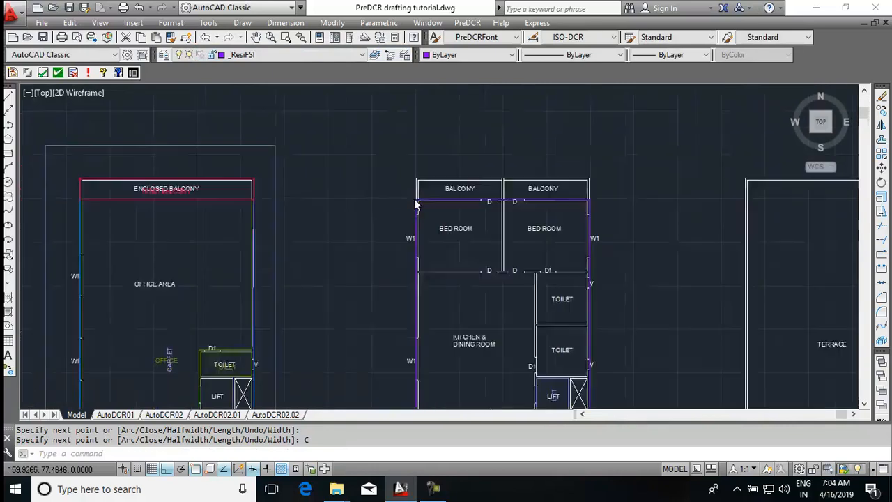
Step: Make _CarpetFSI the current layer
middle_drag(524, 313, 512, 248)
click(313, 55)
scroll(268, 226, up, 10)
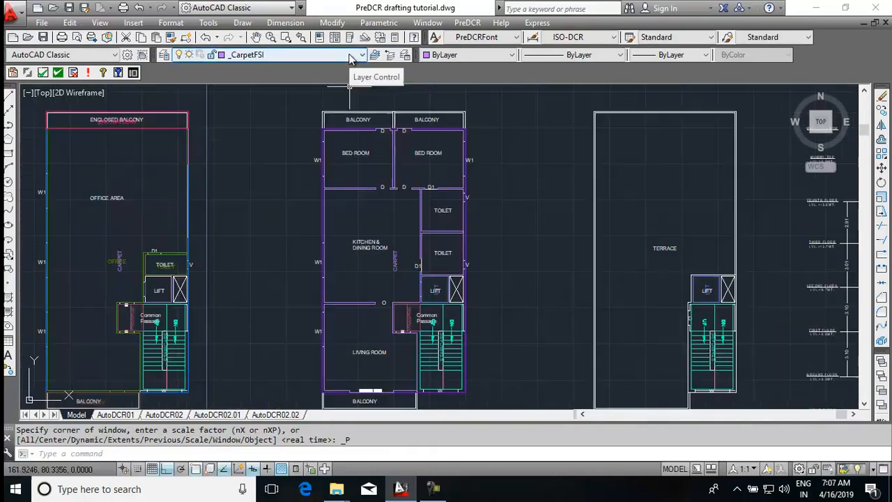
Step: Make _Room the current layer and draw a rectangle around the left bedroom, from its lower-left inner corner to its upper-right inner corner
click(350, 59)
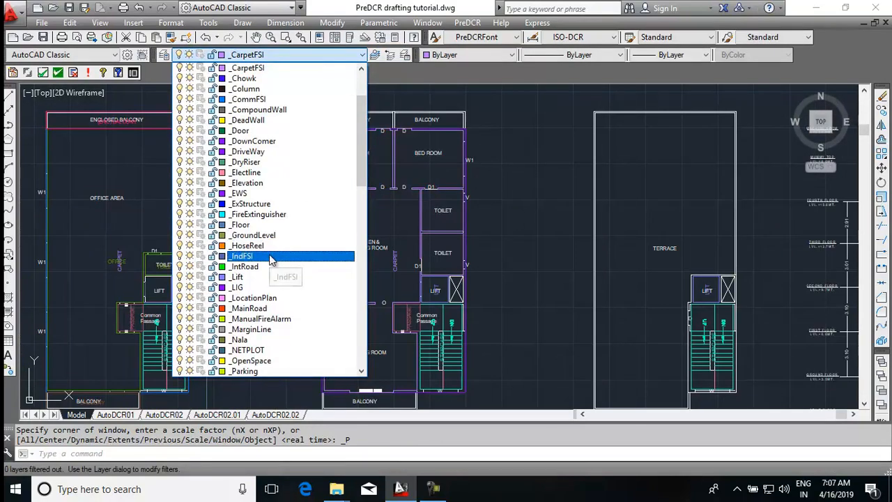
scroll(272, 260, down, 3)
scroll(272, 260, down, 2)
click(276, 338)
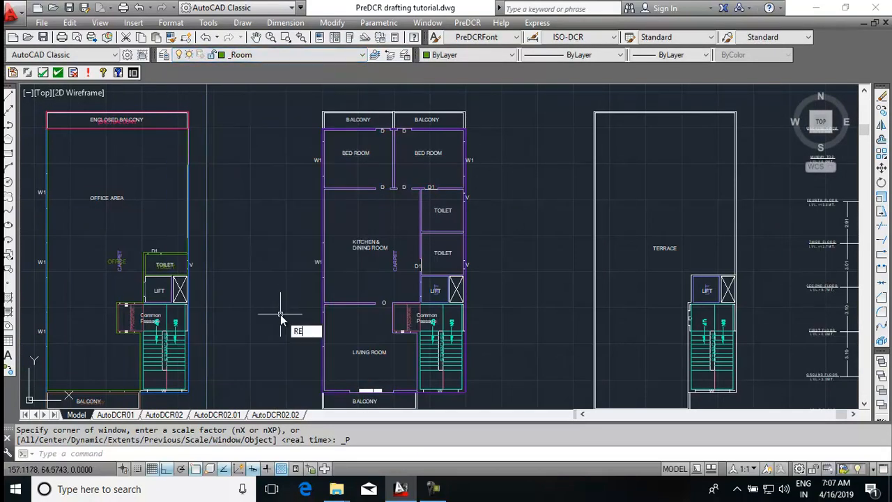
key(Return)
scroll(324, 187, up, 8)
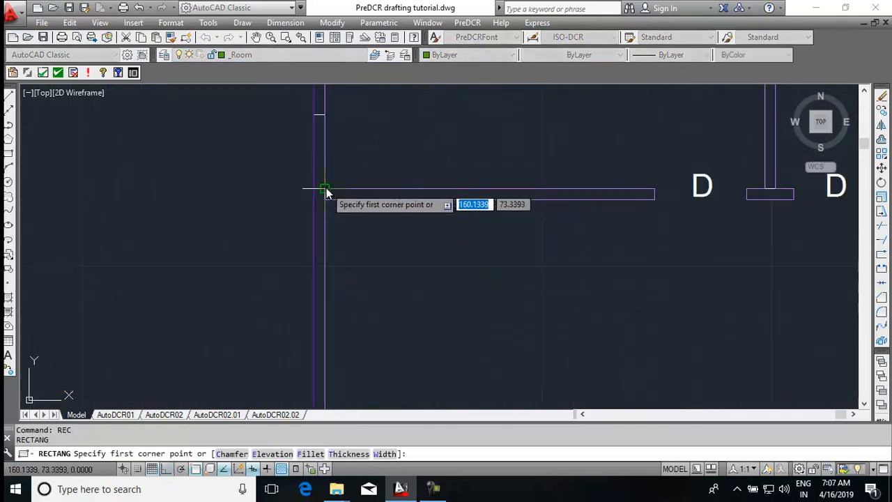
click(326, 191)
scroll(388, 195, down, 4)
middle_drag(512, 87, 425, 258)
scroll(434, 216, up, 8)
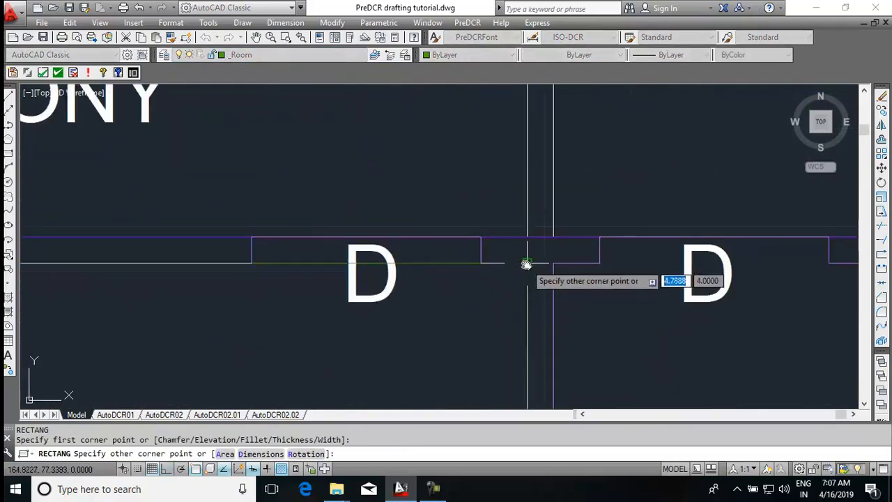
click(526, 263)
scroll(386, 164, down, 8)
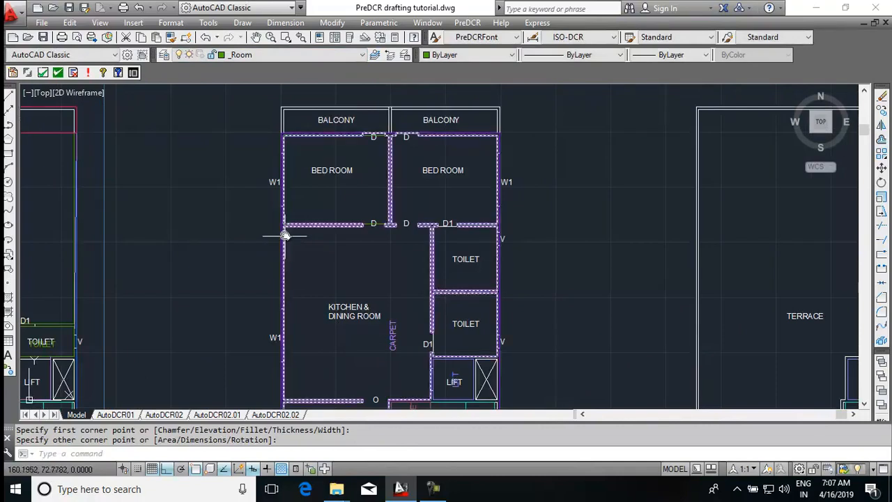
Step: Draw a _Room rectangle around the kitchen and dining room, from its upper-left inner corner to its lower-right corner beside the lift
scroll(289, 236, up, 6)
key(Return)
click(271, 197)
scroll(344, 166, down, 6)
scroll(469, 369, up, 6)
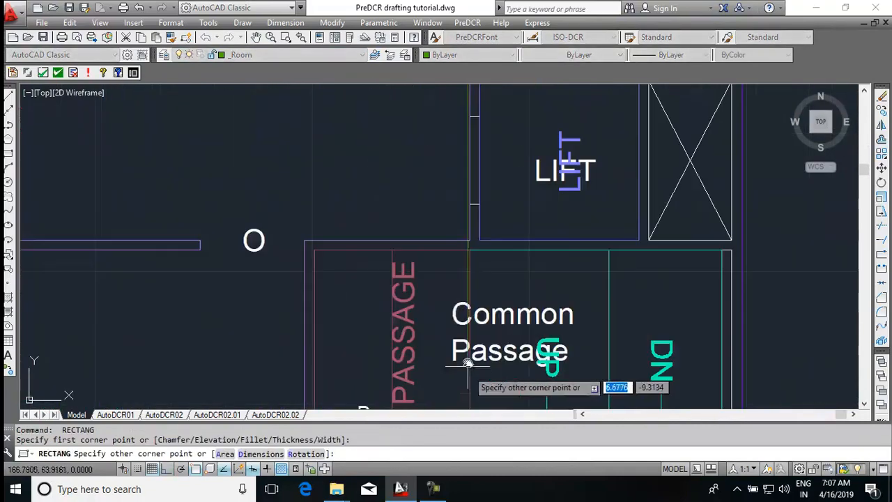
click(467, 240)
scroll(414, 231, down, 3)
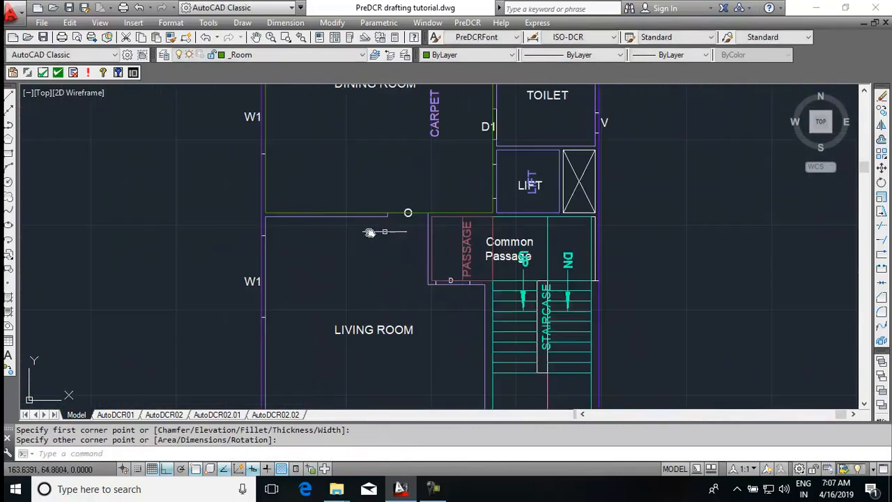
key(Return)
scroll(355, 255, down, 4)
scroll(343, 267, up, 5)
key(Escape)
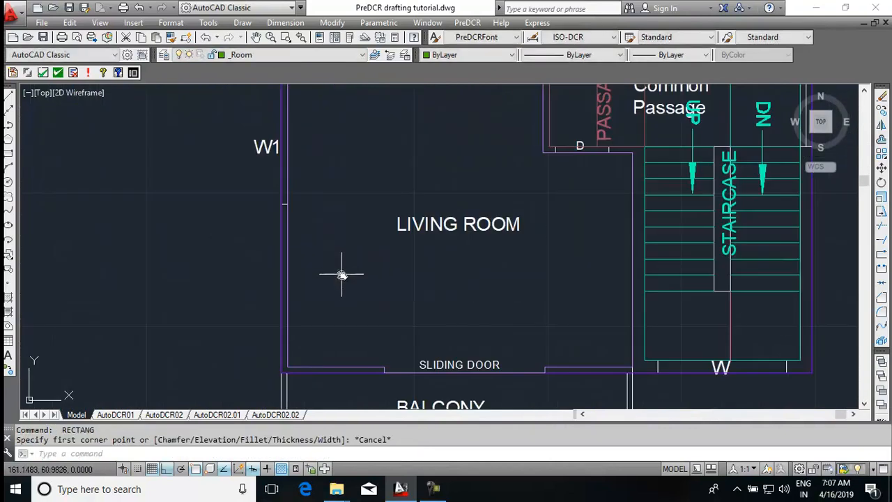
Step: Start a polyline at the living room's lower-left inner corner and trace the left and top walls to the corner beside the passage
key(Return)
click(291, 366)
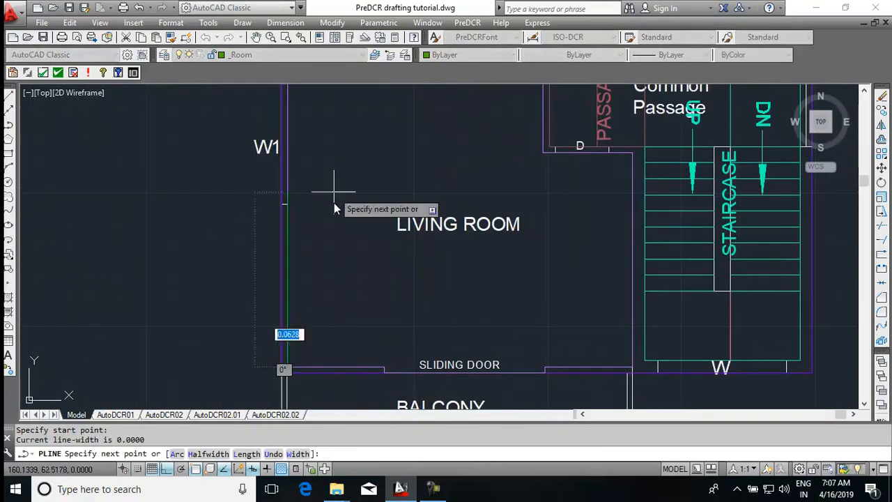
middle_drag(334, 192, 284, 277)
scroll(271, 231, up, 5)
click(255, 257)
middle_drag(526, 300, 167, 257)
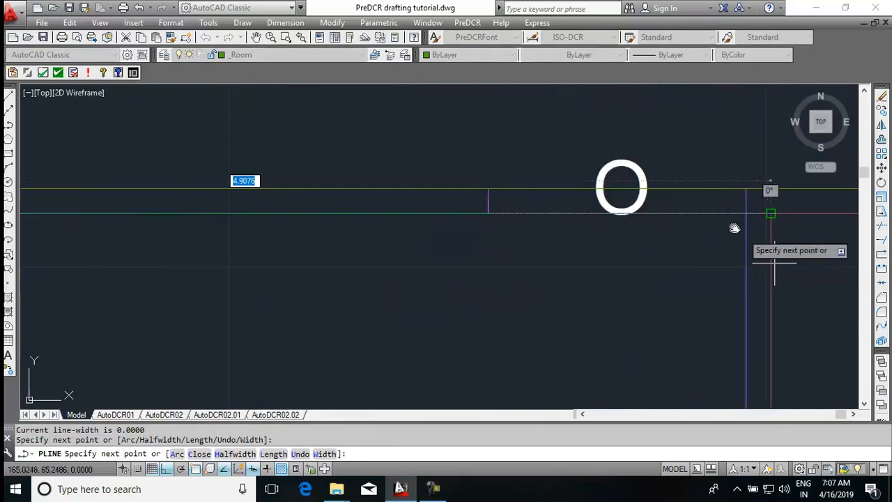
scroll(666, 141, down, 3)
click(687, 338)
scroll(687, 354, up, 3)
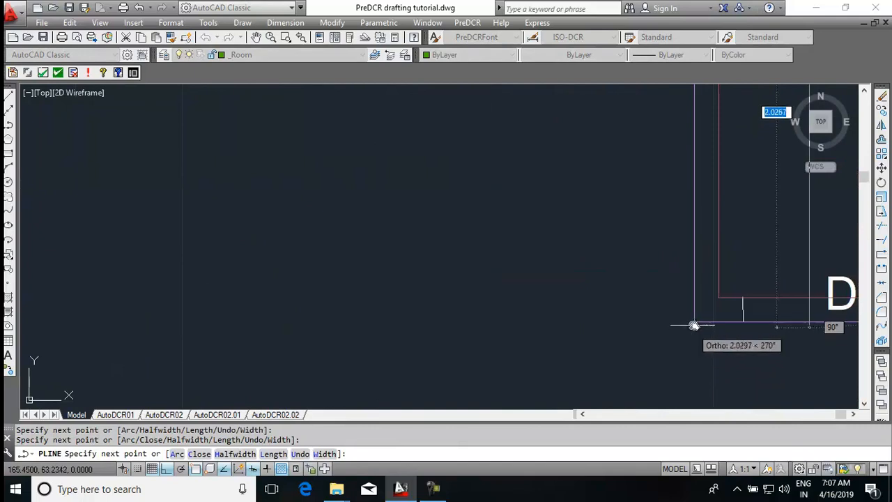
scroll(412, 256, down, 2)
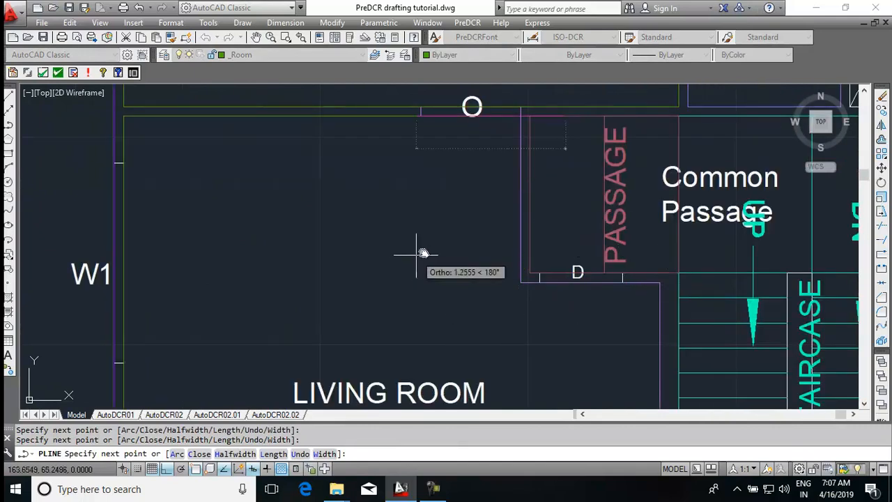
key(ctrl+z)
click(520, 119)
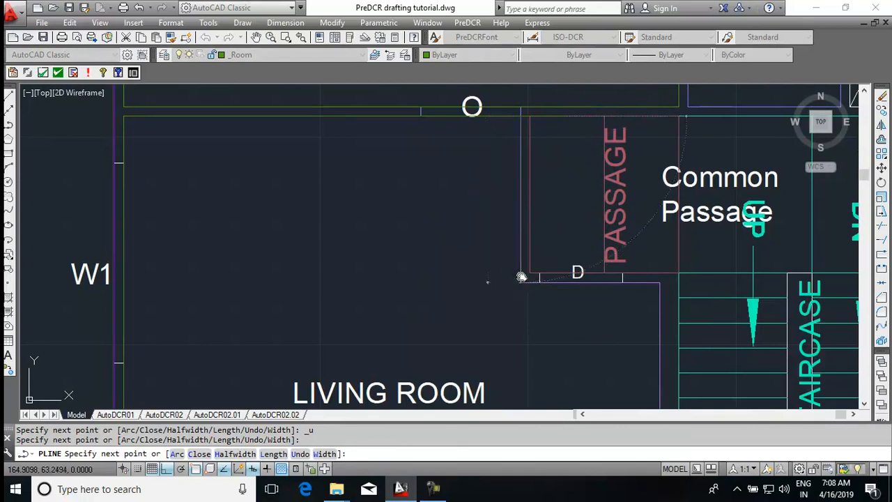
Step: Continue the living room polyline down around the passage and staircase walls, along the sliding door wall, and close it
scroll(620, 189, down, 2)
middle_drag(619, 306, 627, 158)
scroll(641, 280, up, 4)
click(642, 280)
middle_drag(347, 236, 866, 264)
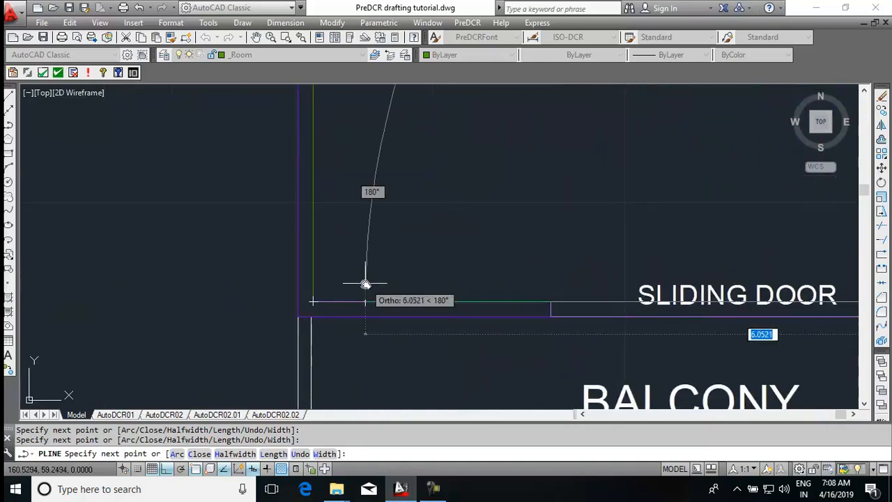
text(c)
key(Return)
Step: Draw a rectangle along the inner walls of the toilet above the lift on the third and fourth floor plan
scroll(546, 225, down, 5)
scroll(519, 182, up, 5)
key(Escape)
text(rec)
key(Return)
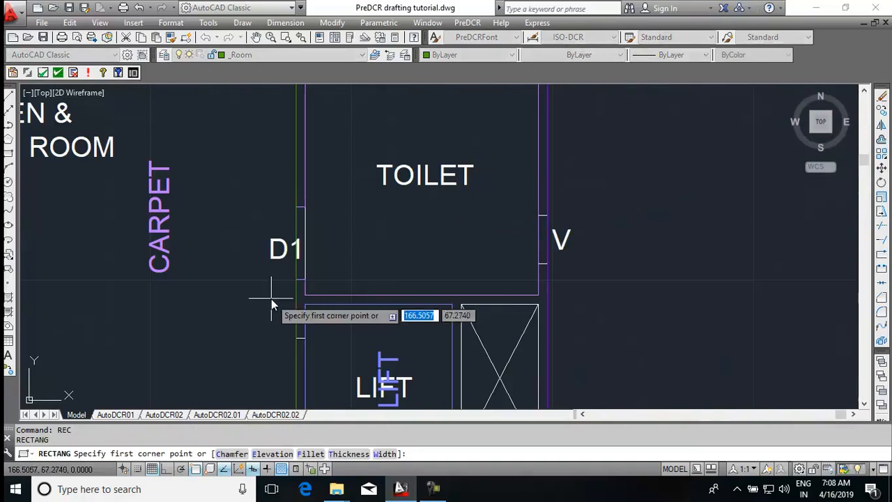
click(308, 298)
middle_drag(468, 174, 415, 320)
Step: Draw a rectangle along the inner walls of the upper toilet, next to the bedrooms
key(Return)
click(252, 198)
middle_drag(404, 145, 388, 372)
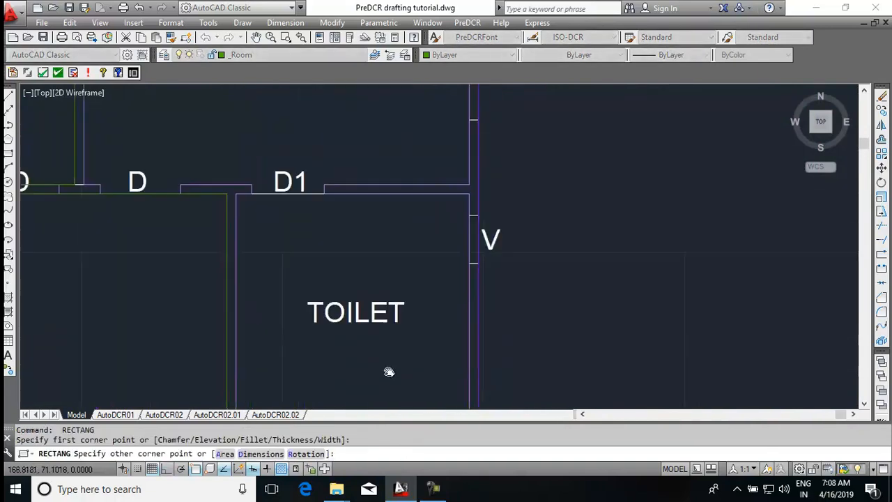
click(471, 196)
Step: Draw a rectangle along the inner walls of the right-hand bedroom and leave the command
key(Return)
click(471, 185)
middle_drag(356, 166, 645, 402)
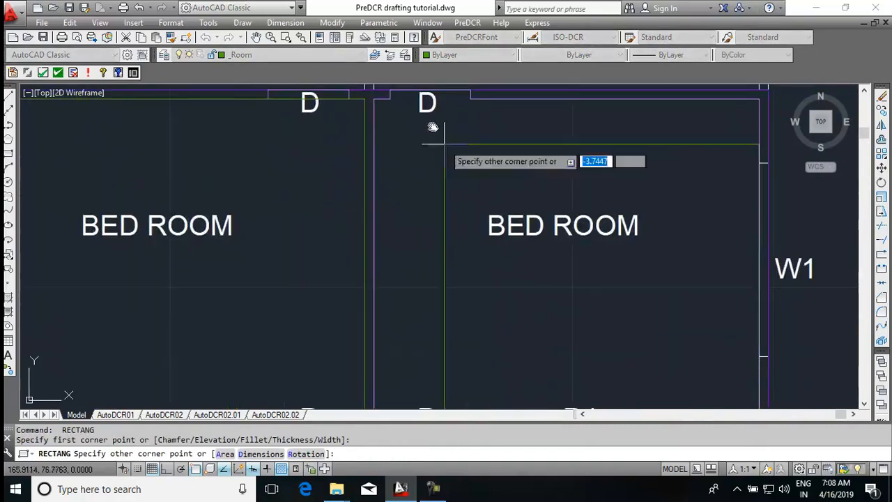
click(379, 100)
scroll(471, 132, down, 8)
middle_drag(530, 269, 476, 267)
key(Escape)
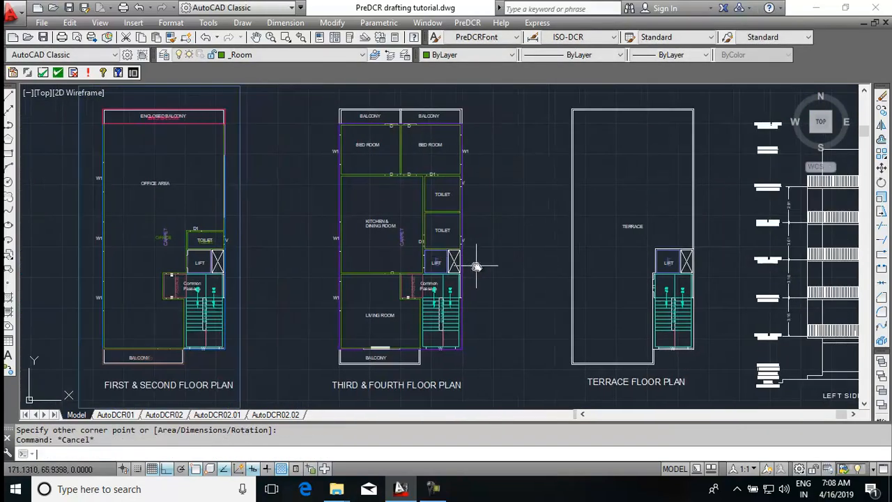
Step: Assign the PreDCR room name Living to the living room polyline on the third and fourth floor plan
click(467, 23)
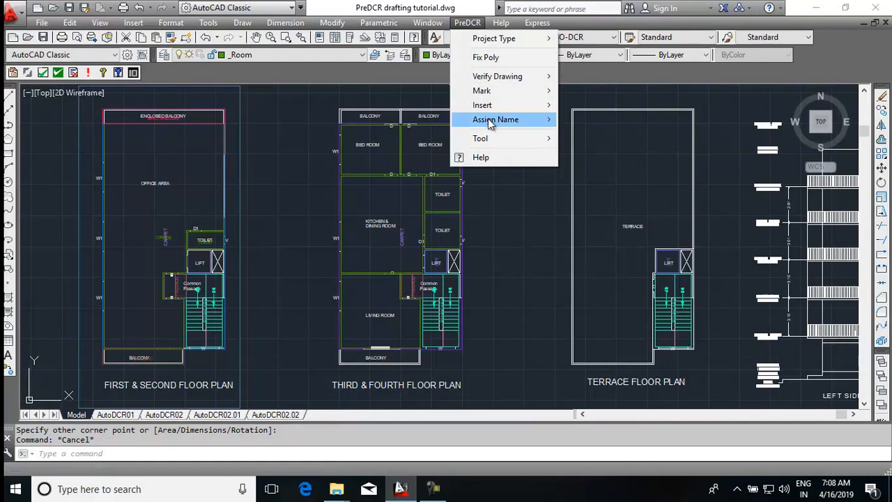
mouse_move(489, 123)
click(587, 147)
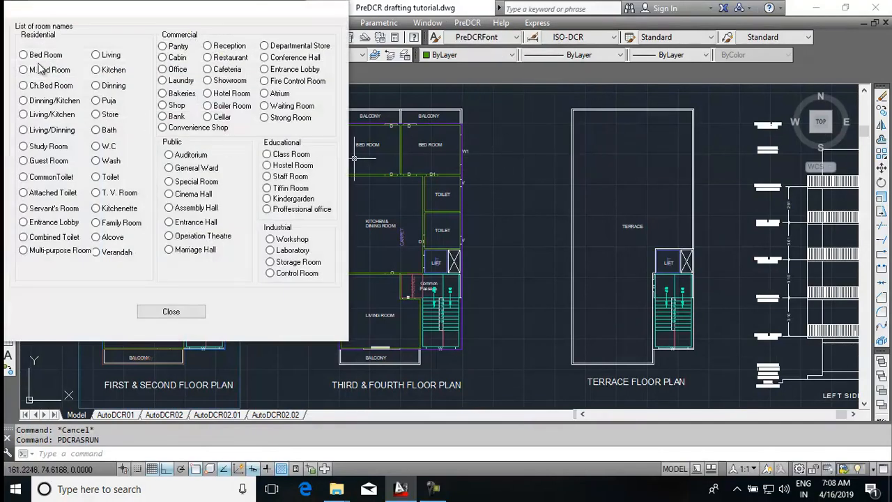
click(113, 60)
scroll(403, 319, up, 5)
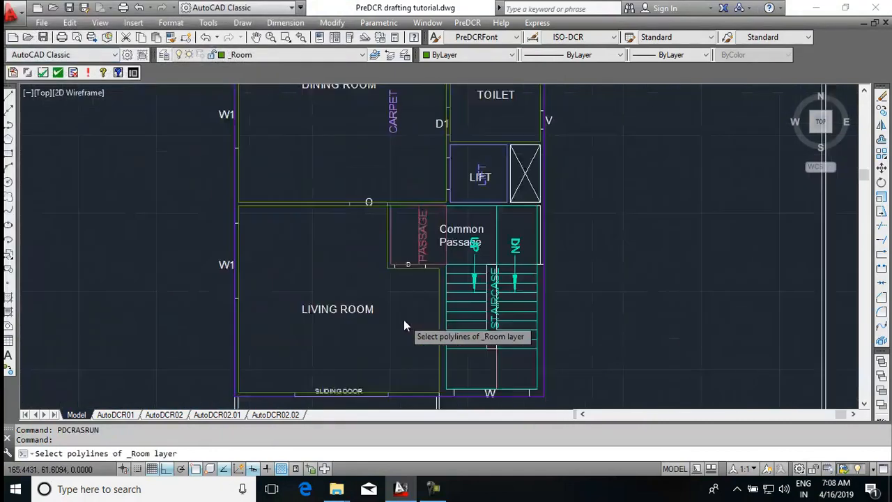
click(376, 223)
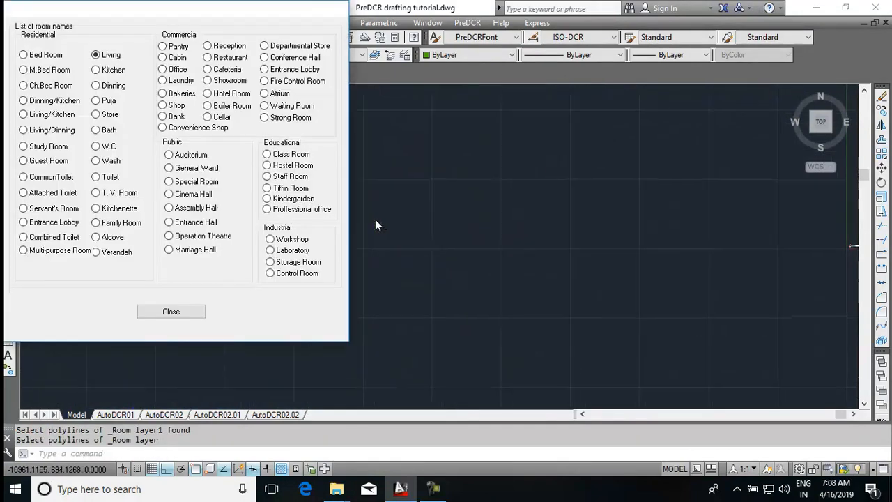
click(171, 311)
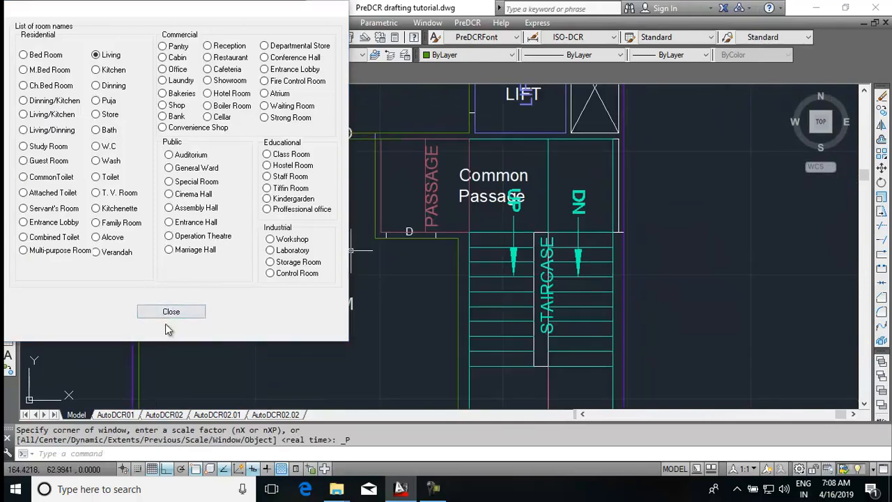
Step: Assign the PreDCR room name Toilet to both toilet outlines on the third and fourth floor plan
click(466, 23)
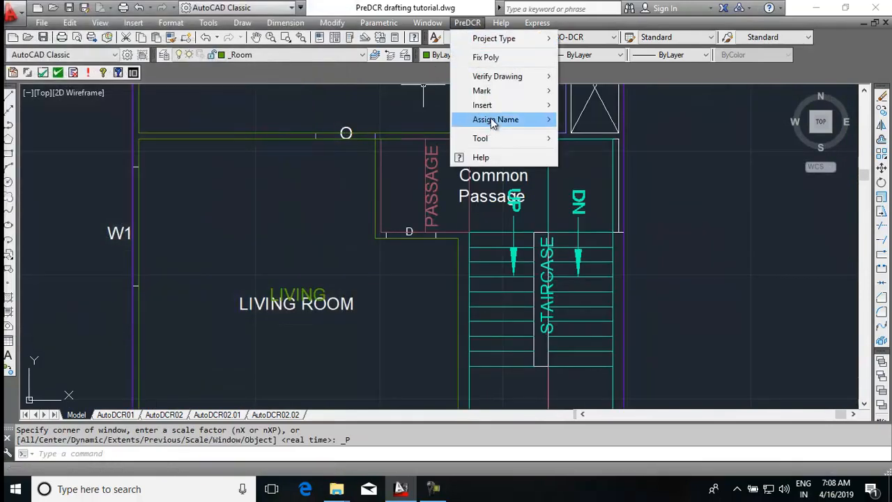
mouse_move(518, 121)
click(587, 148)
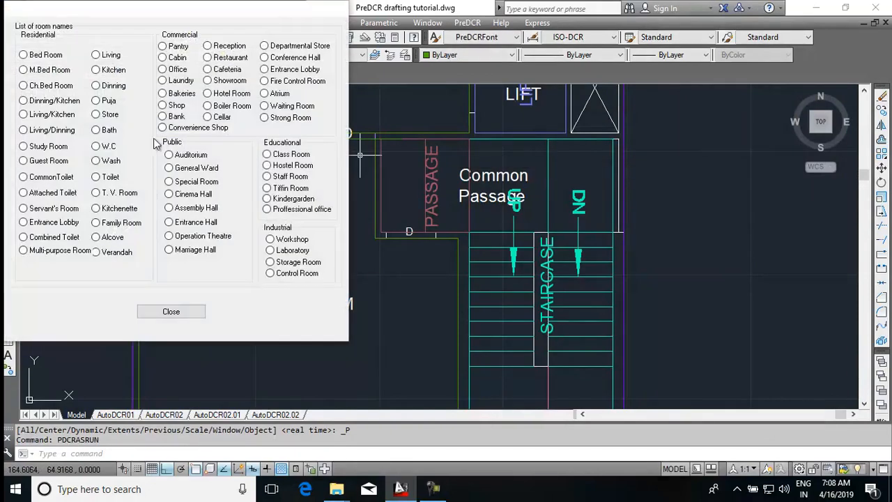
click(110, 176)
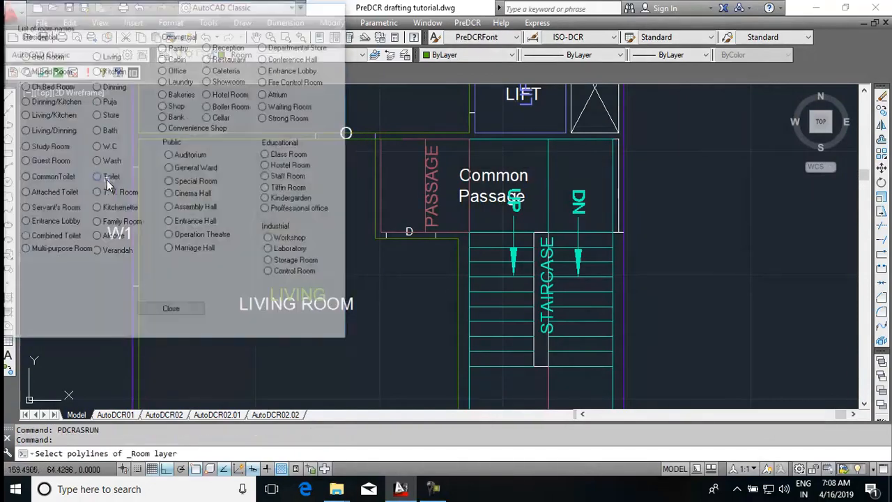
middle_drag(464, 195, 333, 284)
scroll(342, 236, down, 2)
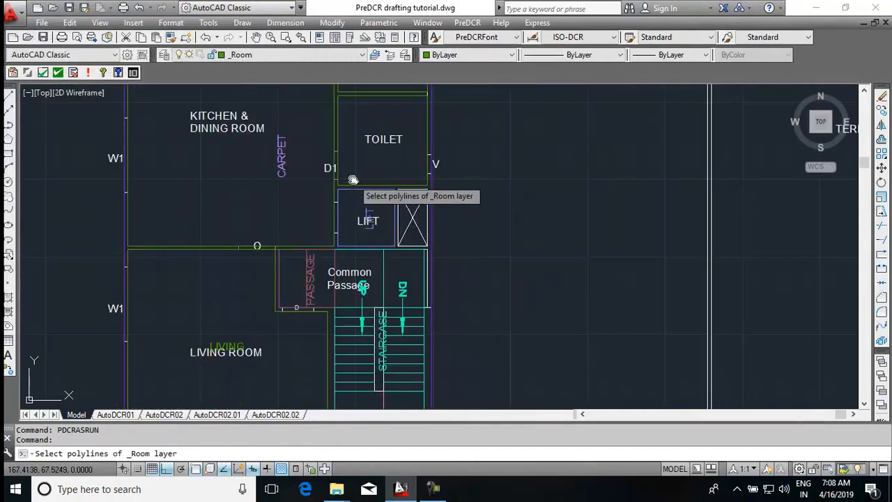
click(354, 186)
middle_drag(363, 157, 340, 299)
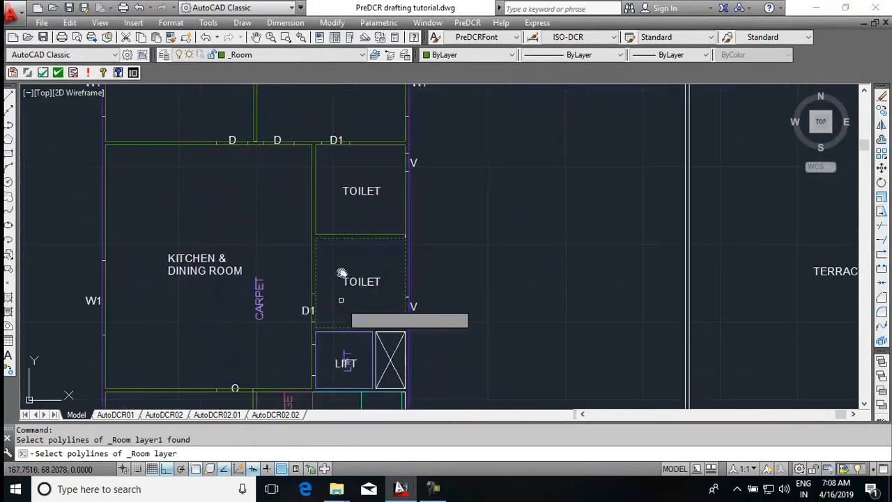
click(344, 236)
key(Return)
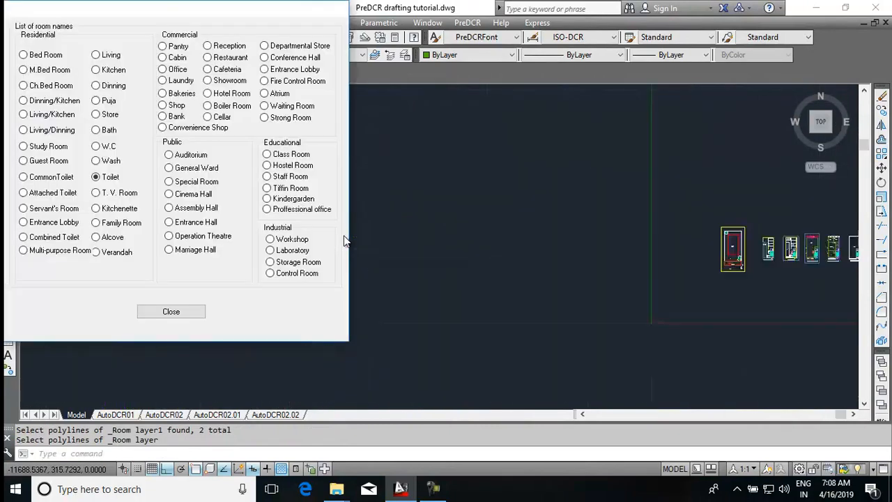
click(174, 312)
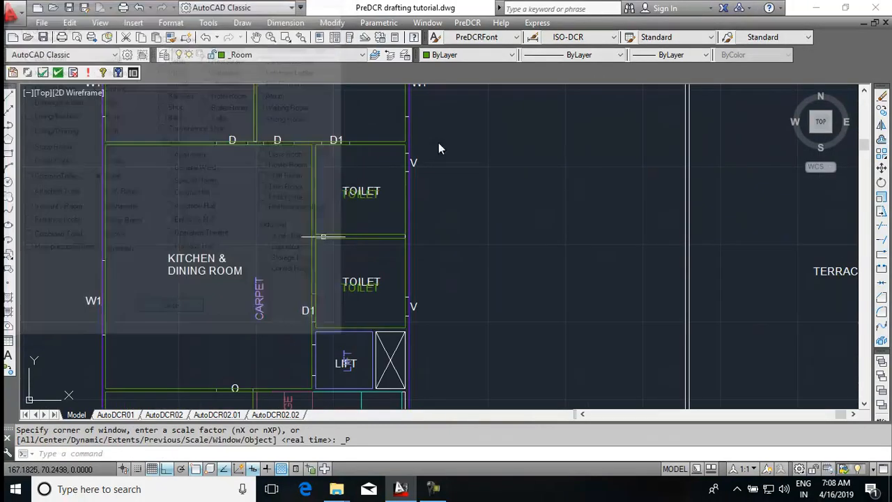
Step: Assign the PreDCR room name Bed Room to both bedroom outlines on the third and fourth floor plan
click(467, 22)
mouse_move(508, 124)
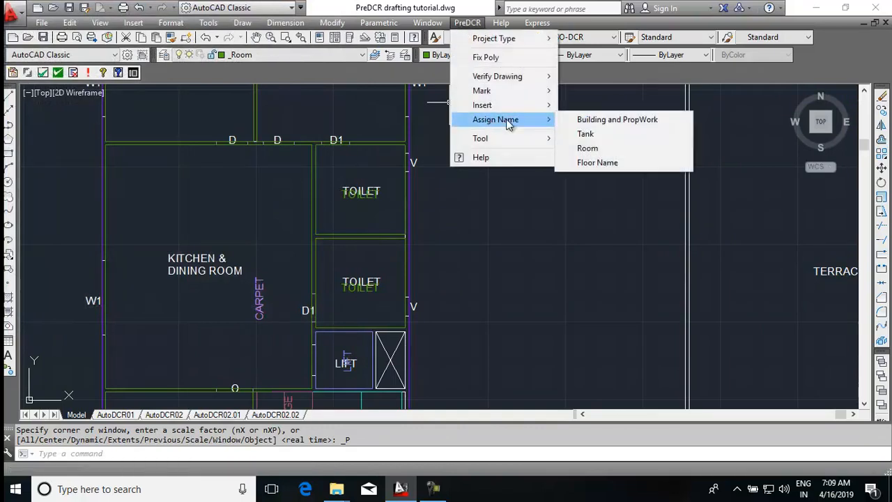
click(588, 148)
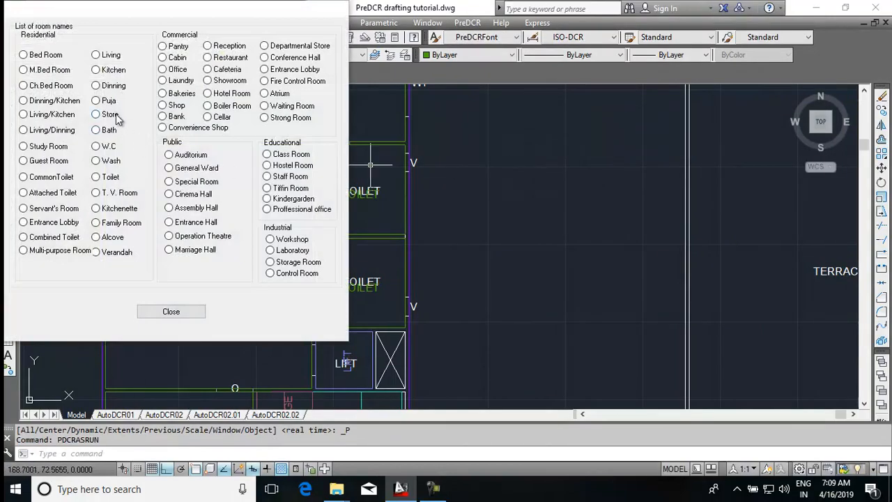
click(47, 70)
middle_drag(223, 164, 225, 327)
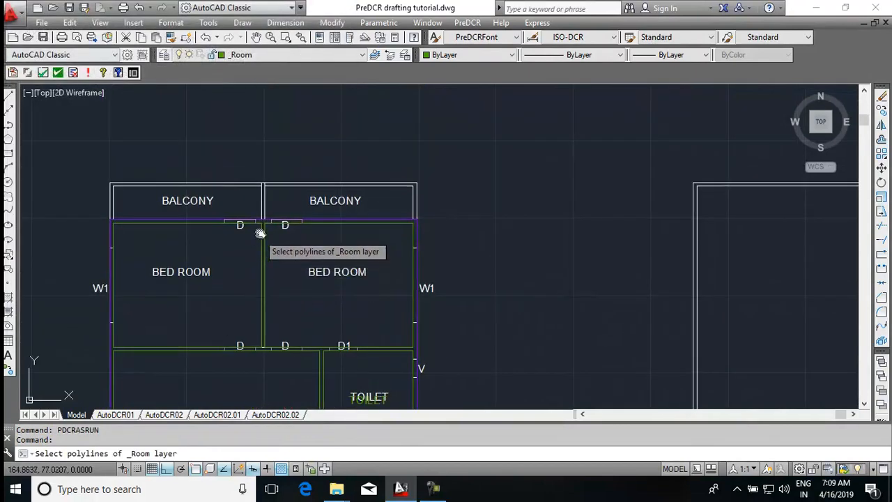
click(257, 239)
click(265, 234)
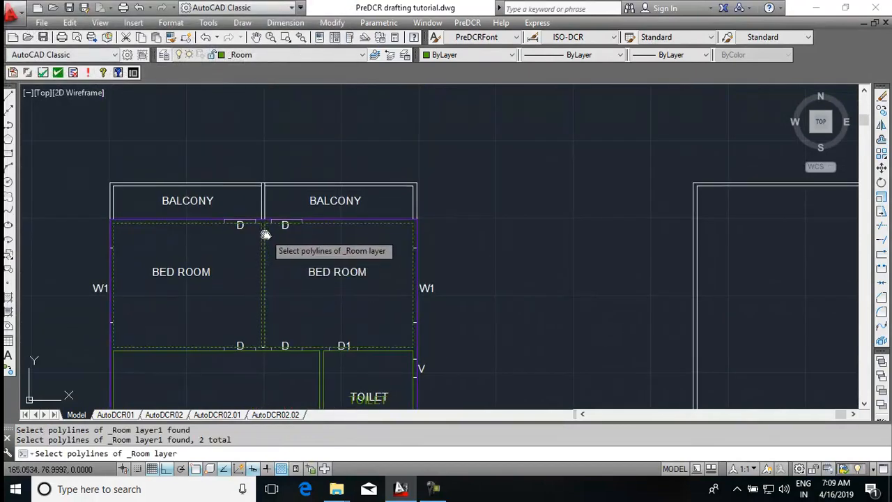
key(Return)
click(171, 308)
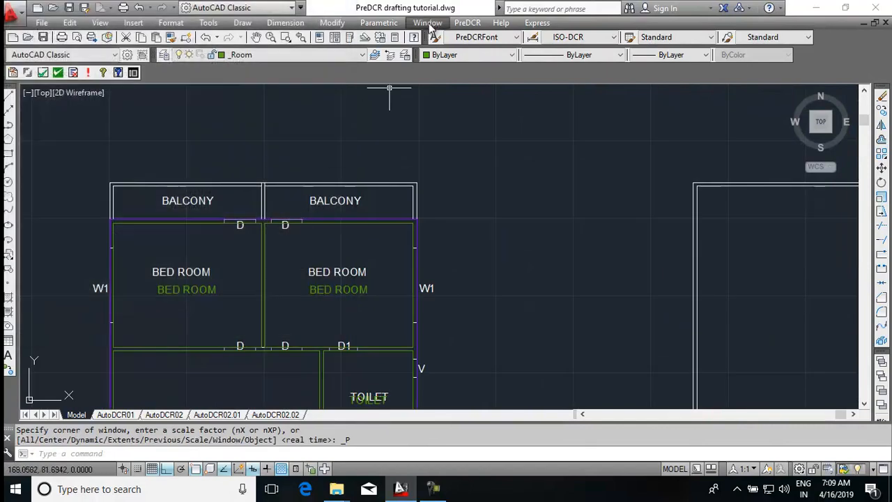
Step: Make _Door the current layer
click(466, 23)
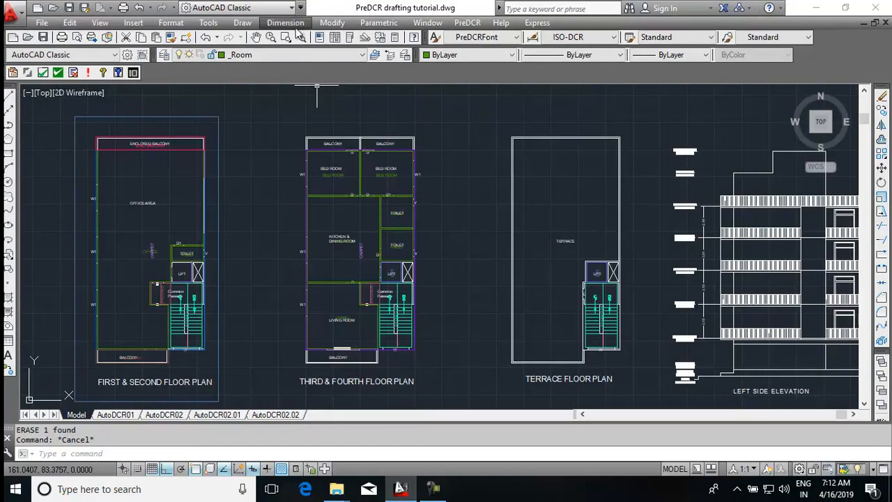
click(285, 56)
scroll(257, 197, up, 15)
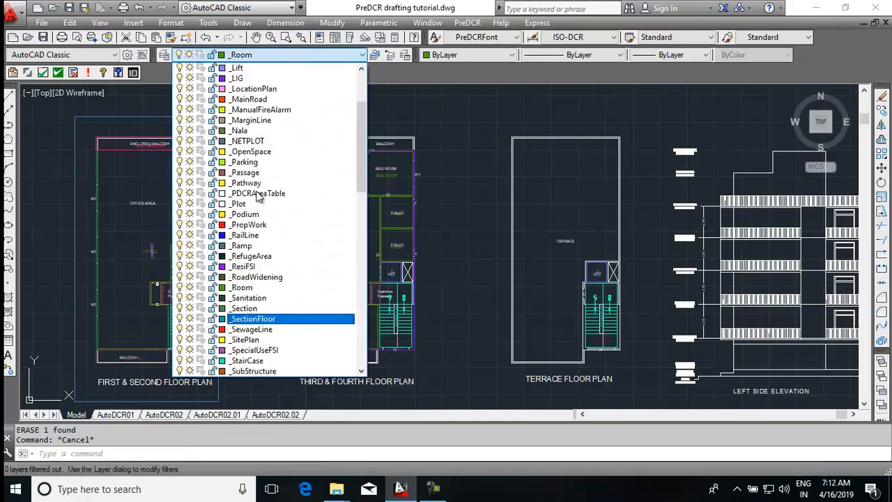
click(253, 173)
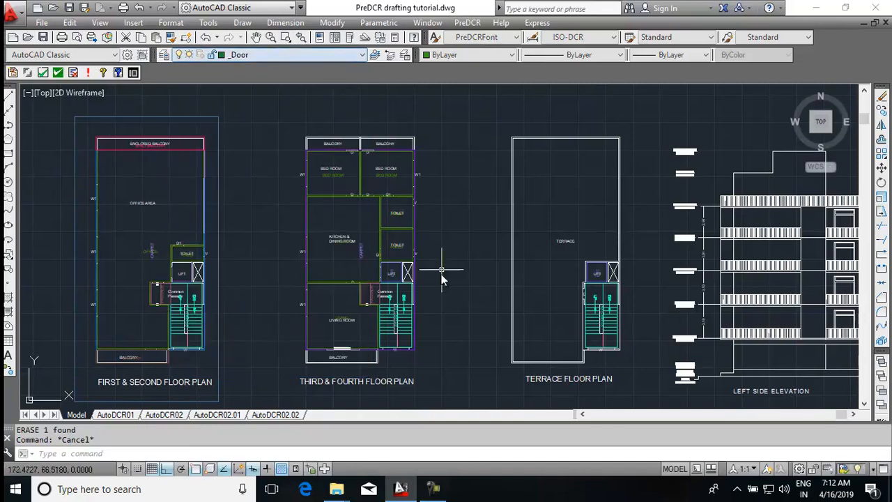
Step: Insert PreDCR door D, 1.0 wide, 0.11 deep and 2.1 high, at the opening between the passage and the living room, unrotated
scroll(356, 302, up, 6)
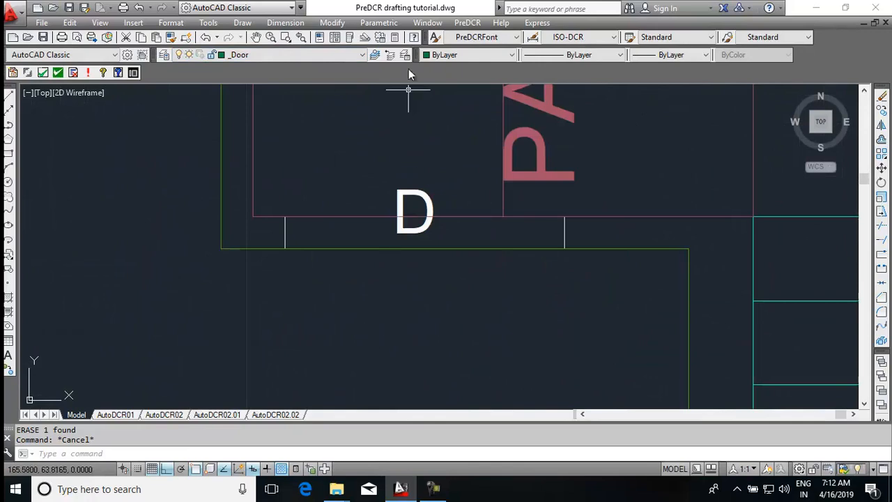
click(467, 23)
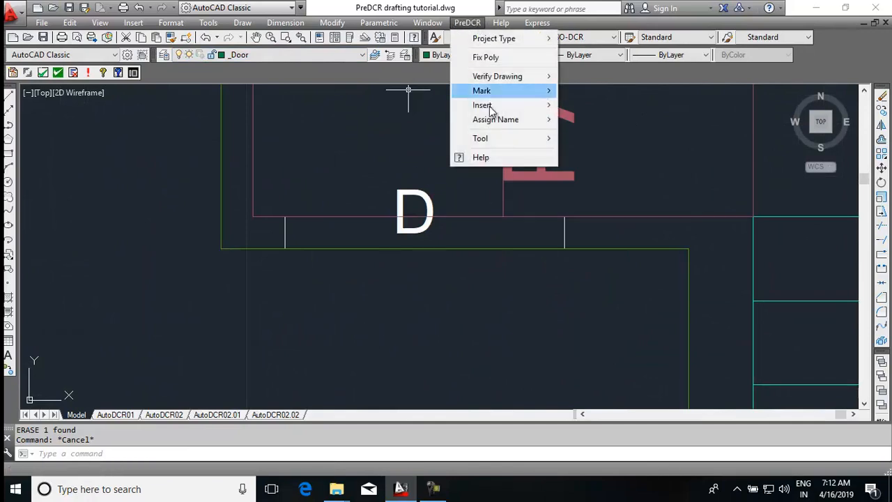
mouse_move(491, 106)
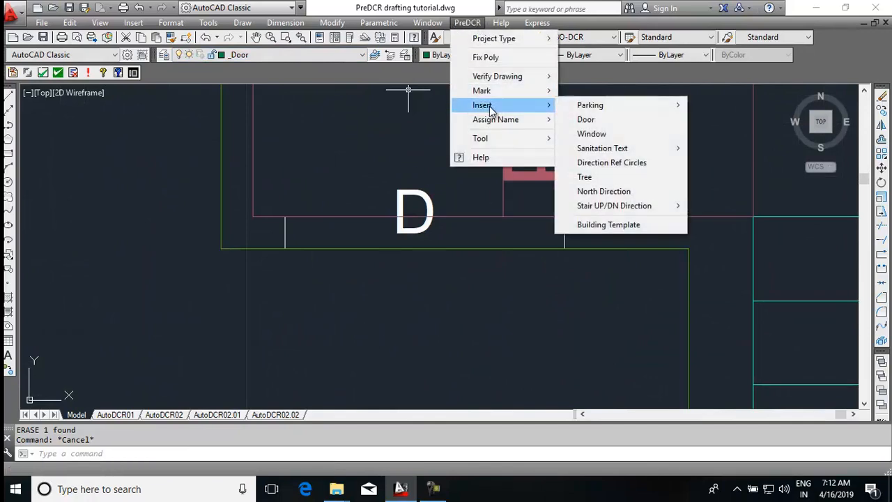
click(584, 121)
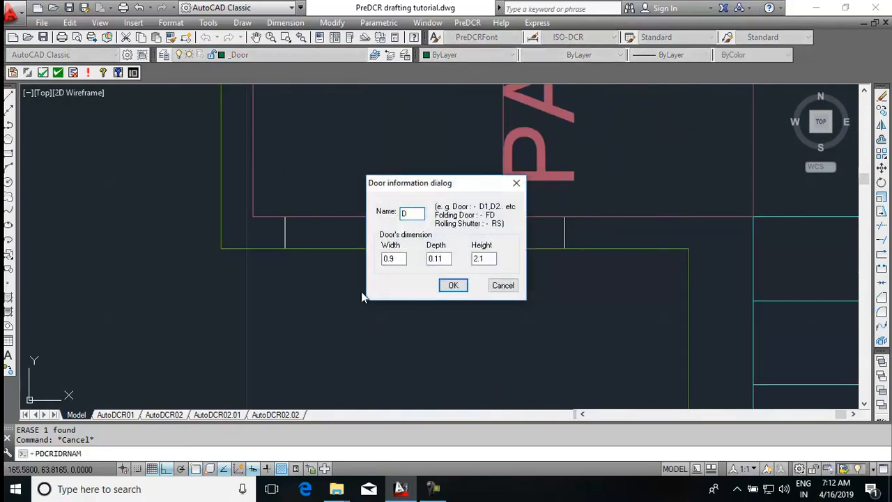
text(1.0)
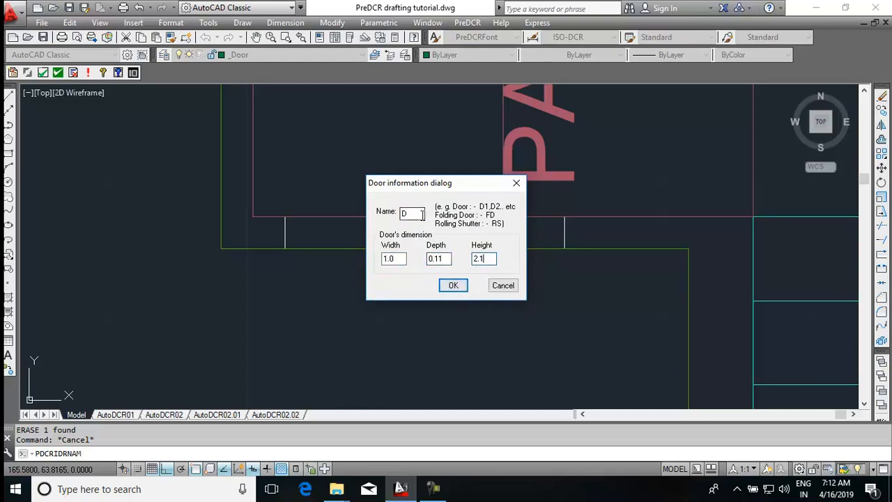
click(451, 285)
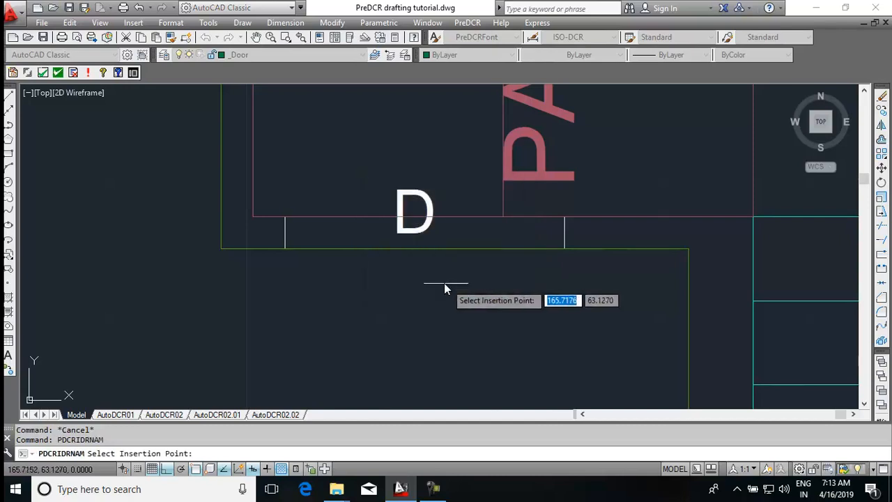
click(288, 220)
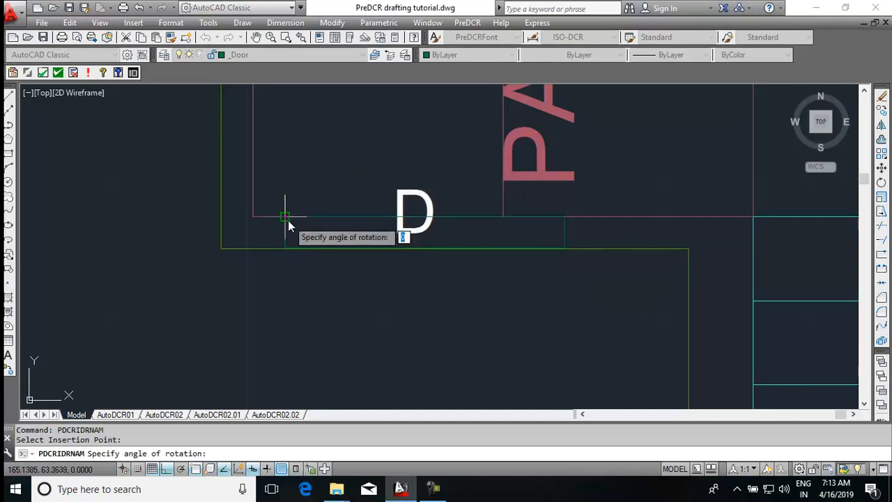
click(354, 256)
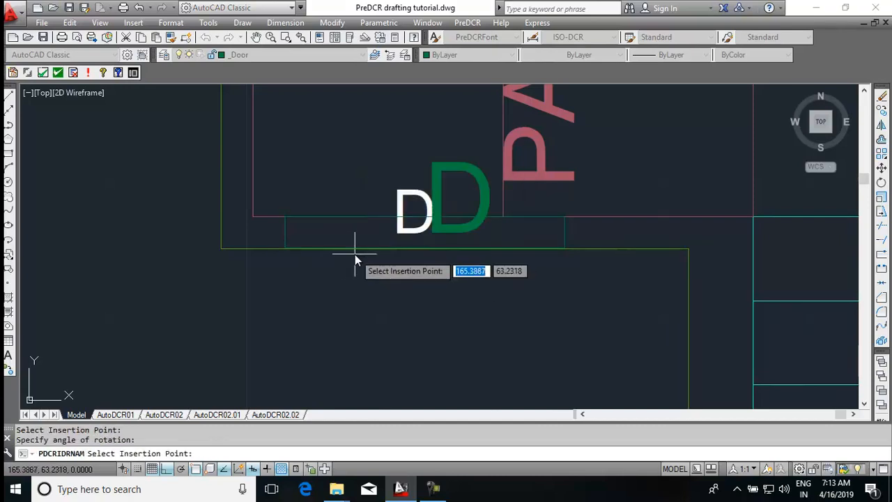
scroll(354, 252, down, 6)
middle_drag(391, 225, 386, 191)
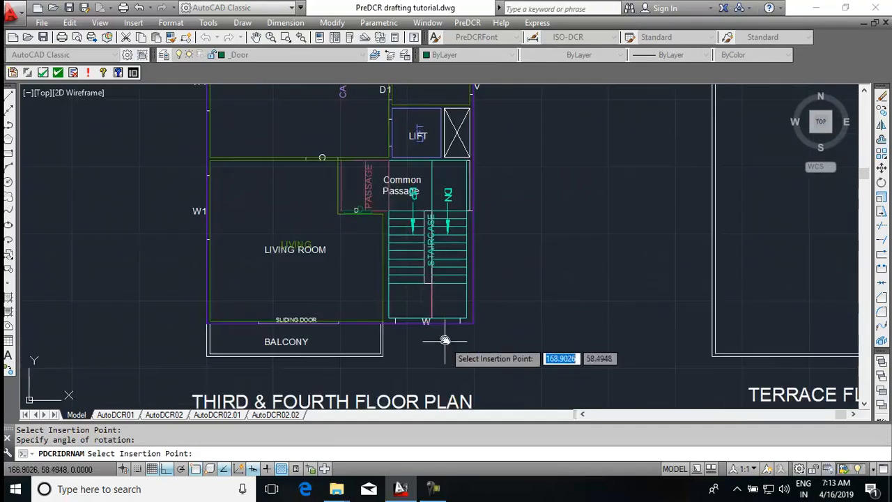
scroll(446, 334, up, 6)
key(Escape)
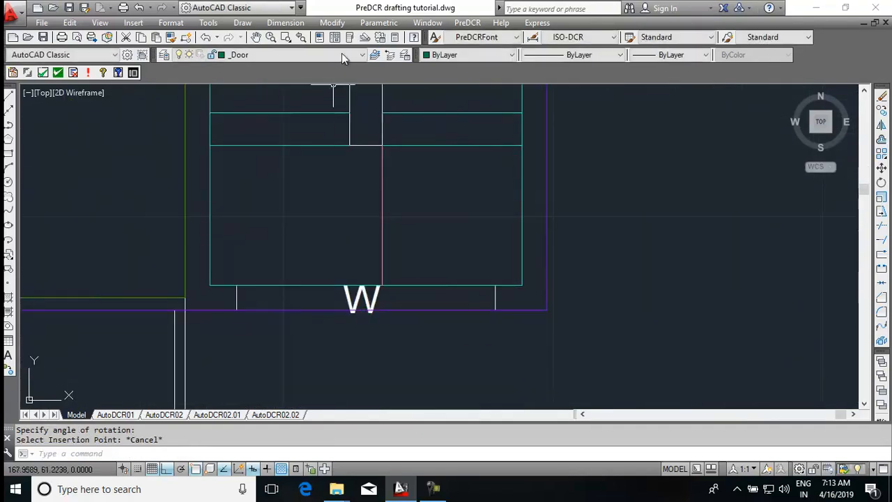
Step: Make _Window the current layer
click(341, 55)
scroll(305, 241, down, 7)
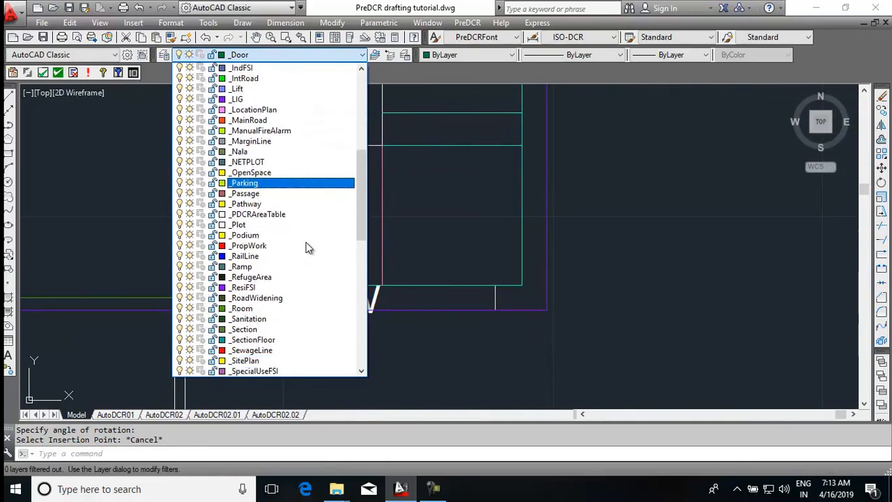
scroll(271, 355, down, 6)
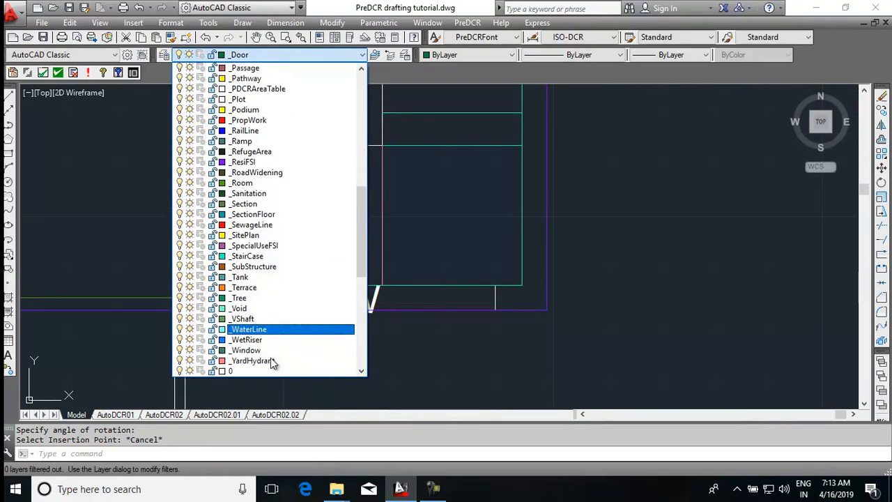
click(265, 181)
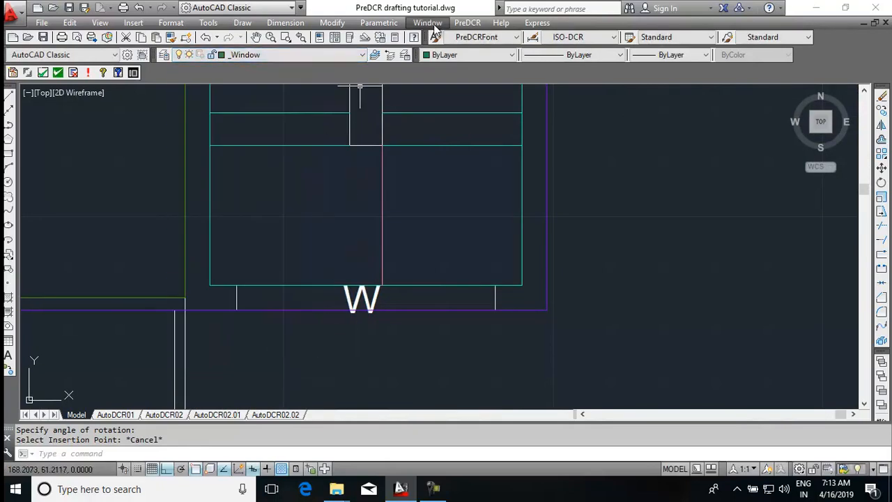
Step: Insert PreDCR window W, 2.4 wide, 0.24 deep and 1.2 high, in the opening of the staircase's lower wall, unrotated
click(467, 27)
mouse_move(540, 105)
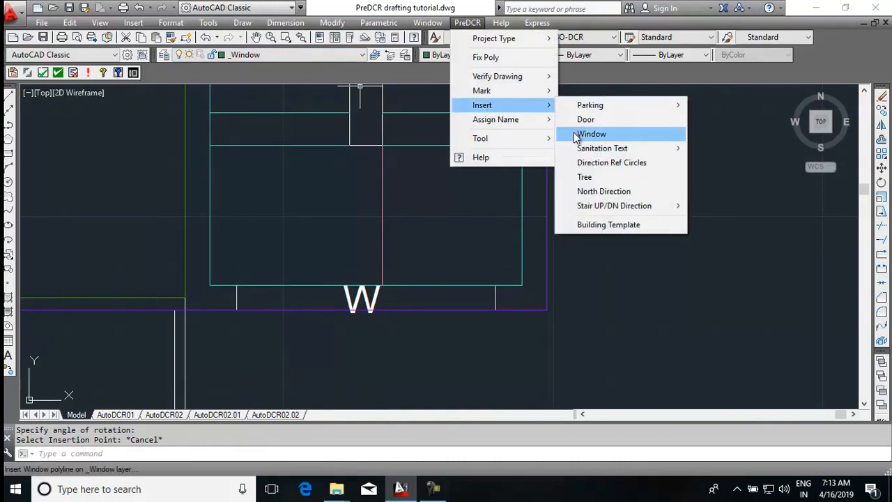
click(585, 134)
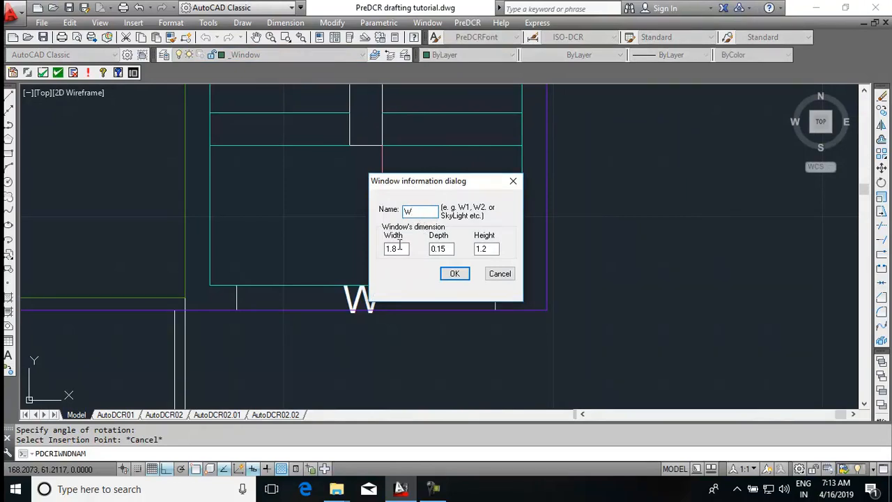
drag(397, 249, 381, 249)
text(2.4)
click(453, 250)
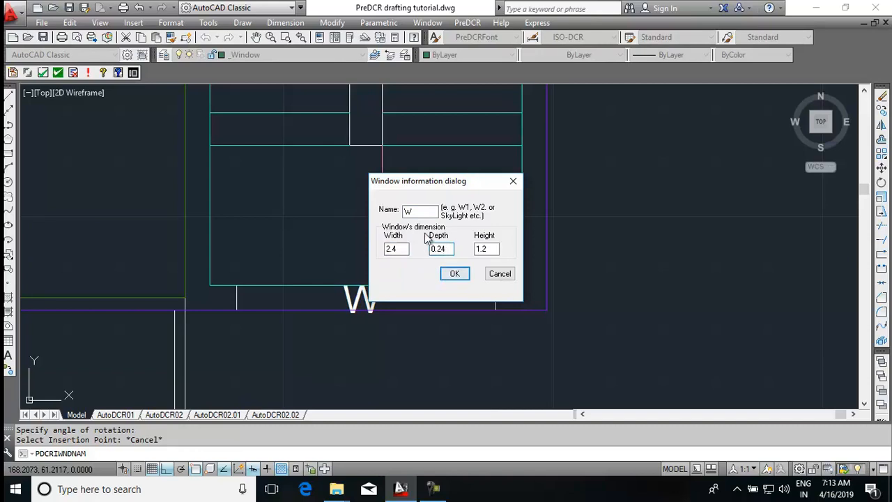
click(465, 274)
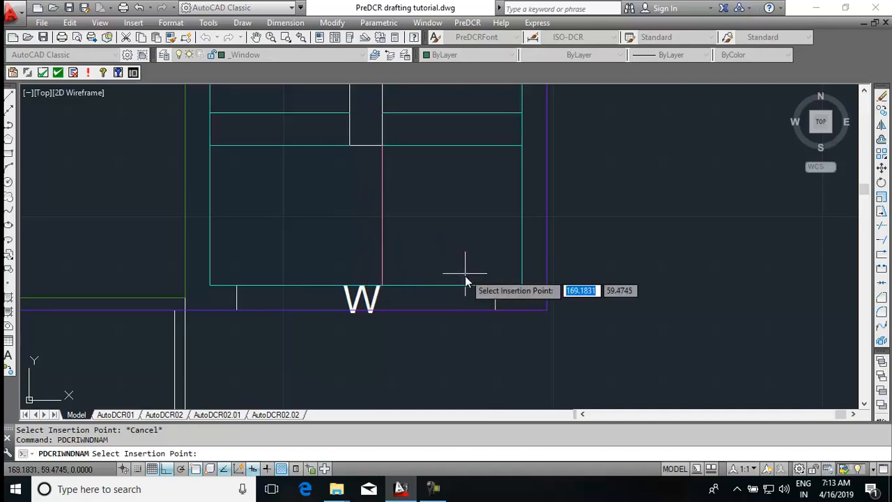
click(237, 285)
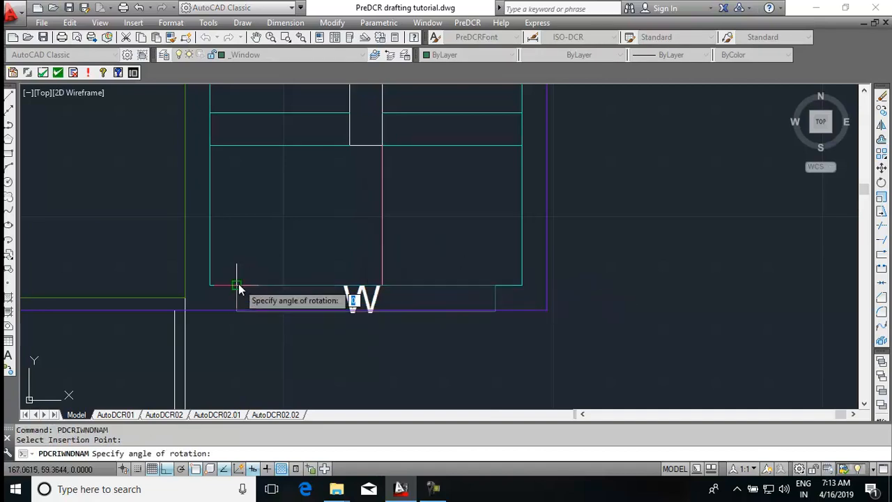
click(238, 284)
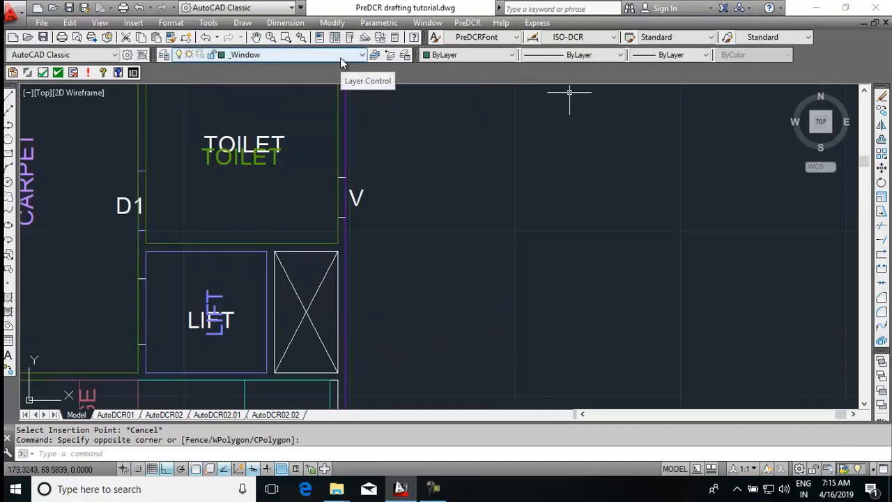
Step: Insert PreDCR window V, 0.6 wide and 0.11 deep, at the upper inner corner of the lower toilet's ventilator opening
click(467, 22)
mouse_move(491, 111)
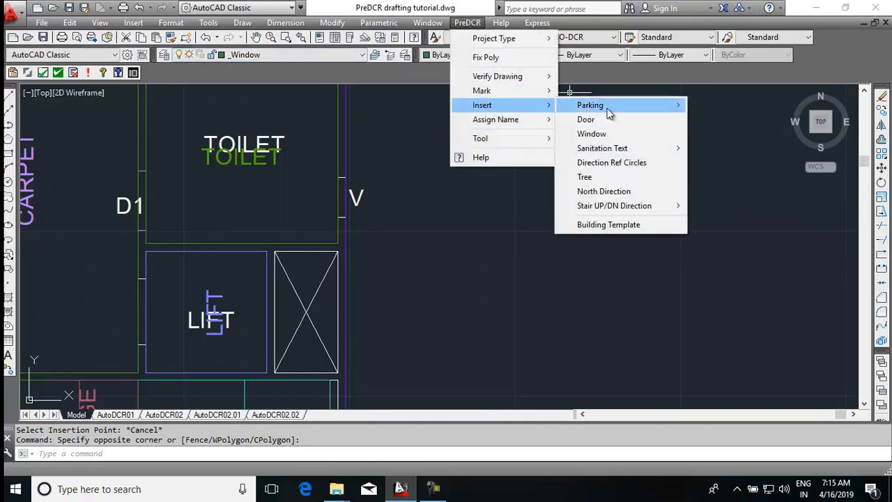
click(611, 133)
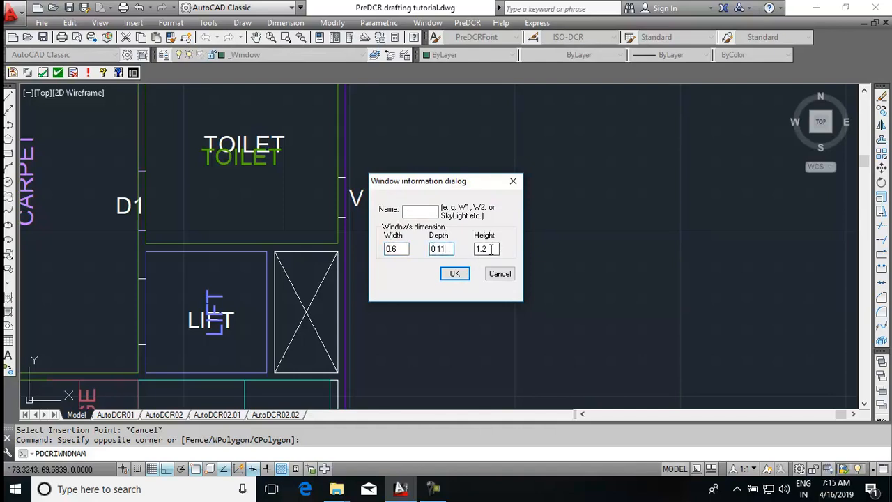
click(456, 277)
click(463, 278)
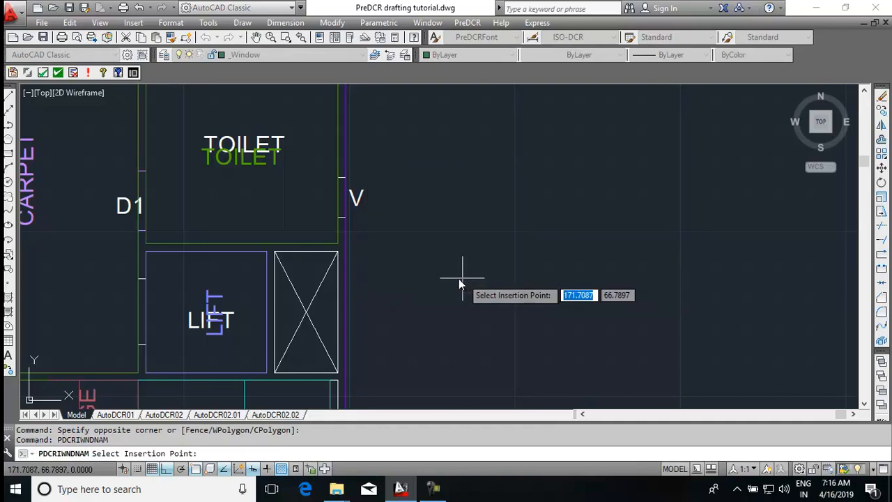
scroll(333, 174, up, 2)
click(336, 182)
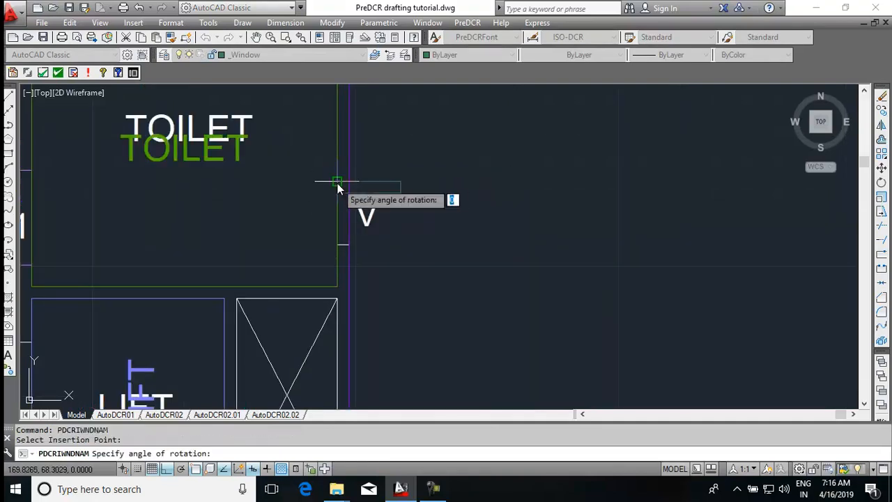
key(Return)
scroll(345, 202, up, 2)
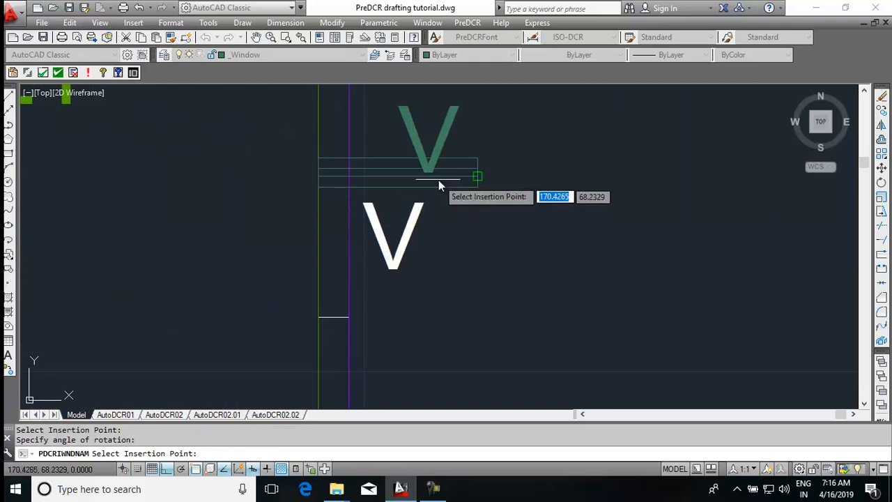
key(Escape)
Step: Rotate the inserted V window about its upper-left corner to 270° so it runs down along the toilet wall
click(460, 148)
click(427, 195)
text(R)
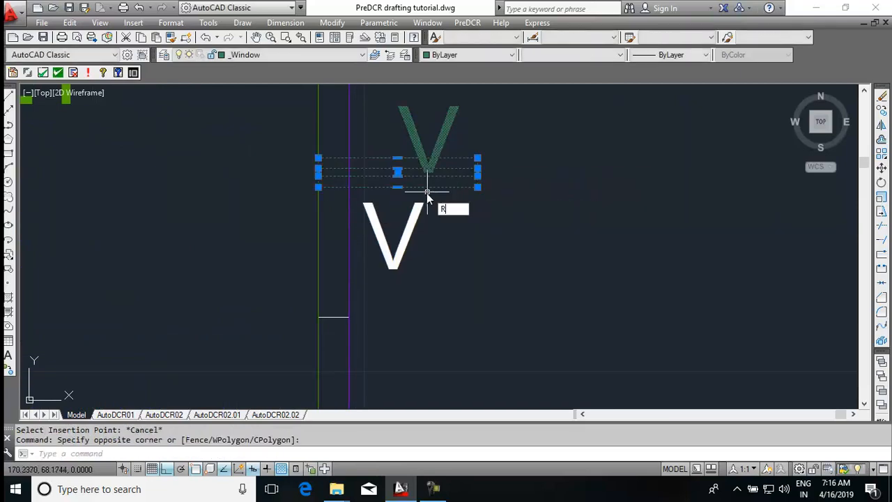
text(O)
key(Return)
click(319, 158)
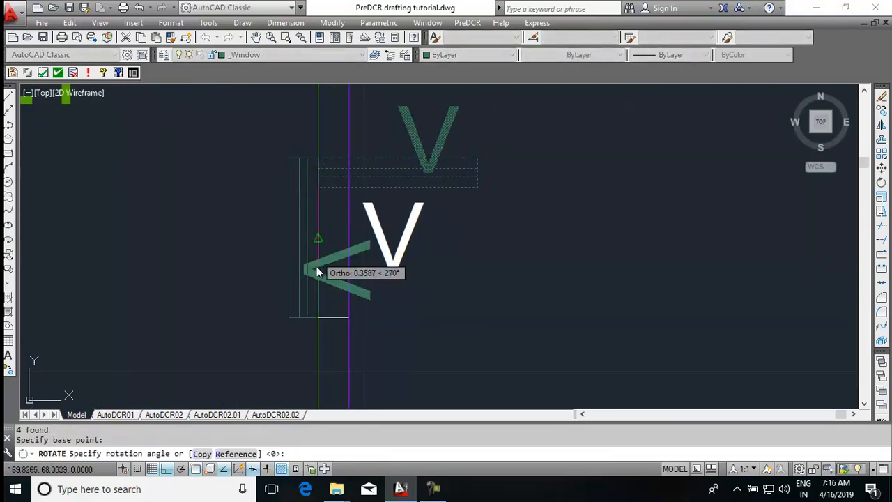
click(303, 273)
key(Escape)
Step: Move the rotated V window by its lower-left corner to the lower inner corner of the toilet's wall opening
click(307, 140)
click(276, 299)
text(m)
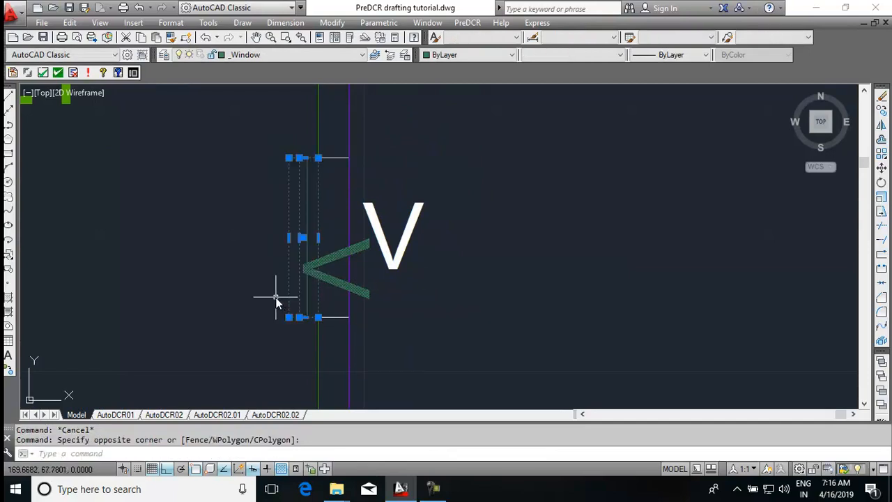
key(Return)
click(289, 320)
scroll(315, 319, up, 7)
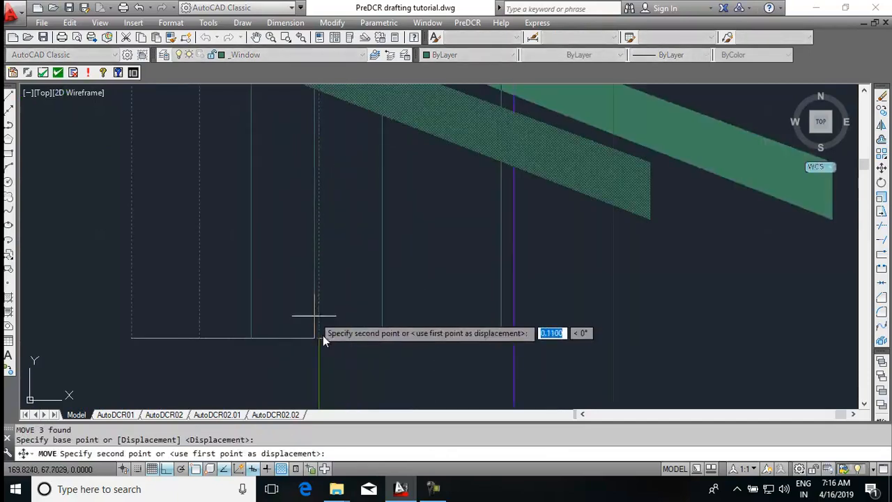
click(319, 338)
scroll(419, 275, down, 7)
scroll(414, 279, up, 8)
key(Escape)
Step: Move the leftover vertical line of the V window into its outline in the toilet wall
click(344, 113)
click(360, 314)
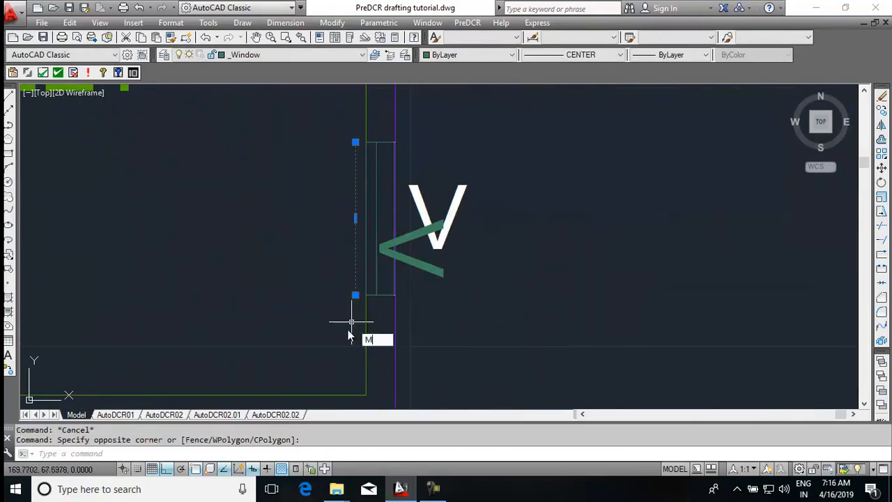
text(m)
key(Return)
click(355, 296)
scroll(457, 269, down, 6)
key(Escape)
scroll(427, 240, down, 4)
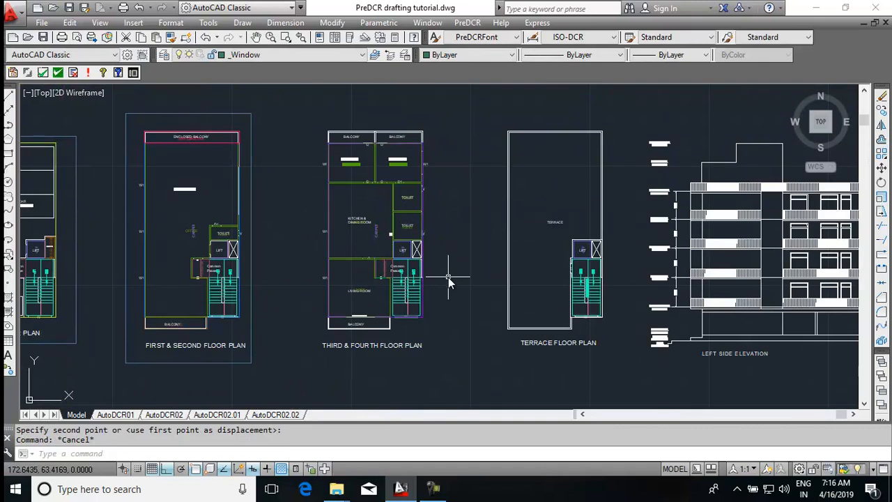
Step: Make _Terrace the current layer
scroll(421, 282, up, 2)
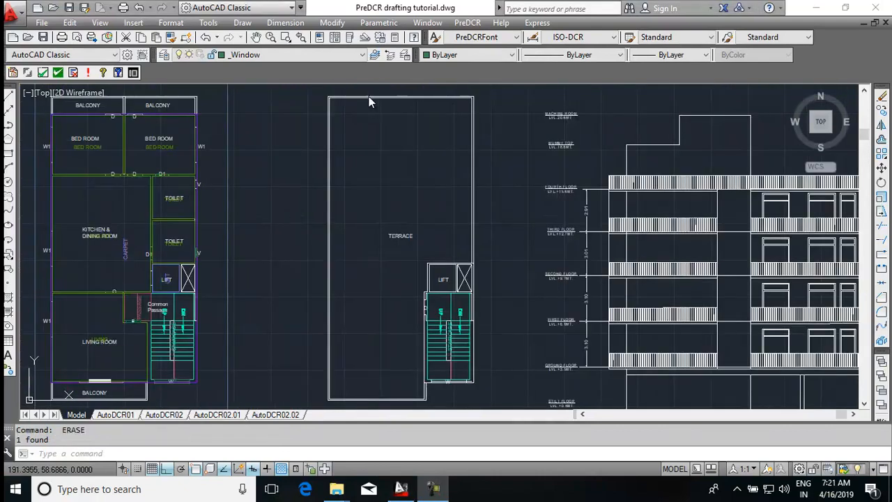
click(355, 56)
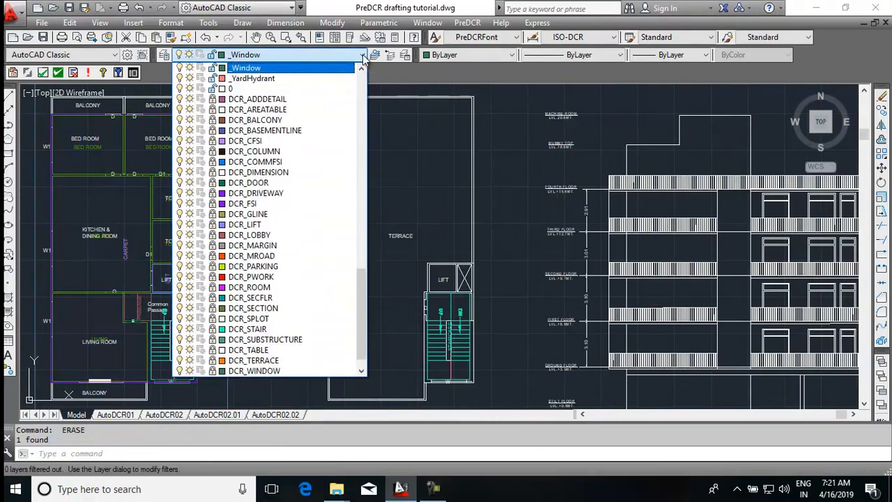
scroll(292, 203, up, 3)
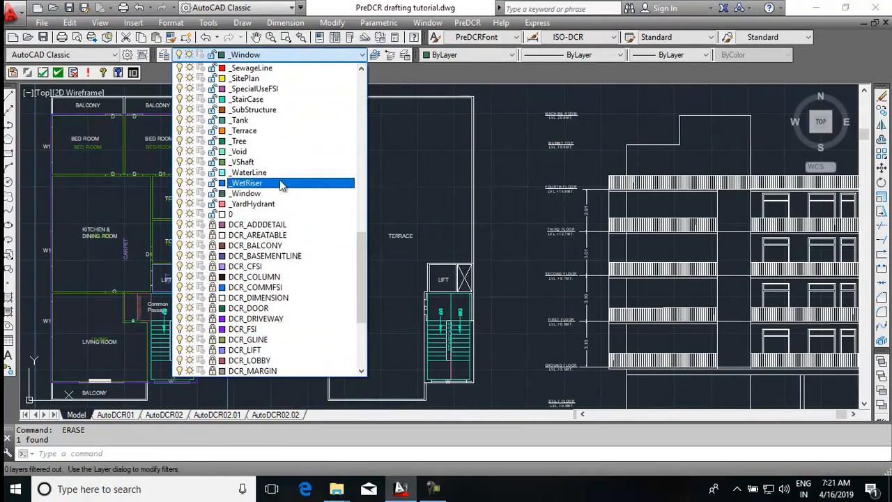
click(272, 131)
Step: Start a polyline at the terrace's upper-left outer corner and trace the outer wall to the staircase block's lower-right corner
text(P)
key(Return)
scroll(327, 105, up, 5)
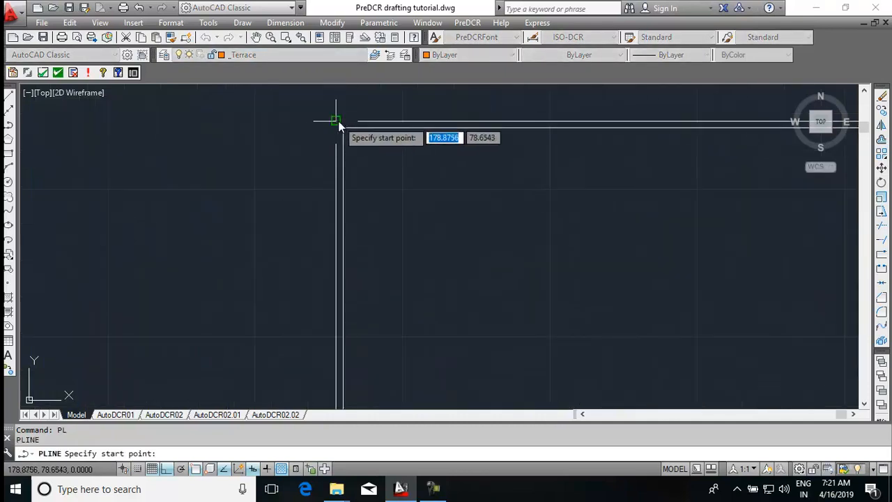
click(337, 122)
scroll(213, 144, down, 4)
scroll(514, 146, up, 5)
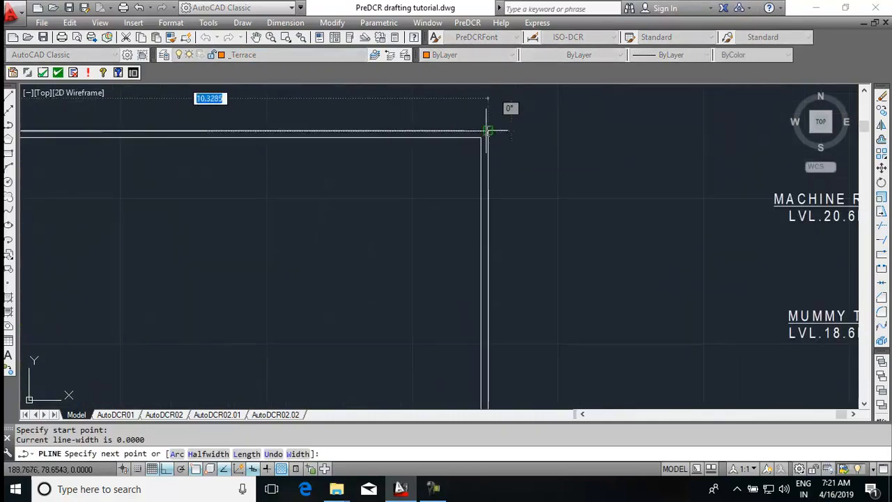
click(487, 131)
scroll(477, 139, down, 5)
scroll(481, 244, up, 6)
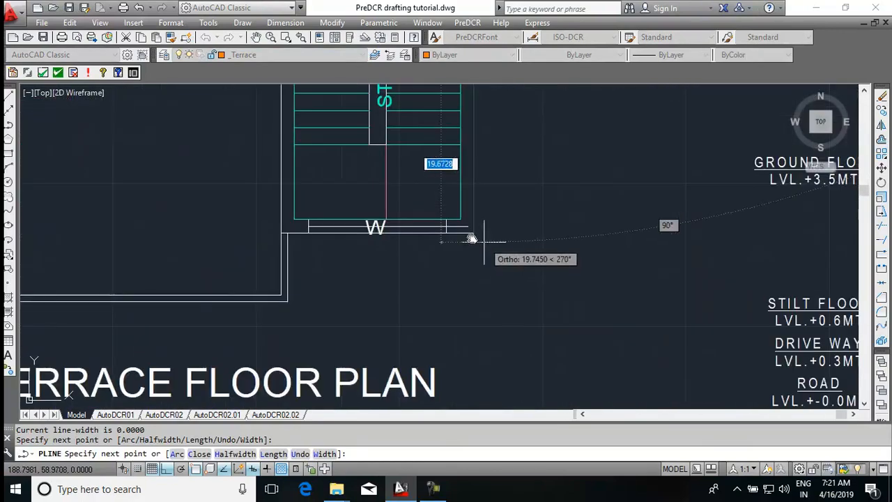
click(473, 233)
click(278, 233)
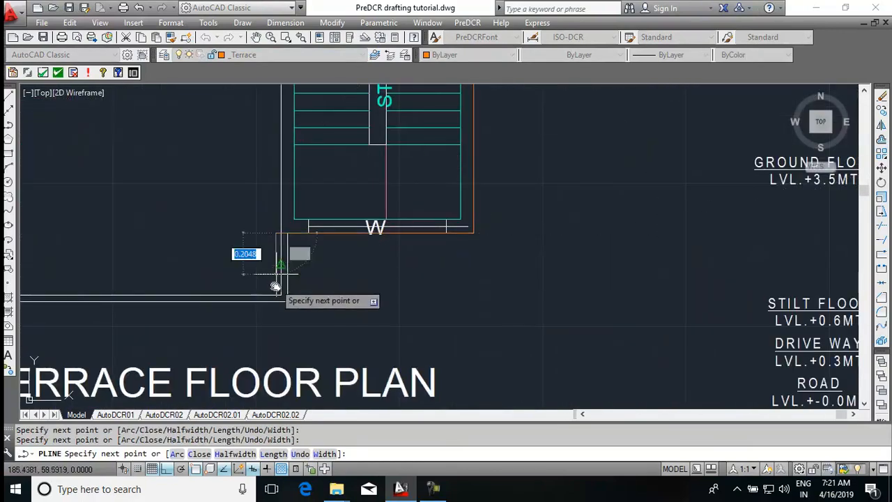
middle_drag(286, 301, 468, 302)
key(ctrl+z)
key(ctrl+z)
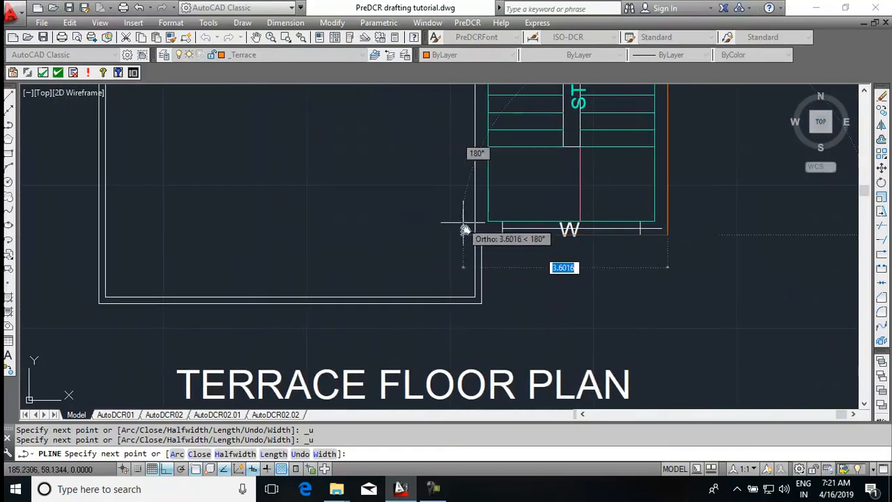
Step: Continue the terrace outline below the staircase to the outer wall, down to its lower corner and along the bottom wall, and close it
click(477, 237)
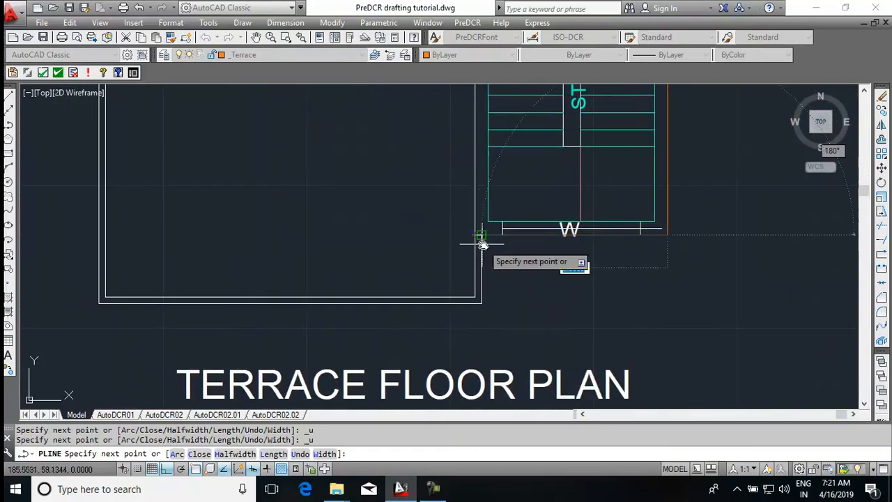
click(479, 301)
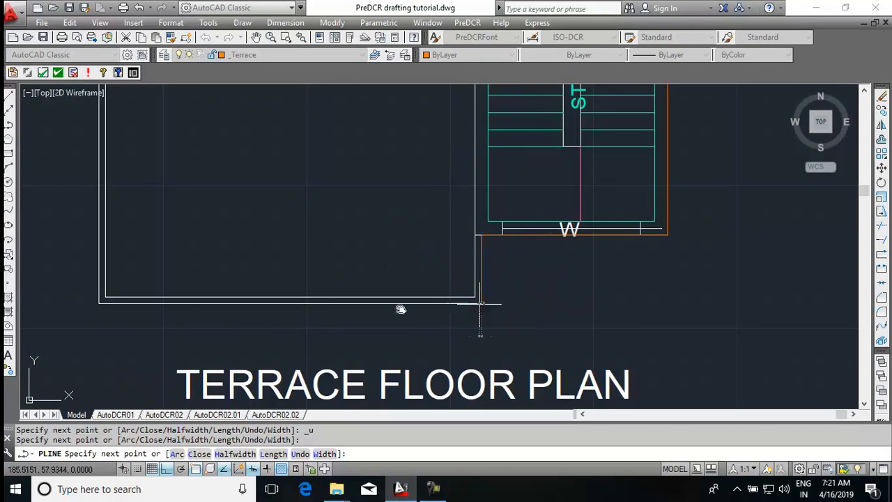
scroll(222, 293, down, 4)
click(95, 299)
middle_drag(241, 175, 272, 357)
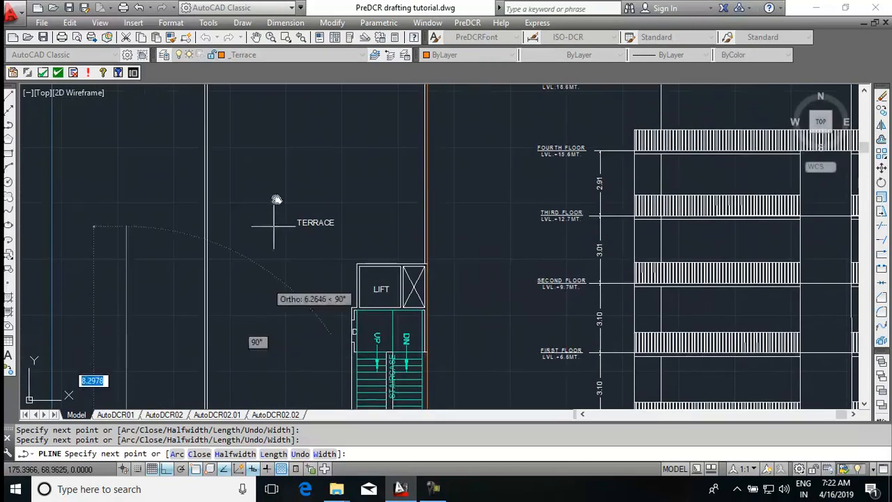
middle_drag(282, 149, 285, 325)
text(c)
key(Return)
Step: Stretch the outline's stray lower-left vertex to the terrace wall's lower-left corner
scroll(309, 177, down, 5)
scroll(236, 375, up, 5)
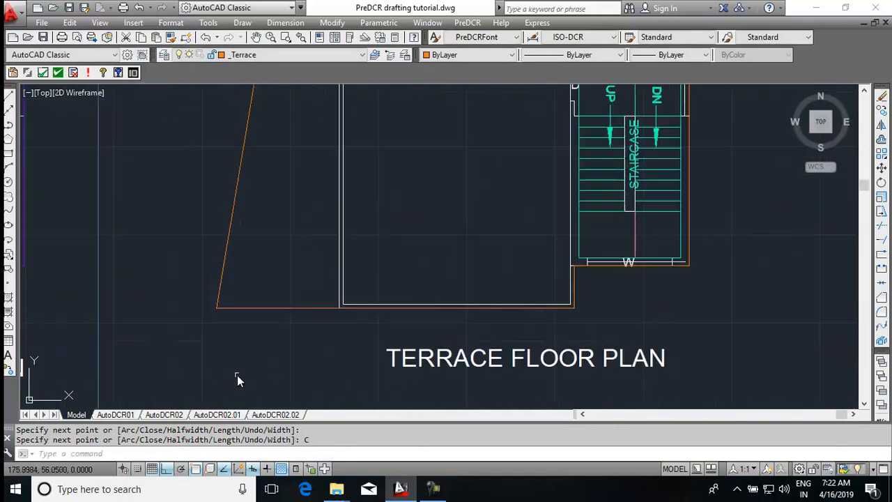
click(216, 308)
scroll(340, 314, up, 2)
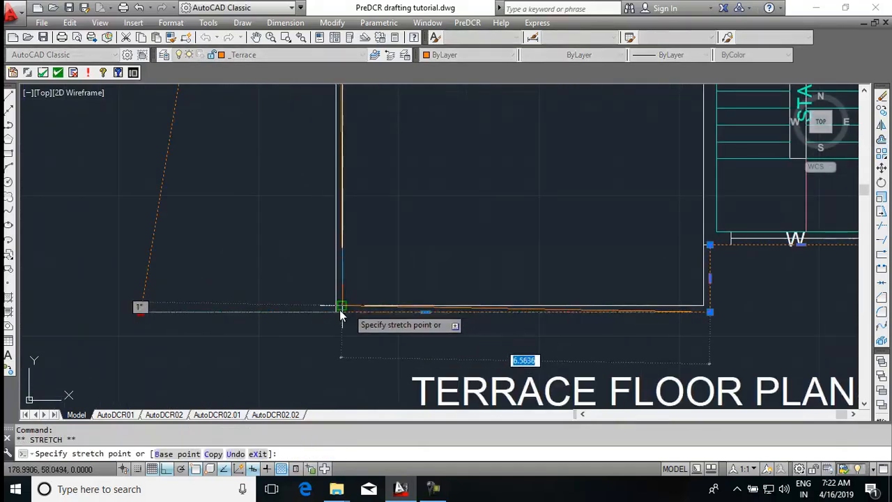
scroll(350, 326, down, 5)
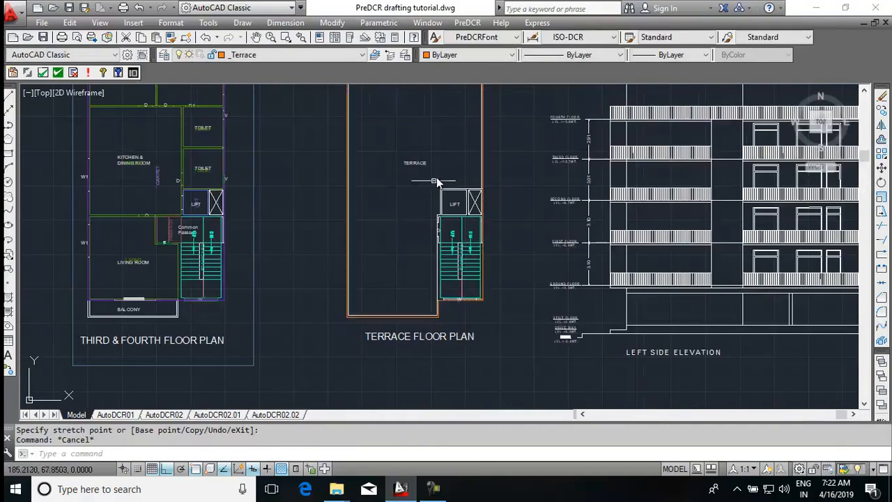
key(Escape)
Step: Add the multiline text TERRACE inside the terrace outline, above the existing terrace label
middle_drag(432, 184, 354, 265)
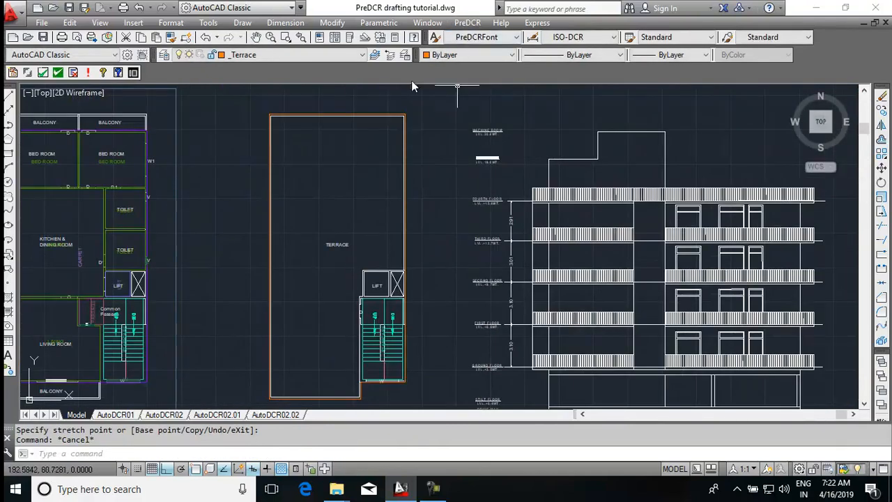
text(MT)
key(Return)
click(309, 197)
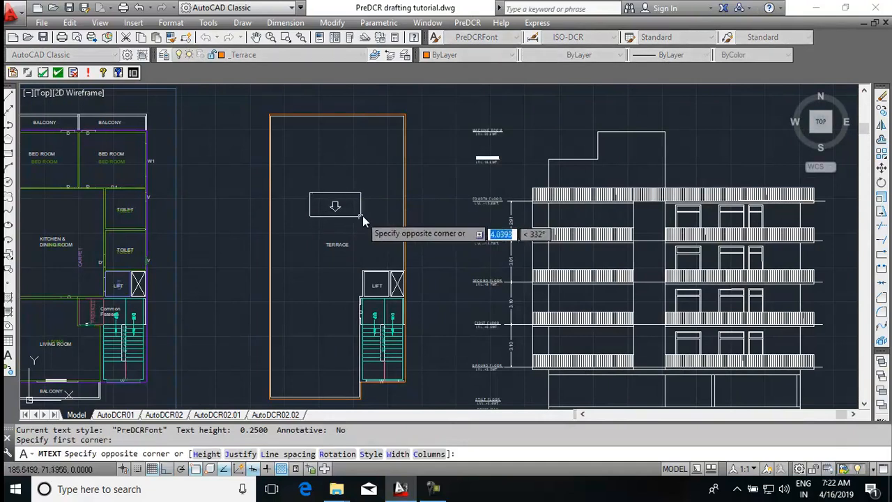
click(366, 212)
text(TERRACE)
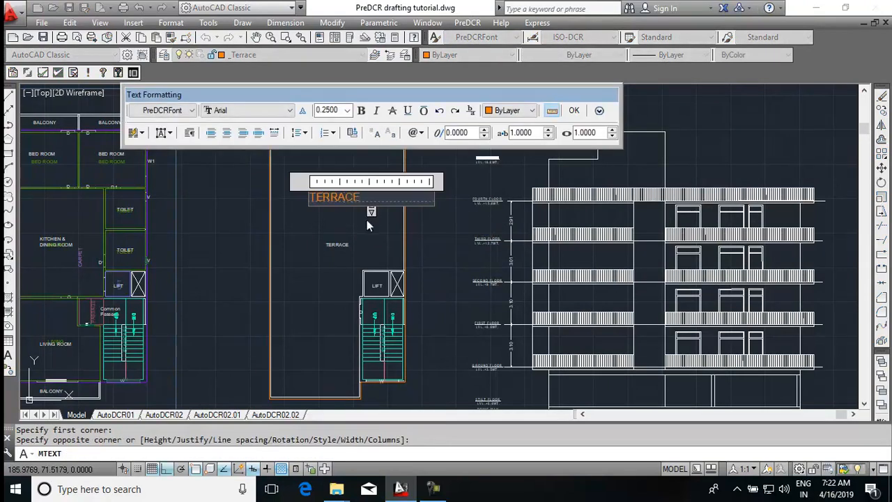
click(374, 245)
scroll(327, 209, up, 5)
scroll(388, 185, down, 5)
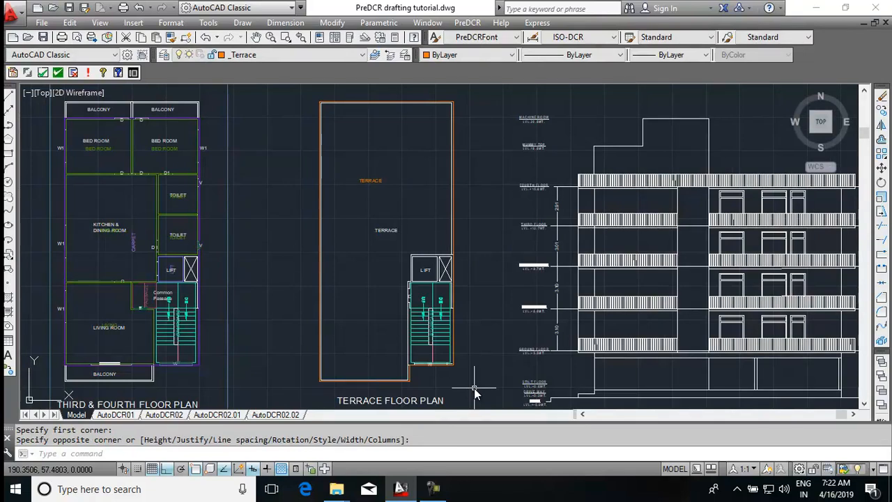
Step: Draw a rectangle on the _Lift layer along the inner walls of the lift in the terrace floor plan
click(292, 56)
scroll(268, 182, up, 7)
scroll(268, 183, up, 8)
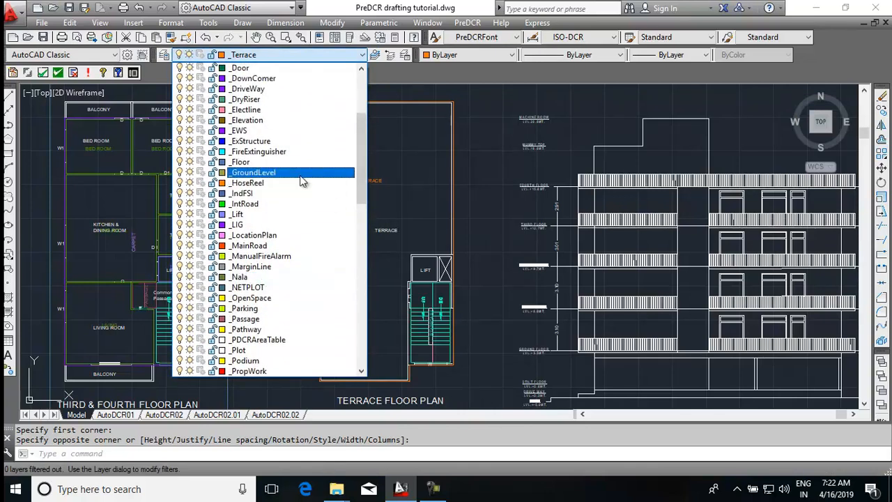
scroll(300, 179, up, 3)
scroll(300, 179, up, 3)
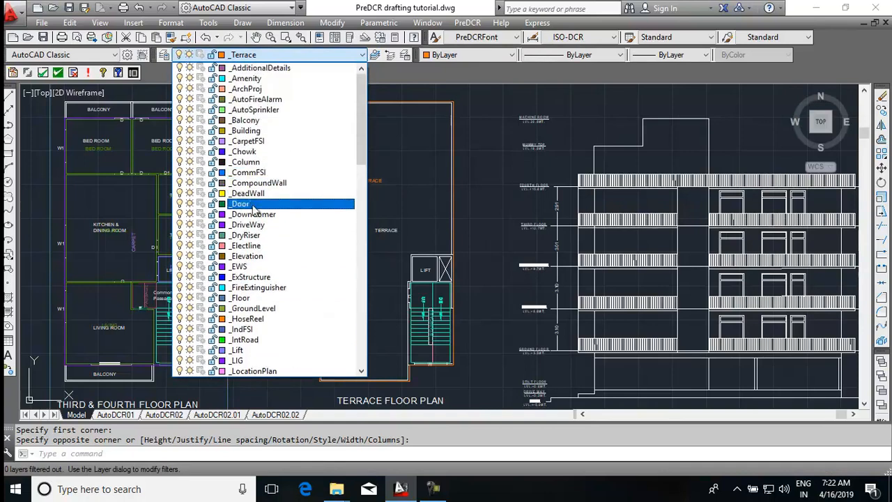
click(237, 350)
text(REC)
key(Return)
scroll(418, 279, up, 8)
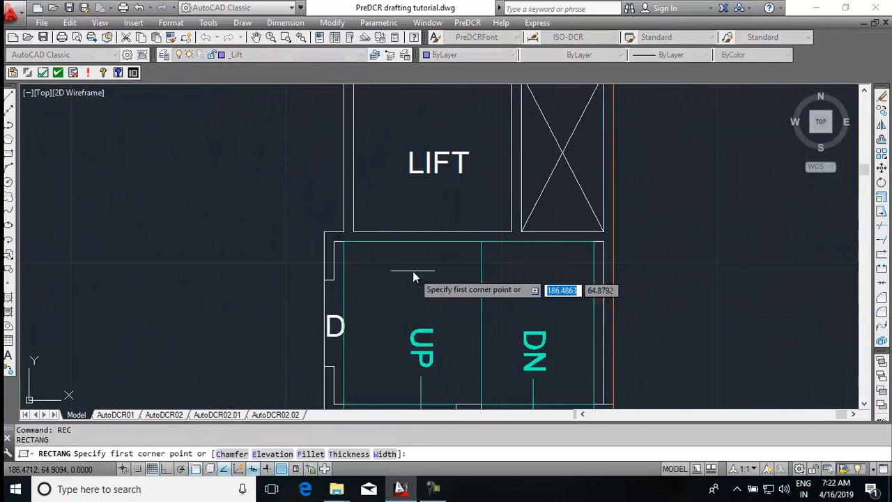
click(354, 231)
middle_drag(419, 184, 424, 257)
click(466, 199)
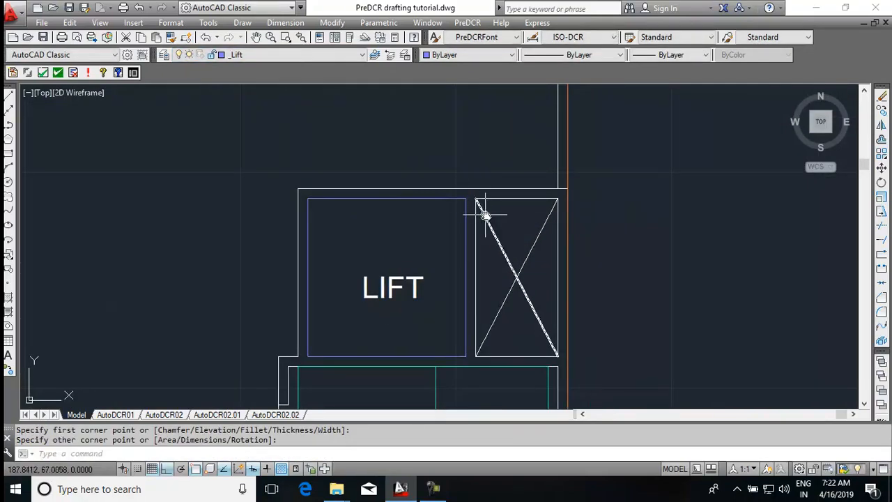
Step: Mark the terrace plan's lift rectangle as a lift machine room with the PreDCR marking command
click(470, 23)
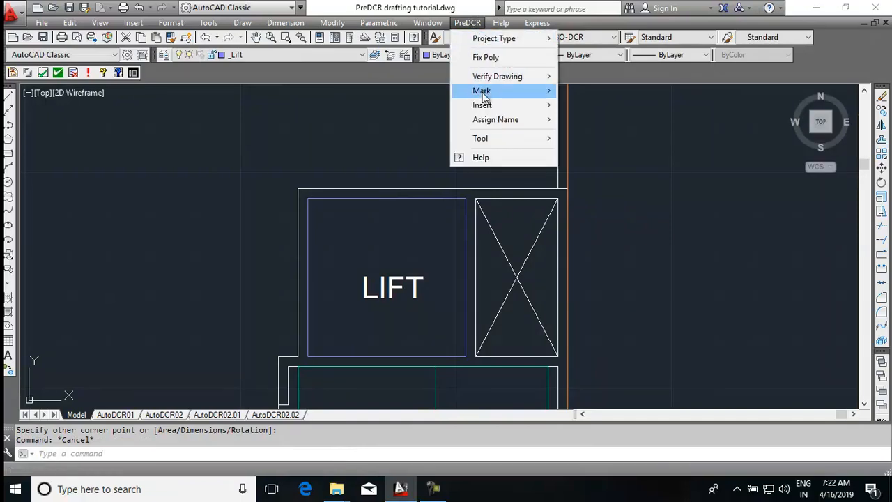
mouse_move(498, 97)
click(613, 177)
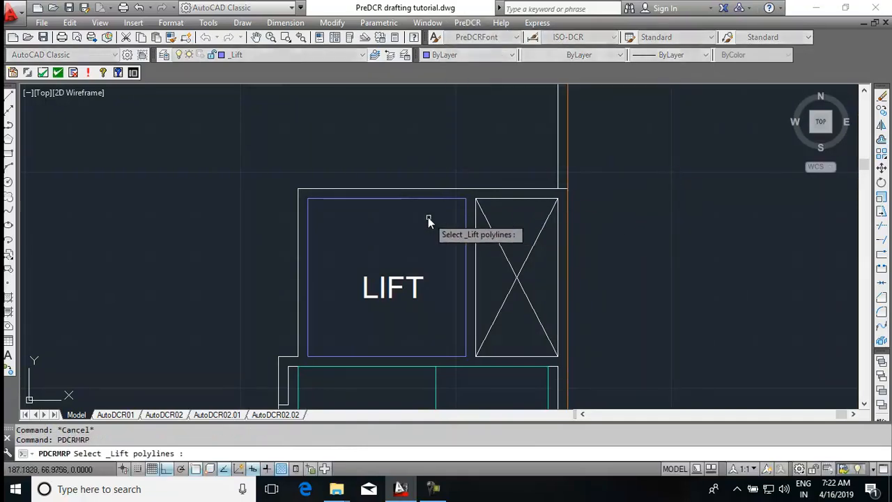
click(432, 199)
key(Return)
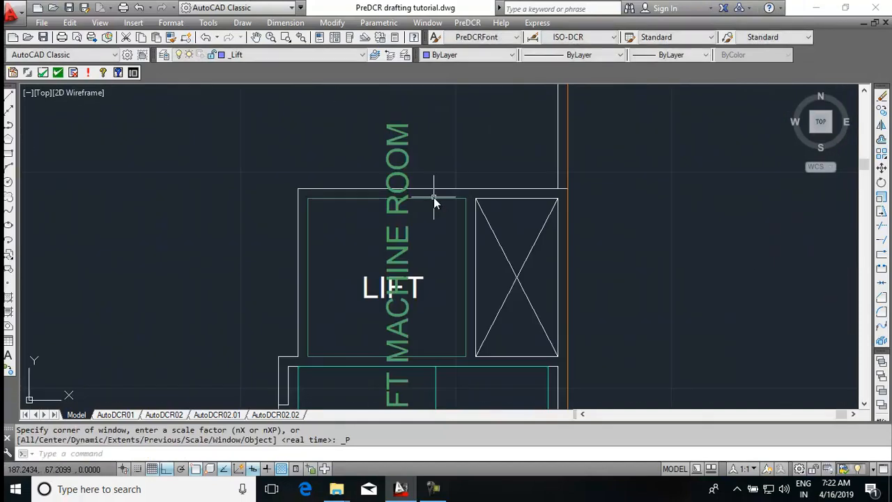
Step: Copy the floor boundary rectangle from the third and fourth floor plan so that it encloses the terrace floor plan
click(239, 203)
click(250, 227)
text(CO)
key(Return)
click(278, 204)
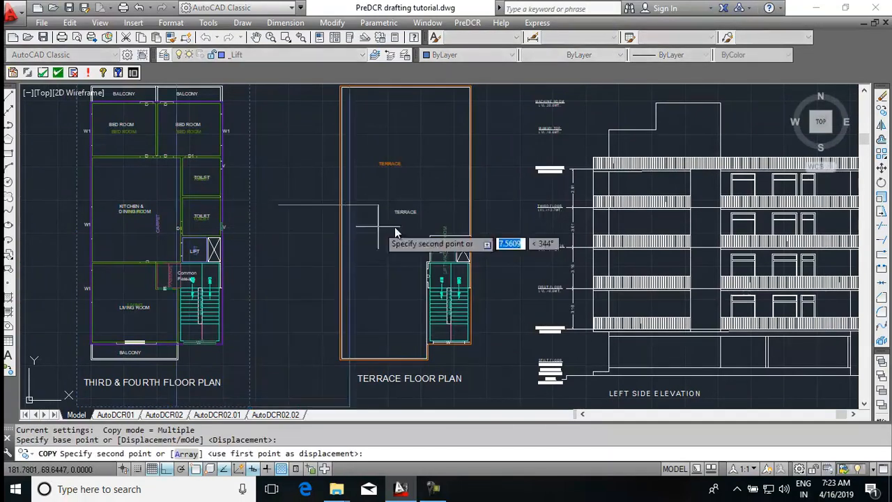
click(525, 221)
scroll(446, 253, down, 2)
key(Escape)
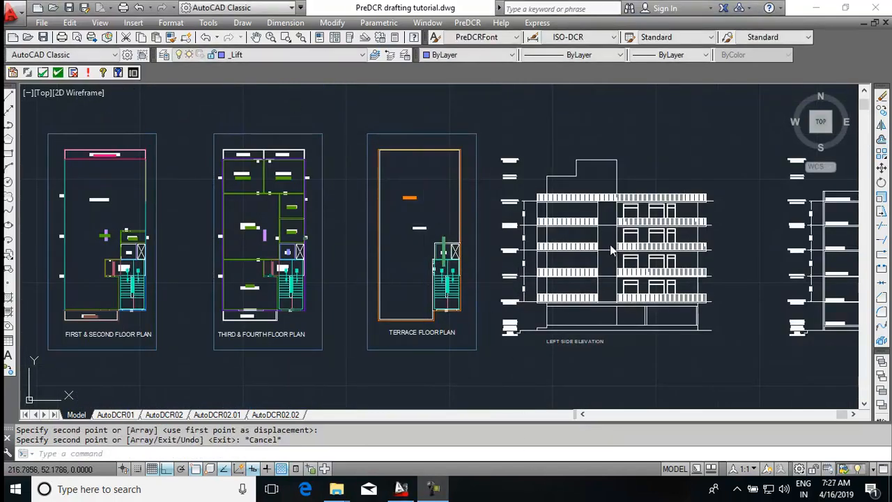
Step: Draw a rectangle on the _Section layer enclosing the whole section drawing with its level labels and title
middle_drag(610, 250, 131, 238)
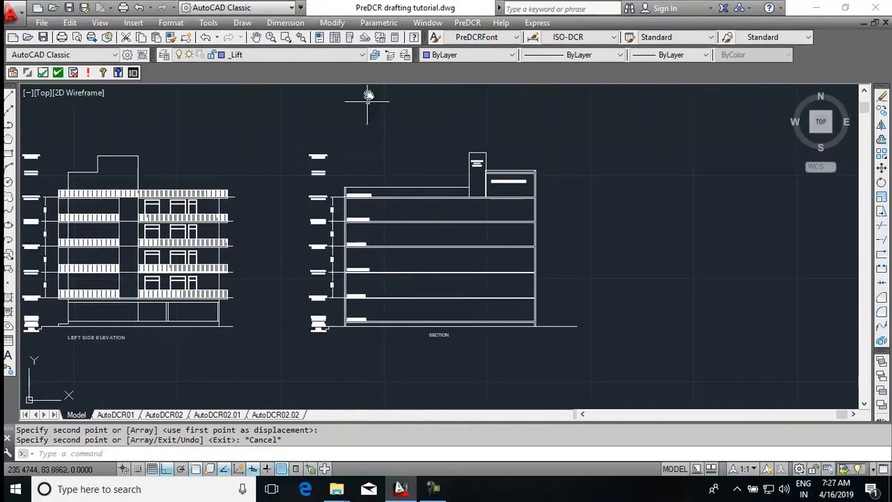
click(344, 55)
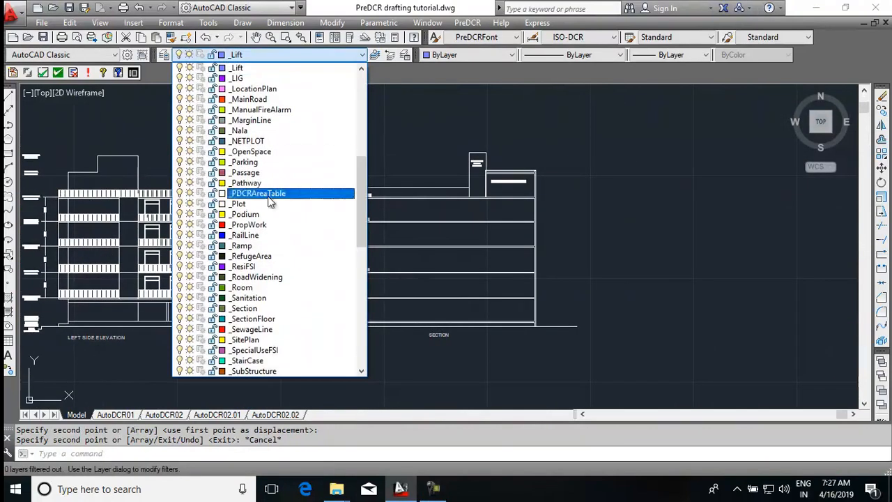
click(243, 308)
text(REC)
key(Return)
click(284, 138)
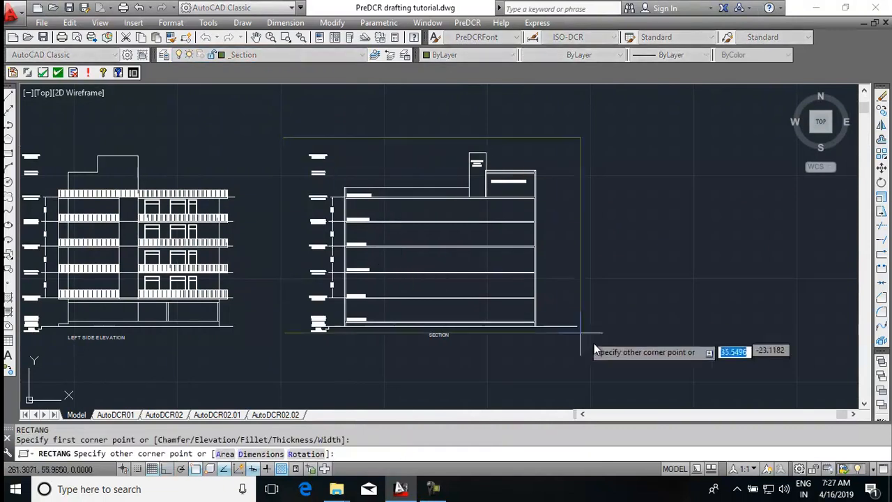
click(592, 361)
key(Escape)
Step: Add the multiline text SECTION inside the section boundary, just below the drawing's title
text(M)
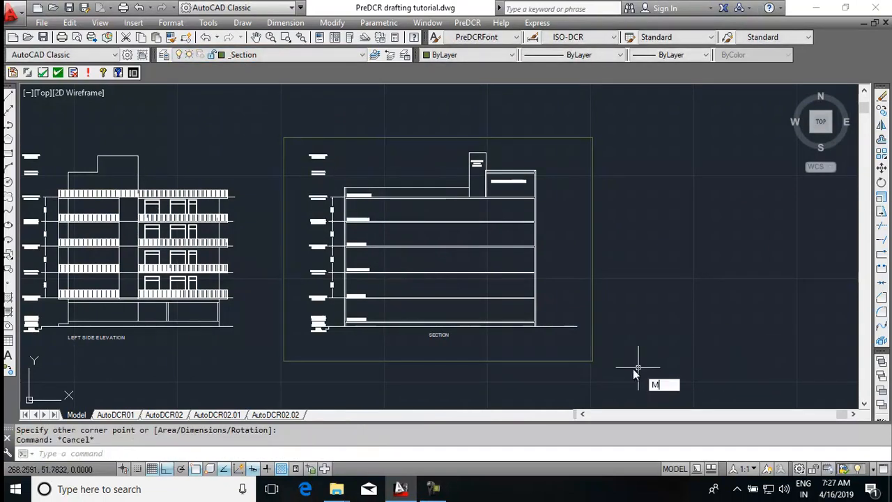
text(T)
key(Return)
scroll(517, 355, up, 4)
click(367, 315)
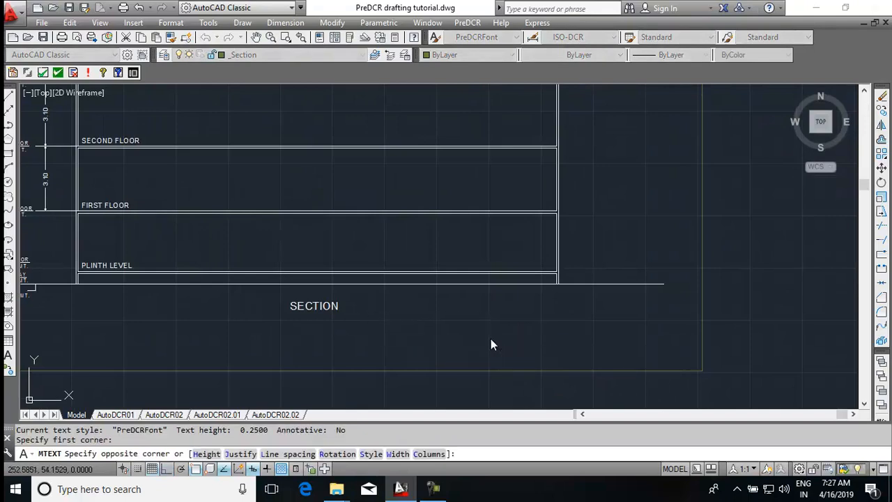
click(491, 340)
text(SECTION)
click(544, 339)
Step: Move the new SECTION text toward the lower-right corner of the section boundary, clear of the title
click(387, 319)
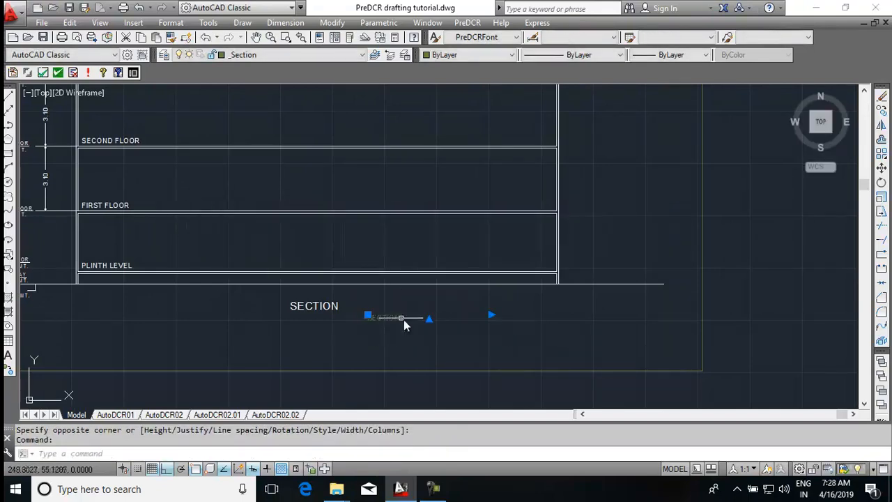
text(m)
key(Return)
click(390, 318)
scroll(575, 318, down, 4)
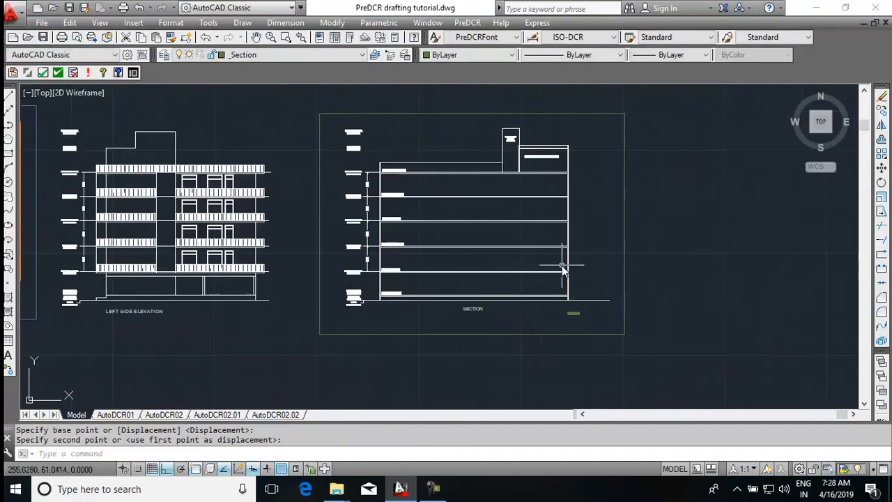
Step: Draw a rectangle on the _SectionFloor layer around the plinth in the section, from the ground line up to the plinth level line
scroll(561, 245, up, 3)
scroll(492, 258, up, 1)
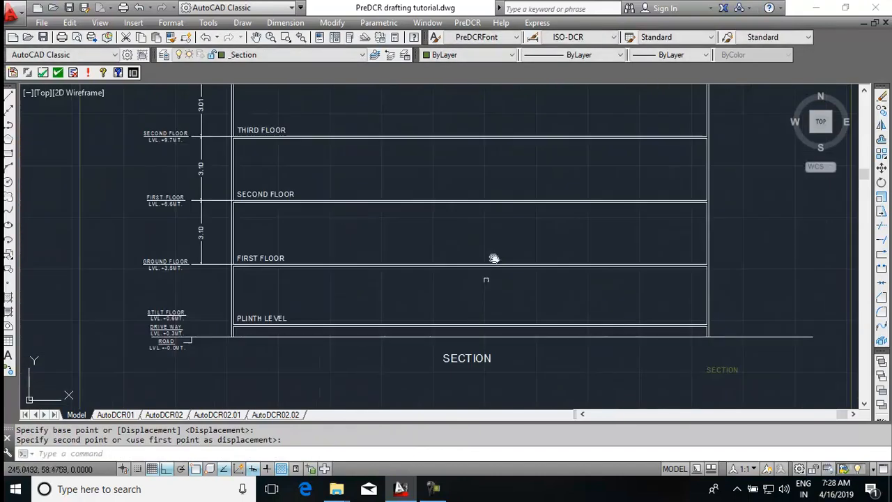
click(361, 54)
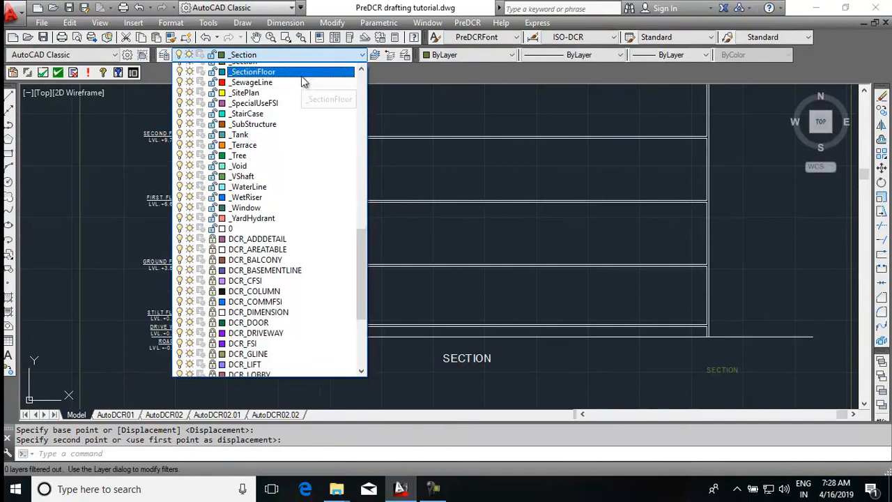
click(302, 79)
key(Escape)
text(rec)
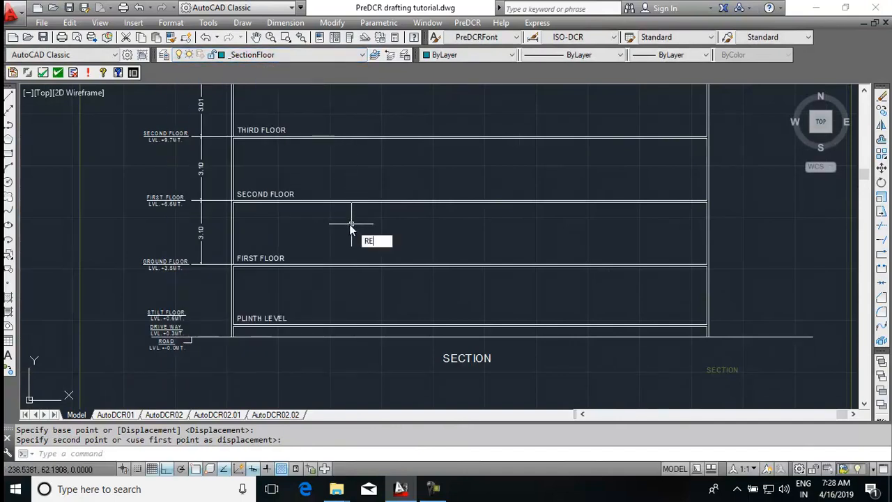
key(Return)
scroll(225, 351, up, 6)
click(251, 294)
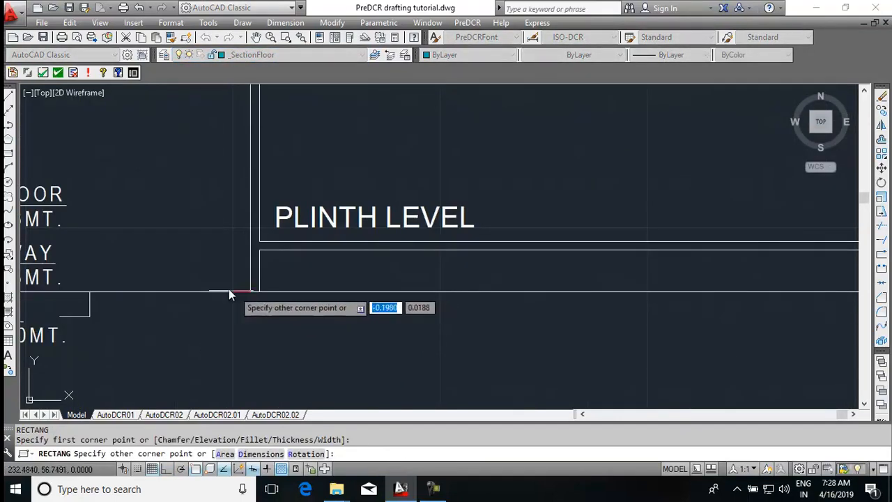
scroll(624, 280, down, 5)
scroll(702, 279, up, 7)
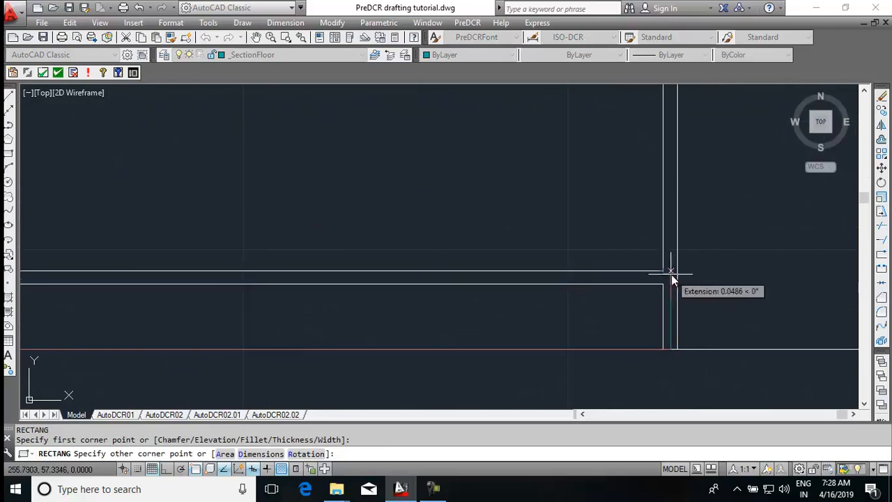
click(678, 271)
key(Escape)
Step: Draw a section floor rectangle across the full building width from the plinth level line up to the first floor line
key(Return)
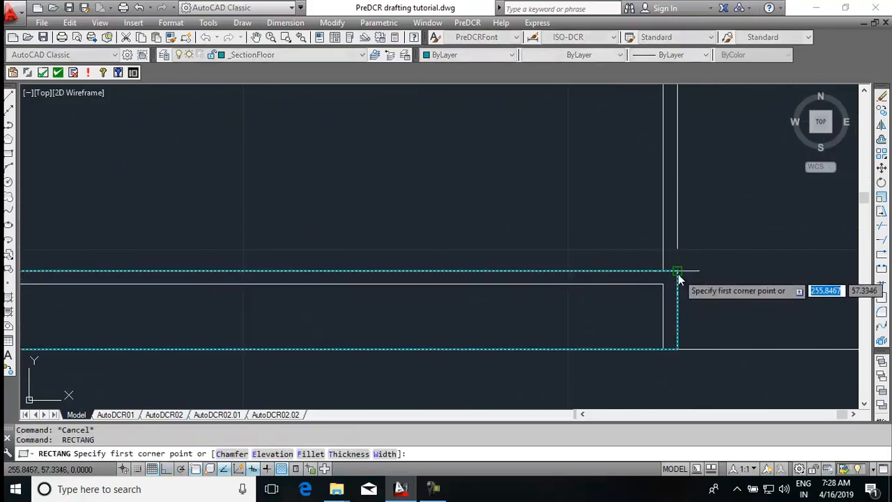
click(677, 271)
scroll(686, 277, down, 5)
scroll(286, 236, up, 7)
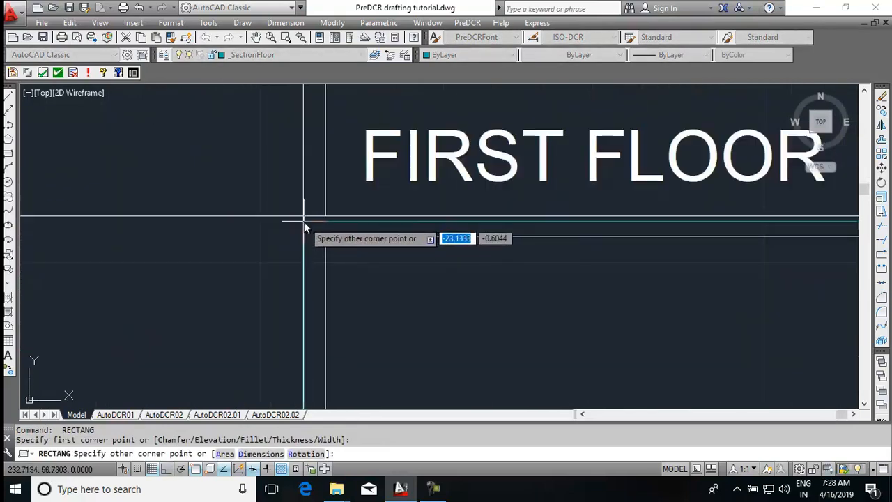
click(305, 218)
Step: Draw a section floor rectangle across the building width from the FIRST FLOOR line up to the SECOND FLOOR line
scroll(317, 237, down, 5)
middle_drag(576, 242, 287, 259)
scroll(760, 233, up, 6)
key(Return)
click(544, 251)
scroll(666, 247, down, 5)
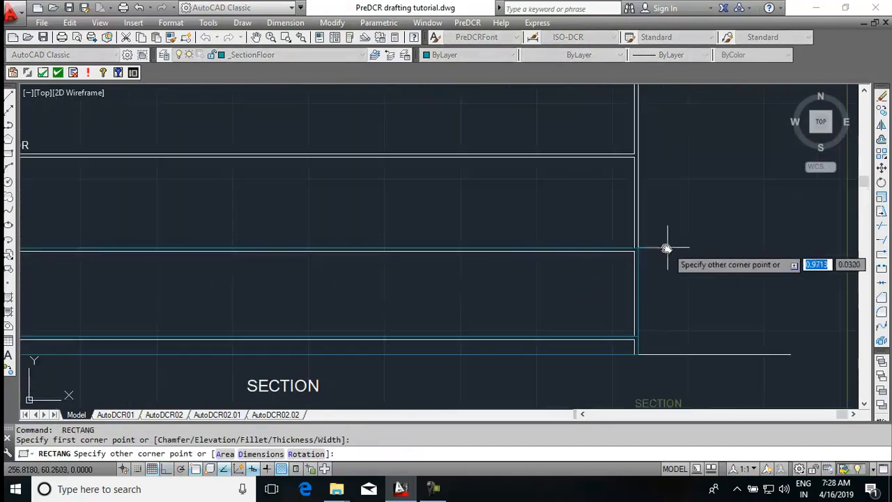
scroll(383, 221, up, 6)
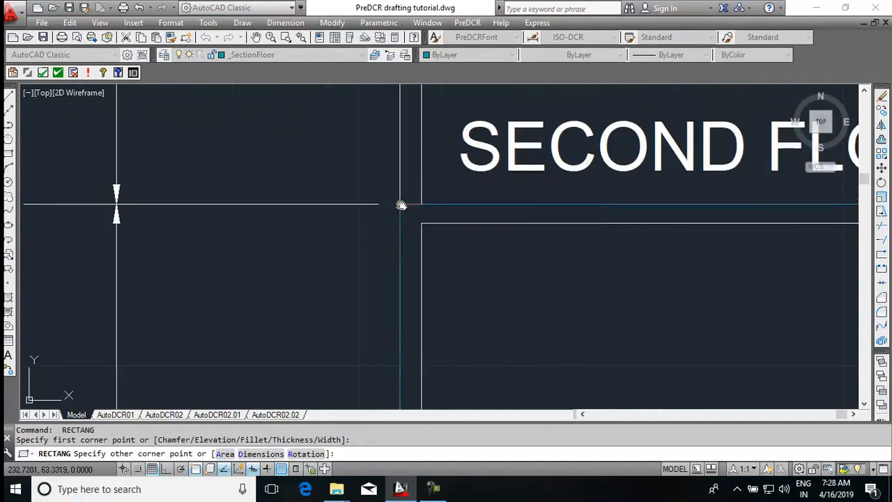
click(400, 203)
Step: Draw a section floor rectangle across the building width from the SECOND FLOOR line up to the THIRD FLOOR line
scroll(408, 225, down, 5)
scroll(782, 197, up, 6)
key(Return)
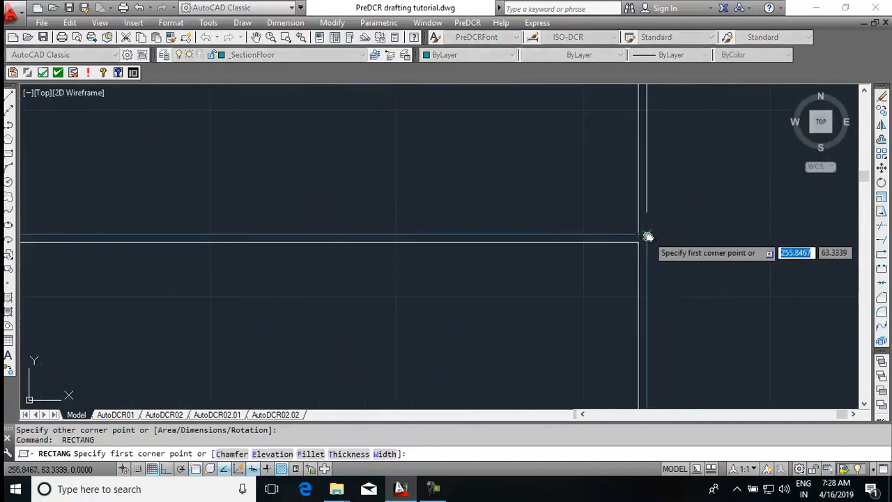
click(647, 235)
middle_drag(494, 225, 672, 348)
scroll(670, 327, up, 2)
scroll(691, 287, down, 4)
scroll(258, 226, down, 5)
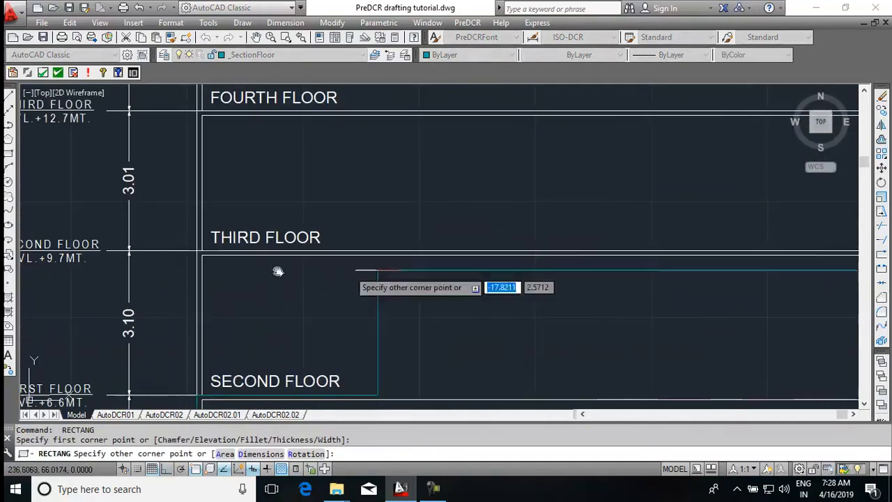
scroll(193, 247, up, 6)
click(208, 267)
Step: Draw a section floor rectangle across the building width from the THIRD FLOOR line up to the FOURTH FLOOR line
scroll(197, 267, down, 5)
scroll(601, 253, up, 5)
scroll(488, 293, up, 2)
key(Return)
click(474, 299)
scroll(558, 299, down, 4)
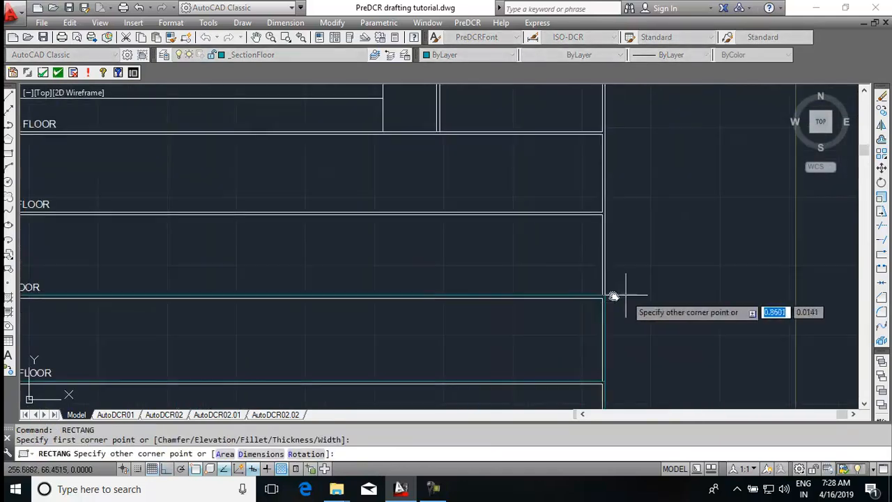
scroll(428, 285, up, 6)
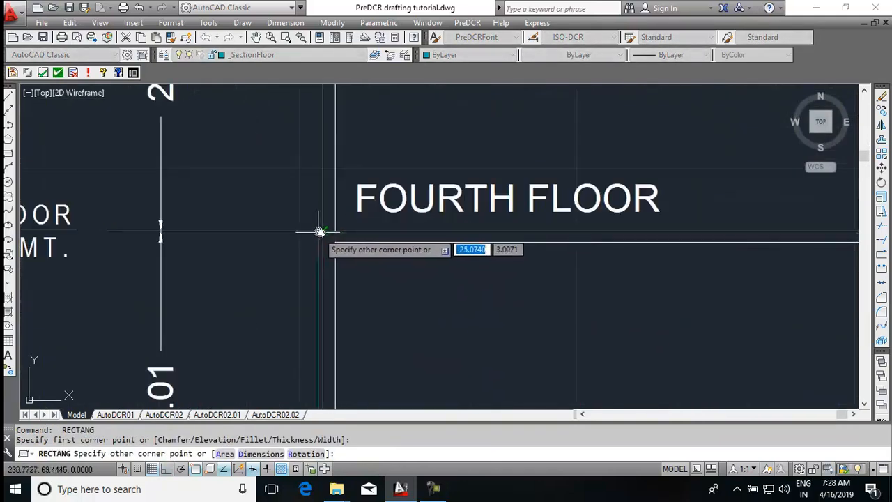
click(318, 235)
Step: Draw a section floor rectangle across the building width from the FOURTH FLOOR line up to the TERRACE FLOOR line
scroll(295, 235, down, 5)
scroll(518, 255, up, 6)
key(Return)
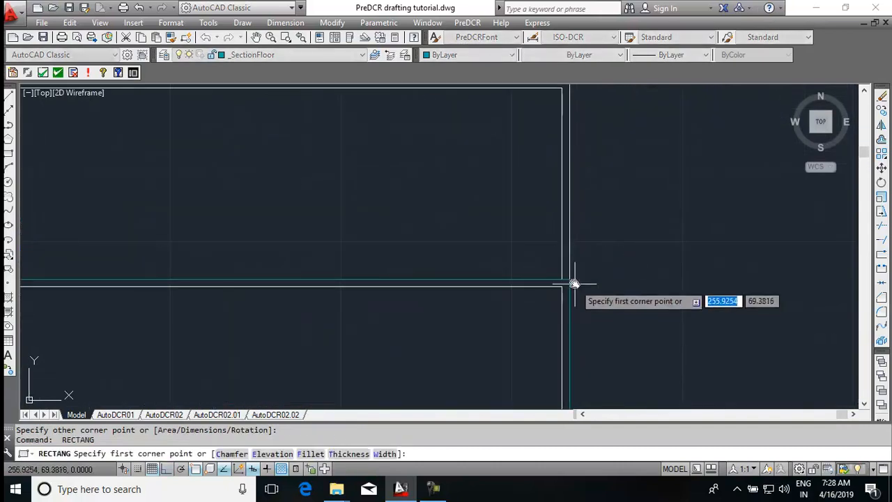
click(574, 285)
scroll(592, 274, down, 5)
scroll(344, 215, up, 6)
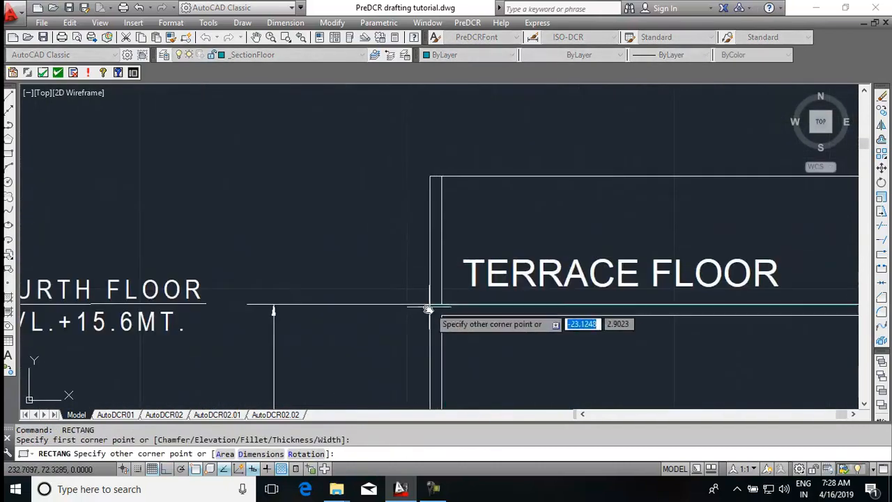
click(429, 306)
Step: Draw a section floor rectangle over the terrace floor, from its outer corner to the lift machine room wall at parapet height
key(Return)
click(428, 307)
scroll(592, 276, down, 5)
scroll(592, 274, up, 6)
click(659, 283)
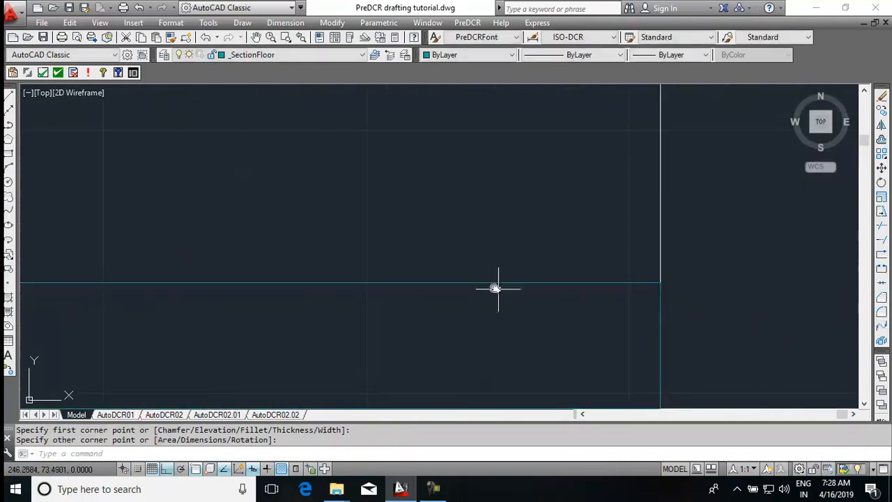
scroll(549, 303, down, 4)
key(Escape)
Step: Draw a rectangle on the _StairCase layer along the inner faces of the staircase head room in the section
scroll(661, 301, up, 5)
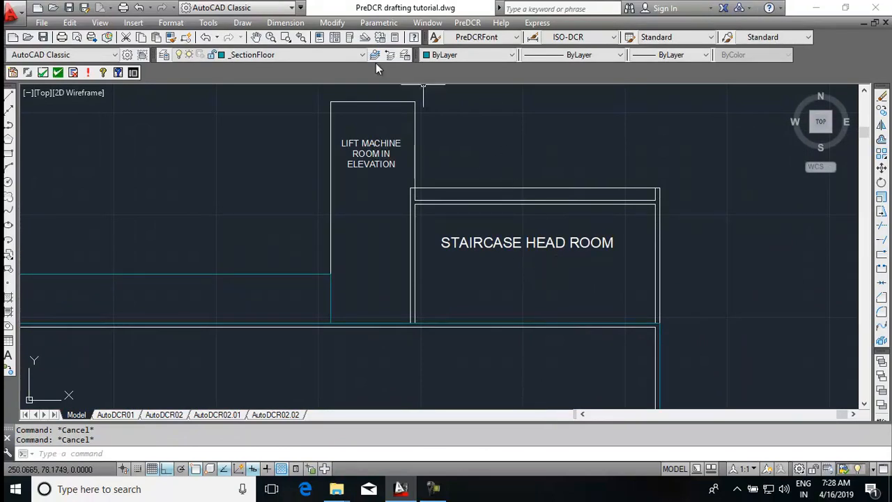
click(350, 54)
scroll(276, 103, down, 1)
click(271, 82)
text(REC)
key(Return)
scroll(426, 335, up, 4)
click(370, 291)
scroll(370, 291, down, 3)
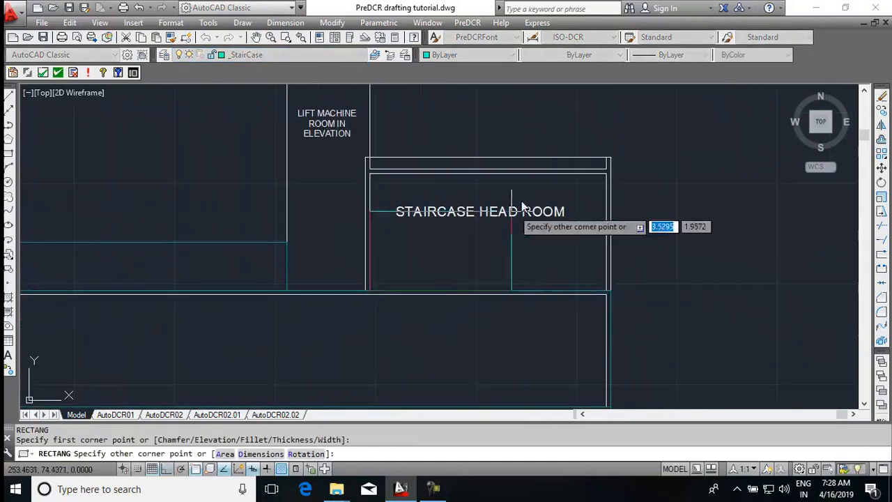
scroll(579, 164, up, 5)
click(683, 248)
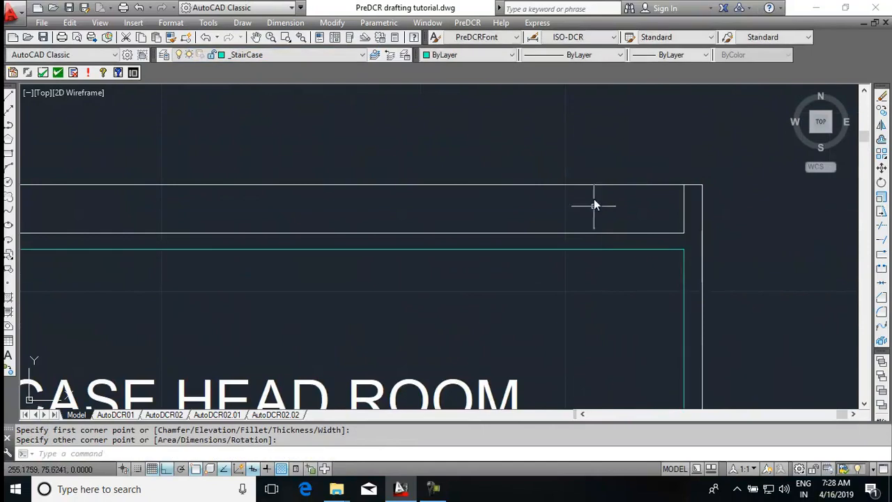
scroll(595, 220, down, 5)
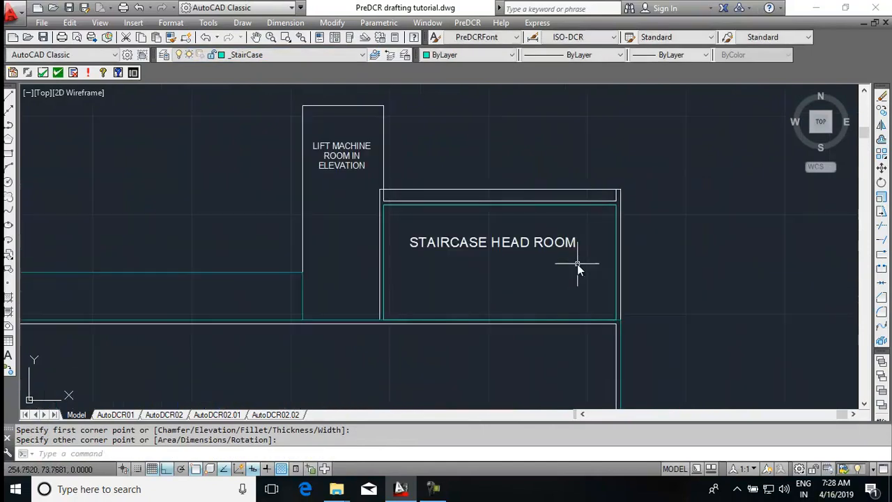
Step: Apply PreDCR's default, unmarked staircase marking to the head room rectangle in the section
click(468, 23)
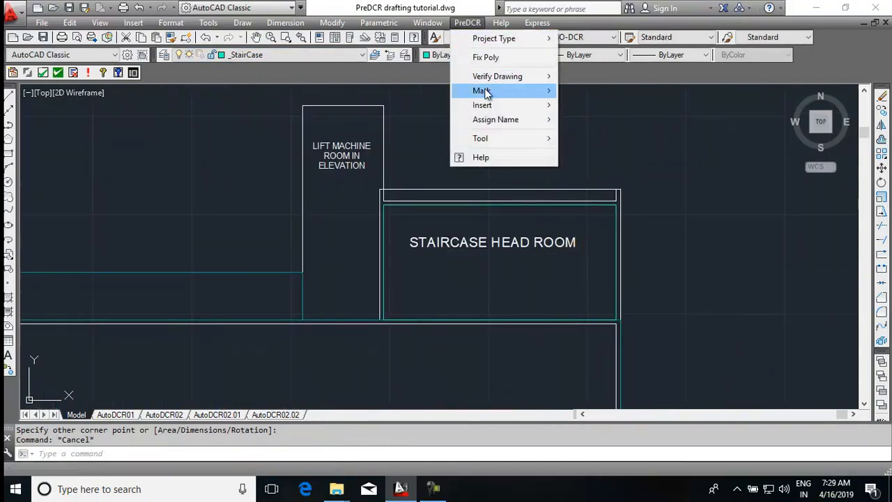
mouse_move(486, 93)
mouse_move(592, 119)
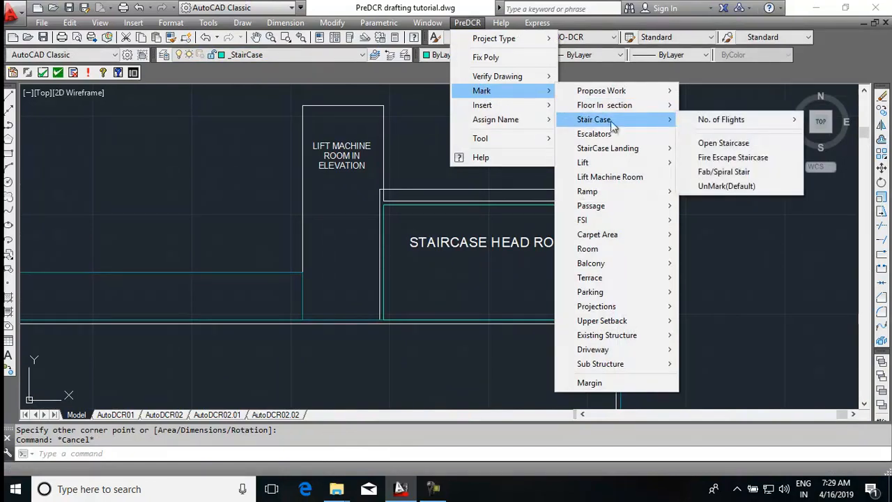
click(713, 186)
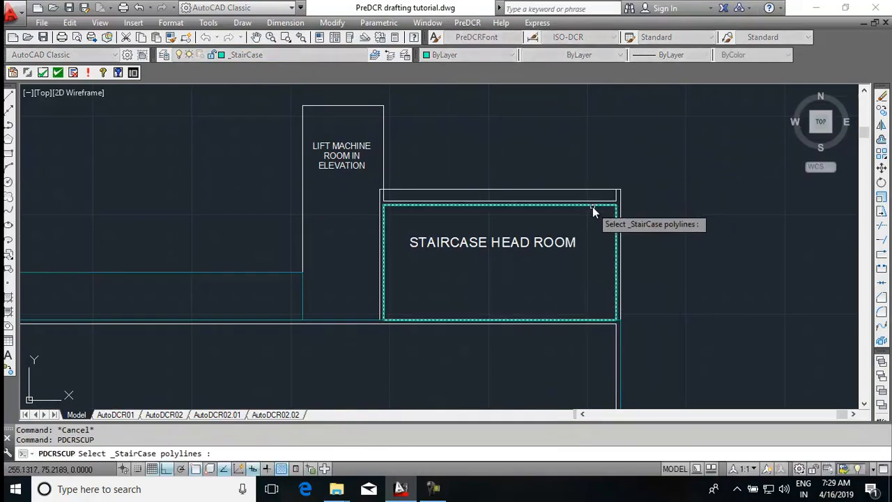
click(596, 205)
key(Return)
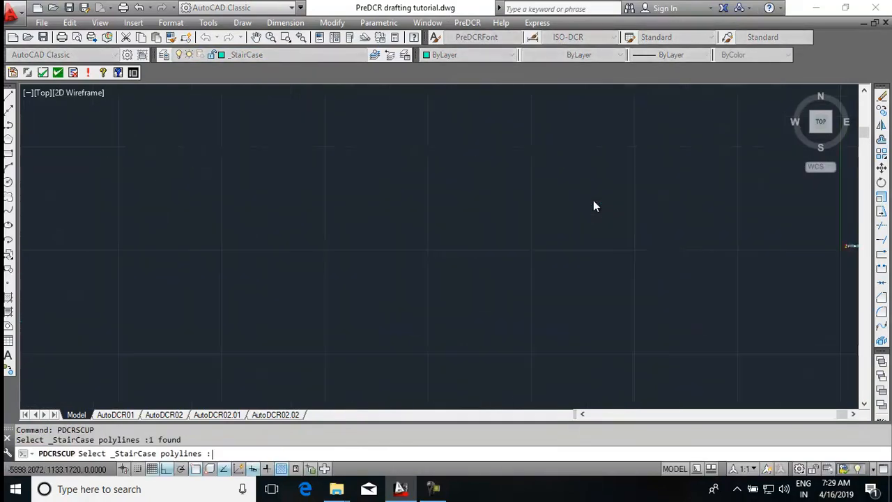
Step: Extend the STAIRCASE label inside the section's head room rectangle to read STAIRCASE HEAD ROOM
scroll(477, 267, up, 2)
double_click(486, 273)
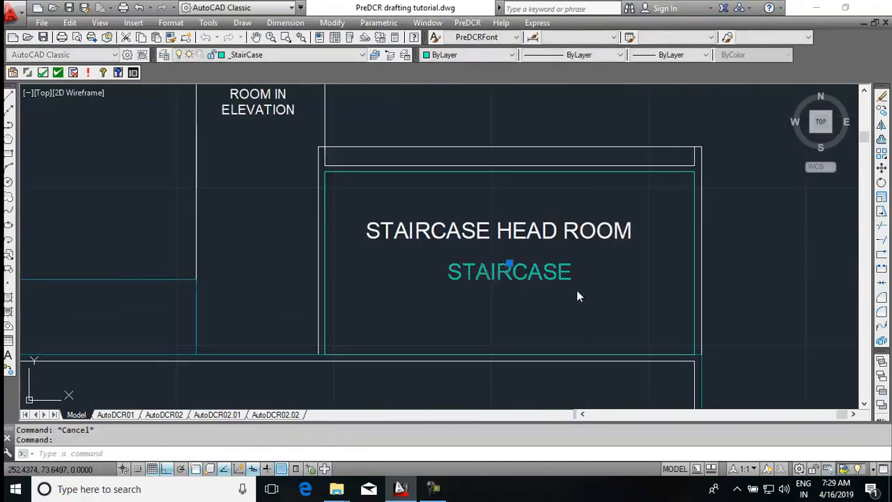
text(HEAD ROOM)
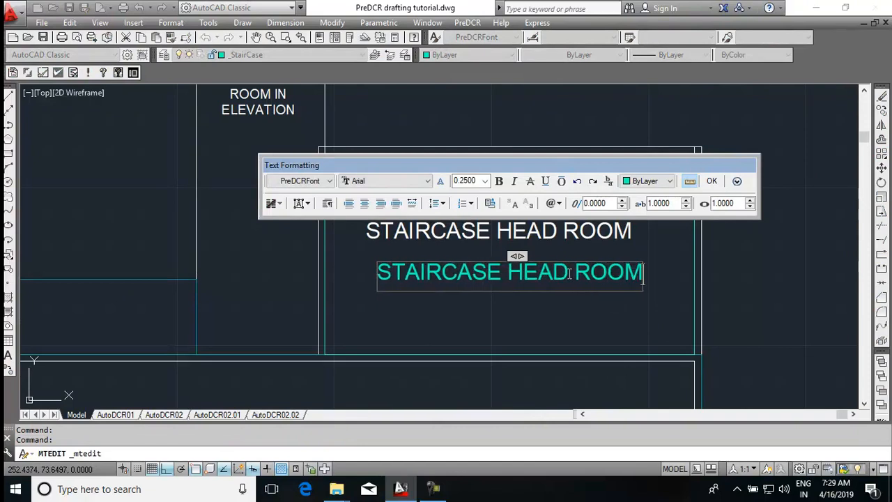
click(582, 300)
Step: Change the STAIRCASE label on the plan's staircase beside the lift machine room to STAIRCASE HEADROOM
scroll(606, 321, down, 6)
middle_drag(283, 279, 443, 318)
scroll(443, 319, up, 8)
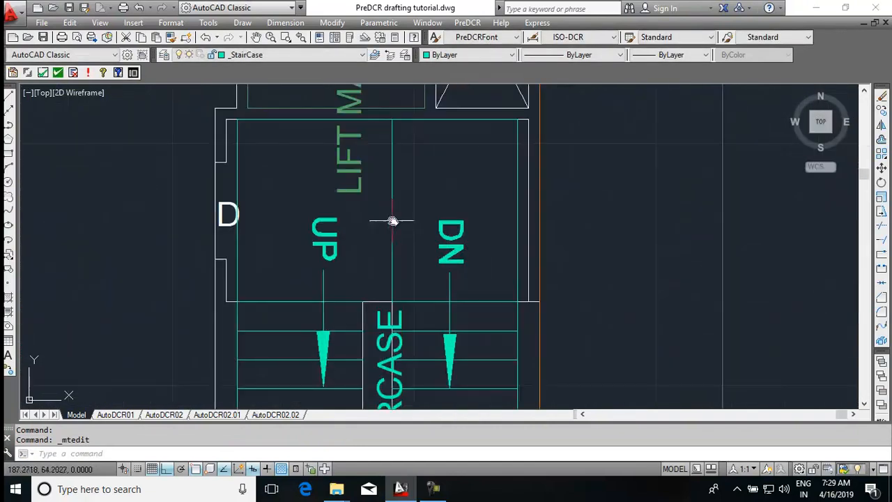
middle_drag(392, 227, 392, 130)
scroll(424, 228, up, 2)
double_click(417, 227)
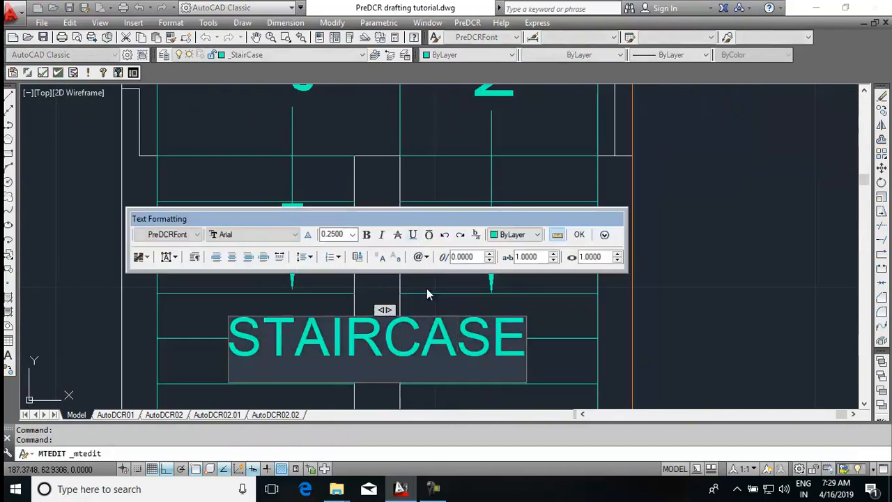
text(HEADROOM)
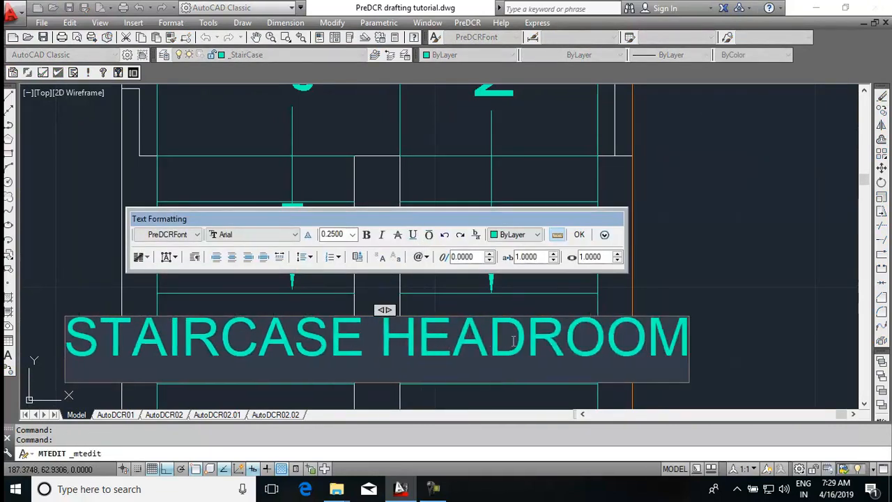
click(711, 313)
Step: Draw a rectangle on the _Lift layer over the section's lift shaft, from terrace floor level up to the staircase head room's roof
scroll(388, 259, down, 10)
middle_drag(670, 249, 26, 338)
middle_drag(312, 311, 517, 272)
scroll(523, 190, up, 4)
middle_drag(493, 172, 465, 155)
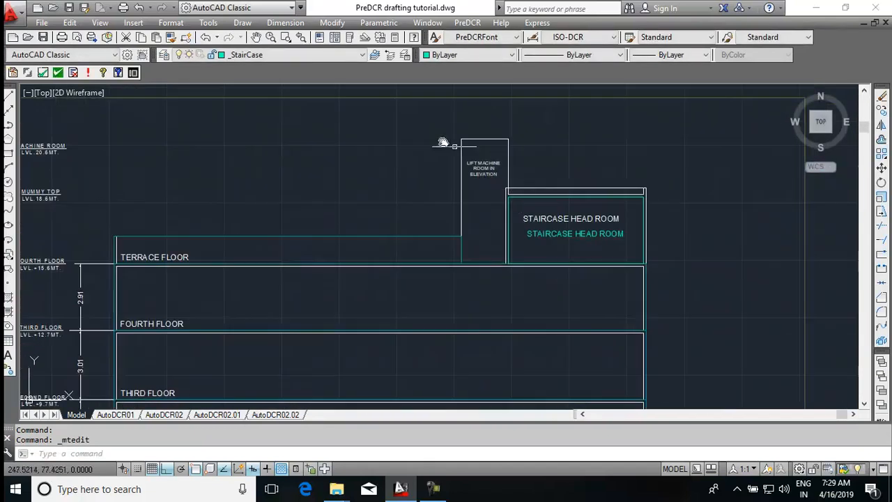
click(314, 55)
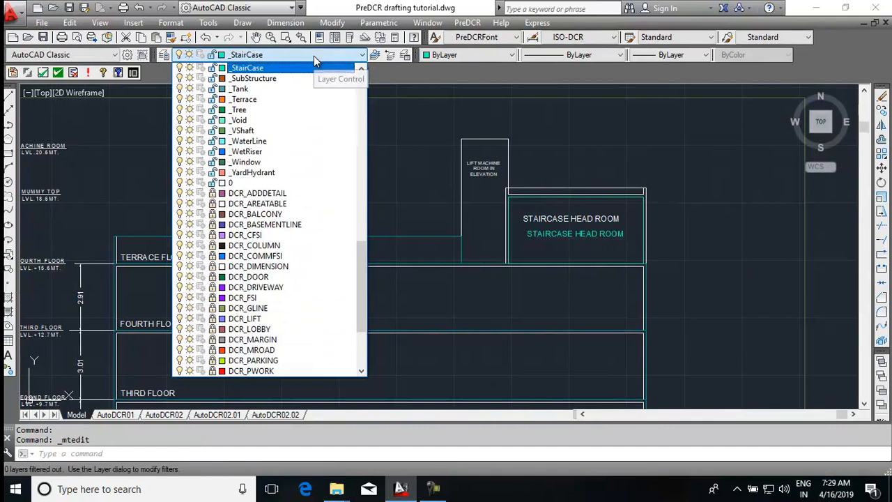
scroll(277, 171, up, 9)
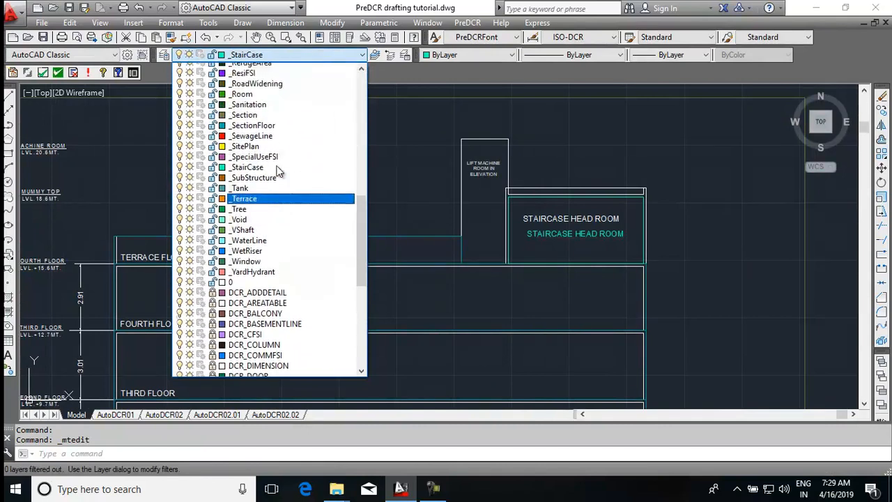
scroll(277, 172, up, 4)
click(277, 182)
text(RE)
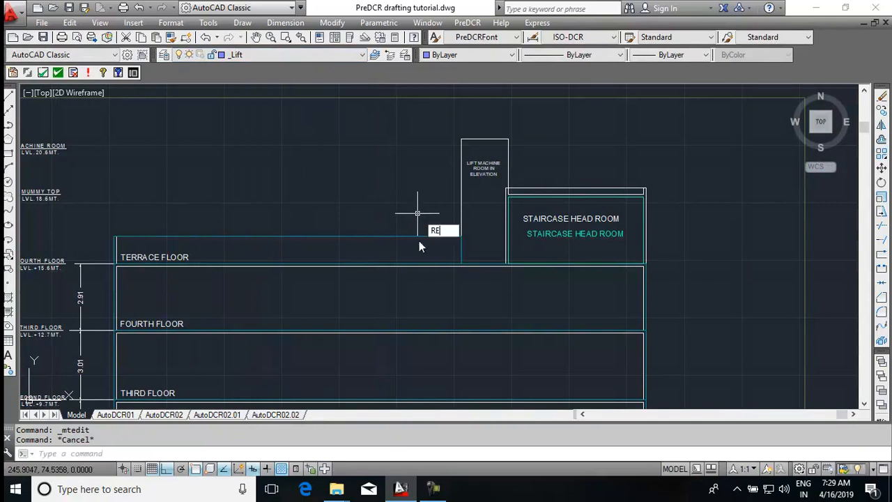
text(C)
key(Return)
scroll(473, 259, up, 5)
click(388, 328)
scroll(389, 329, down, 3)
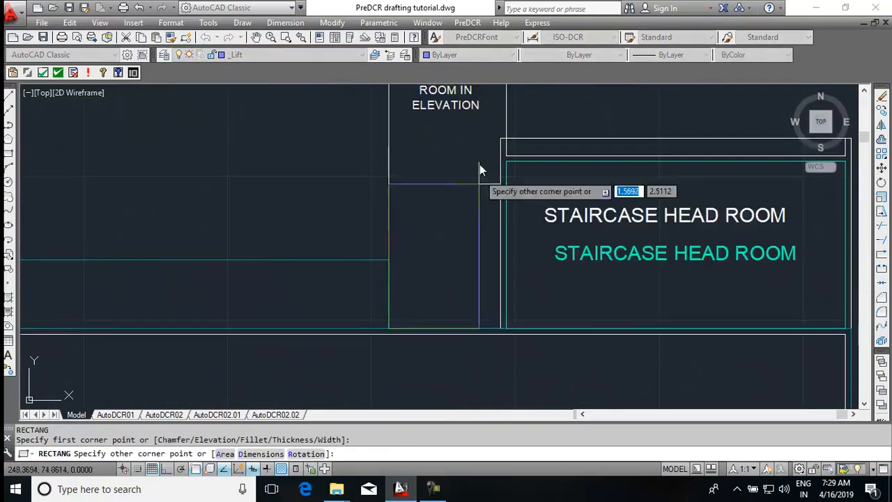
middle_drag(474, 222, 474, 345)
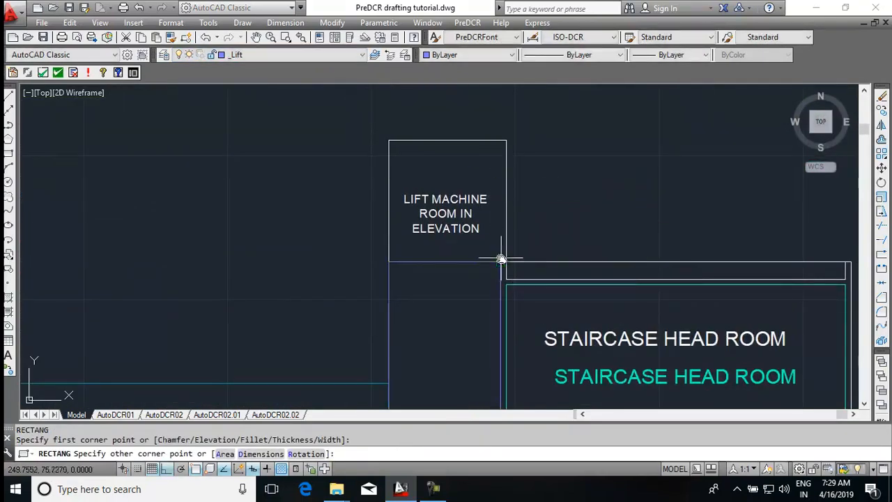
key(Escape)
Step: Stretch the lift rectangle's upper edge to the top of the lift machine room and snap its upper left corner to the outline
click(480, 262)
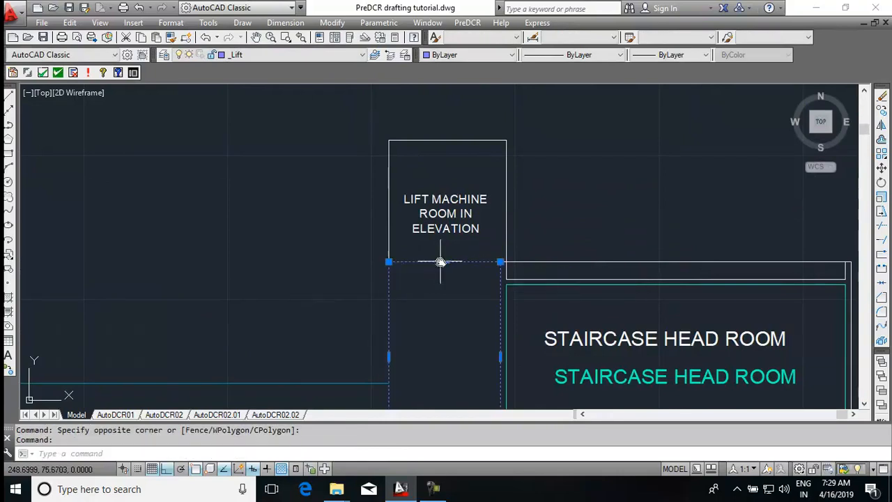
click(444, 261)
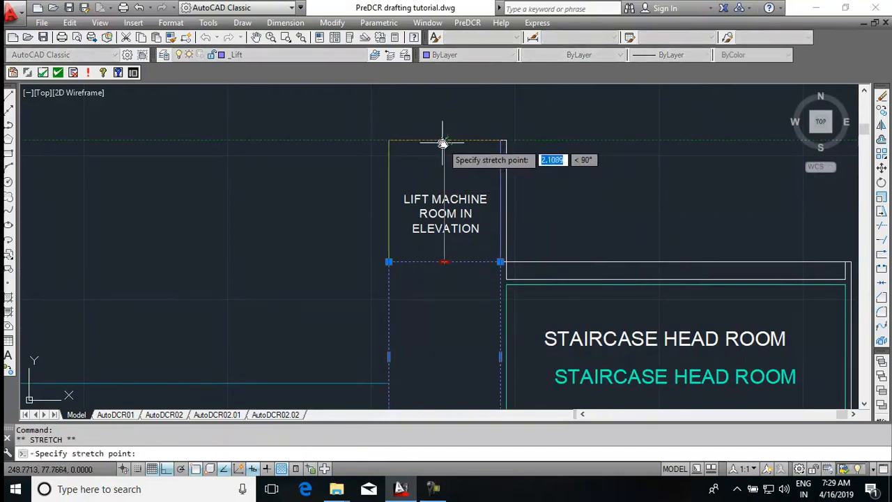
scroll(443, 144, up, 4)
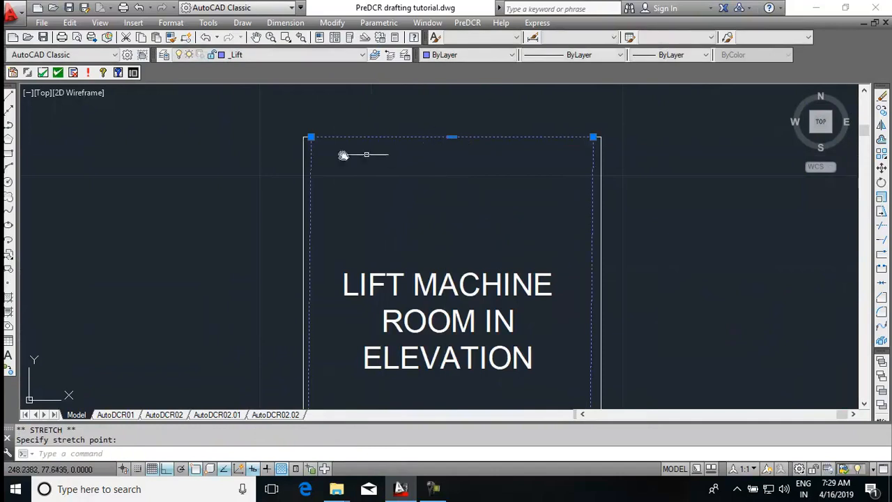
click(311, 137)
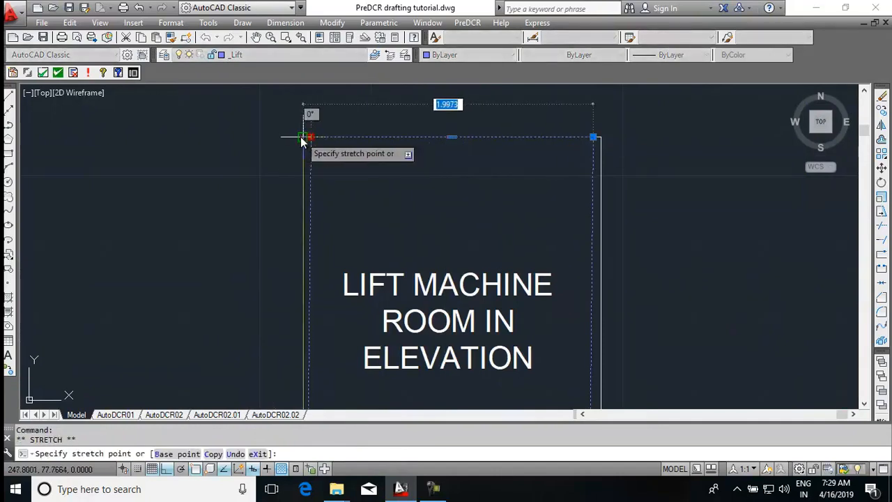
click(303, 137)
key(Escape)
Step: Mark the _Lift rectangle in the section as Lift Machine Room with PreDCR
click(467, 22)
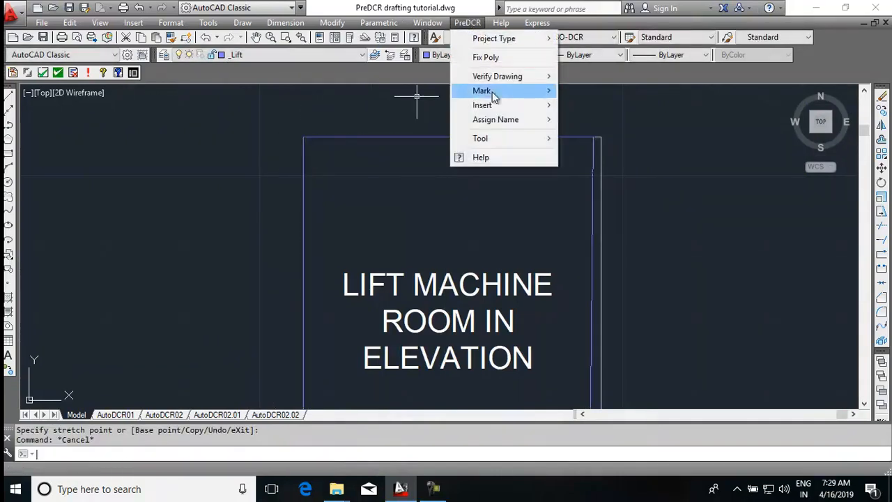
mouse_move(496, 96)
click(593, 177)
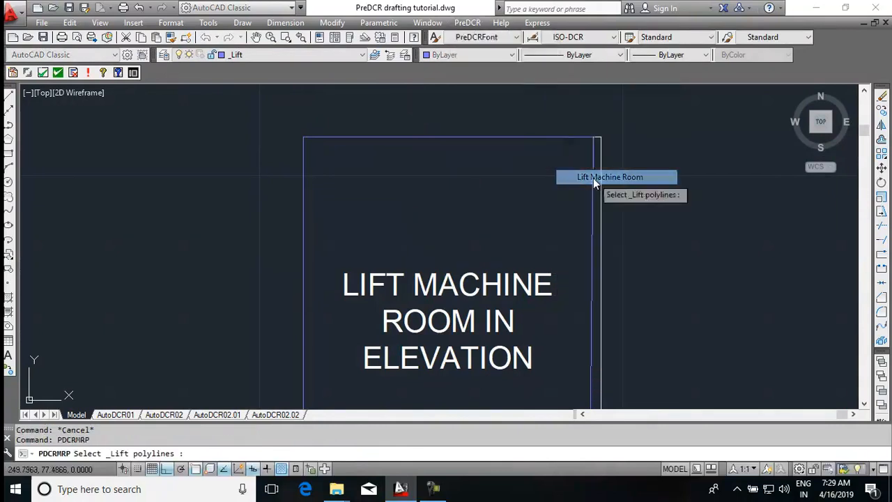
click(505, 204)
click(505, 202)
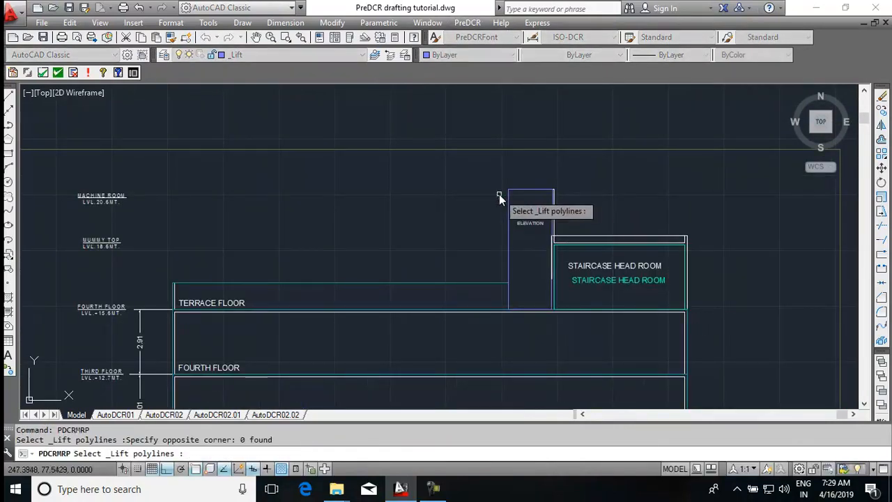
key(Return)
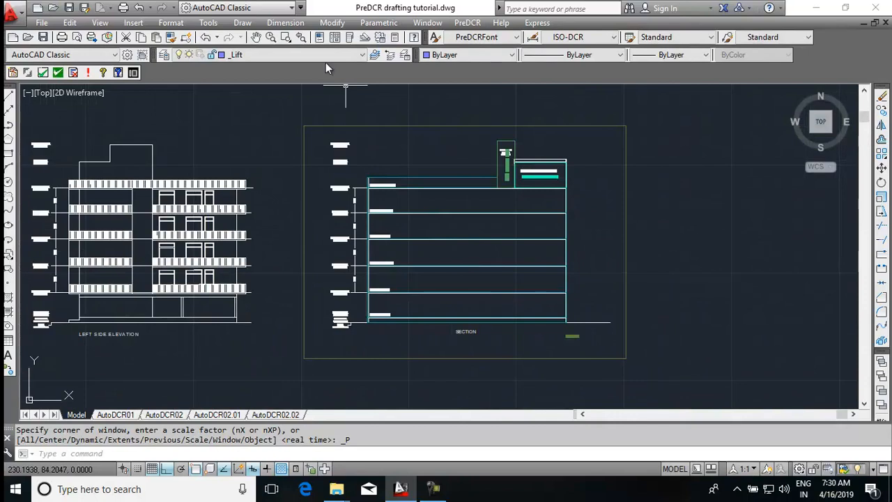
Step: Draw a polyline on the _GroundLevel layer along the full ground line beneath the section
click(276, 56)
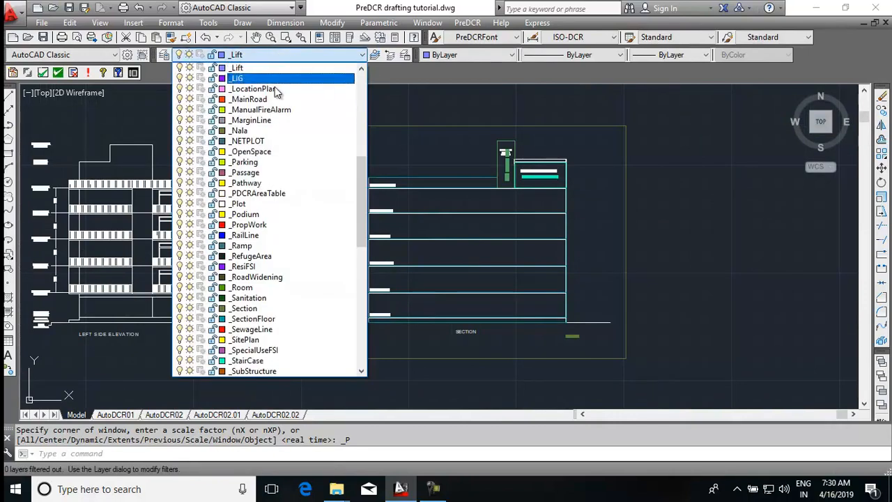
scroll(258, 230, up, 3)
click(279, 120)
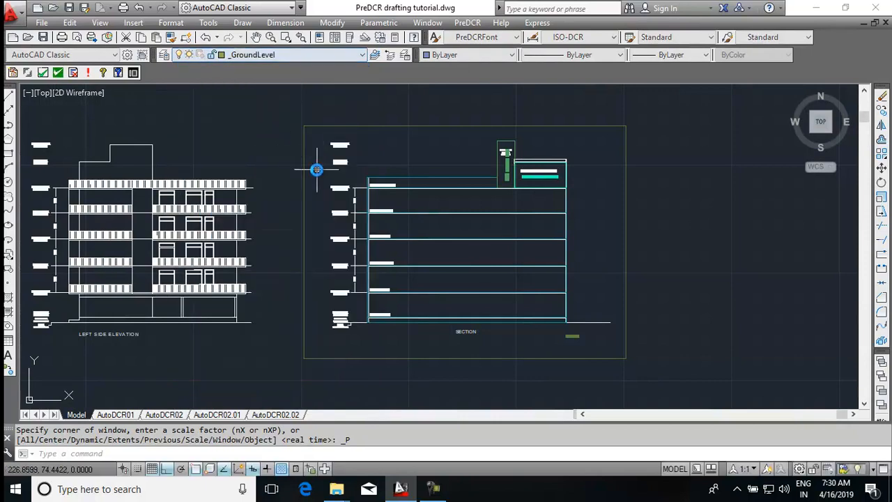
text(pl)
key(Return)
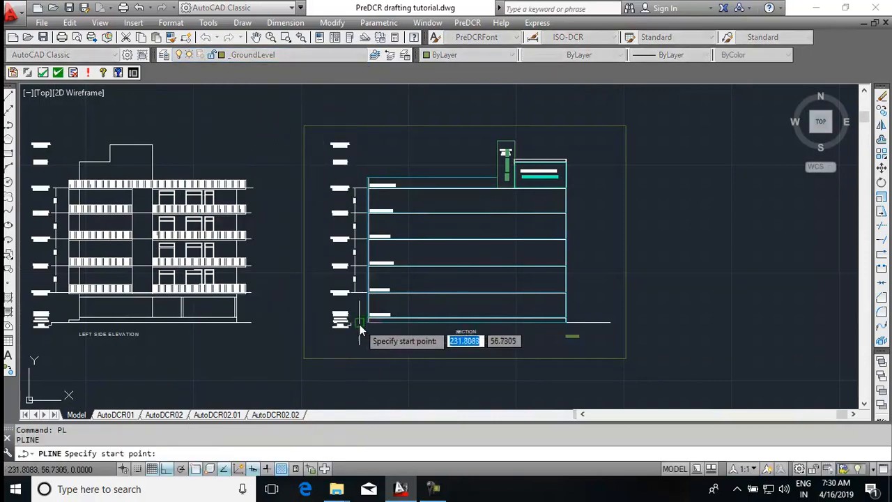
scroll(359, 324, up, 5)
click(285, 317)
scroll(287, 317, down, 2)
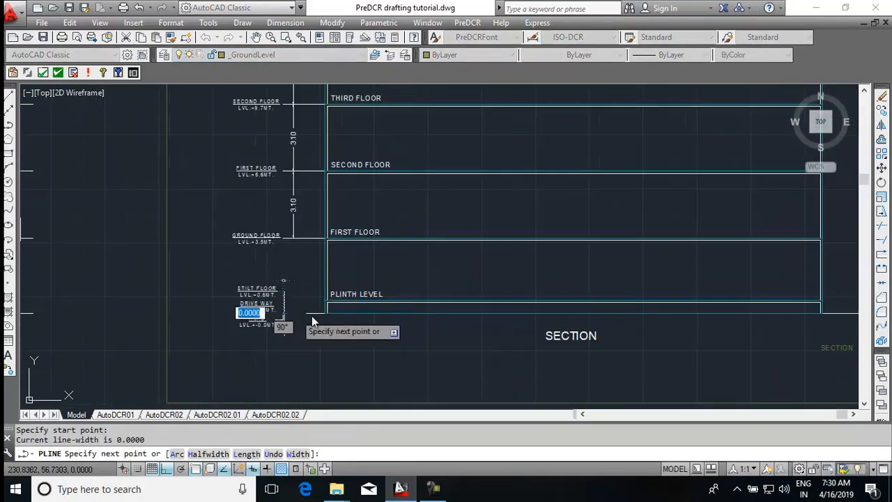
middle_drag(703, 320, 506, 320)
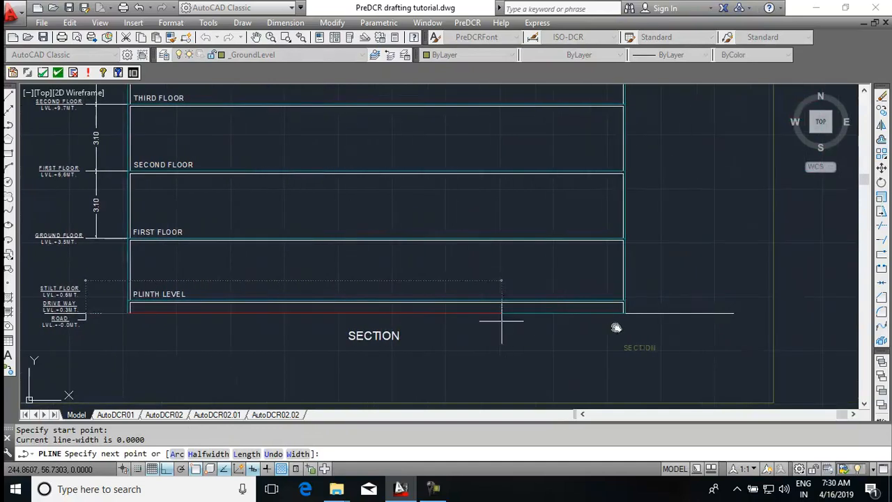
click(739, 313)
key(Escape)
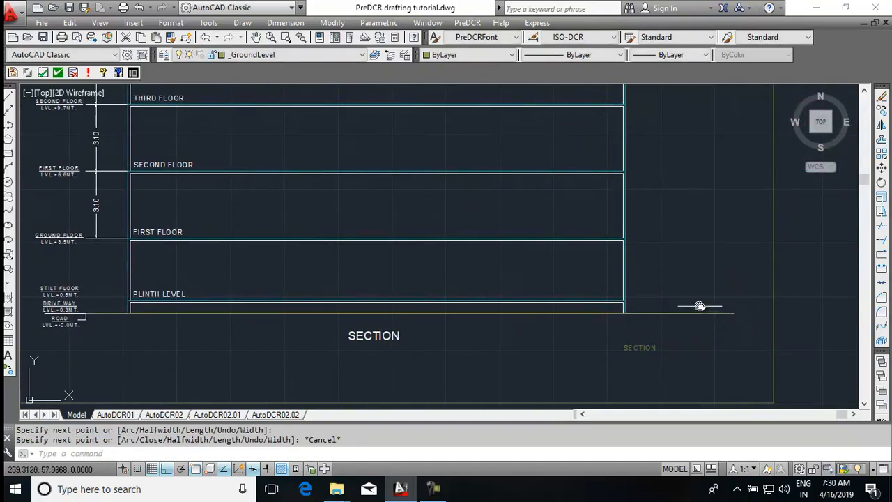
Step: Add the multiline text GROUND LEVEL just below the ground line beside the section's outer right wall
text(mtext)
key(Return)
scroll(653, 314, up, 5)
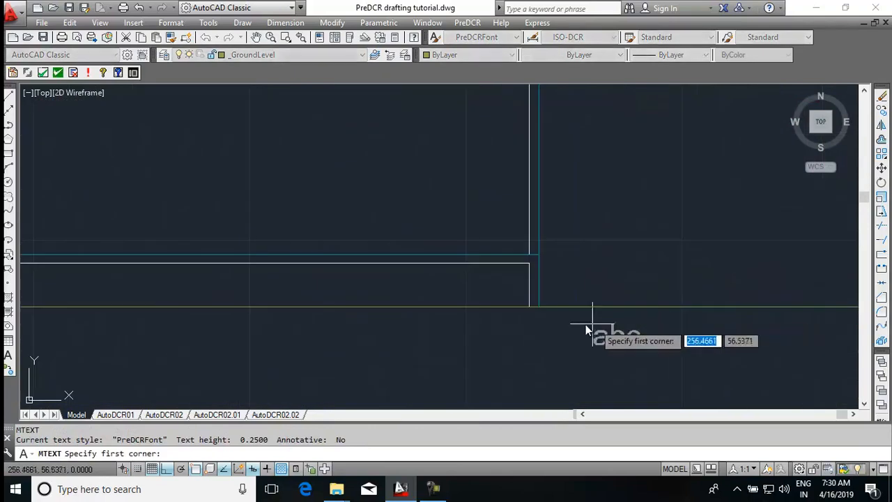
click(539, 307)
click(653, 335)
text(GROUND LEVE)
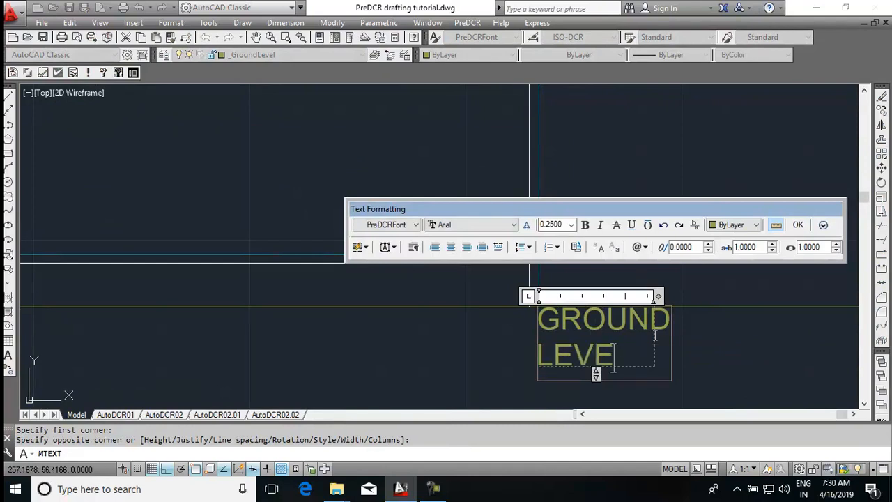
click(763, 376)
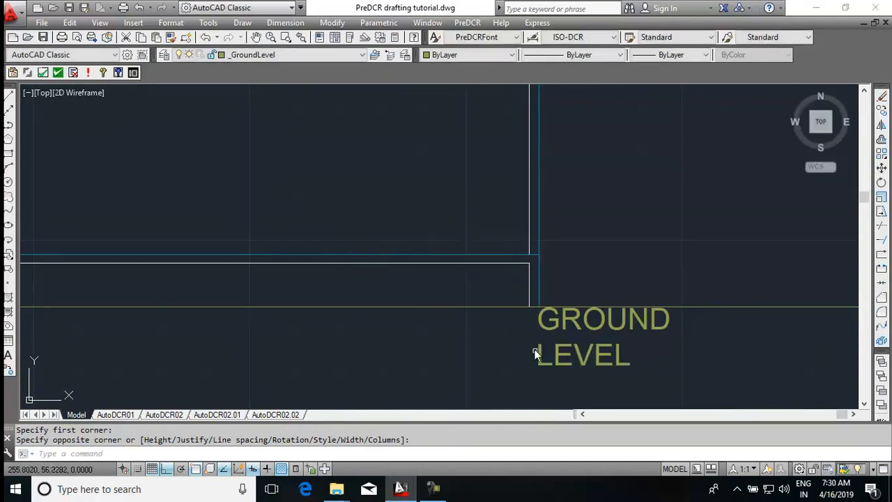
scroll(558, 334, down, 5)
right_click(574, 277)
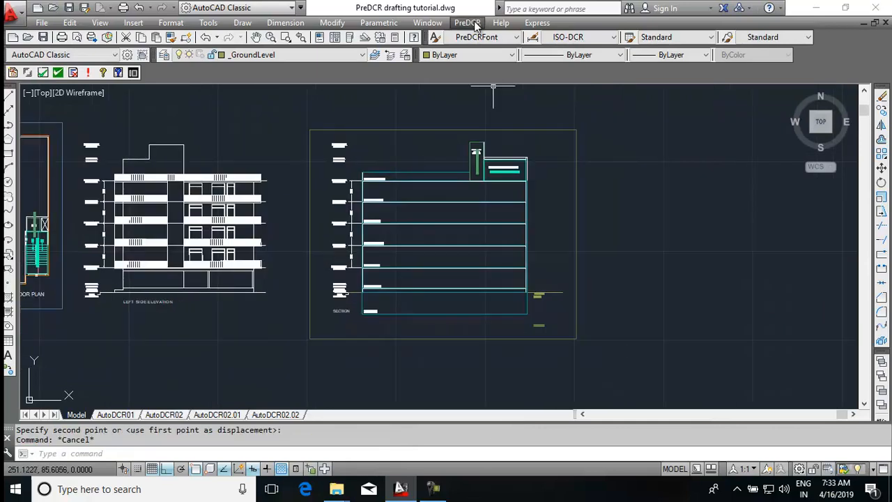
Step: Assign the floor name BASEMENT with PreDCR to the _Floor outline around the basement floor plan
click(468, 23)
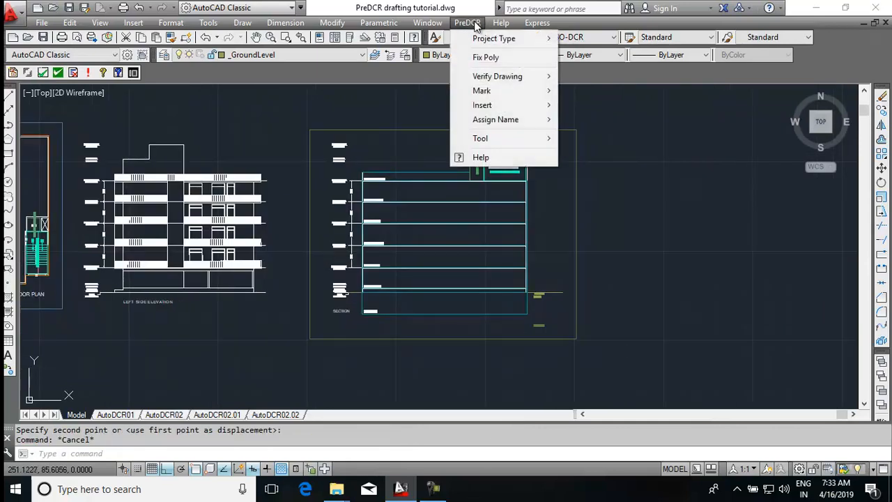
mouse_move(480, 120)
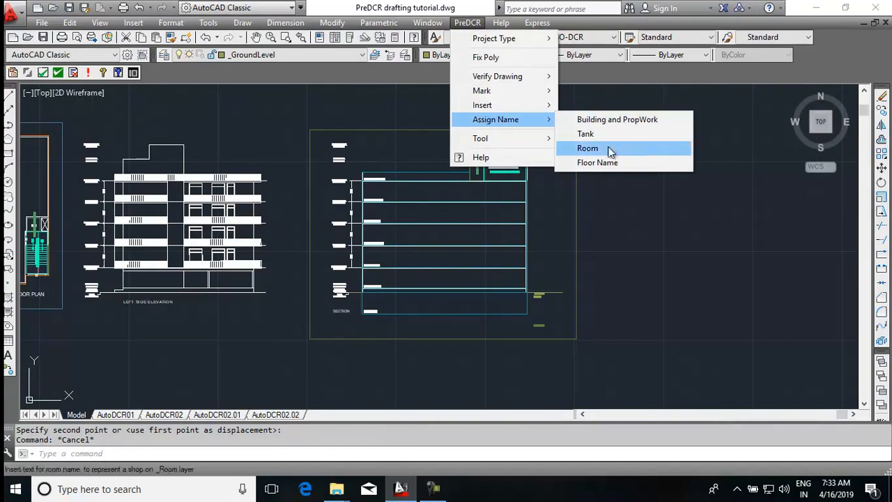
click(607, 164)
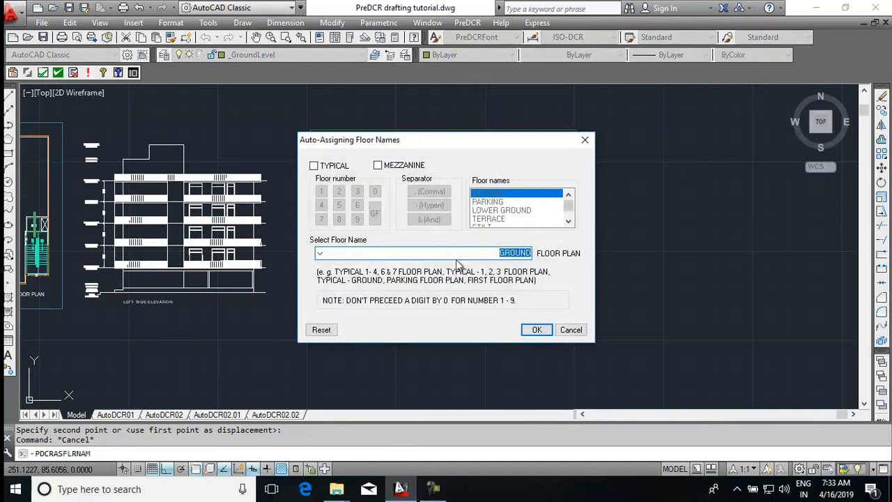
click(324, 255)
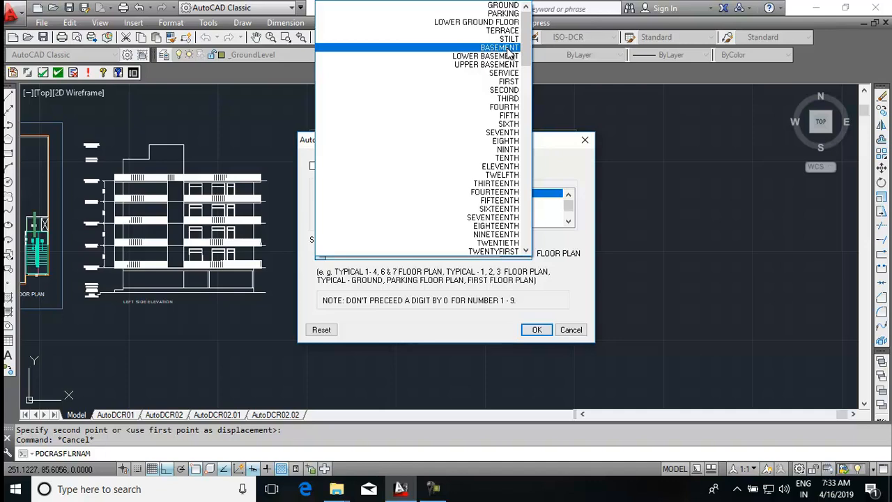
click(510, 49)
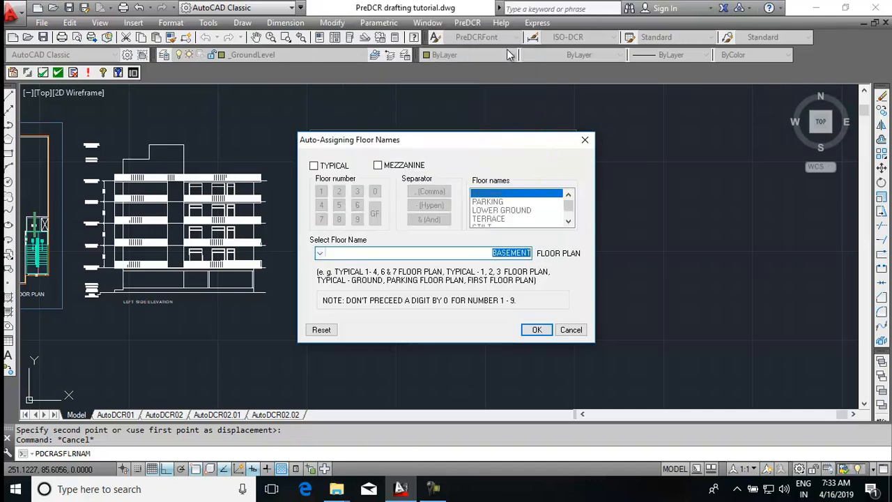
click(536, 330)
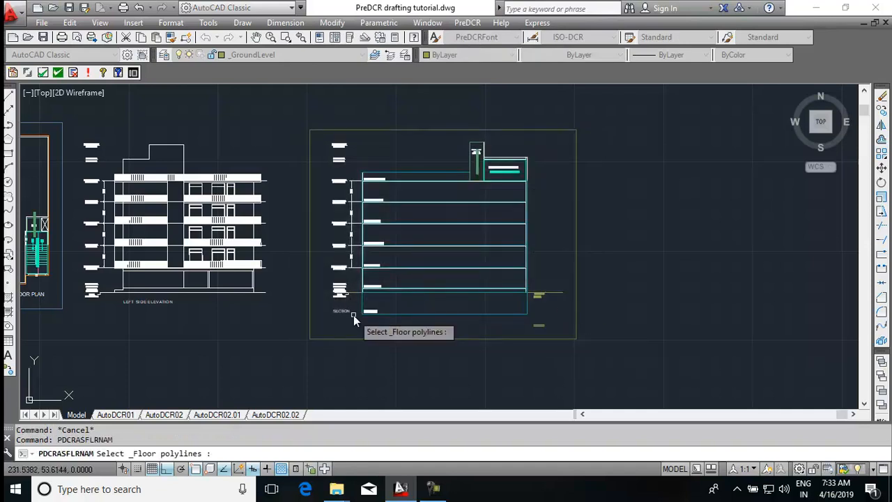
scroll(353, 315, up, 5)
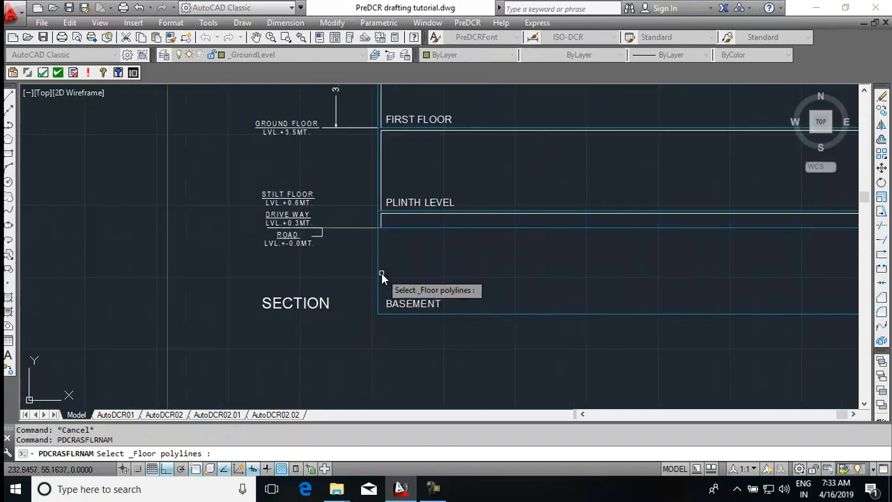
scroll(418, 247, down, 6)
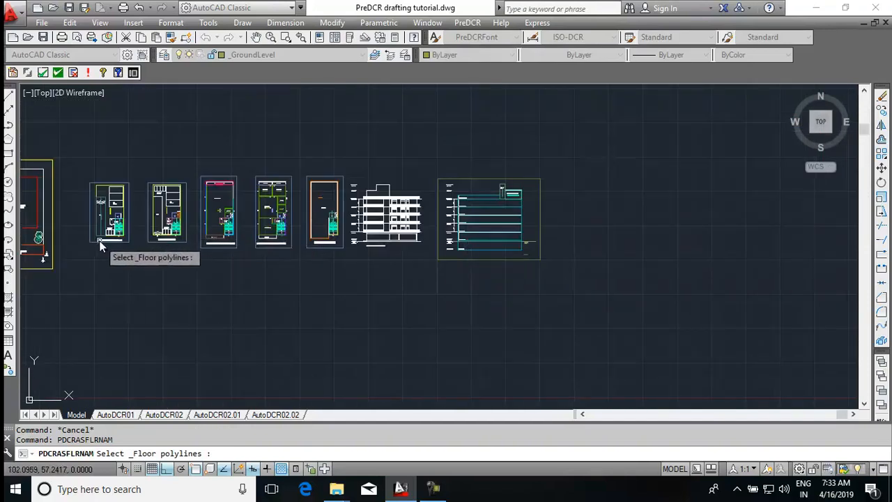
scroll(87, 240, up, 5)
click(160, 263)
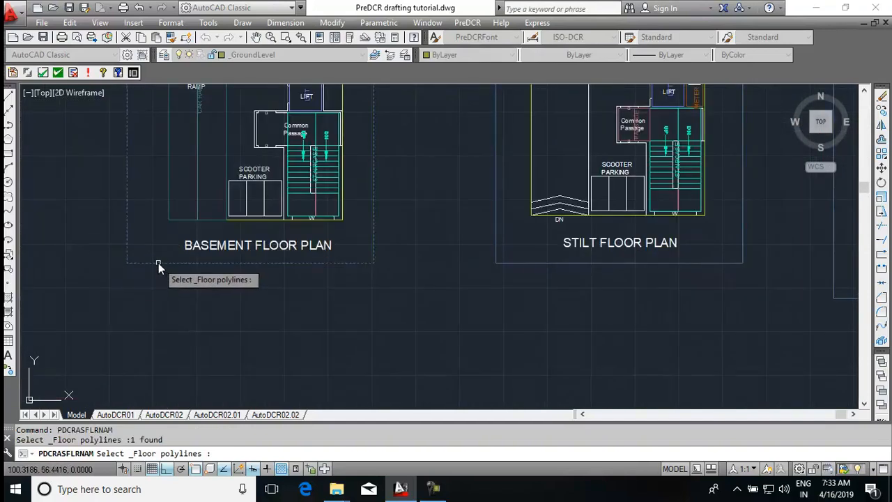
key(Return)
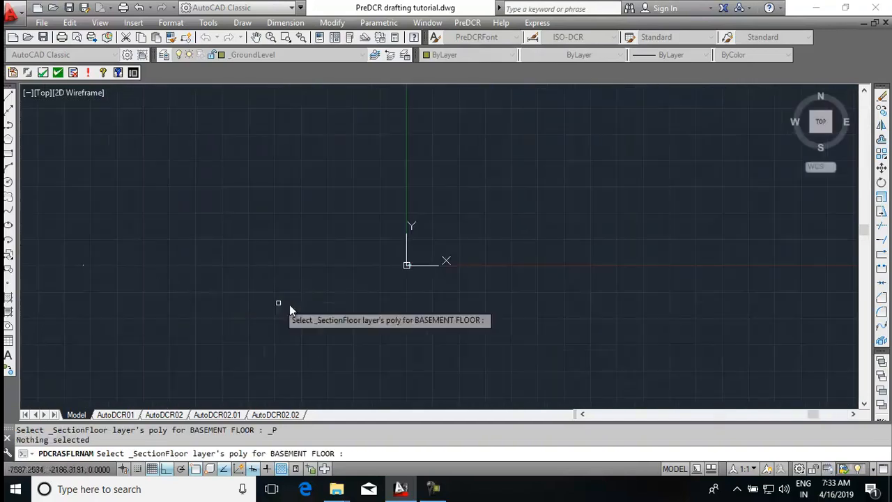
Step: Link the BASEMENT floor name to the lowest _SectionFloor polyline, below the ground line in the section
scroll(384, 273, up, 15)
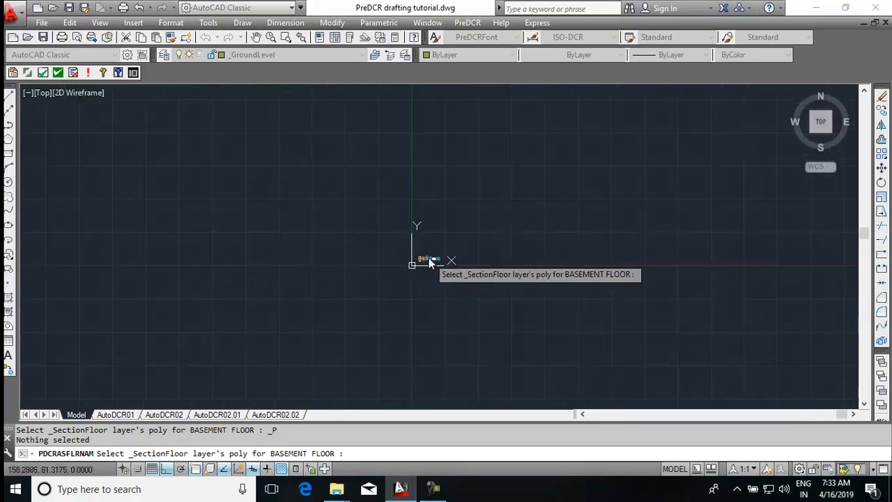
scroll(435, 274, up, 5)
click(437, 280)
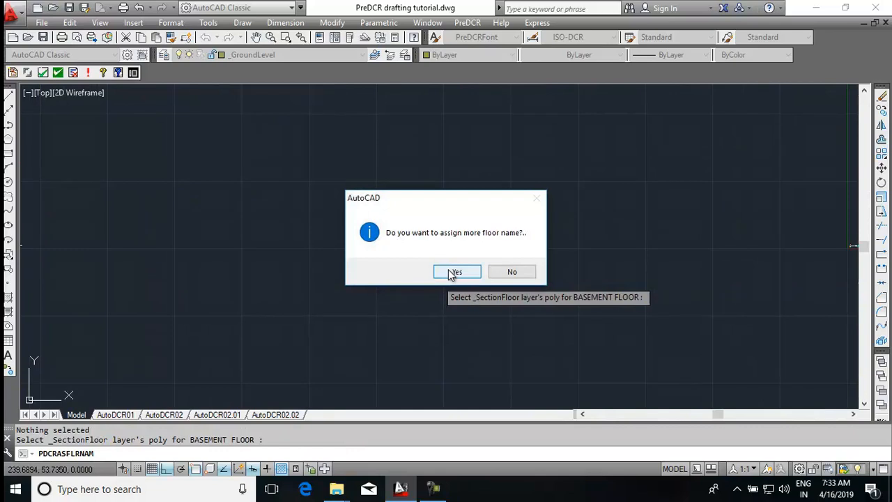
Step: Continue assigning floor names and give the name STILT to the _Floor outline around the stilt floor plan
click(449, 270)
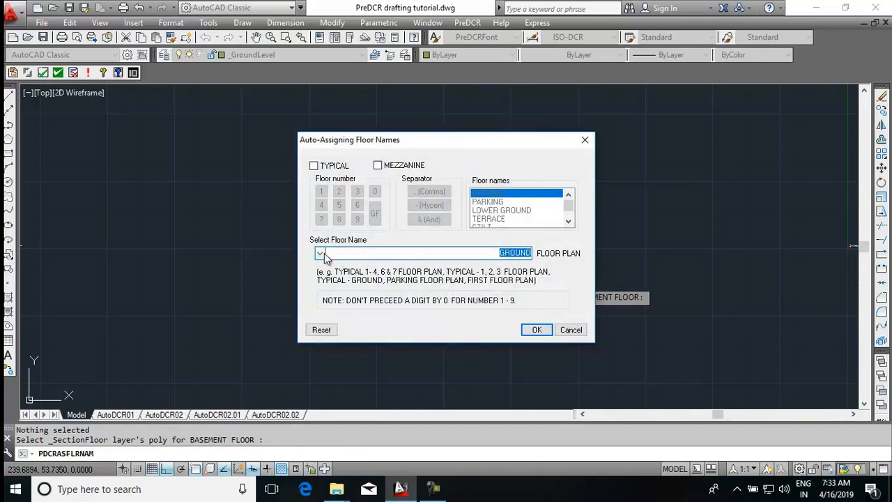
click(321, 254)
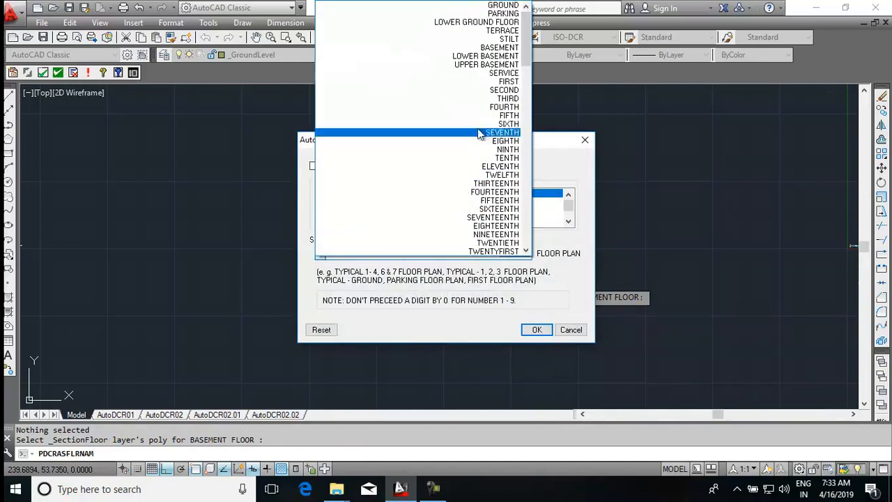
click(506, 40)
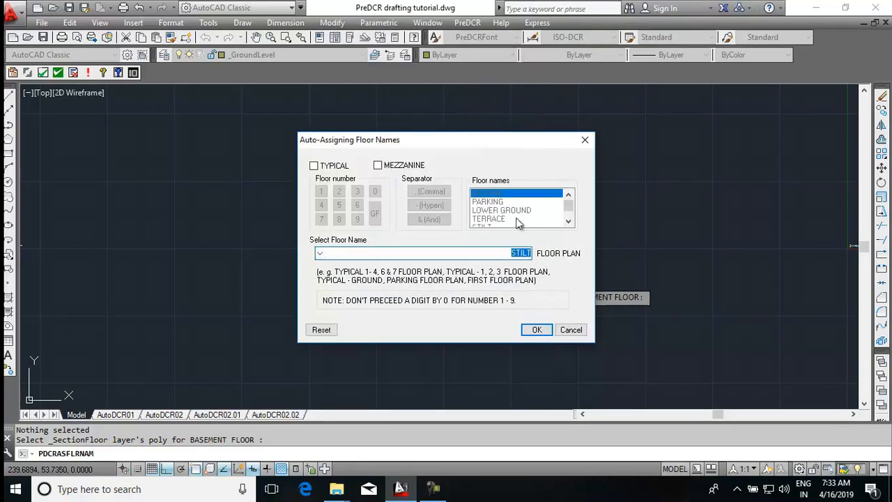
click(537, 331)
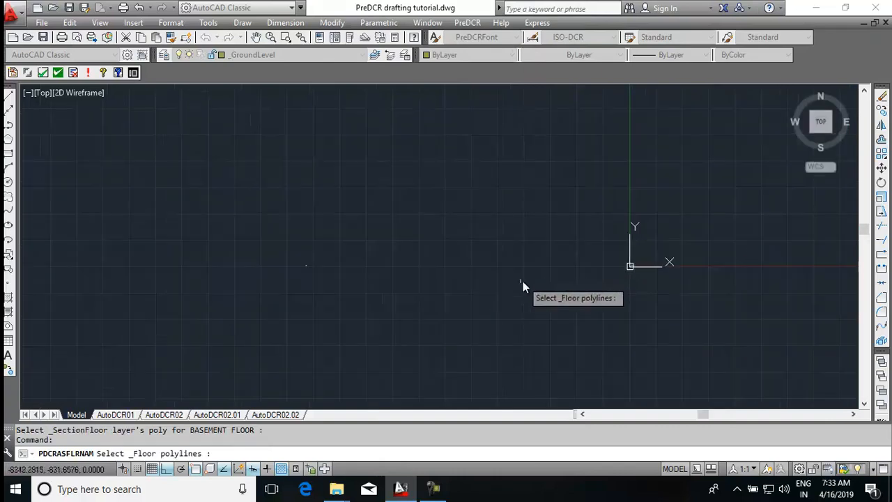
scroll(630, 266, up, 15)
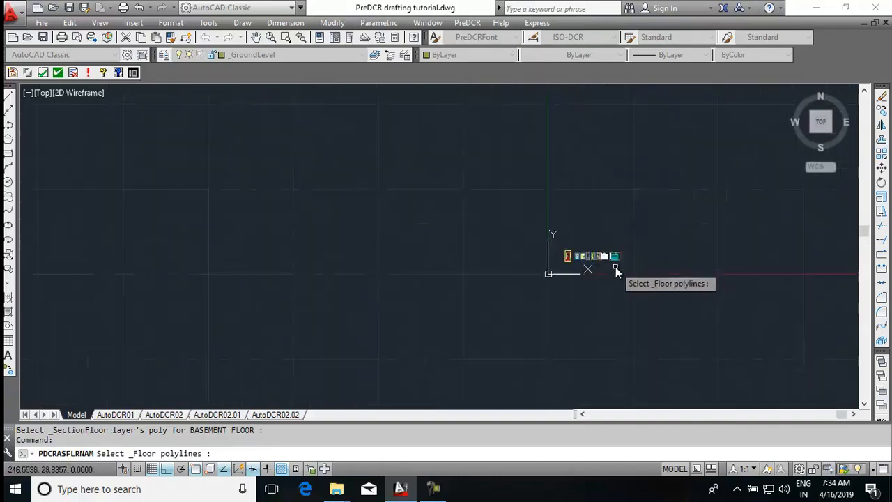
scroll(516, 253, up, 6)
scroll(530, 275, down, 4)
scroll(672, 269, up, 4)
click(657, 275)
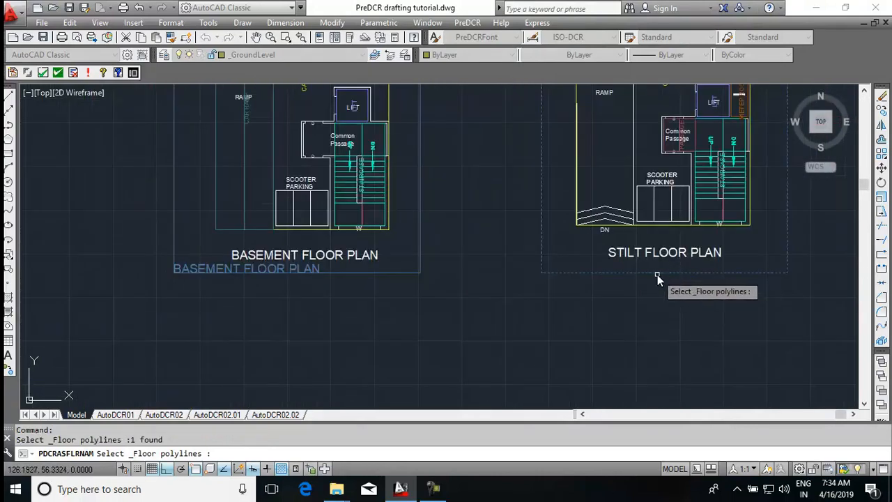
key(Return)
Step: Link the STILT floor name to the _SectionFloor polyline between the plinth level and the first floor in the section
middle_drag(811, 260, 506, 273)
scroll(564, 251, up, 5)
middle_drag(565, 251, 563, 255)
scroll(563, 255, down, 8)
scroll(576, 274, up, 3)
scroll(553, 279, up, 3)
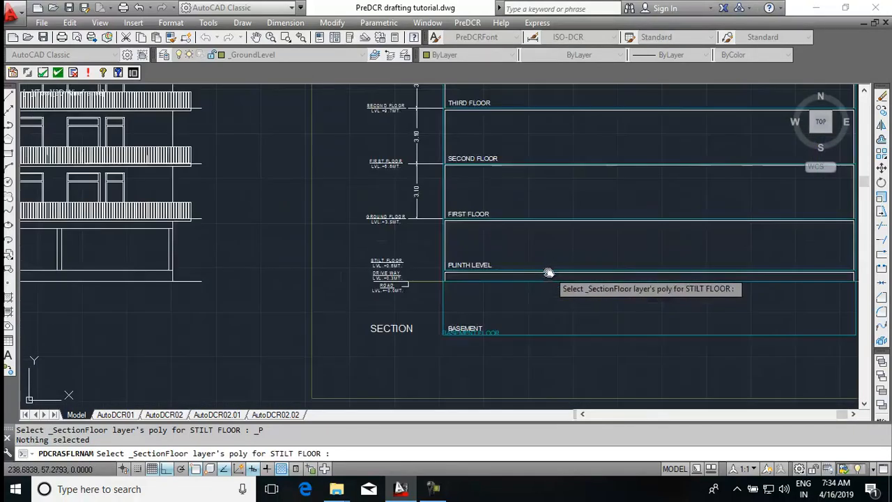
scroll(465, 246, up, 2)
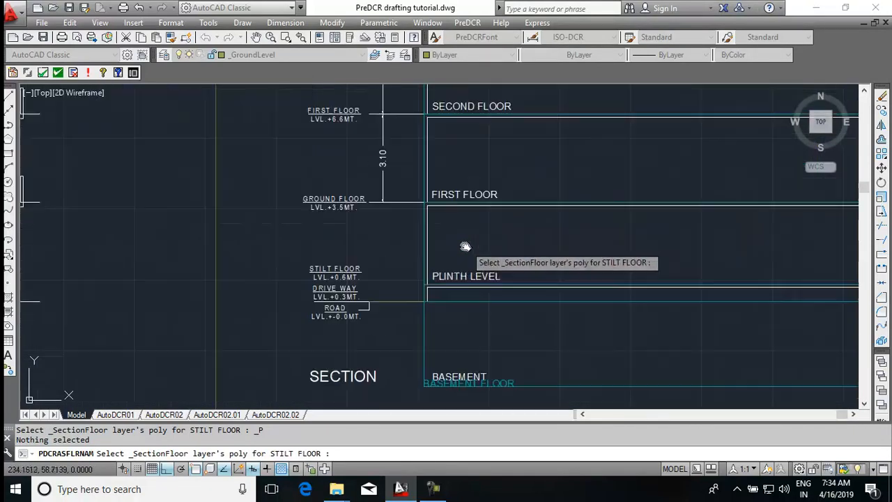
click(424, 211)
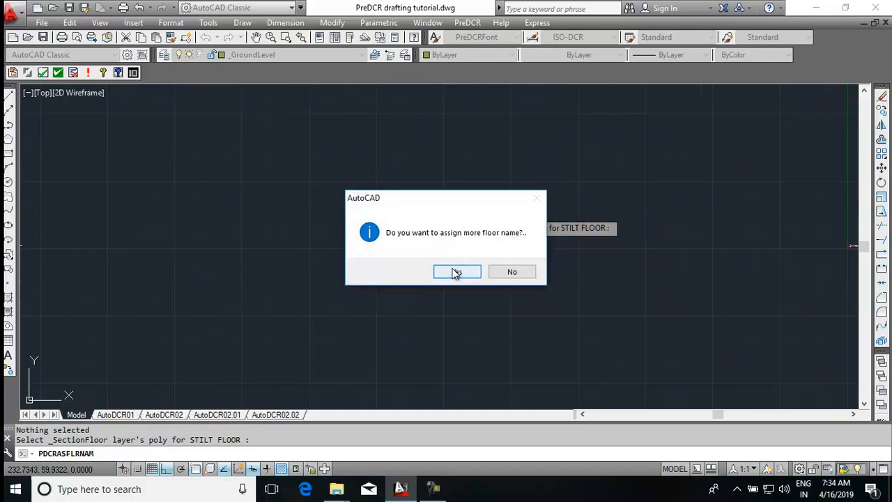
Step: Assign the floor name TYPICAL - 1, 2 to the _Floor outline around the first and second floor plan
click(455, 272)
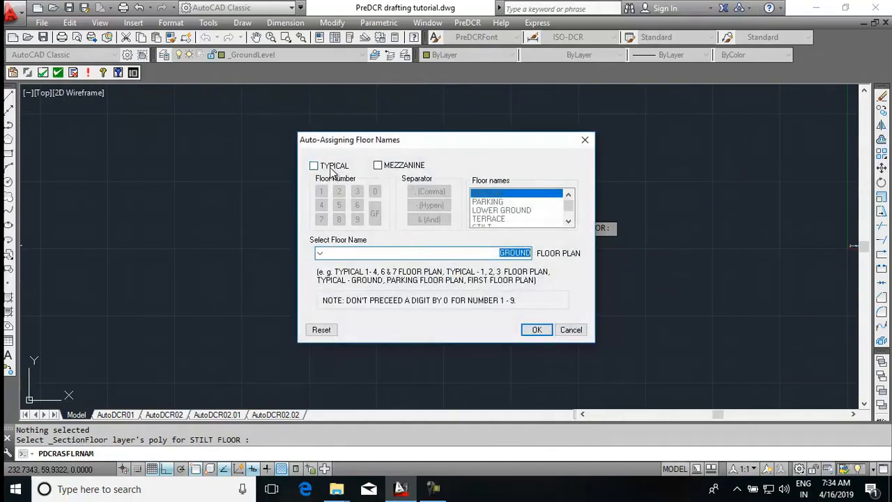
click(332, 167)
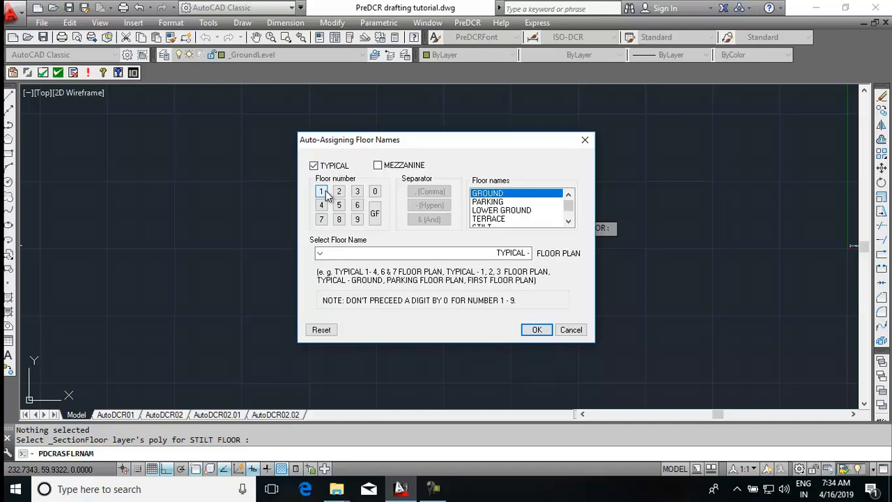
click(325, 192)
click(432, 192)
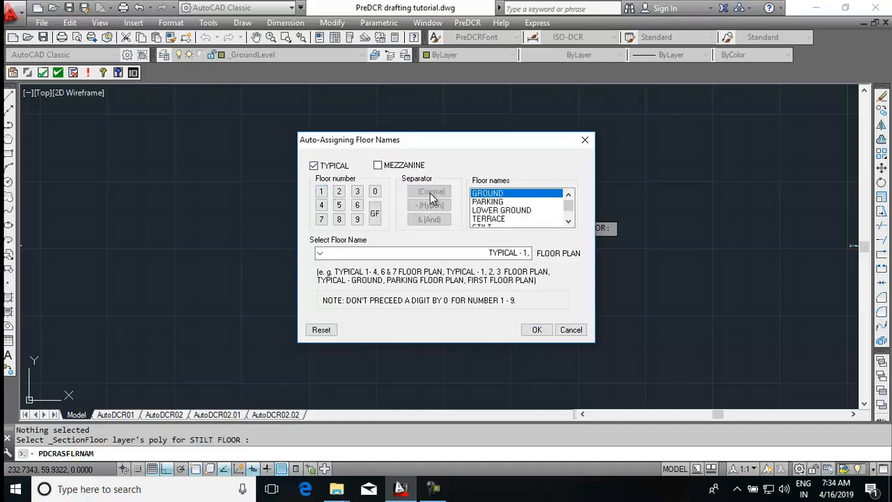
click(339, 194)
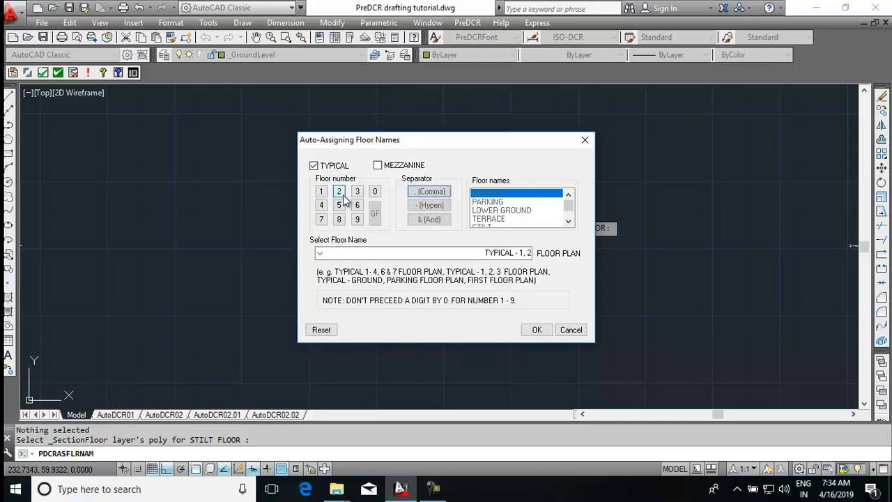
click(536, 331)
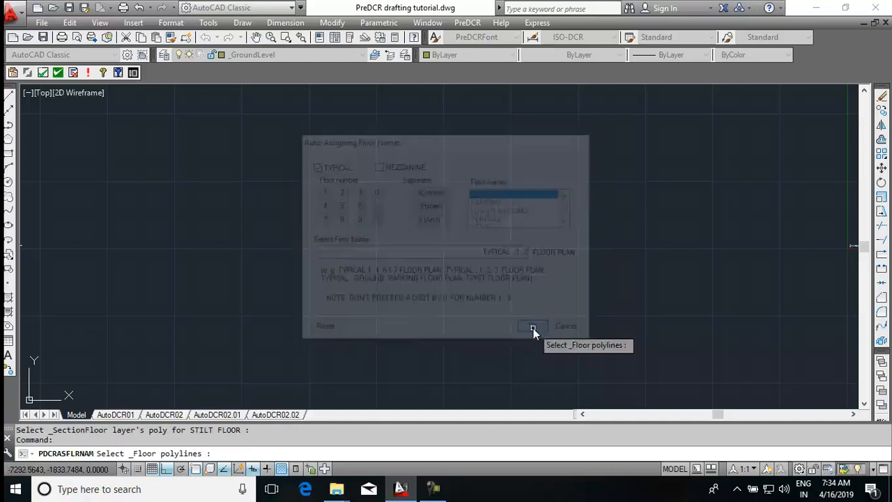
scroll(662, 296, up, 10)
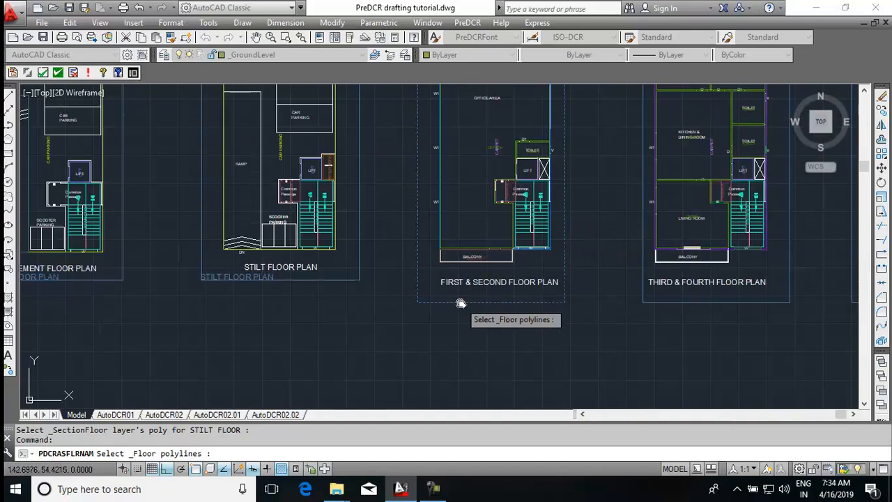
click(461, 300)
key(Return)
Step: Link the typical plan's first and second floors to their matching _SectionFloor polylines in the section
scroll(500, 287, down, 10)
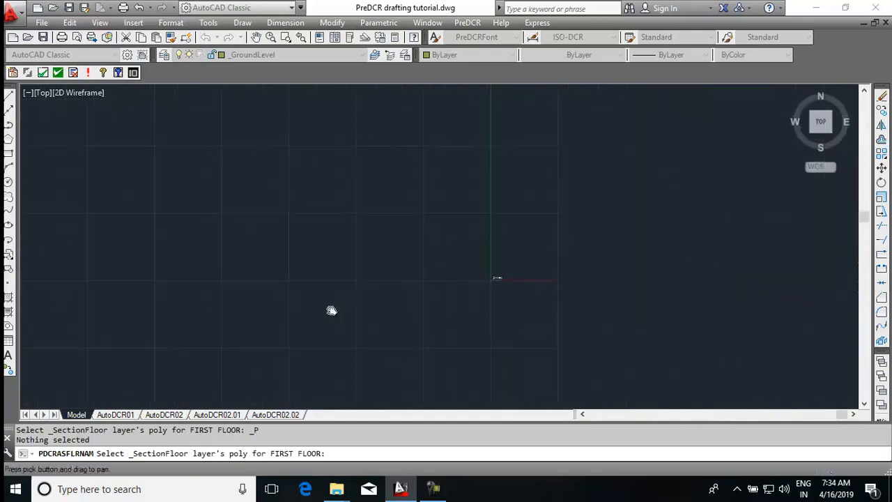
scroll(499, 286, up, 10)
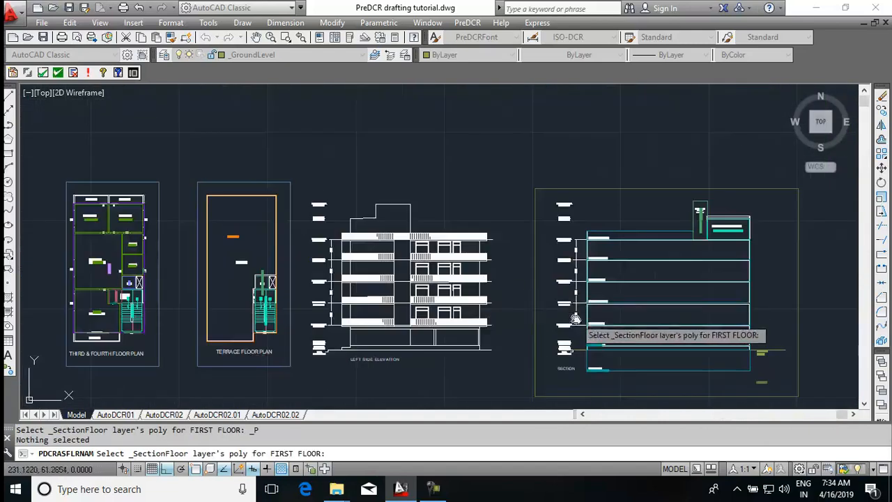
click(511, 207)
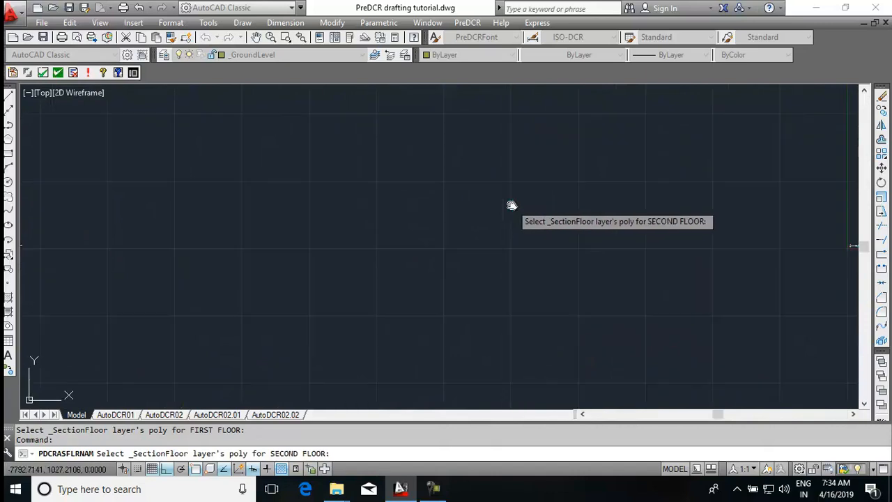
scroll(418, 250, down, 5)
scroll(365, 278, up, 8)
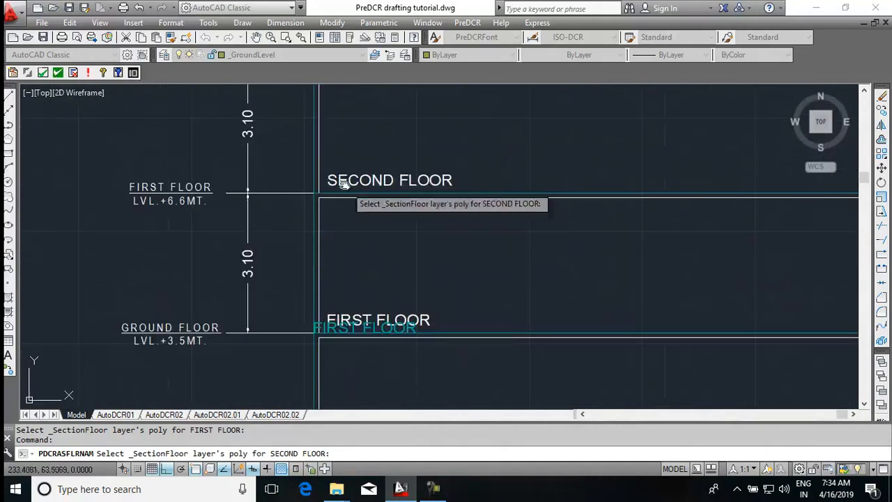
click(314, 150)
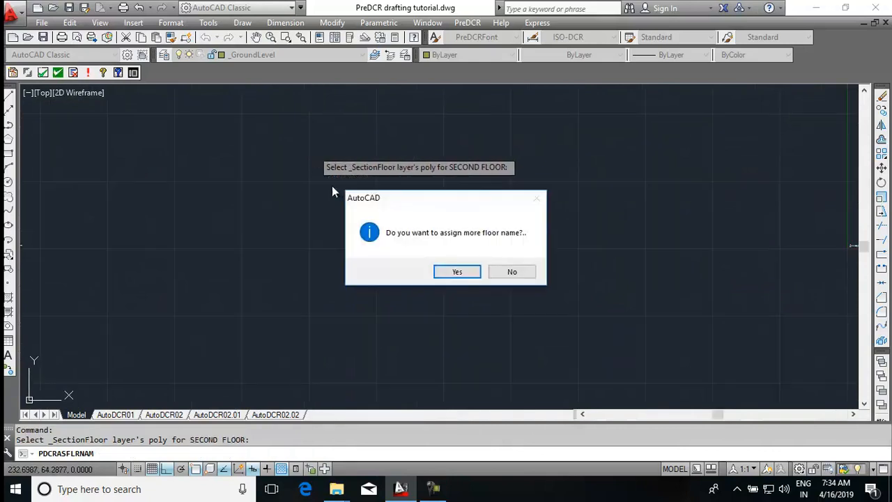
Step: Assign the floor name TYPICAL - 3, 4 to the _Floor outline around the third and fourth floor plan
click(464, 270)
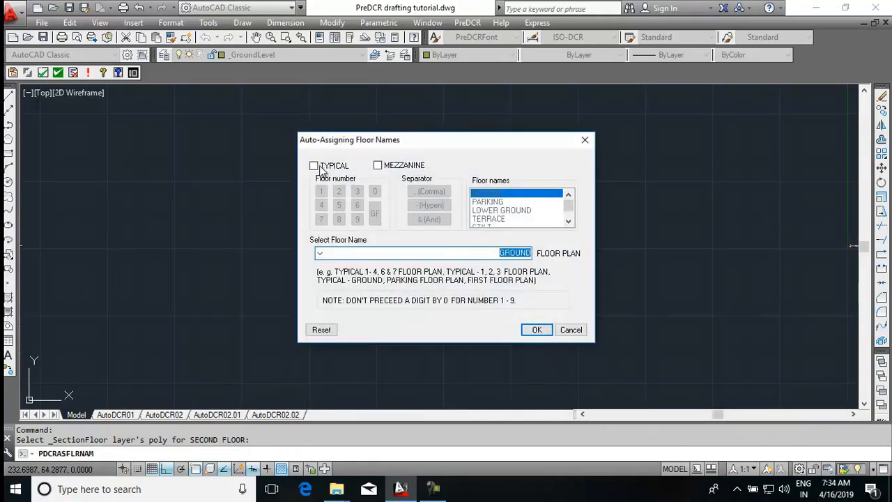
click(314, 165)
click(355, 192)
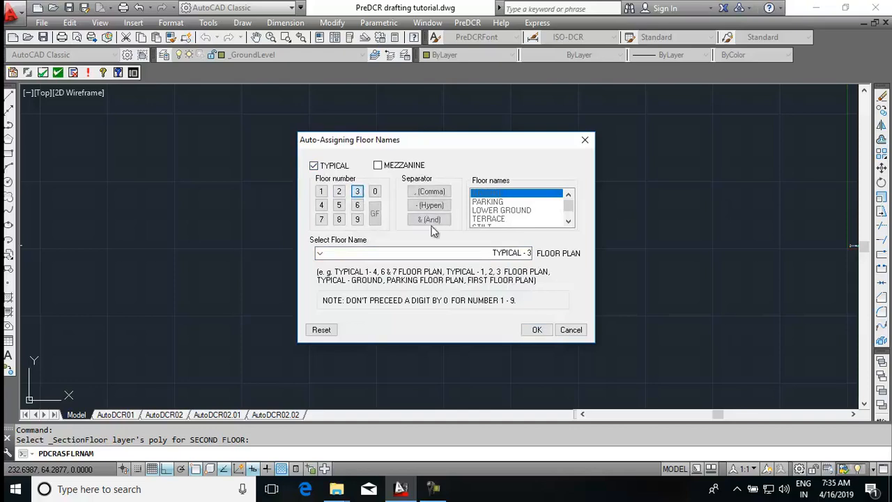
click(429, 191)
click(322, 206)
click(534, 330)
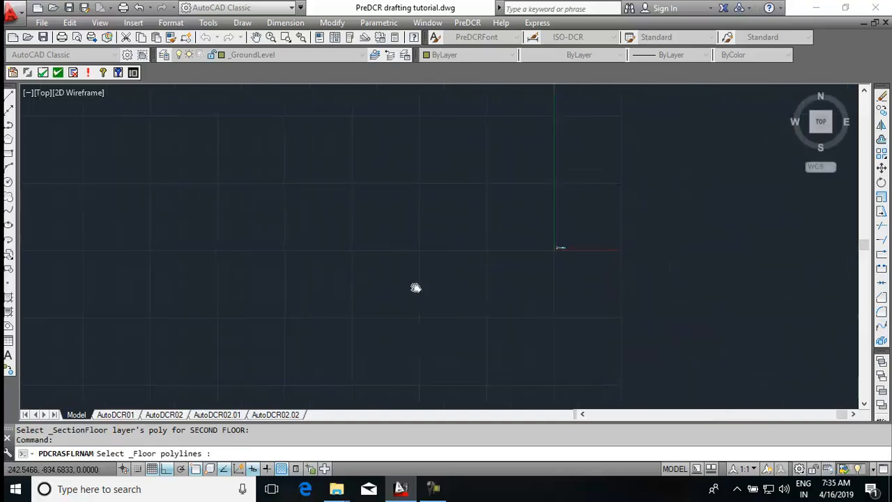
scroll(557, 257, up, 8)
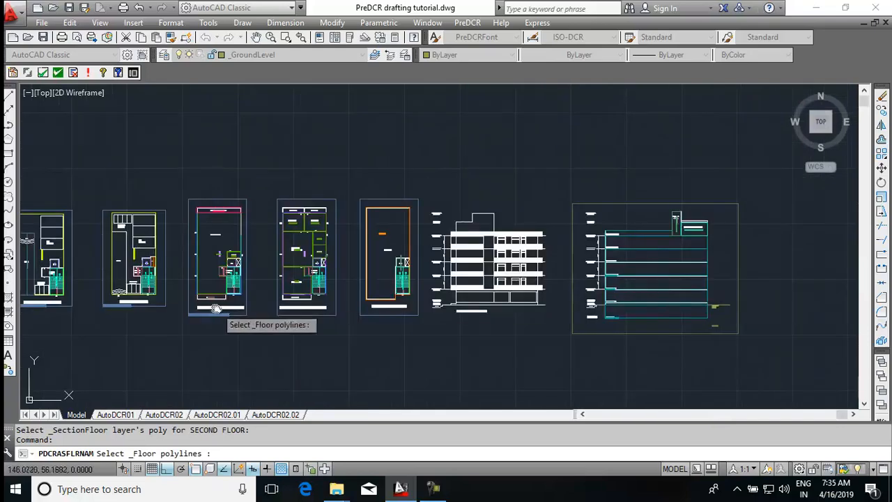
scroll(415, 304, up, 4)
click(421, 294)
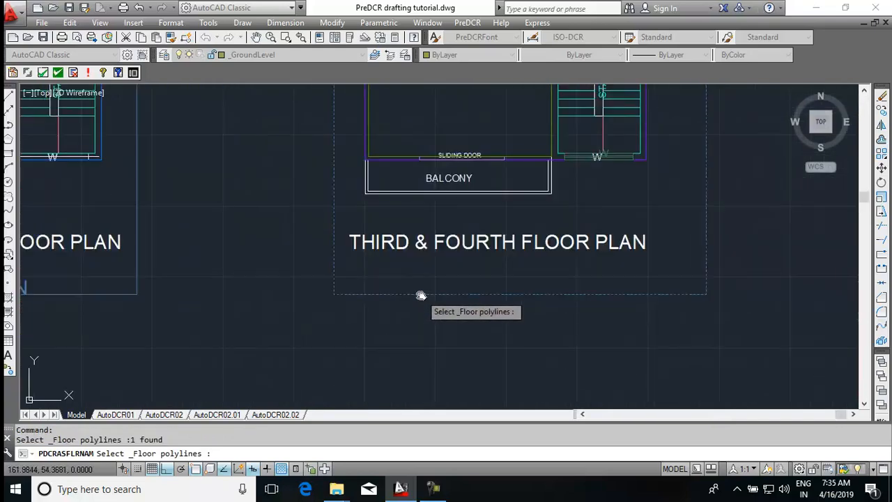
right_click(403, 296)
Step: Link the typical plan's third and fourth floors to their matching _SectionFloor polylines in the section
middle_drag(653, 248, 308, 264)
scroll(547, 250, up, 10)
scroll(446, 289, up, 10)
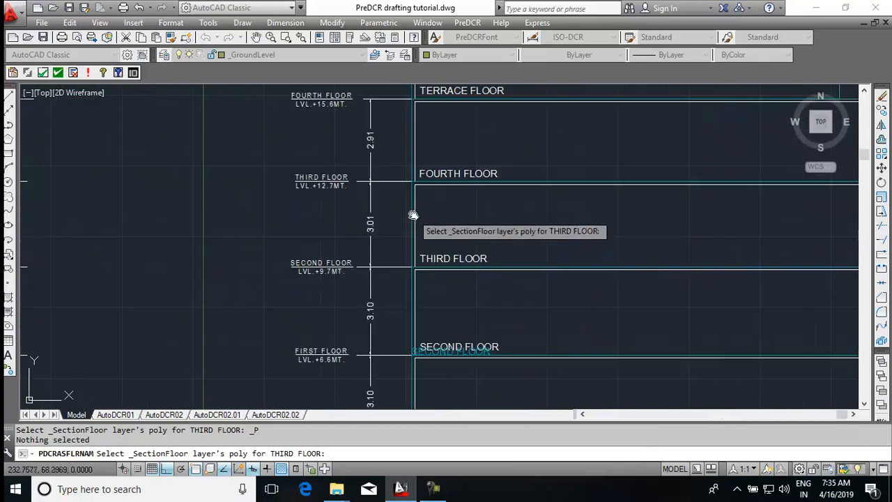
scroll(413, 220, up, 3)
right_click(413, 220)
middle_drag(791, 248, 514, 267)
scroll(587, 267, up, 10)
scroll(637, 223, up, 10)
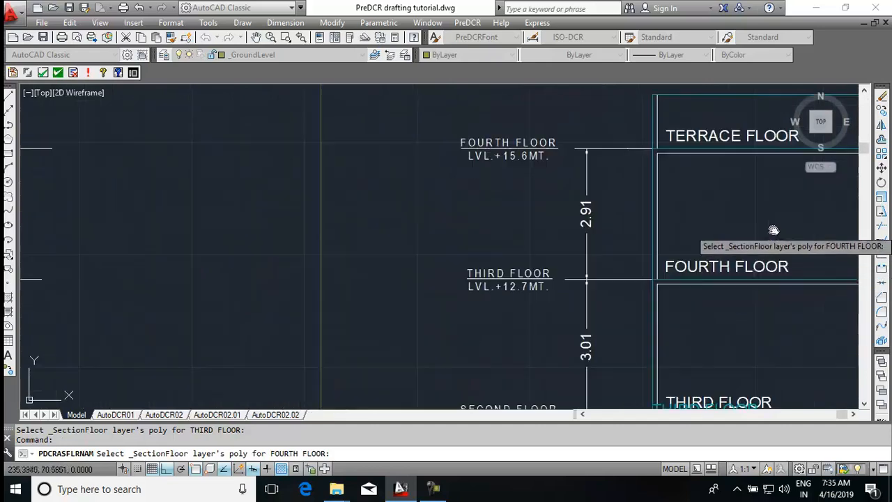
click(655, 216)
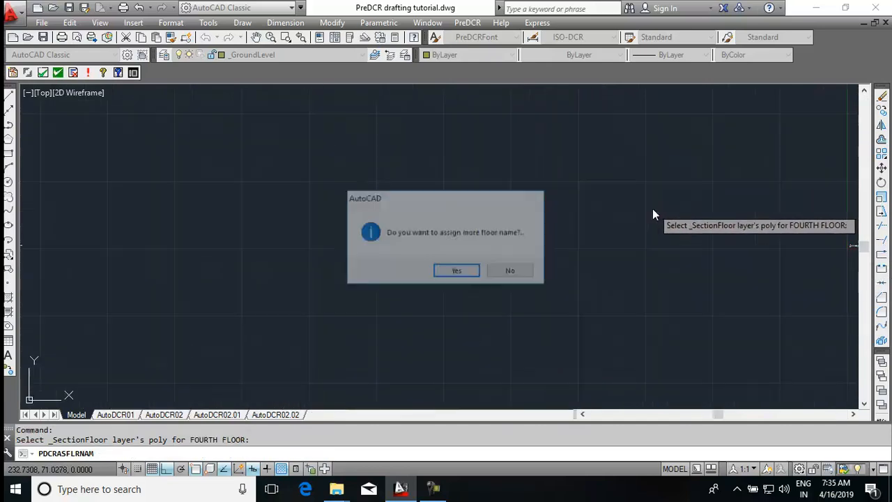
Step: Continue assigning floor names and give the name TERRACE to the _Floor outline around the terrace floor plan
click(473, 271)
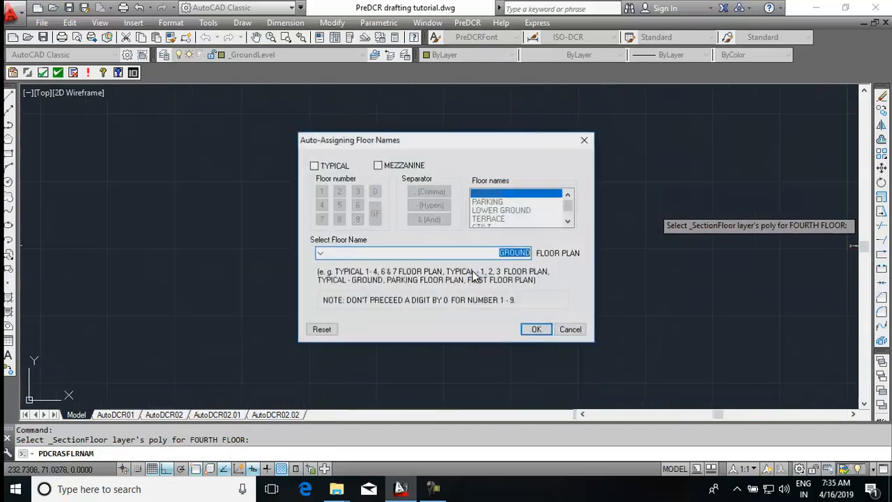
click(322, 254)
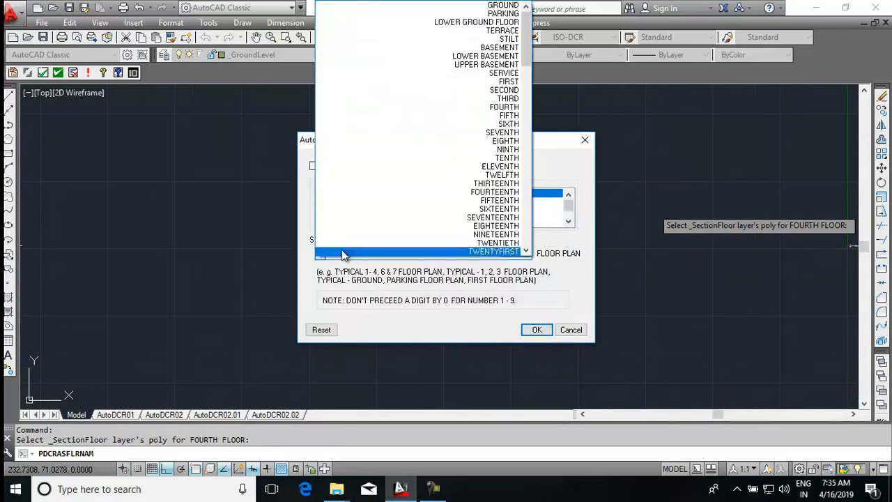
click(481, 31)
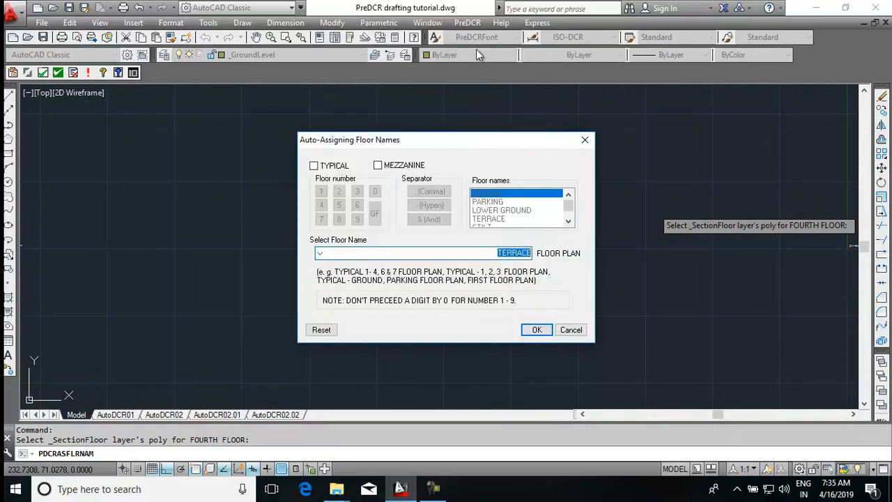
click(535, 330)
scroll(537, 250, down, 5)
scroll(522, 213, up, 5)
click(494, 224)
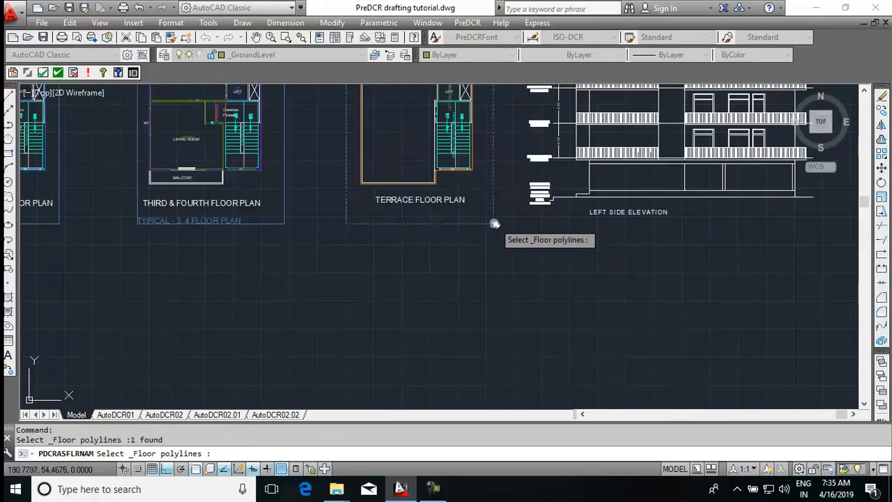
key(Return)
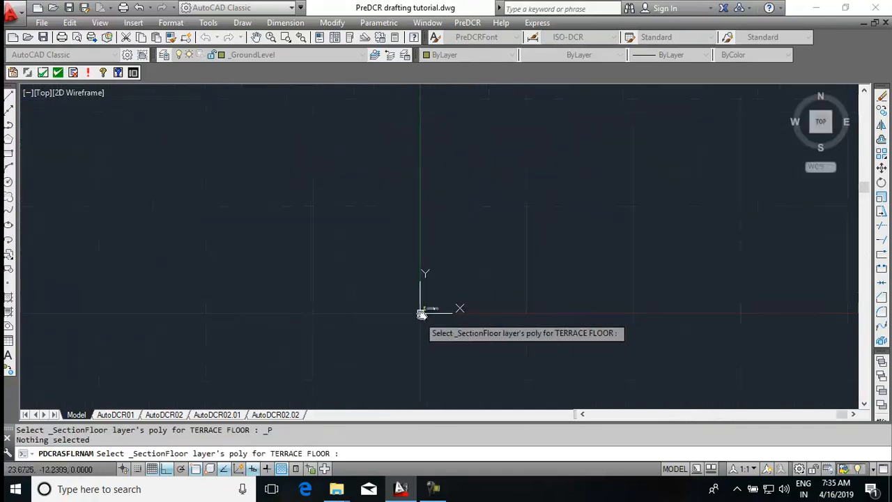
Step: Link the TERRACE floor name to the topmost _SectionFloor polyline in the section and finish assigning floor names
scroll(450, 271, up, 10)
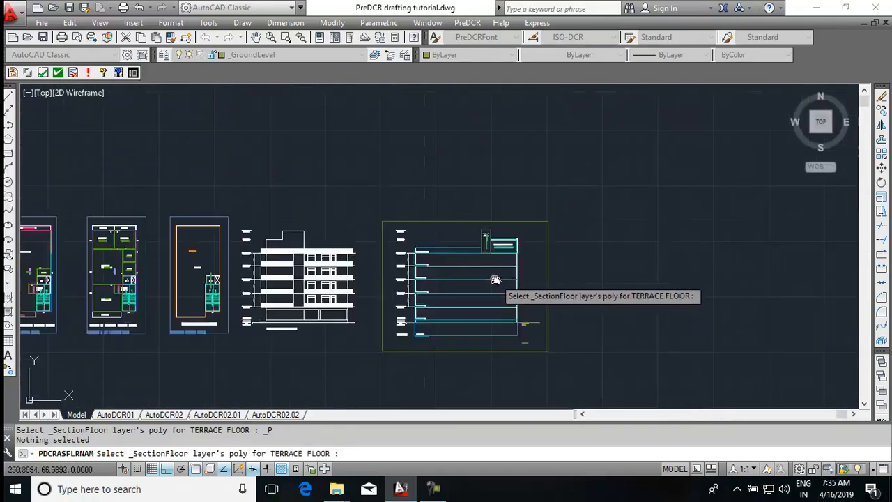
click(447, 251)
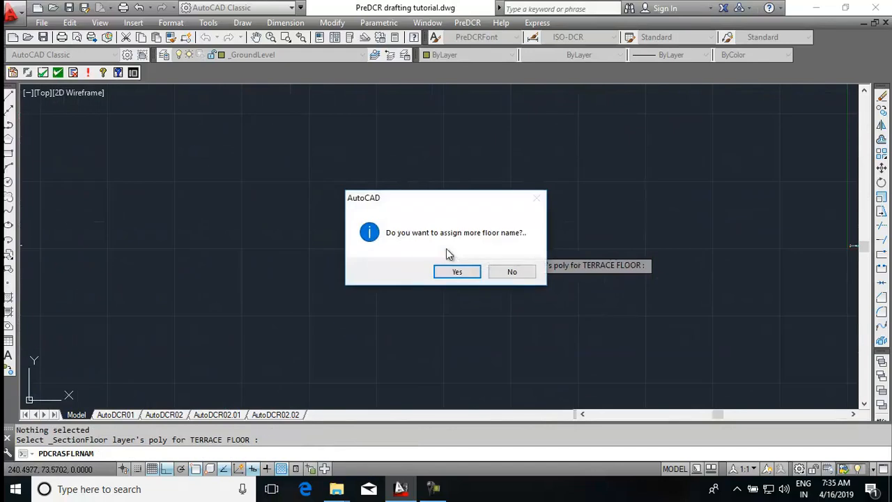
click(512, 273)
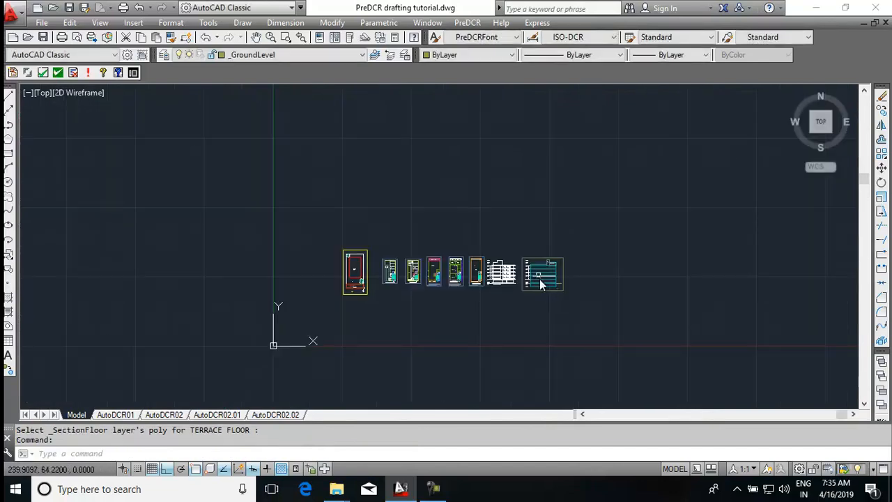
Step: Examine the assigned floor names along the section from the plinth level up to the terrace
scroll(543, 284, up, 10)
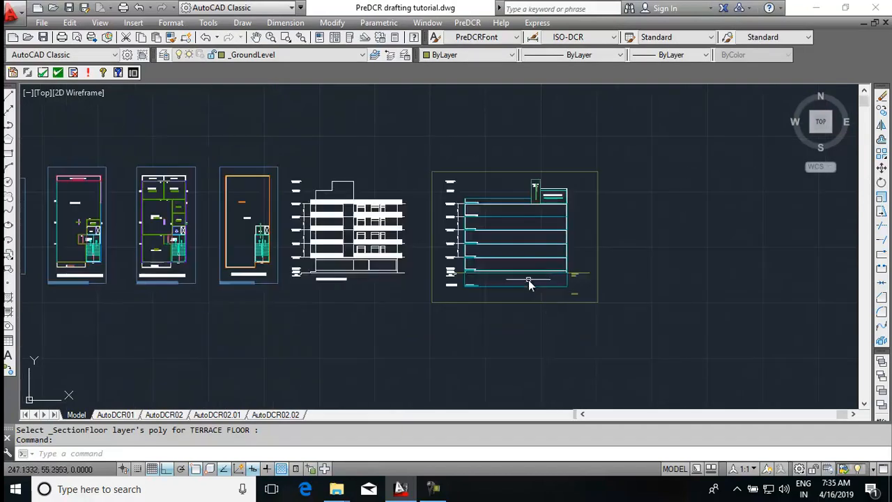
middle_drag(426, 279, 418, 398)
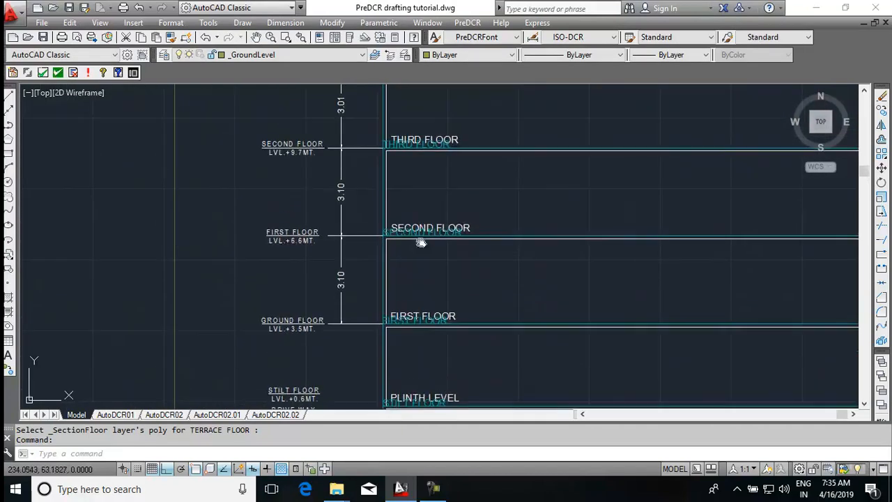
middle_drag(420, 251, 419, 388)
middle_drag(429, 238, 424, 348)
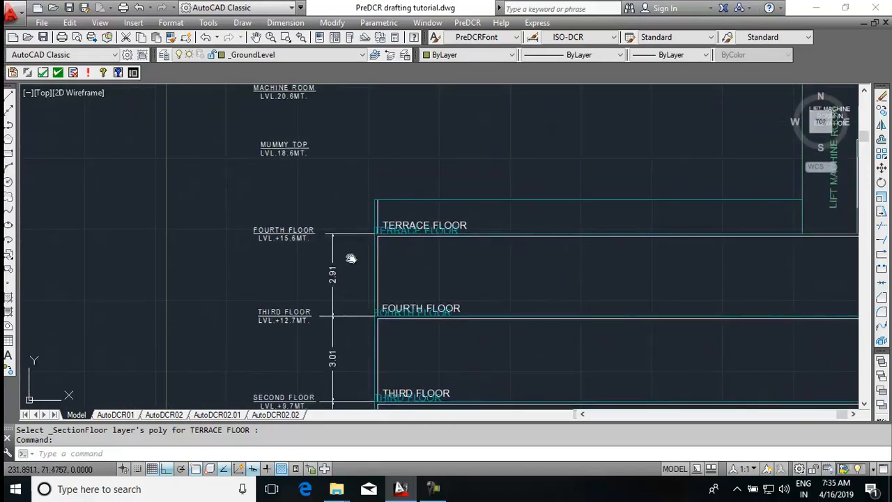
scroll(350, 265, down, 6)
middle_drag(428, 299, 498, 263)
mouse_move(501, 264)
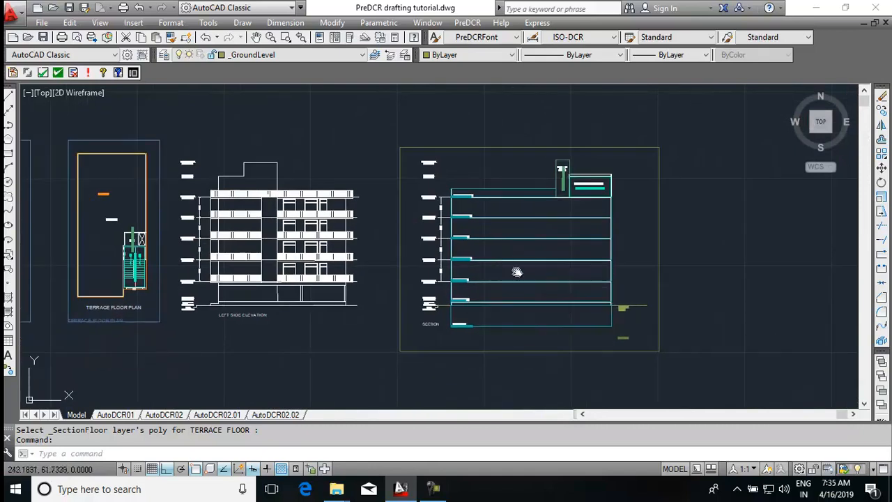
Step: Draw a rectangle on the _Building layer enclosing all floor plans, the elevation and the section, leaving out the site plan
click(324, 56)
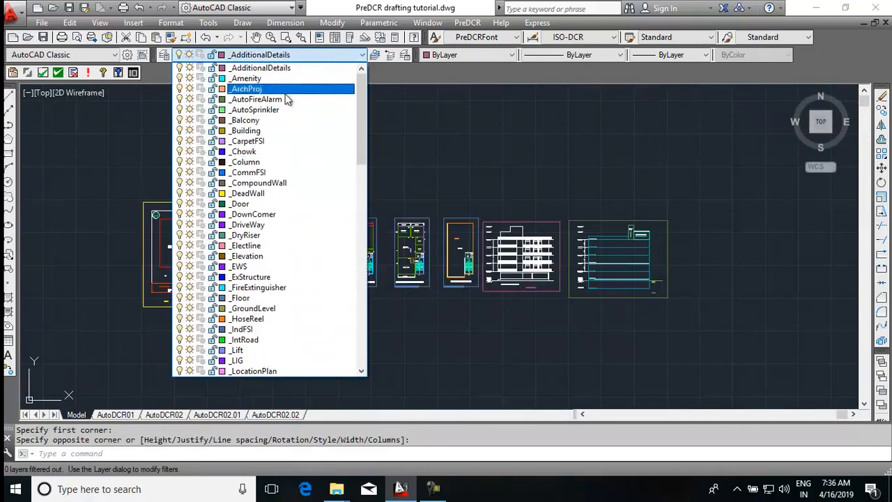
click(278, 131)
key(Escape)
text(rec)
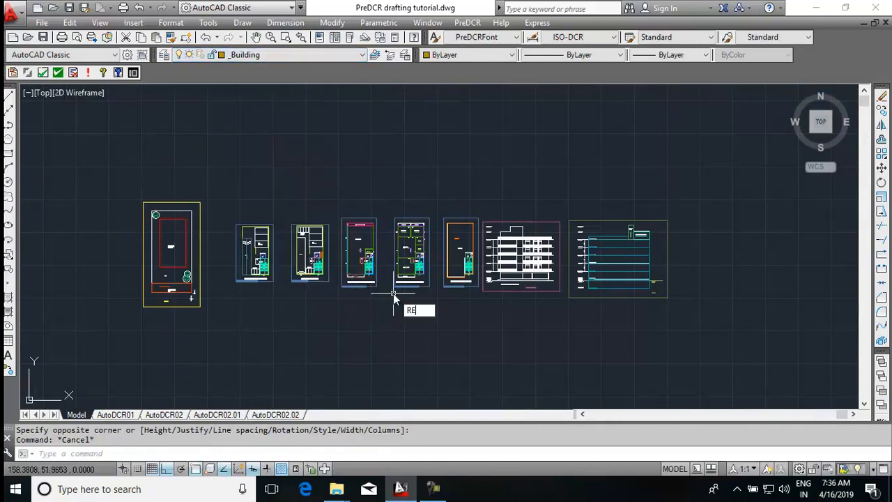
key(Return)
click(229, 208)
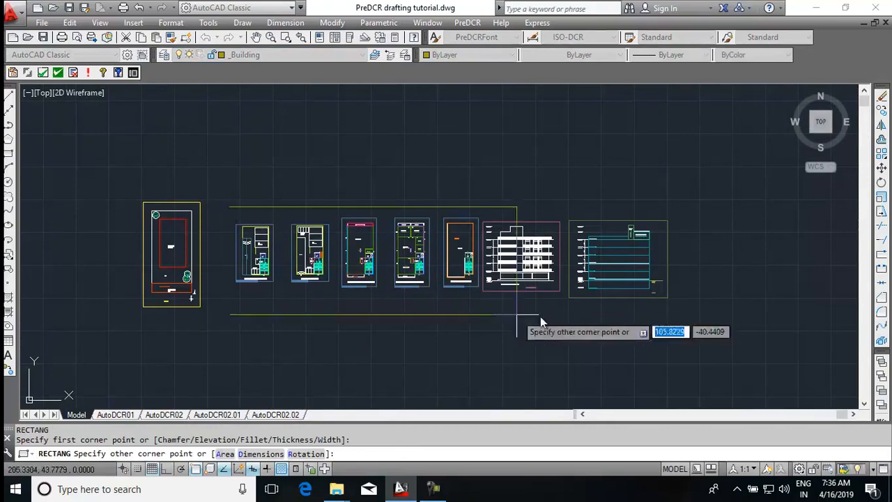
click(681, 319)
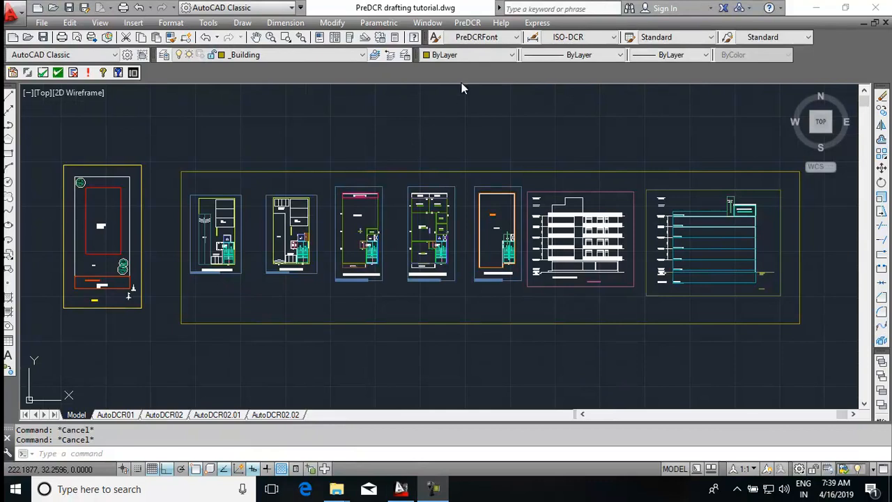
Step: Insert direction reference circles at the lift in the basement and stilt floor plans
click(474, 24)
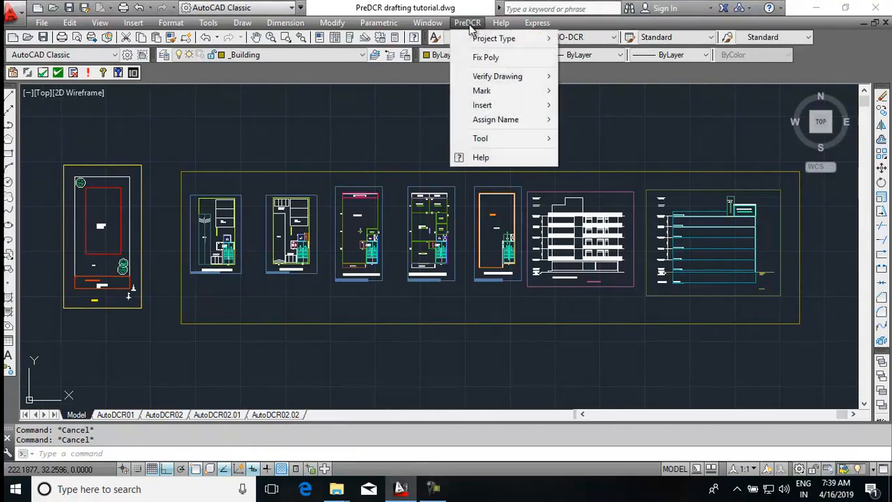
mouse_move(489, 108)
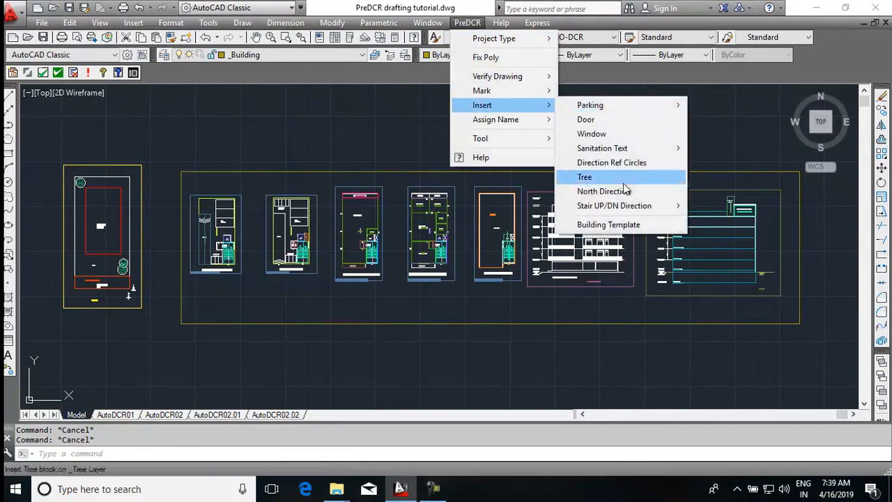
click(613, 165)
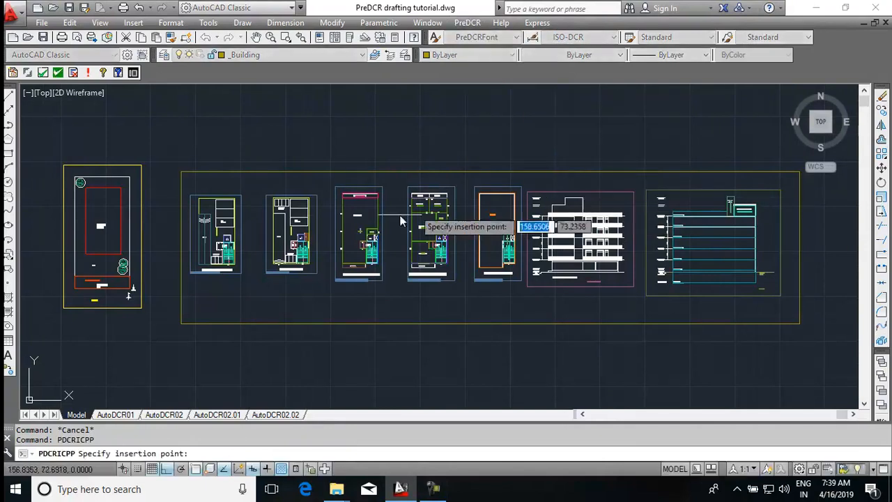
scroll(198, 236, up, 2)
scroll(197, 236, up, 5)
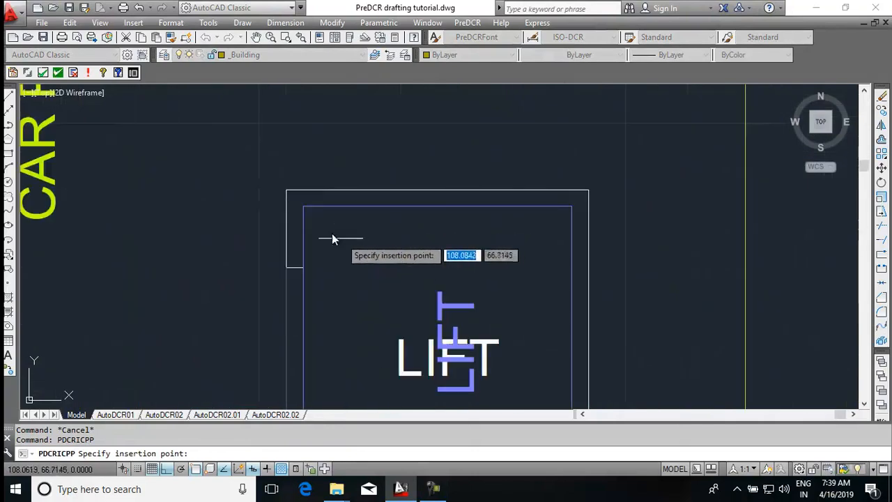
scroll(364, 249, down, 5)
scroll(533, 235, up, 5)
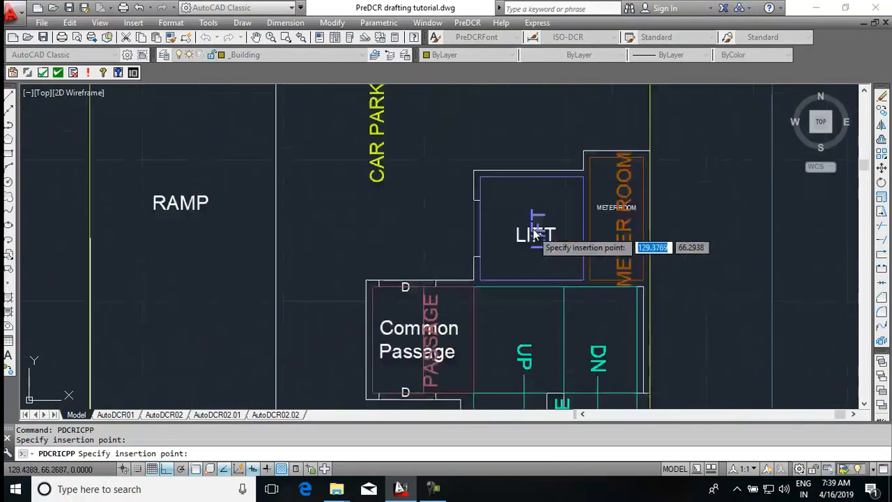
Step: Place direction reference circles at the lift in the first and second, third and fourth, and terrace floor plans
scroll(633, 197, down, 5)
scroll(507, 181, up, 5)
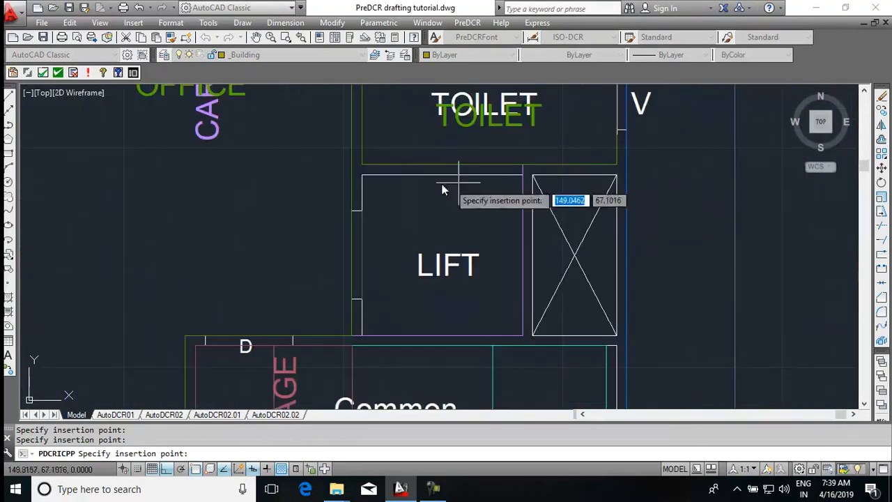
scroll(418, 212, down, 5)
scroll(457, 209, up, 5)
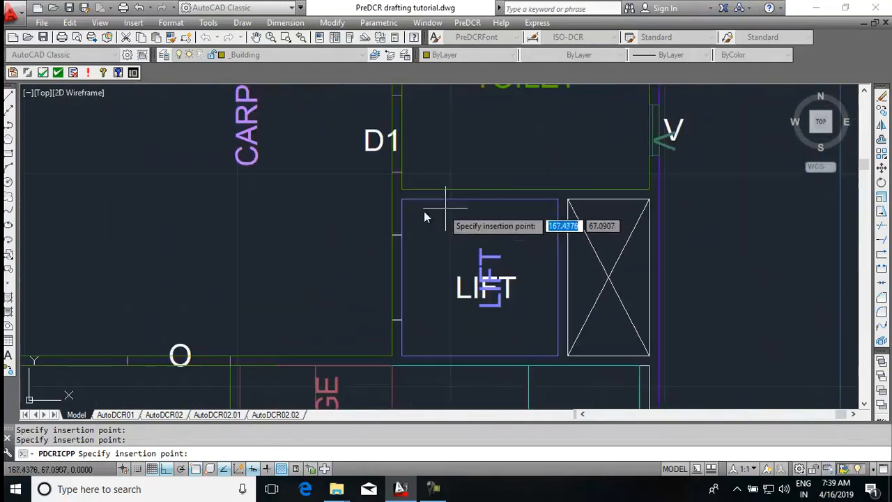
scroll(379, 218, down, 5)
scroll(368, 224, up, 5)
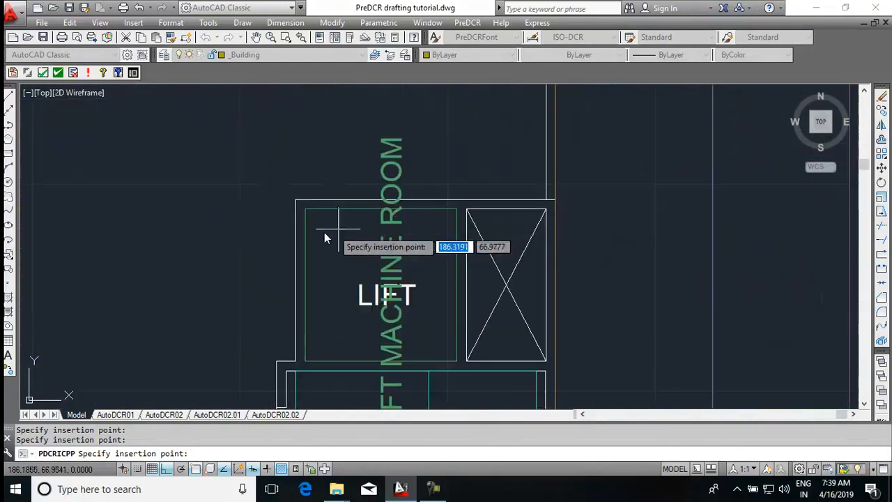
scroll(488, 202, down, 5)
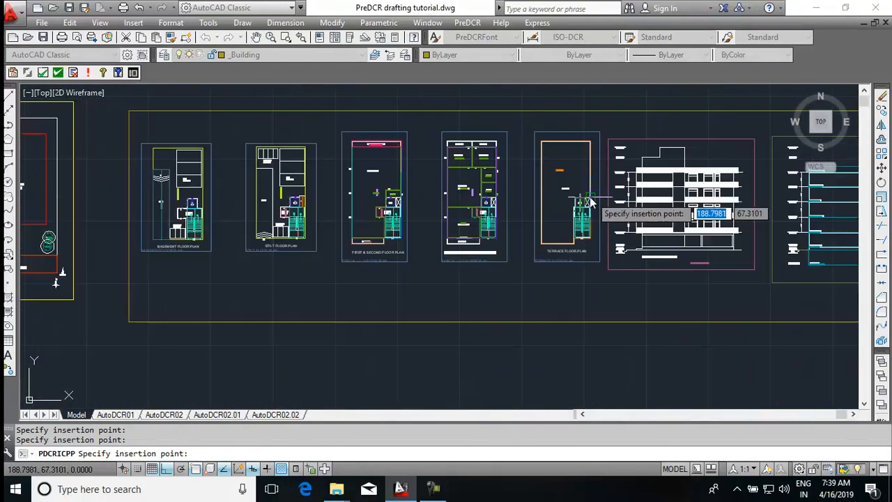
key(Escape)
Step: Copy the two direction reference circles from the floor plan, using its outline corner as base, to the matching corner of the proposed building in the site plan
scroll(376, 223, up, 8)
click(613, 264)
click(496, 259)
text(co)
key(Return)
scroll(507, 298, down, 5)
scroll(462, 293, up, 8)
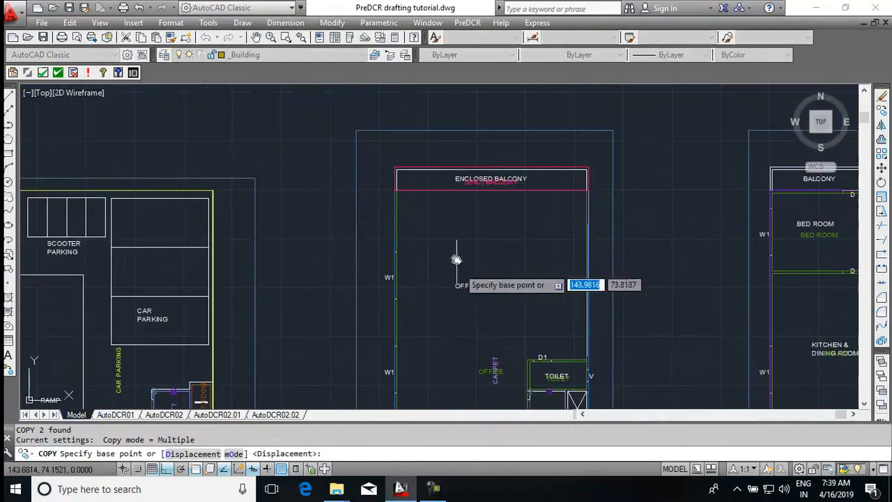
click(258, 165)
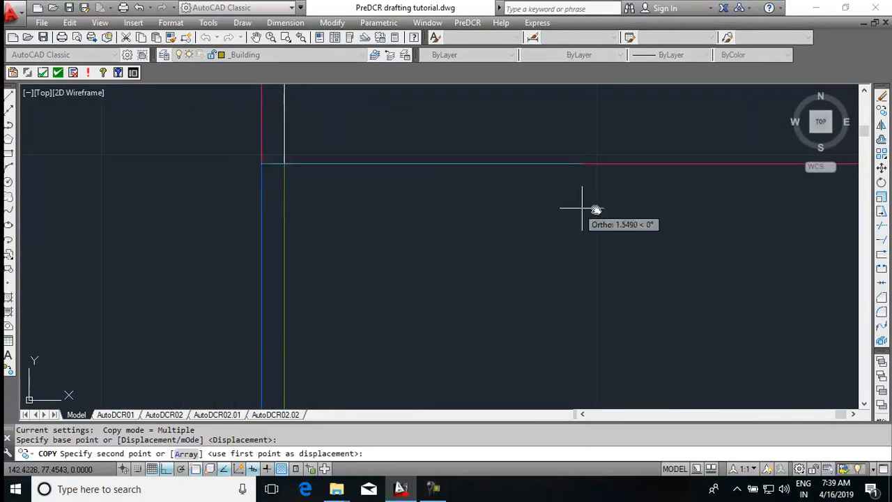
scroll(541, 205, down, 5)
scroll(588, 233, up, 1)
middle_drag(589, 233, 805, 231)
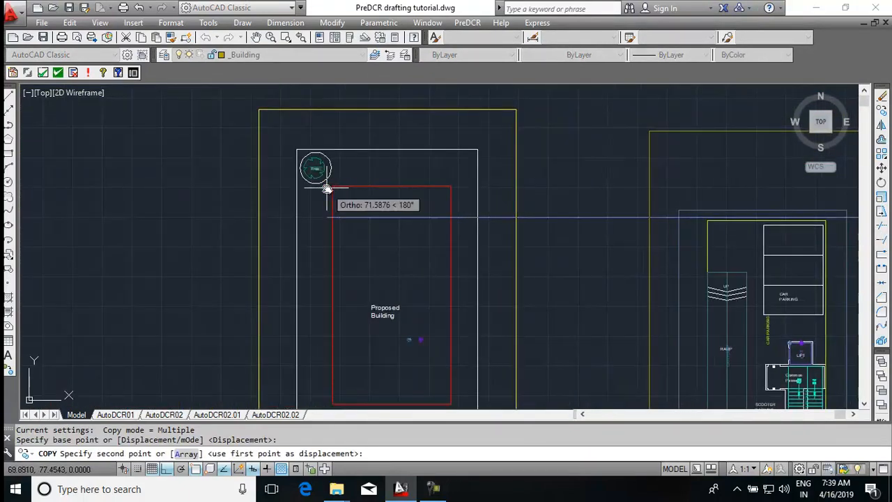
click(332, 186)
key(Escape)
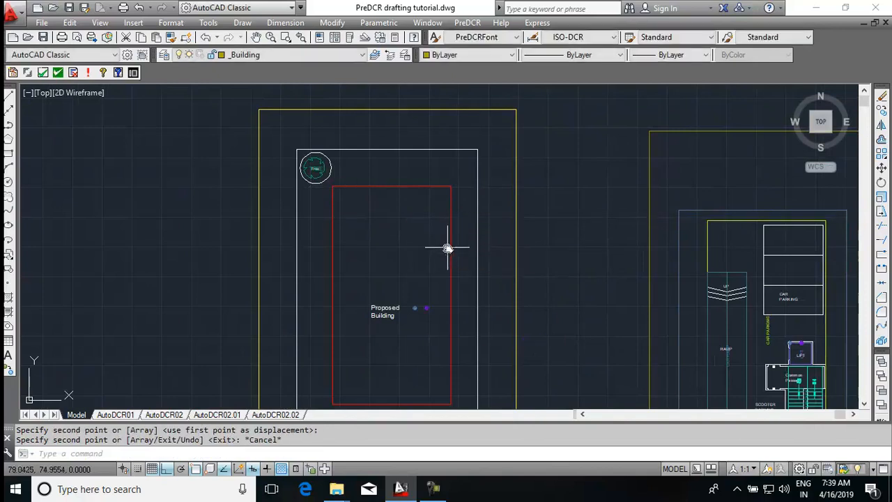
Step: Assign wing name A and building name RESIDENTIAL to the _Building rectangle enclosing the floor plans, elevation and section
scroll(414, 210, down, 4)
mouse_move(571, 297)
middle_down()
mouse_move(379, 270)
mouse_move(316, 278)
middle_up()
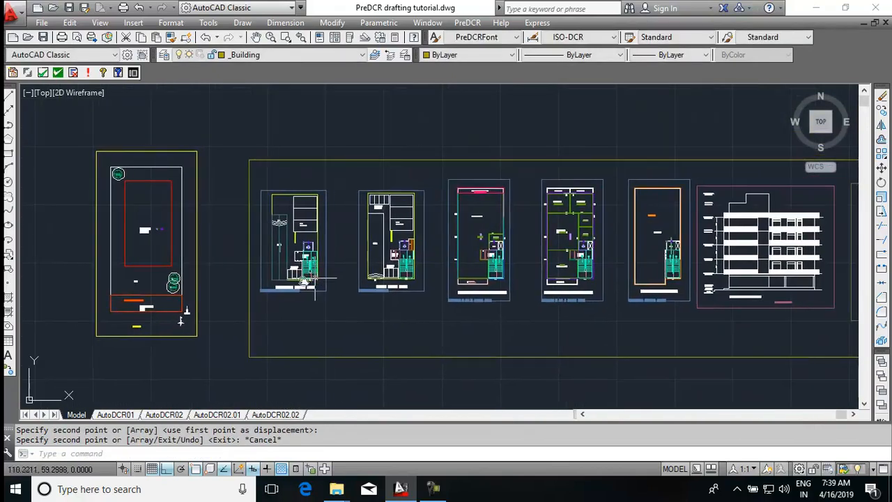
scroll(145, 239, up, 4)
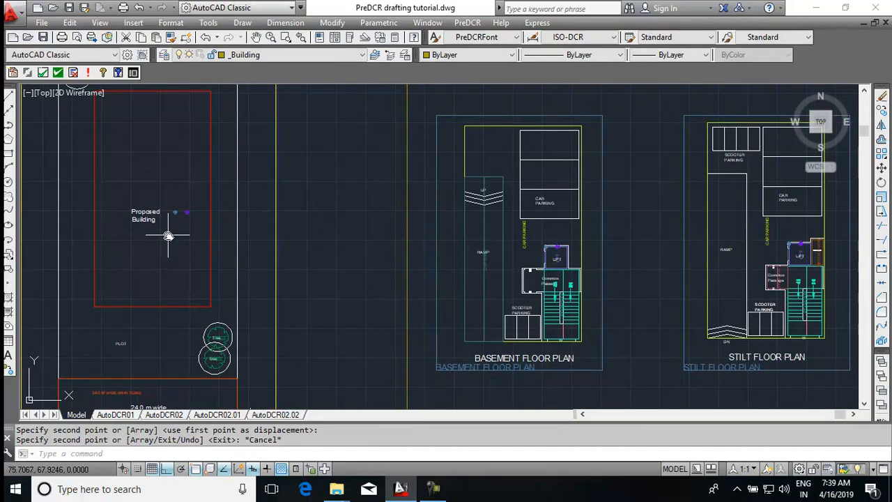
scroll(168, 236, down, 3)
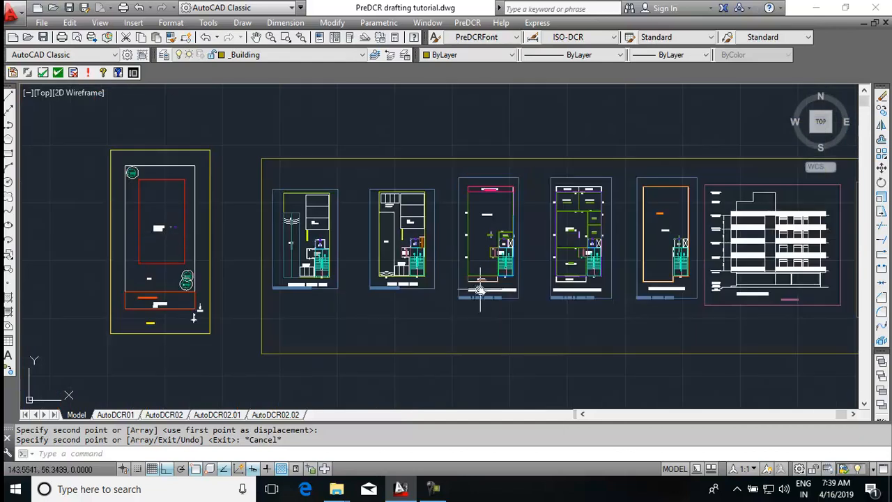
click(467, 22)
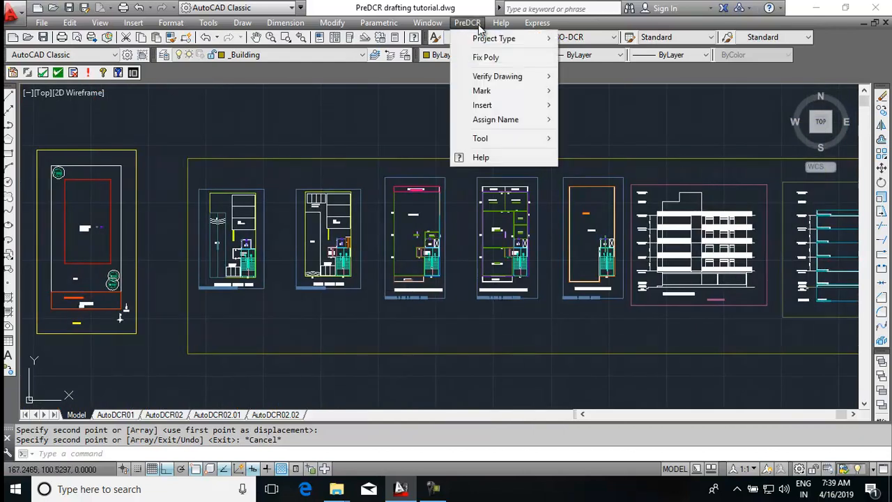
mouse_move(497, 120)
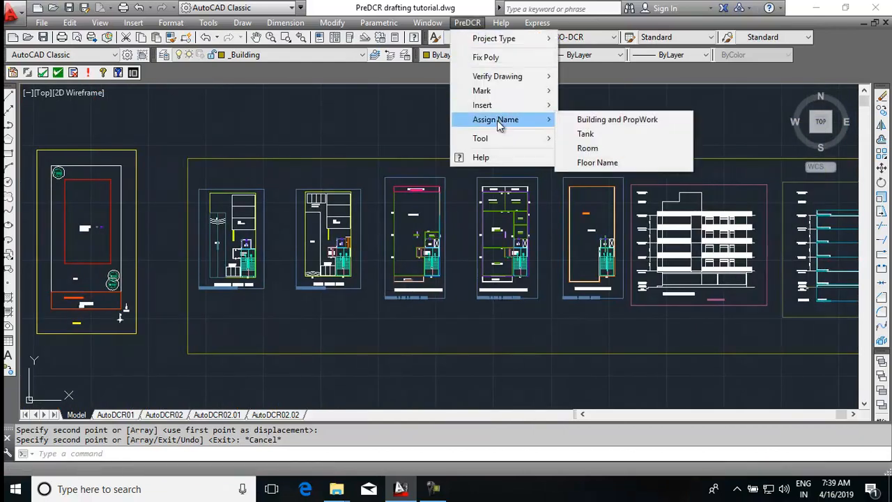
click(603, 122)
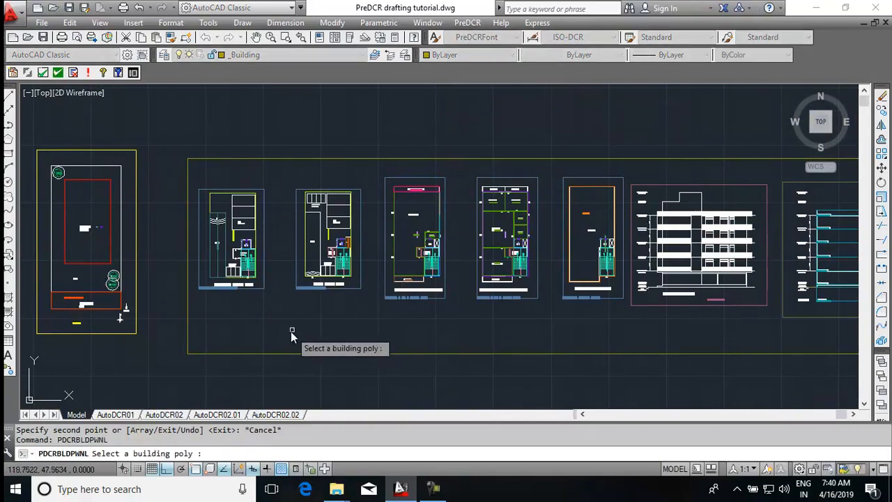
click(293, 354)
text(A)
click(450, 252)
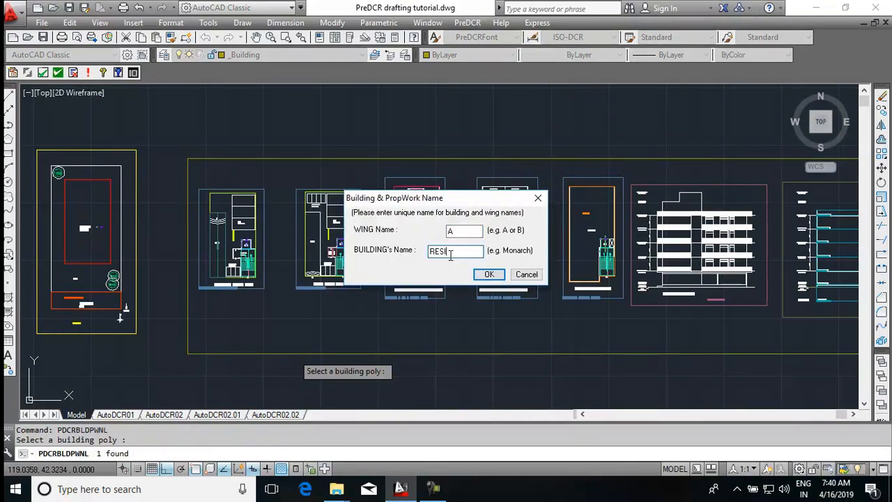
text(RESIDENTIAL)
click(489, 274)
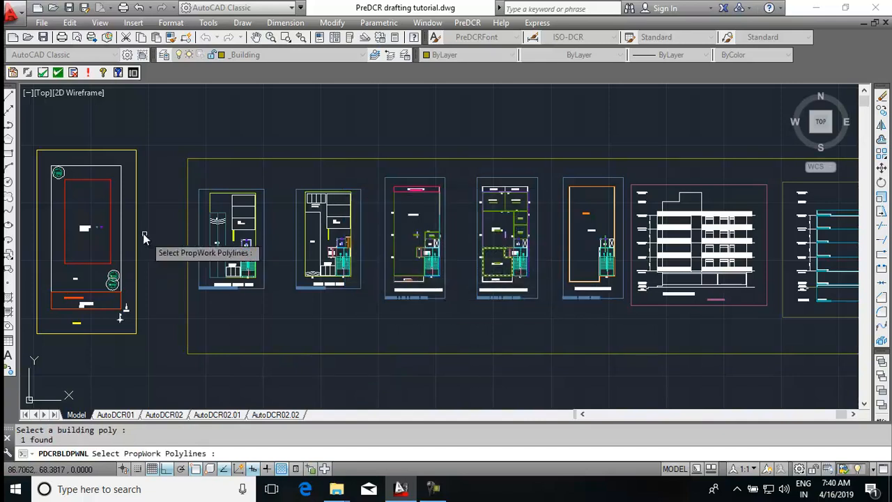
Step: Select the Proposed Building outline in the site plan as the PropWork polyline for the building name
scroll(113, 244, up, 4)
middle_drag(113, 242, 367, 285)
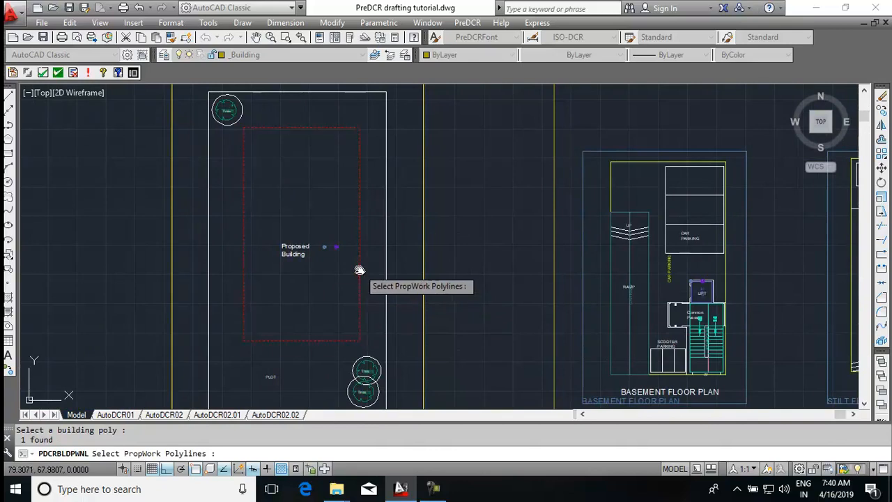
click(359, 270)
key(Return)
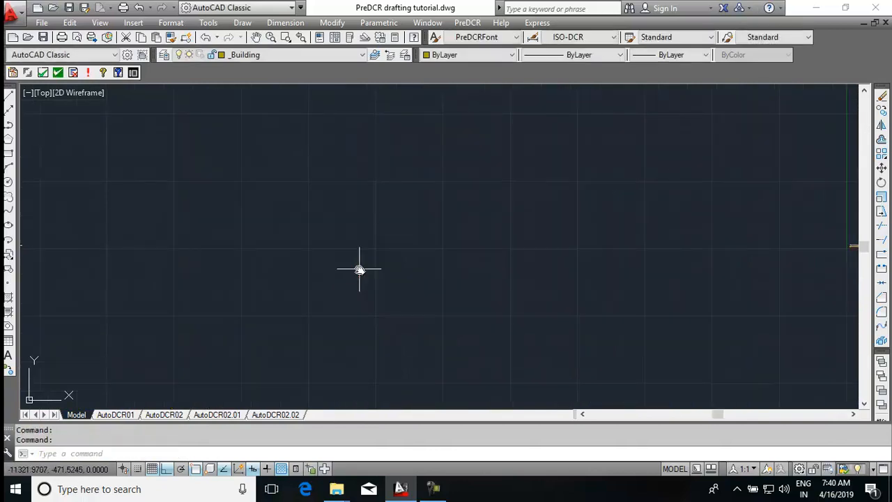
middle_drag(800, 281, 621, 295)
scroll(681, 266, up, 8)
scroll(620, 210, up, 5)
scroll(570, 191, up, 5)
scroll(434, 196, up, 3)
middle_drag(520, 221, 531, 266)
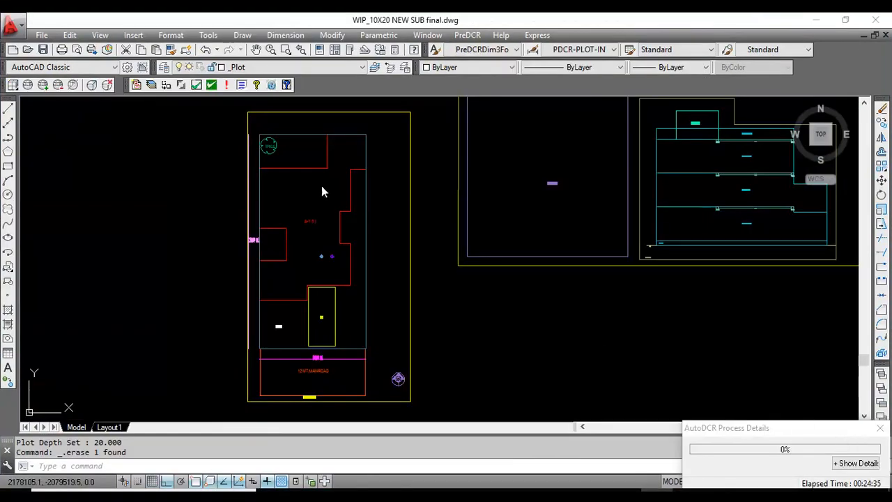
Step: Start the Margin command for PLOT and mark the plot edge along the 12 m main road as the front margin
click(181, 85)
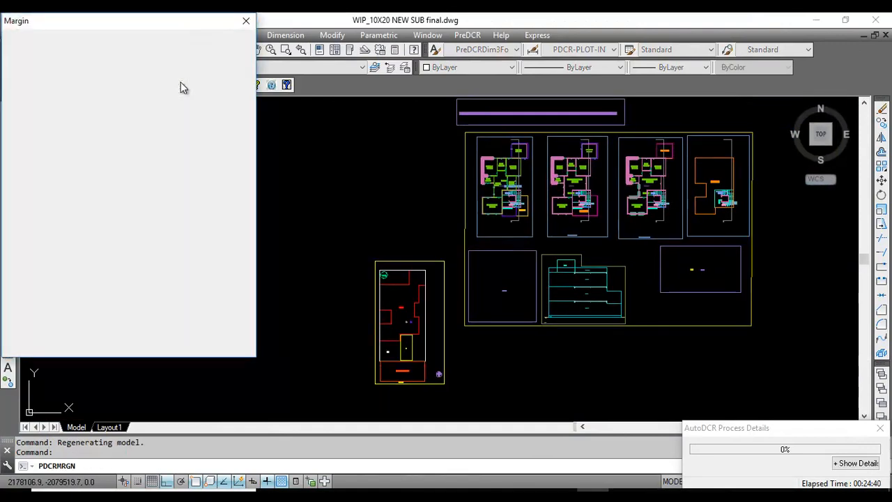
click(60, 59)
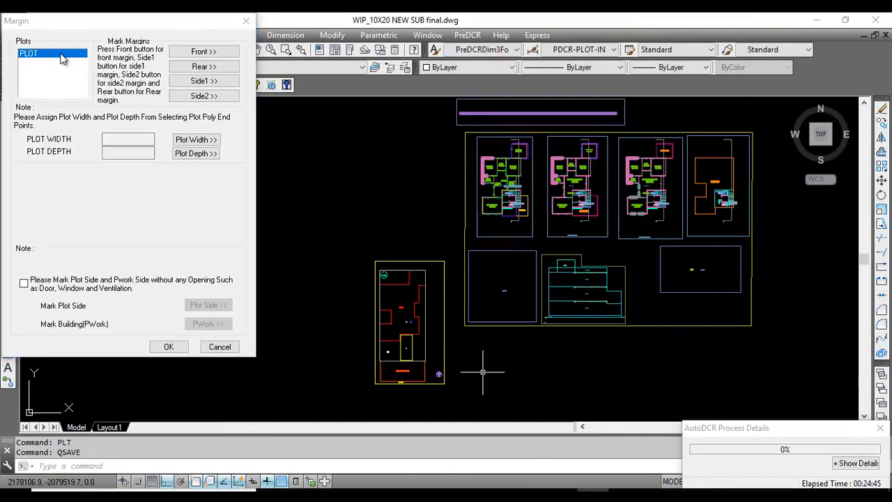
click(199, 54)
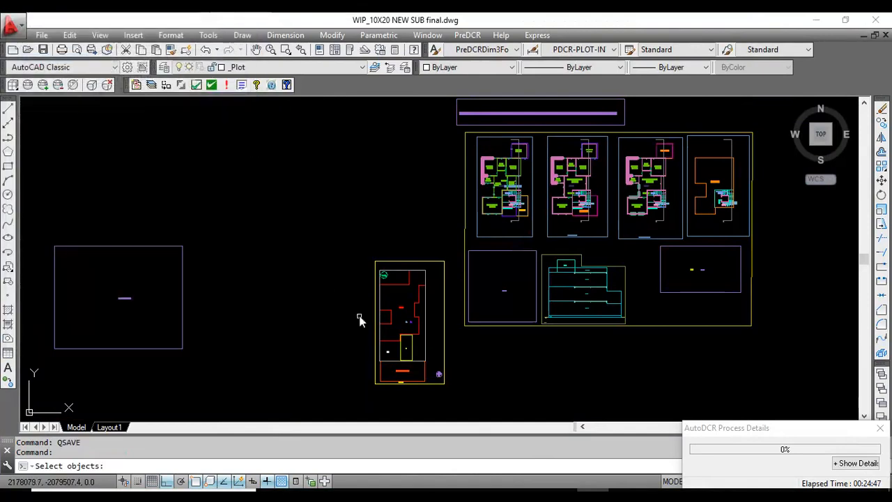
scroll(409, 390, up, 6)
scroll(409, 390, up, 2)
click(461, 214)
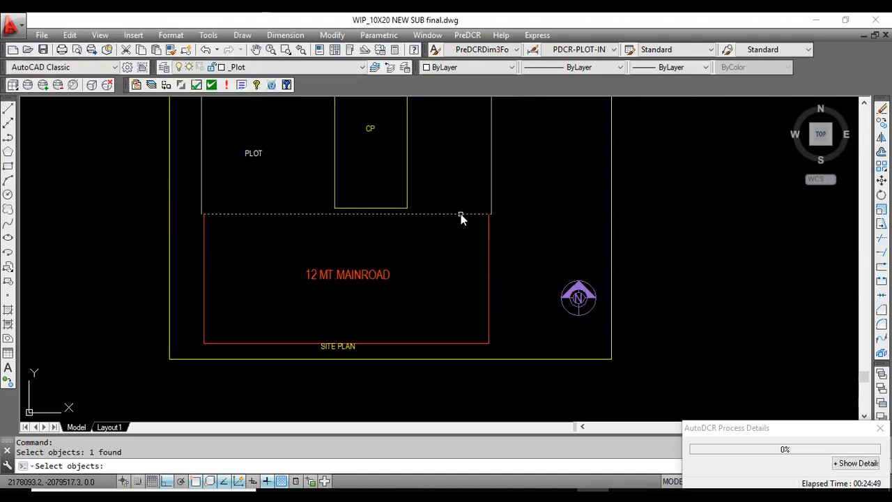
key(Return)
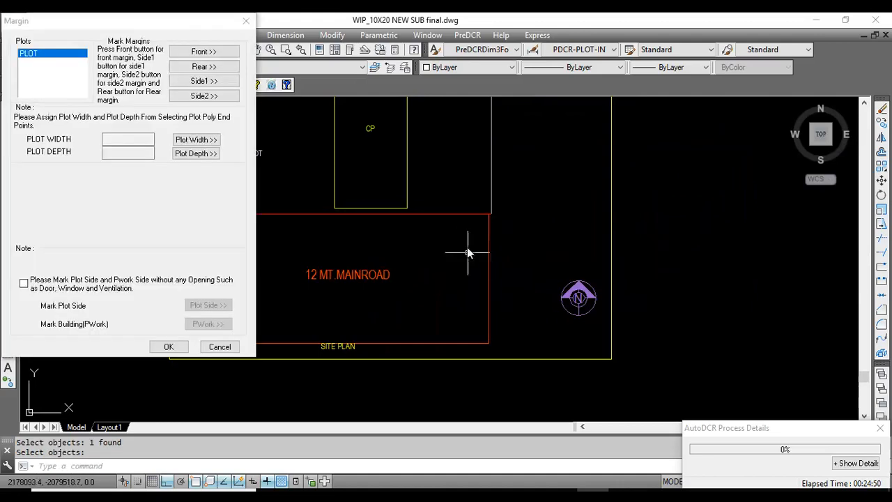
Step: Mark the plot edge opposite the main road, beside the tree, as the rear margin
click(214, 66)
scroll(411, 258, down, 5)
scroll(428, 212, up, 6)
click(432, 178)
key(Return)
Step: Mark the plot's long edge beside the tree as the Side1 margin and the opposite long edge as Side2
click(211, 93)
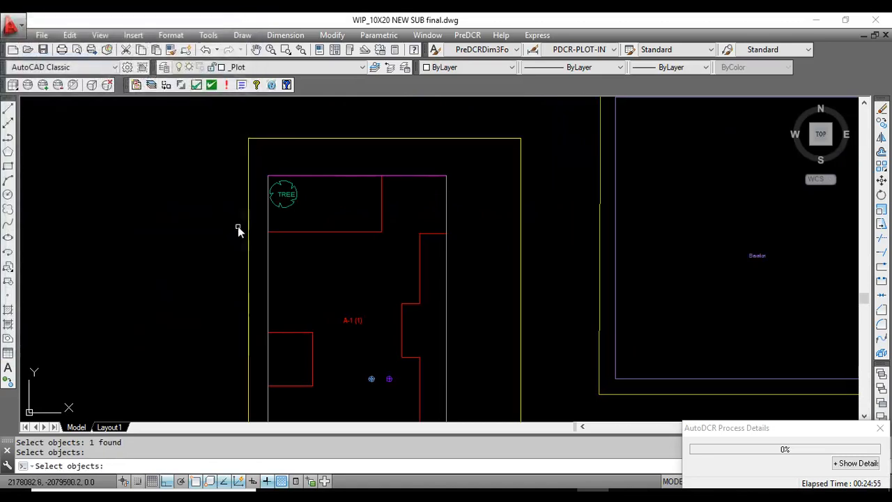
click(268, 202)
key(Return)
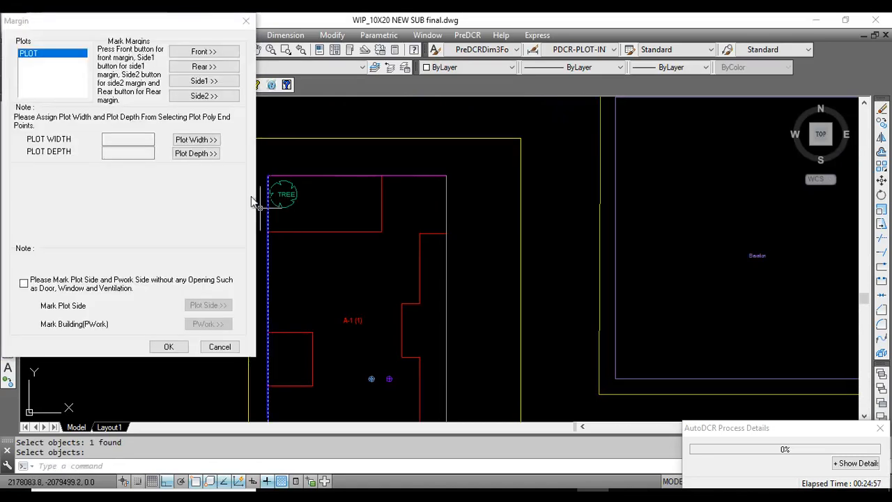
click(212, 95)
click(446, 221)
key(Return)
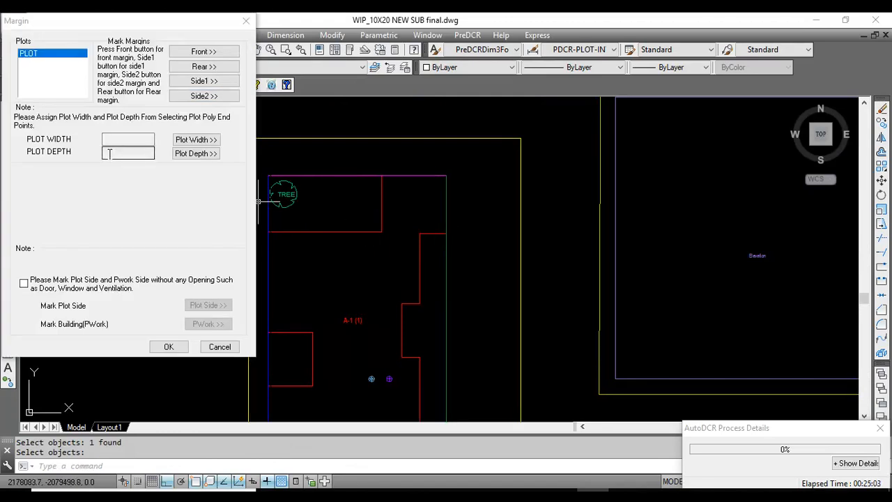
Step: Assign the plot width from the two end points of the rear plot edge
click(197, 139)
click(460, 284)
scroll(255, 170, up, 5)
click(294, 181)
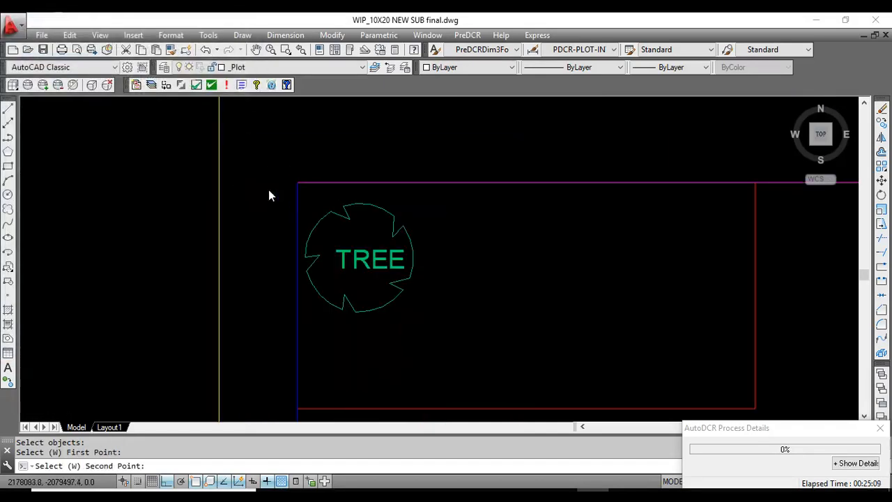
scroll(269, 190, down, 2)
click(734, 188)
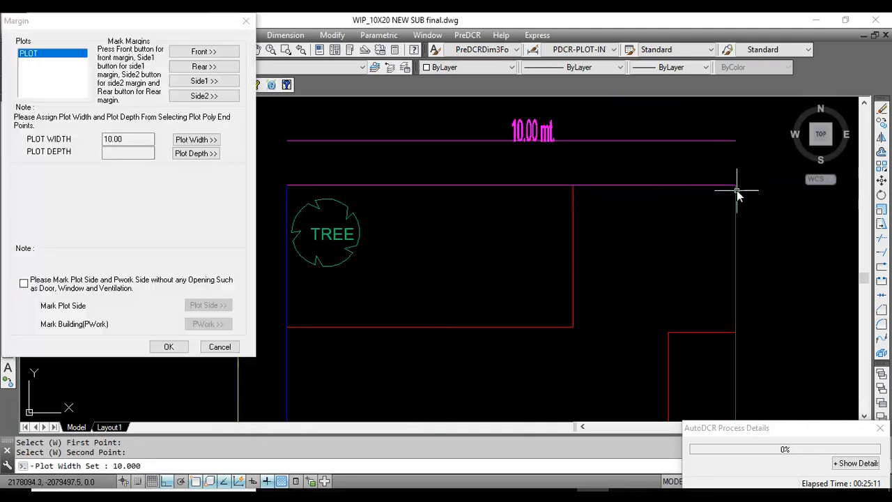
Step: Assign the plot depth from the rear to the front corner along the Side2 edge and accept the margin settings
click(209, 153)
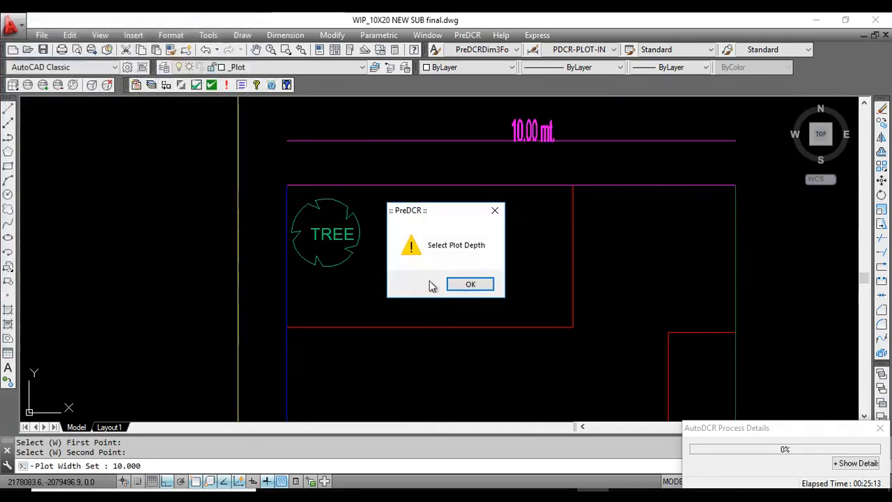
click(462, 283)
click(734, 188)
scroll(733, 188, down, 4)
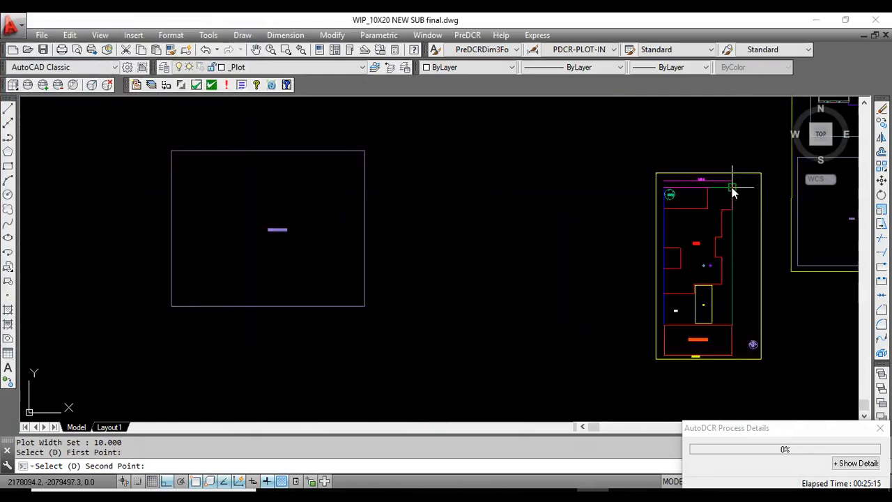
scroll(720, 295, up, 5)
click(731, 219)
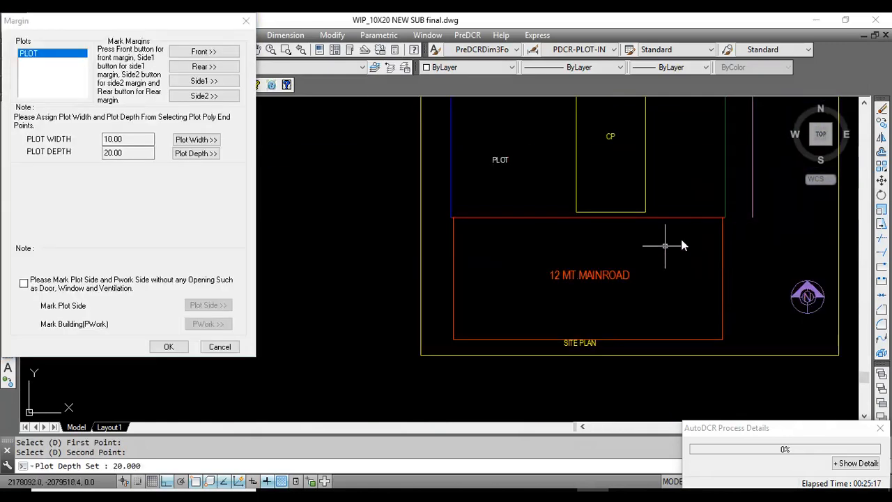
click(166, 347)
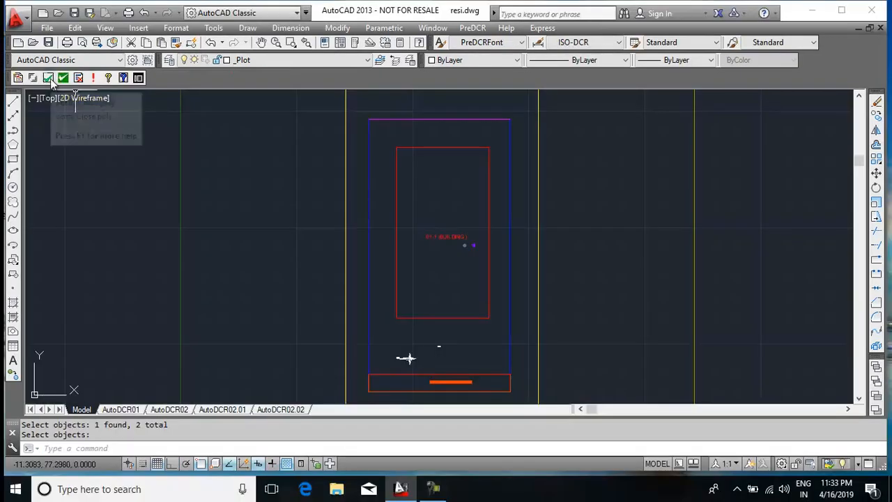
Step: Run the closed-polyline verification on all PreDCR layers of the drawing, with Highlight Failed Entities enabled
click(49, 78)
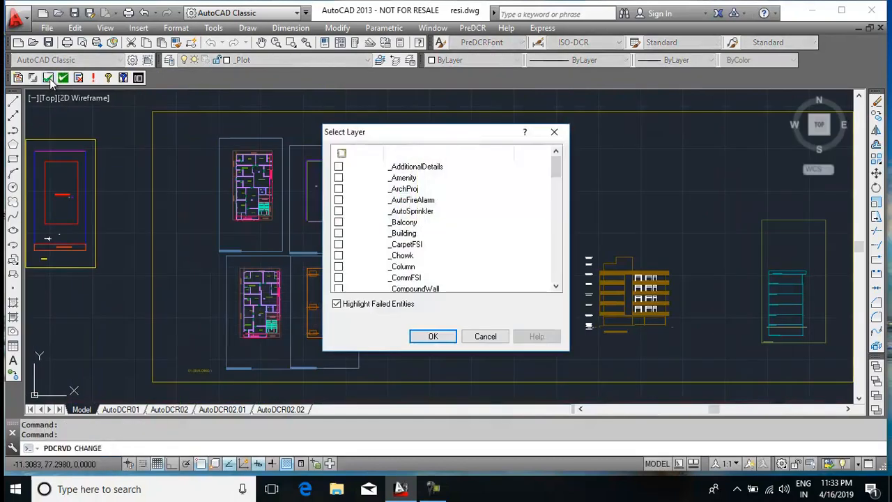
click(342, 153)
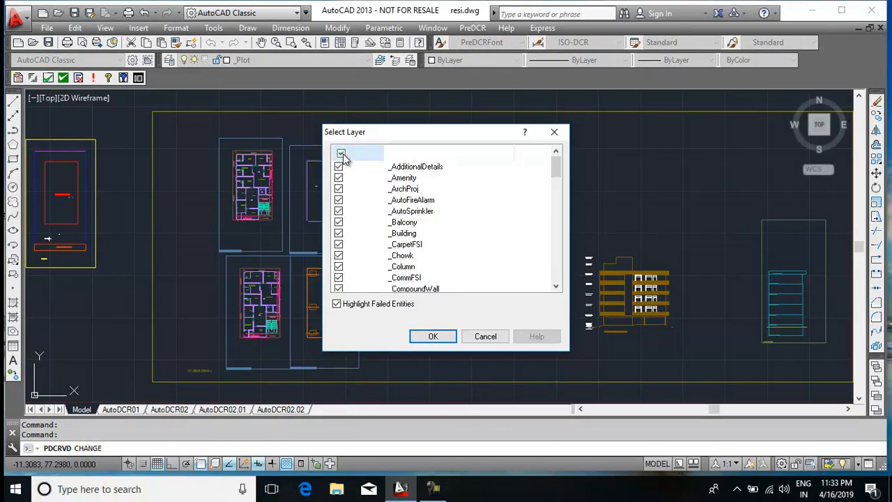
click(425, 336)
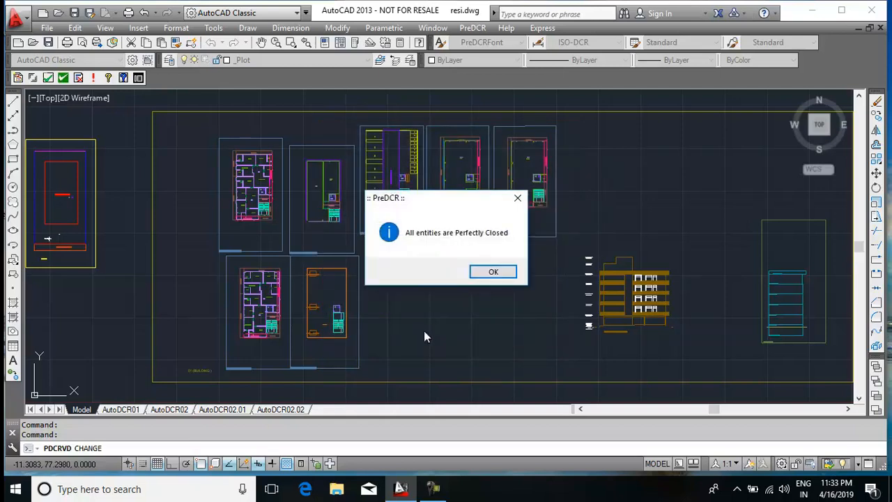
click(493, 271)
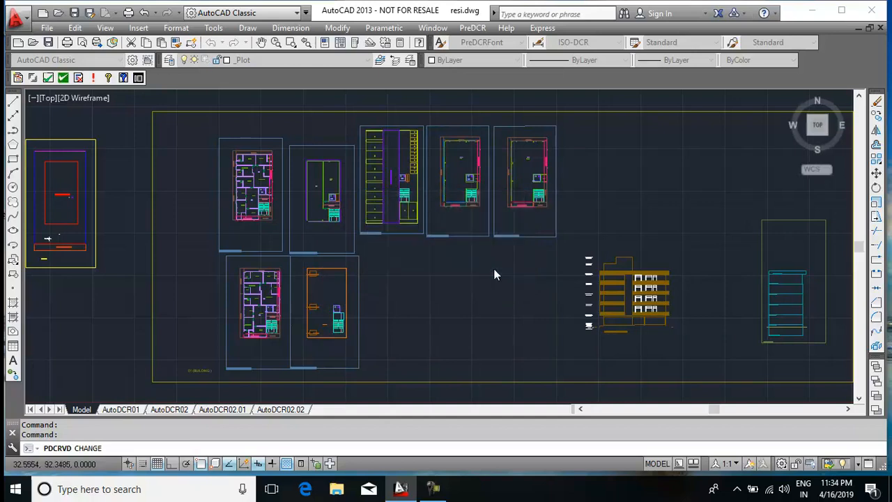
Step: Run Verify Complete drawing with every verification item selected, from plot and road checks to additional printing details
click(63, 78)
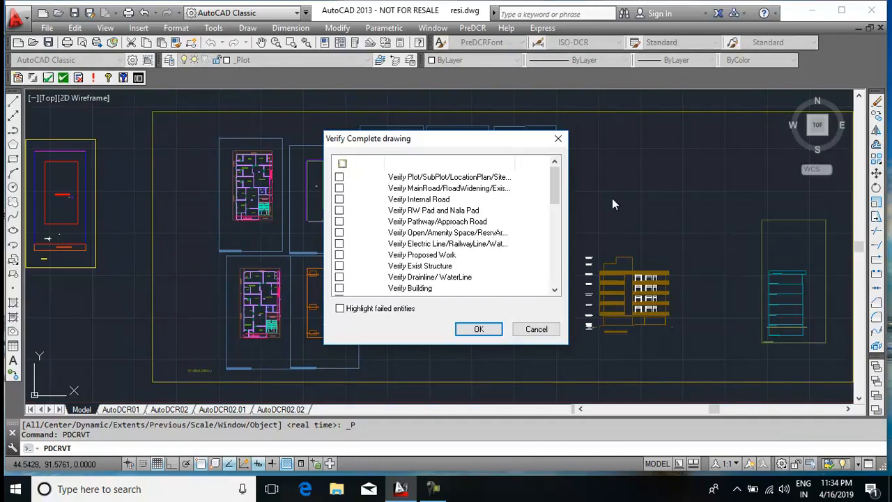
click(557, 225)
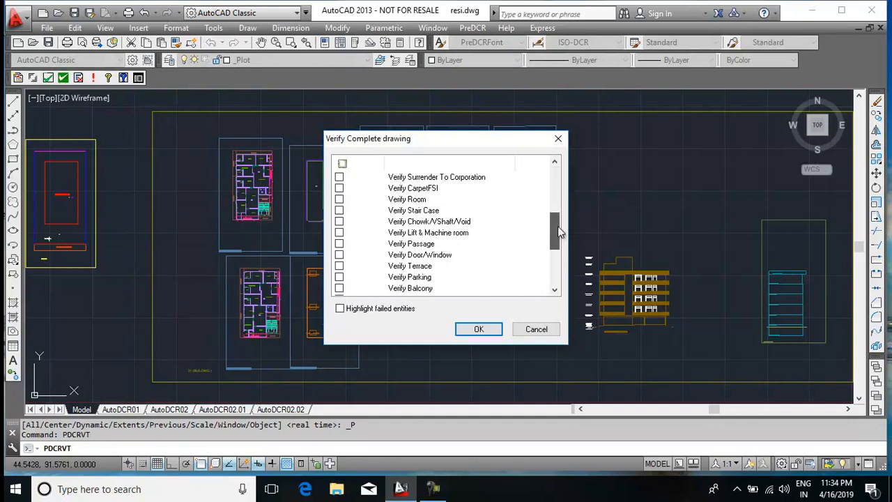
drag(558, 227, 563, 267)
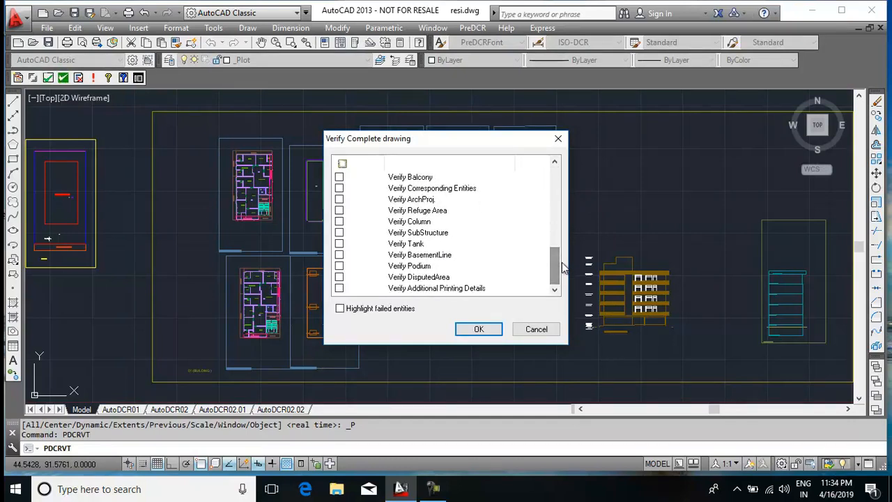
click(342, 165)
click(342, 164)
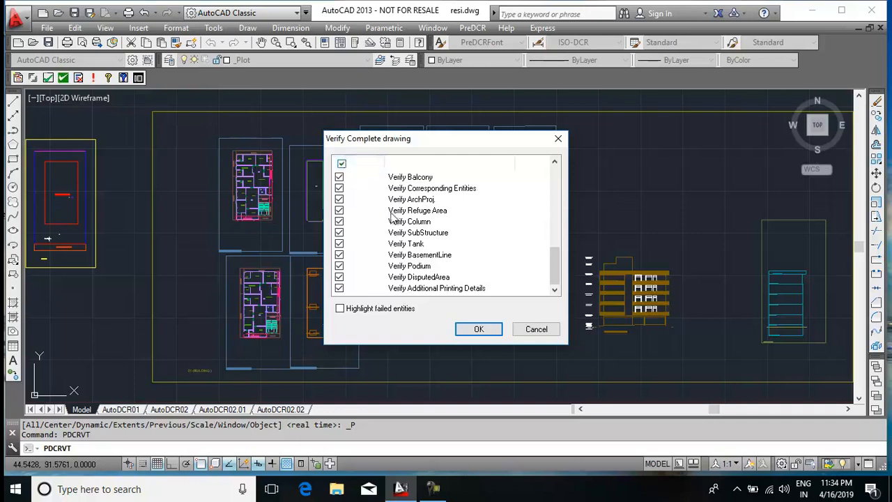
click(478, 329)
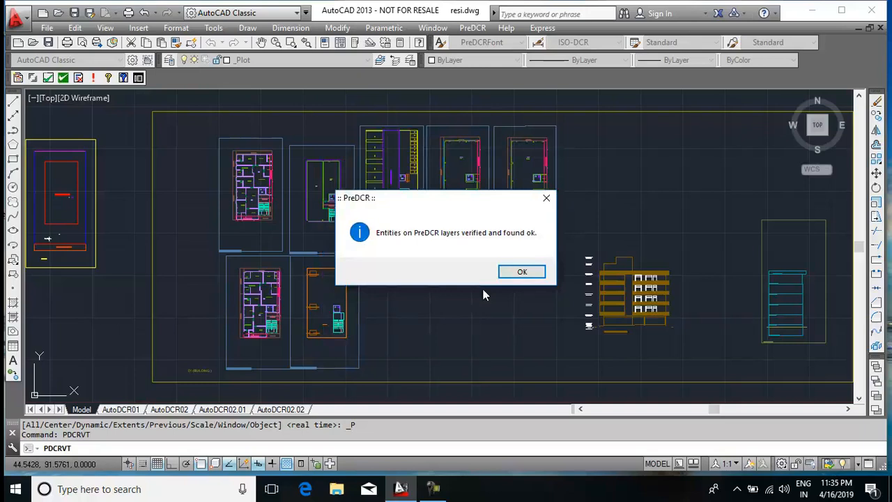
click(522, 273)
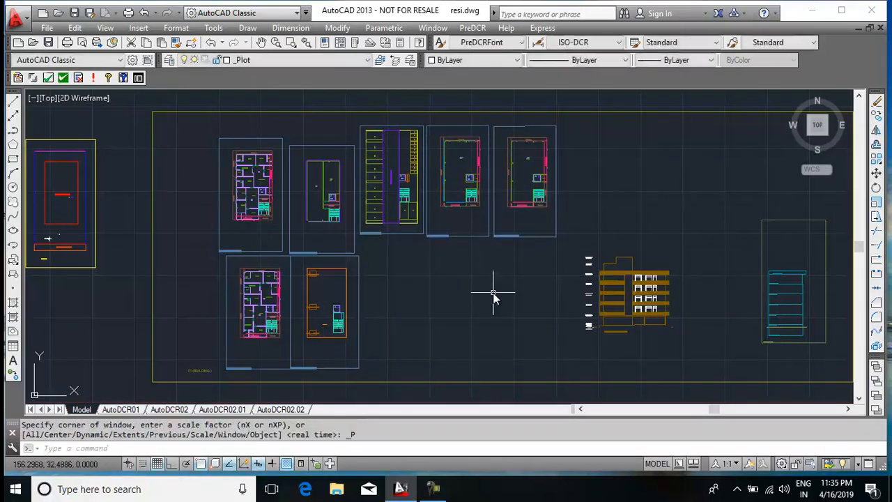